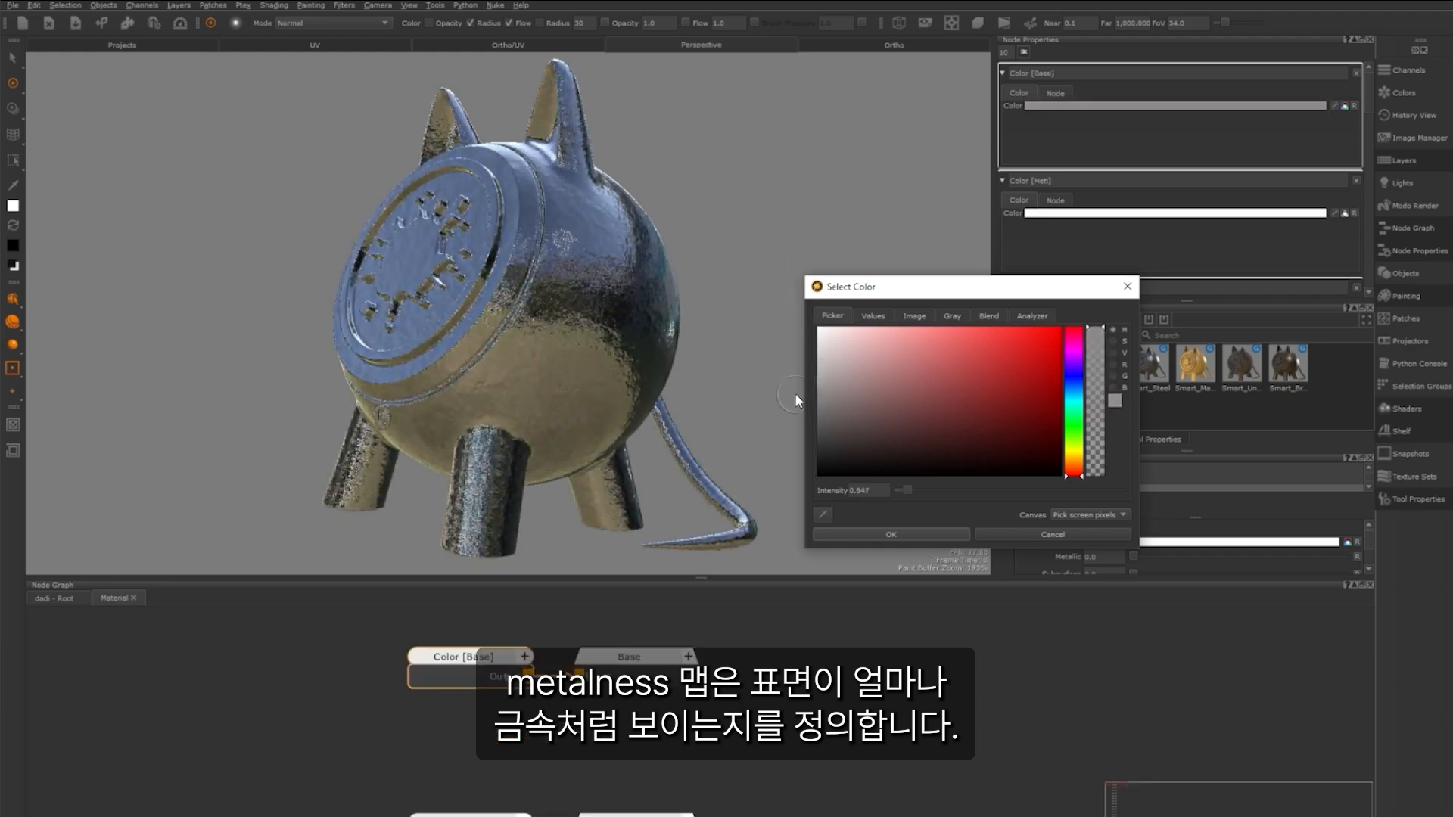
Accept a neutral grey with intensity 0.547 as the colour of the Color [Base] node
left_click(794, 397)
left_click(890, 533)
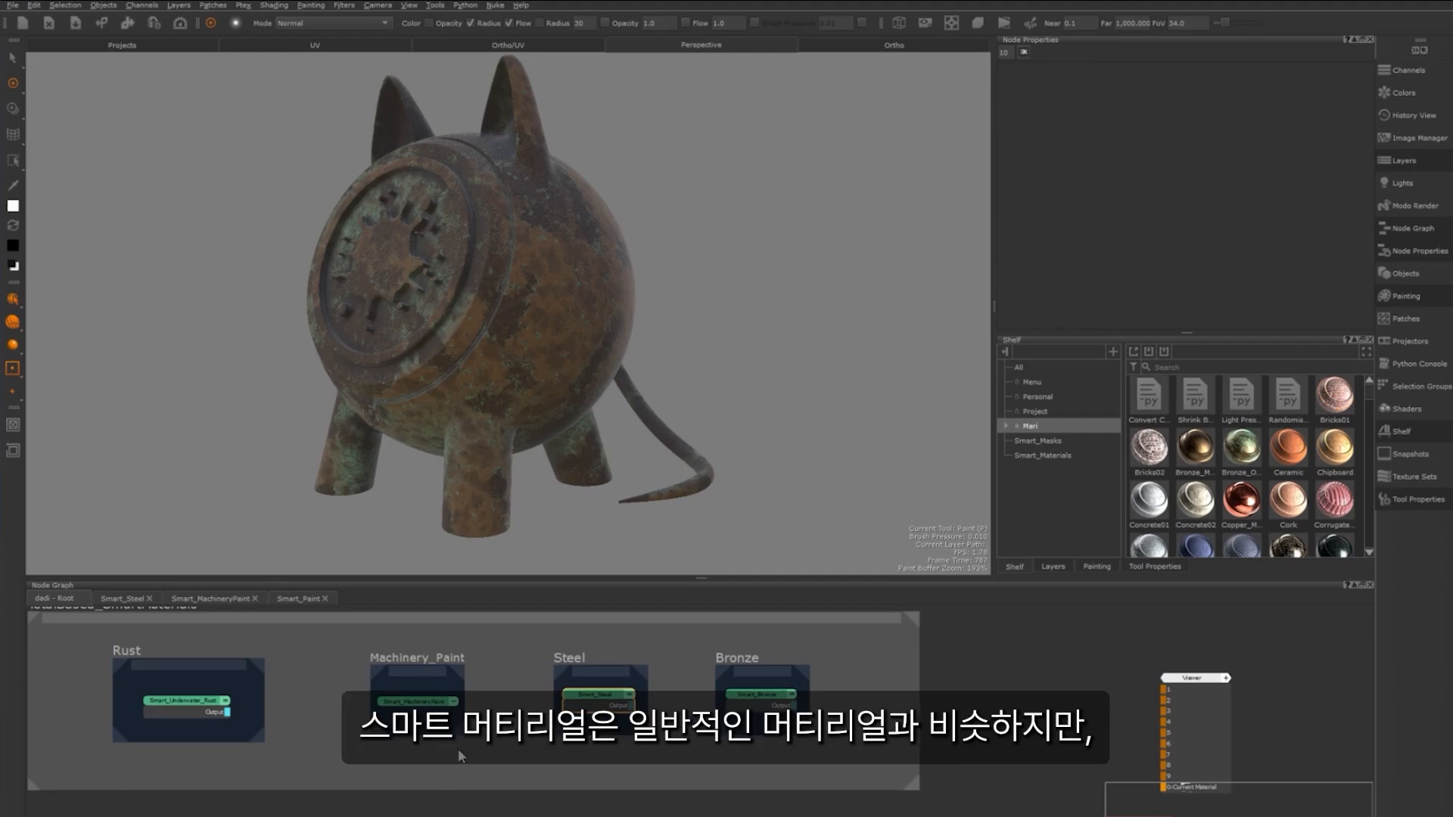
Examine the rust smart material on the model's front plate and splatter relief, close up and from several angles
left_click_drag(457, 251, 529, 248, "alt")
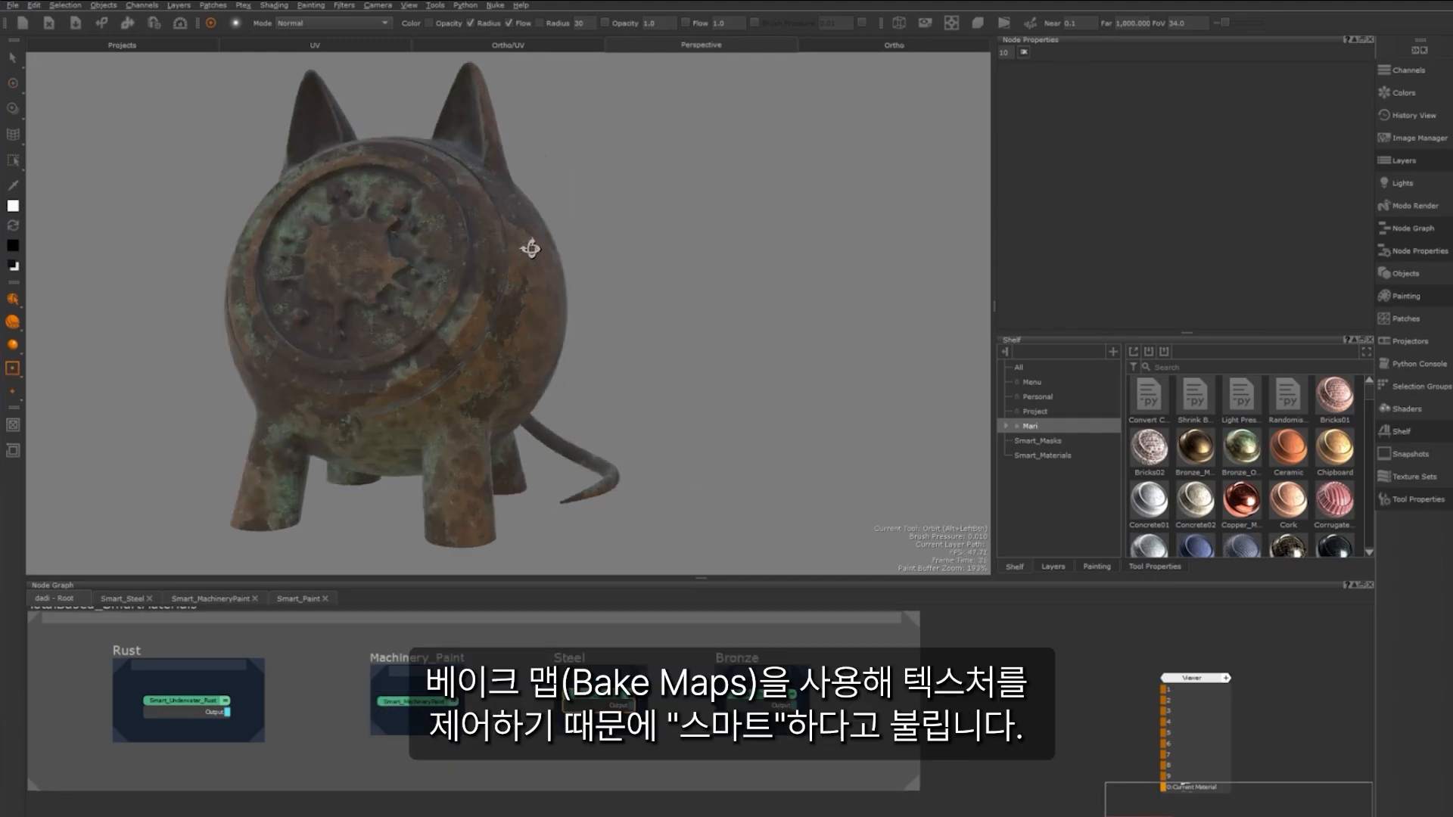
right_click_drag(415, 257, 482, 251, "alt")
middle_click_drag(348, 288, 473, 300, "alt")
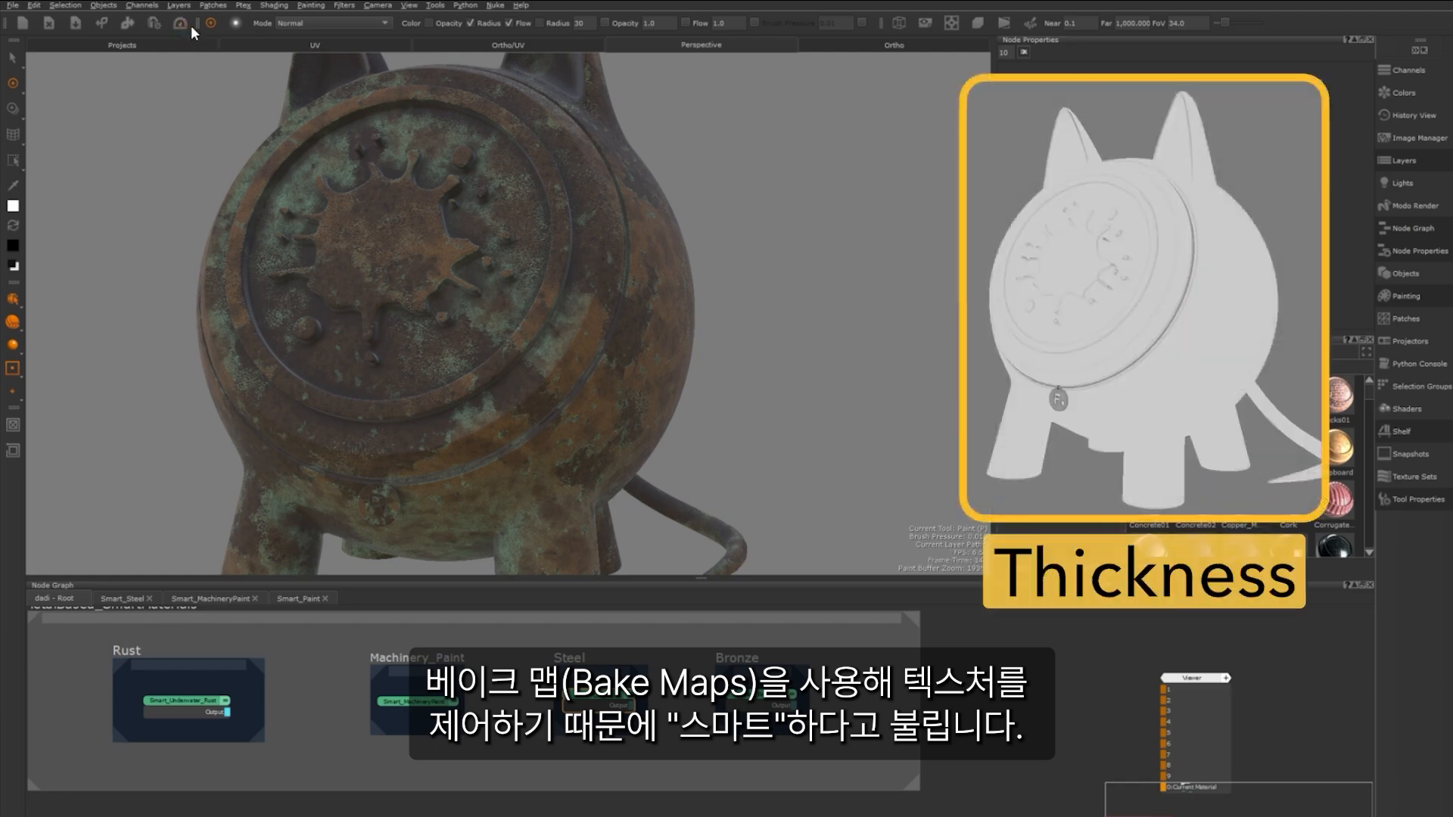
middle_click_drag(492, 266, 376, 224, "alt")
right_click_drag(257, 230, 361, 236, "alt")
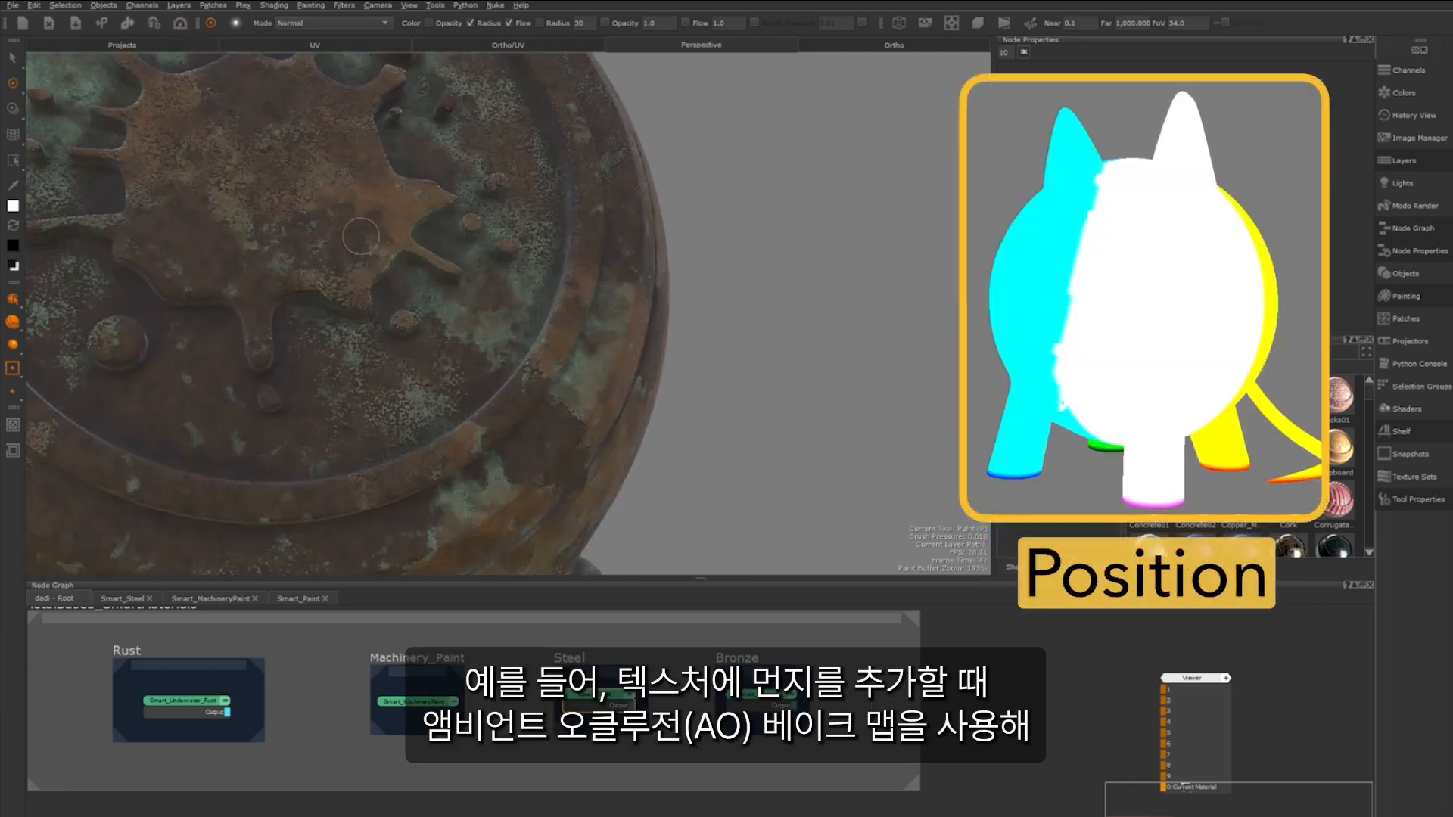
left_click_drag(330, 242, 363, 279, "alt")
right_click_drag(311, 279, 241, 296, "alt")
mouse_move(329, 255)
left_mouse_down("alt")
mouse_move(244, 256)
mouse_move(272, 261)
left_mouse_up("alt")
Display the Steel smart material on the model as Principled BRDF and inspect the splatter relief close up
left_click(581, 694)
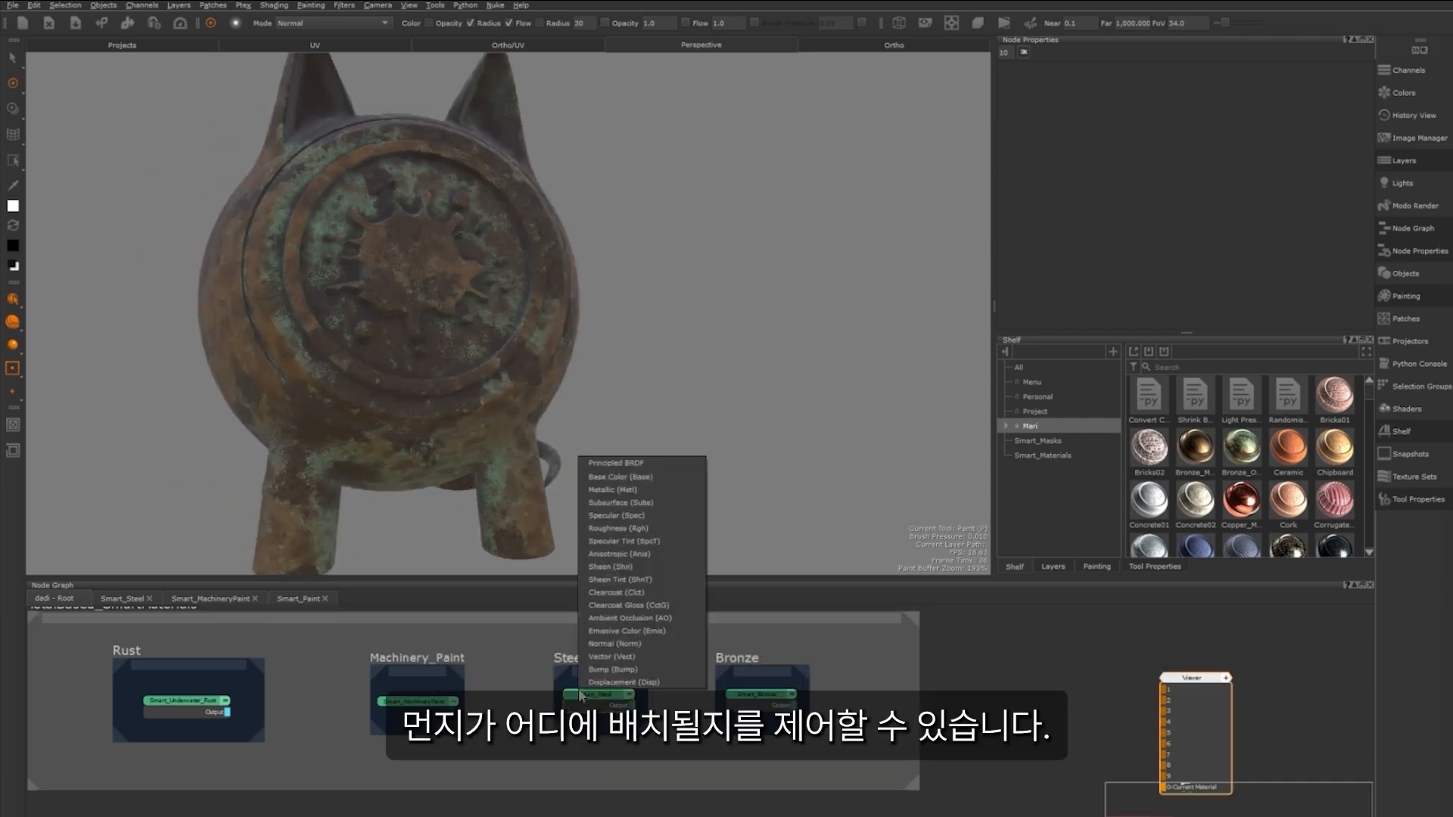
left_click(632, 460)
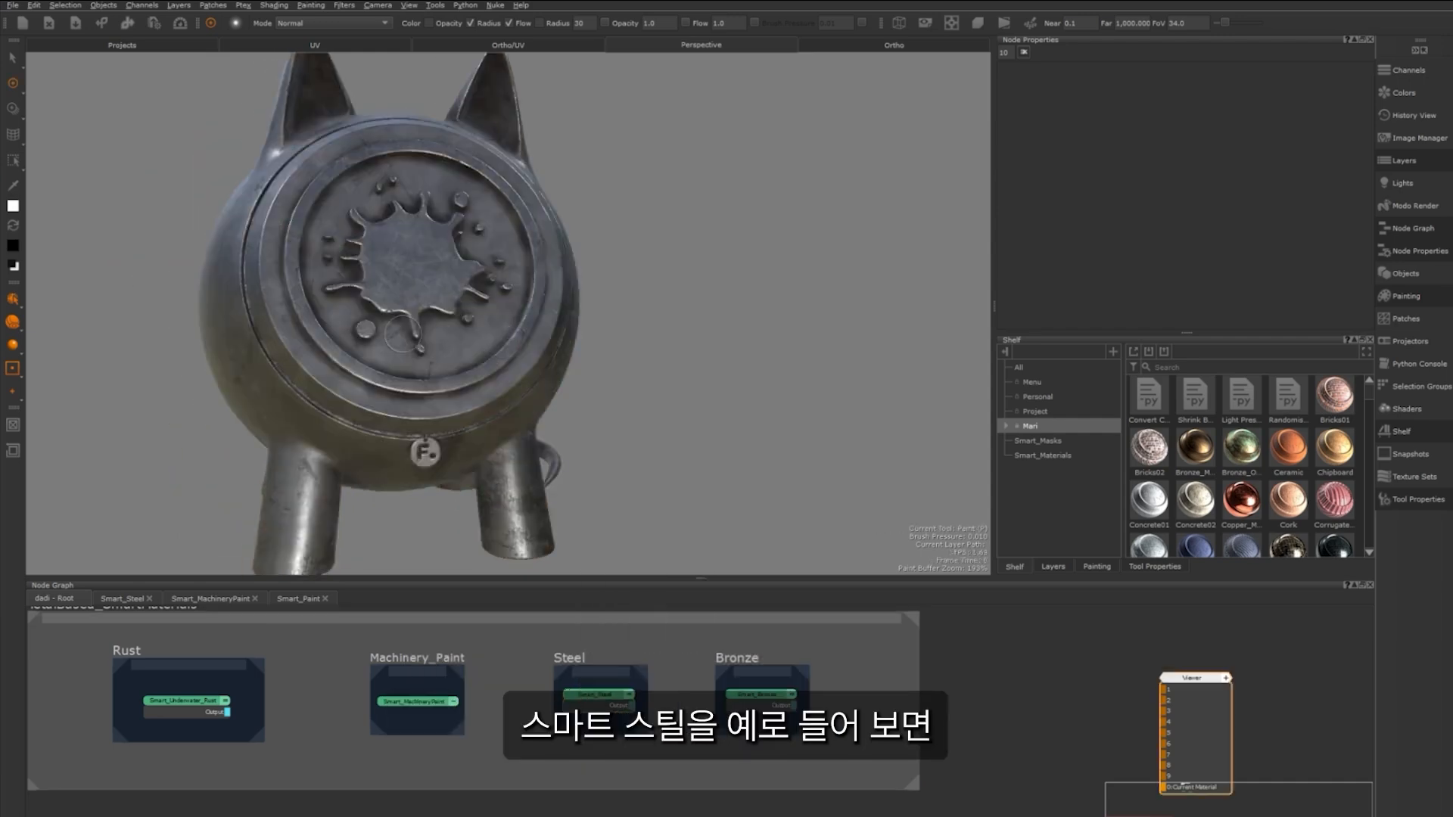
left_click_drag(403, 334, 315, 327, "alt")
right_click_drag(318, 281, 482, 333, "alt")
middle_click_drag(482, 333, 656, 348, "alt")
left_click_drag(409, 326, 355, 323, "alt")
right_click_drag(354, 322, 502, 296, "alt")
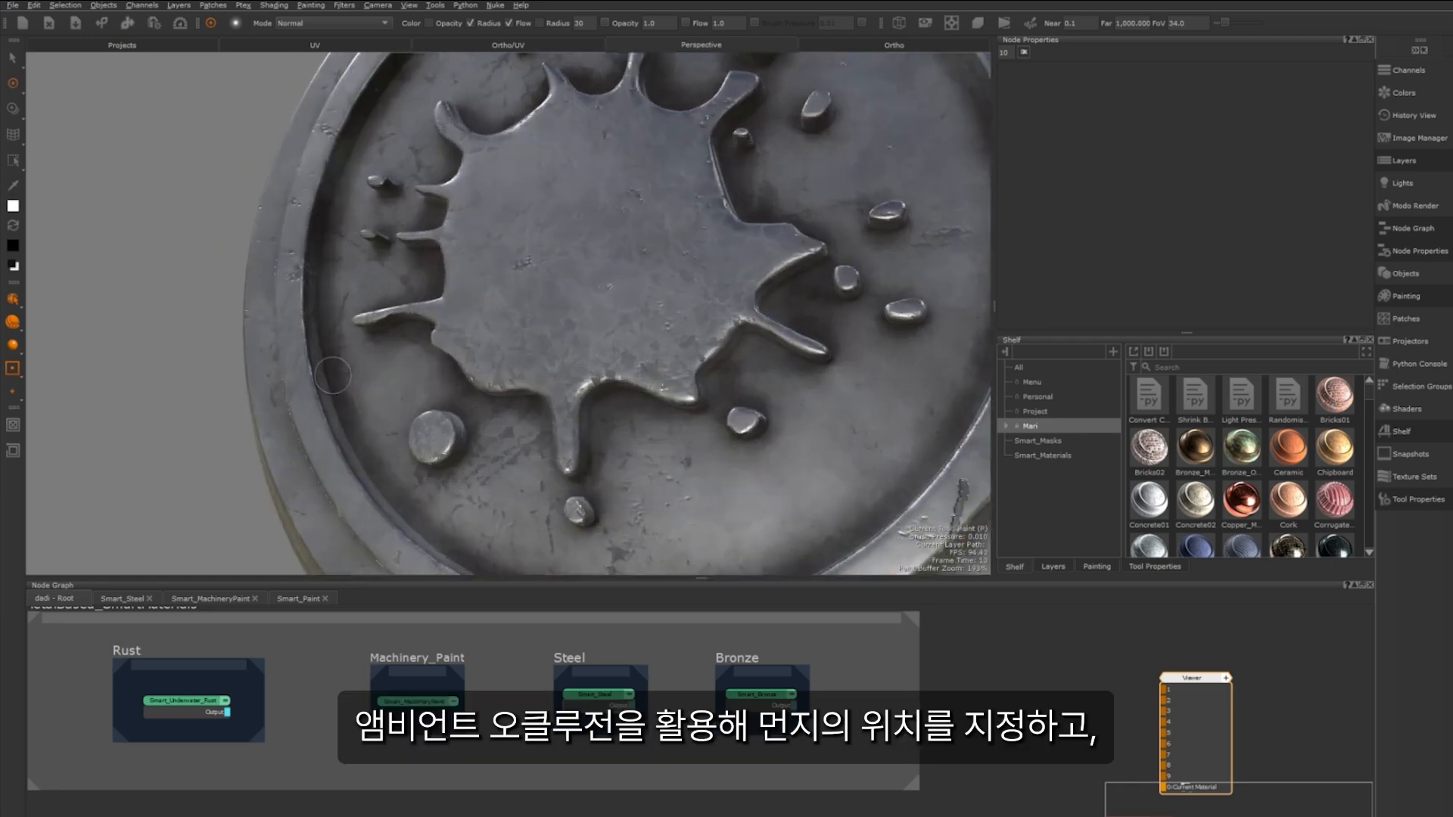
Examine the steel's dirt, scratches and edge wear from the side, the front and at full-model distance
left_click_drag(333, 376, 386, 376, "alt")
right_click_drag(507, 340, 428, 364, "alt")
left_click_drag(428, 363, 484, 363, "alt")
right_click_drag(484, 363, 571, 318, "alt")
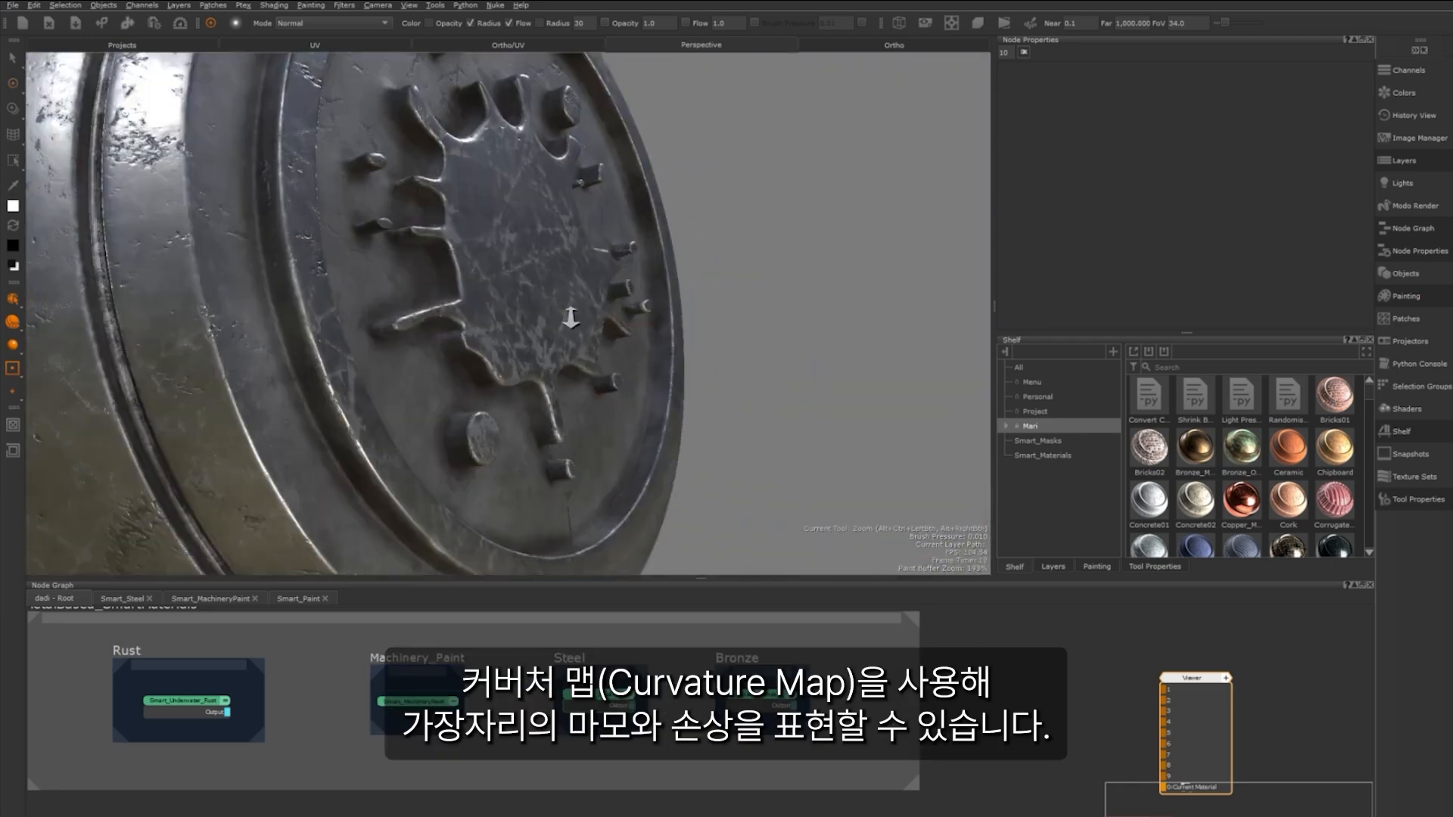
left_click_drag(450, 355, 522, 271, "alt")
right_click_drag(522, 271, 582, 250, "alt")
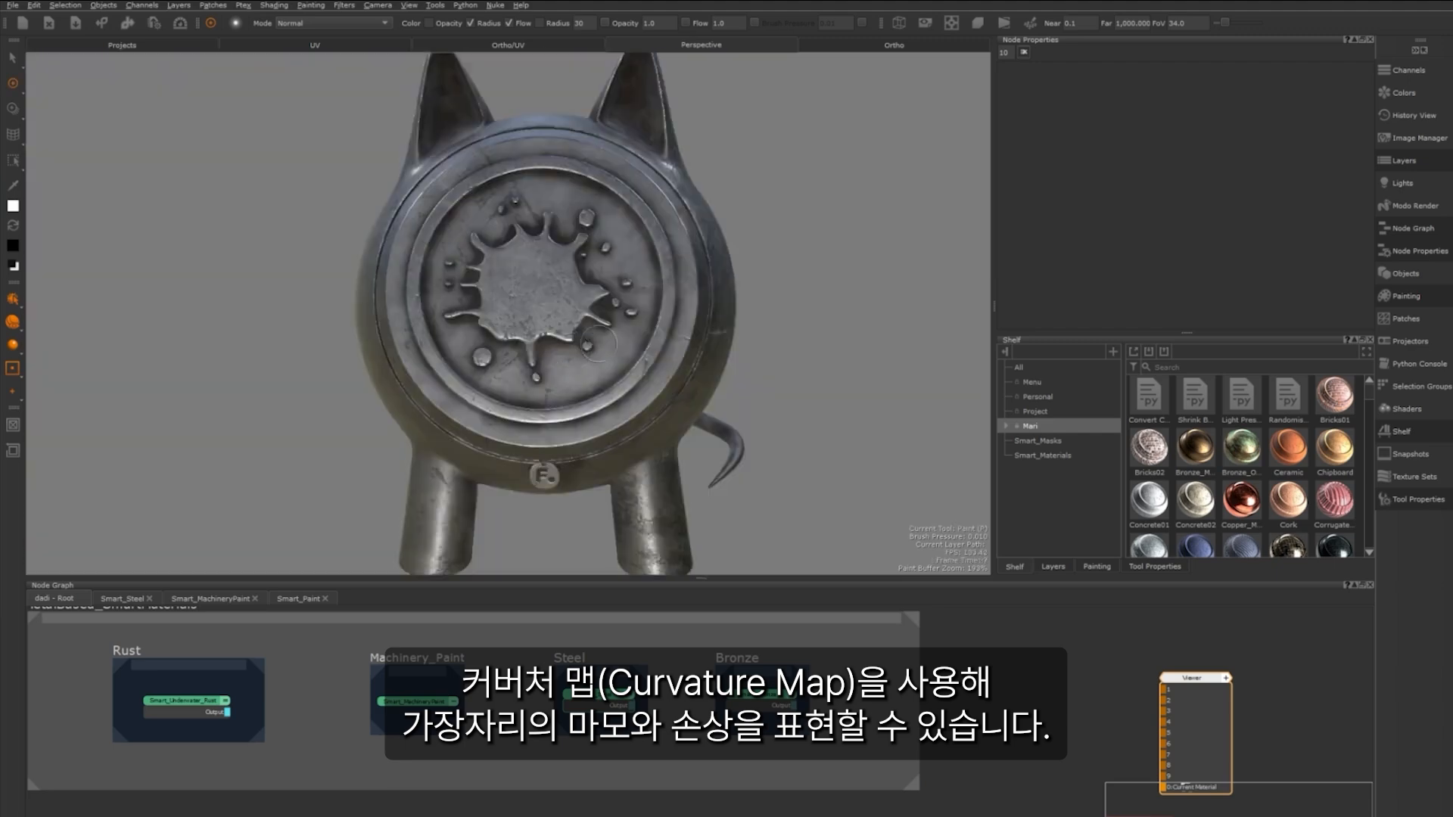
right_click_drag(600, 341, 564, 342, "alt")
left_click_drag(563, 342, 677, 332, "alt")
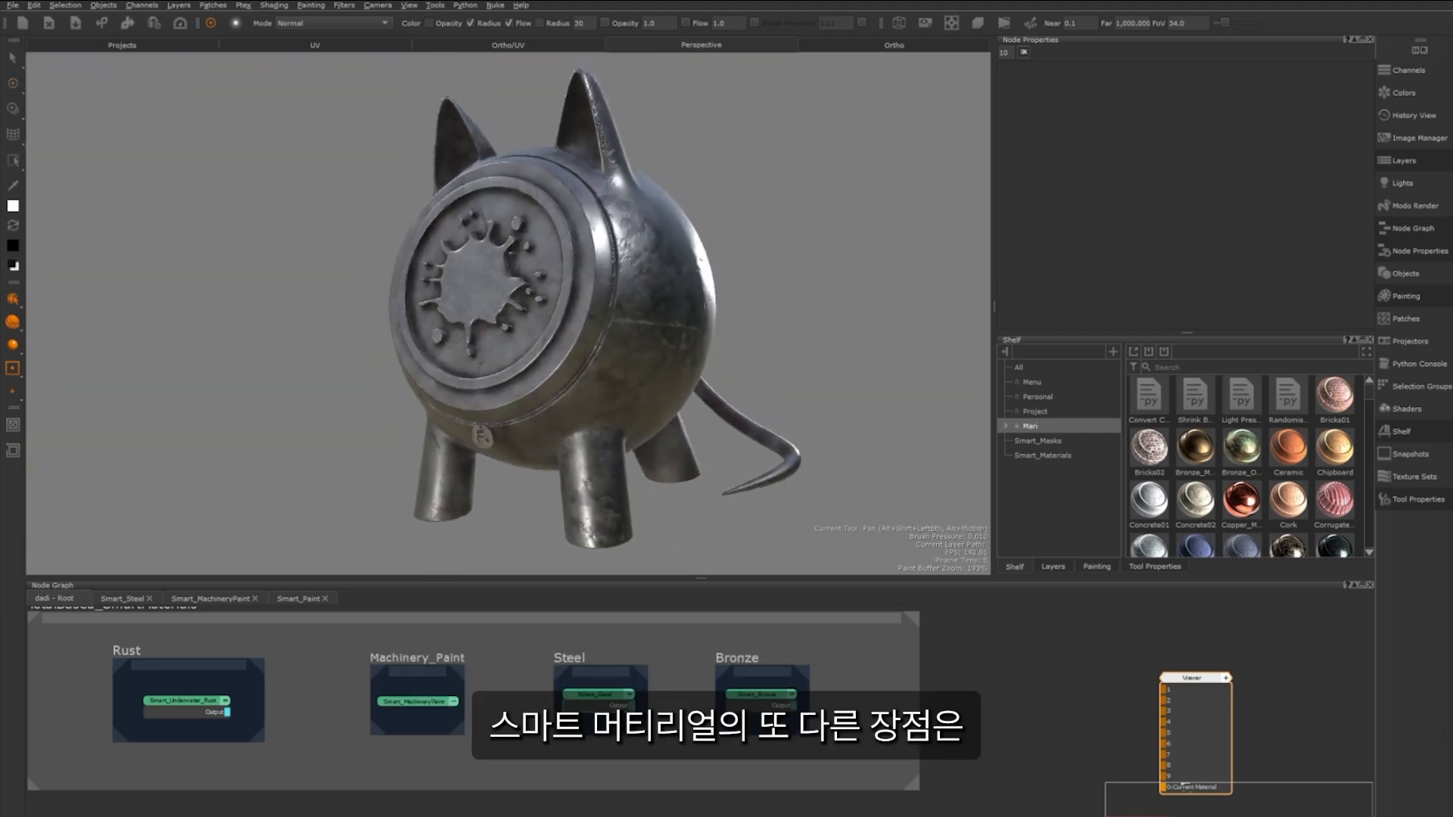
Open the properties of the Smart_Steel node and review its exposed colour, dirt, scratch and grunge settings
left_click(606, 702)
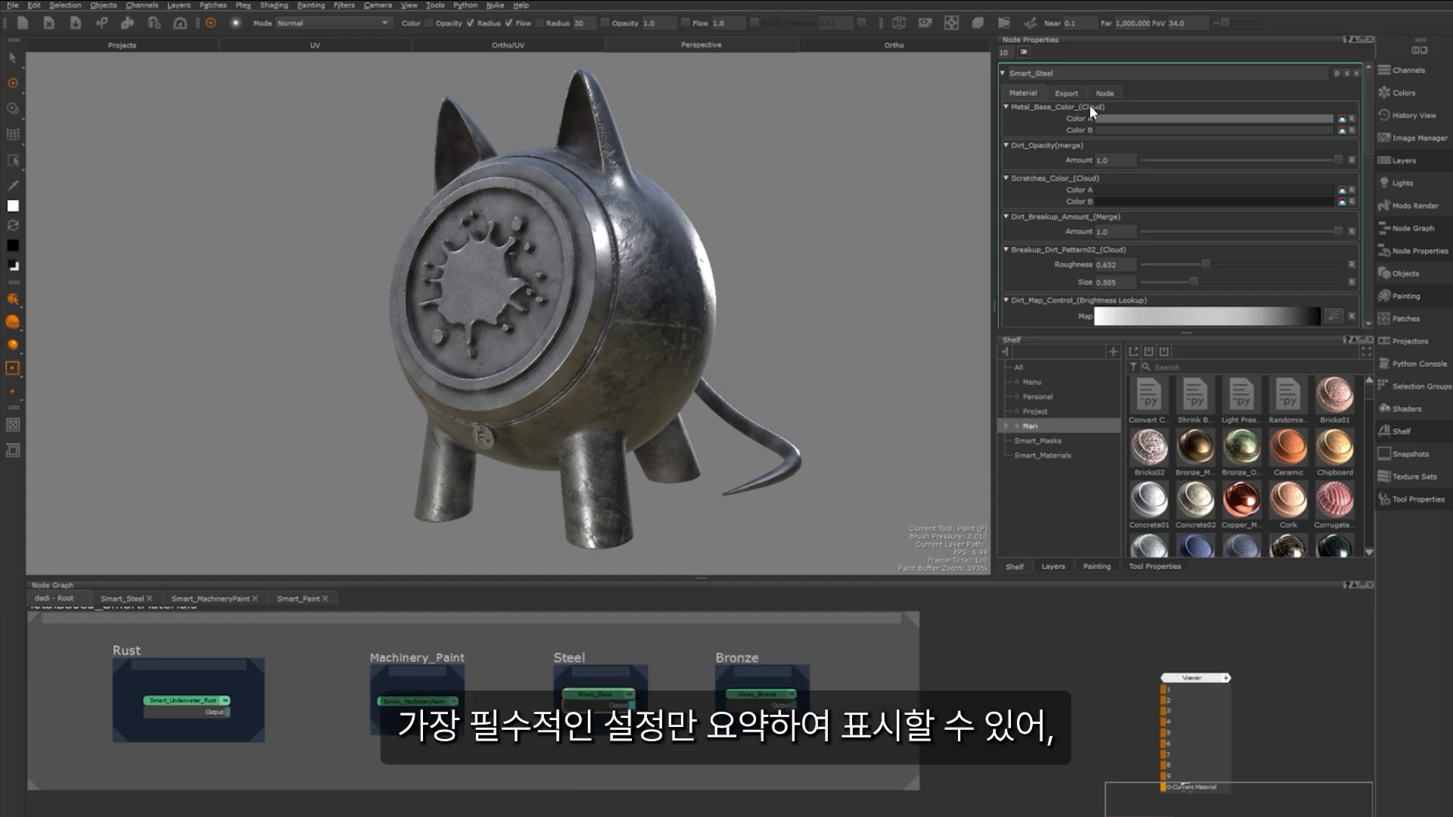
scroll(1038, 115, "down", 5)
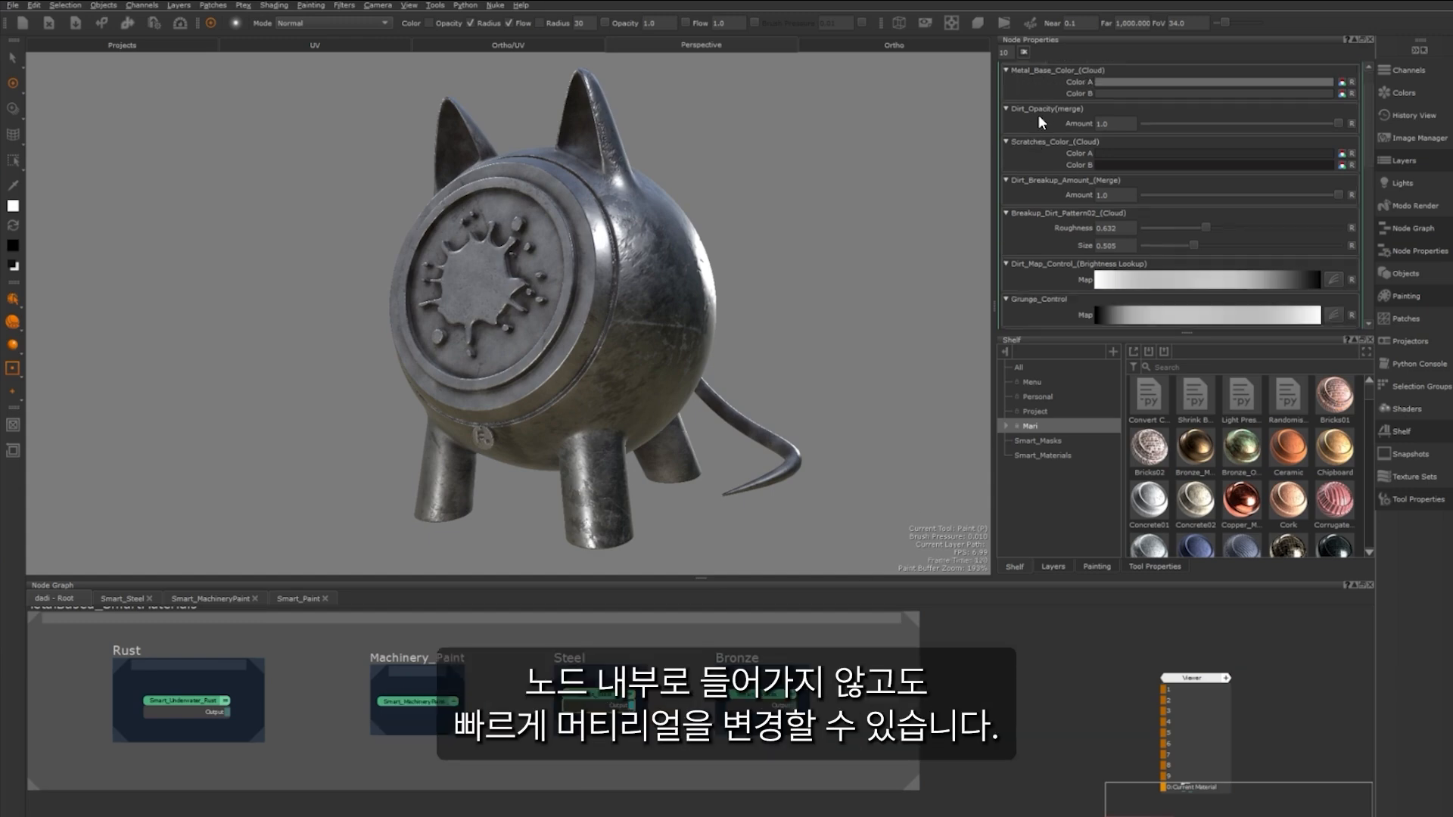
scroll(1032, 124, "down", 2)
scroll(1031, 136, "up", 8)
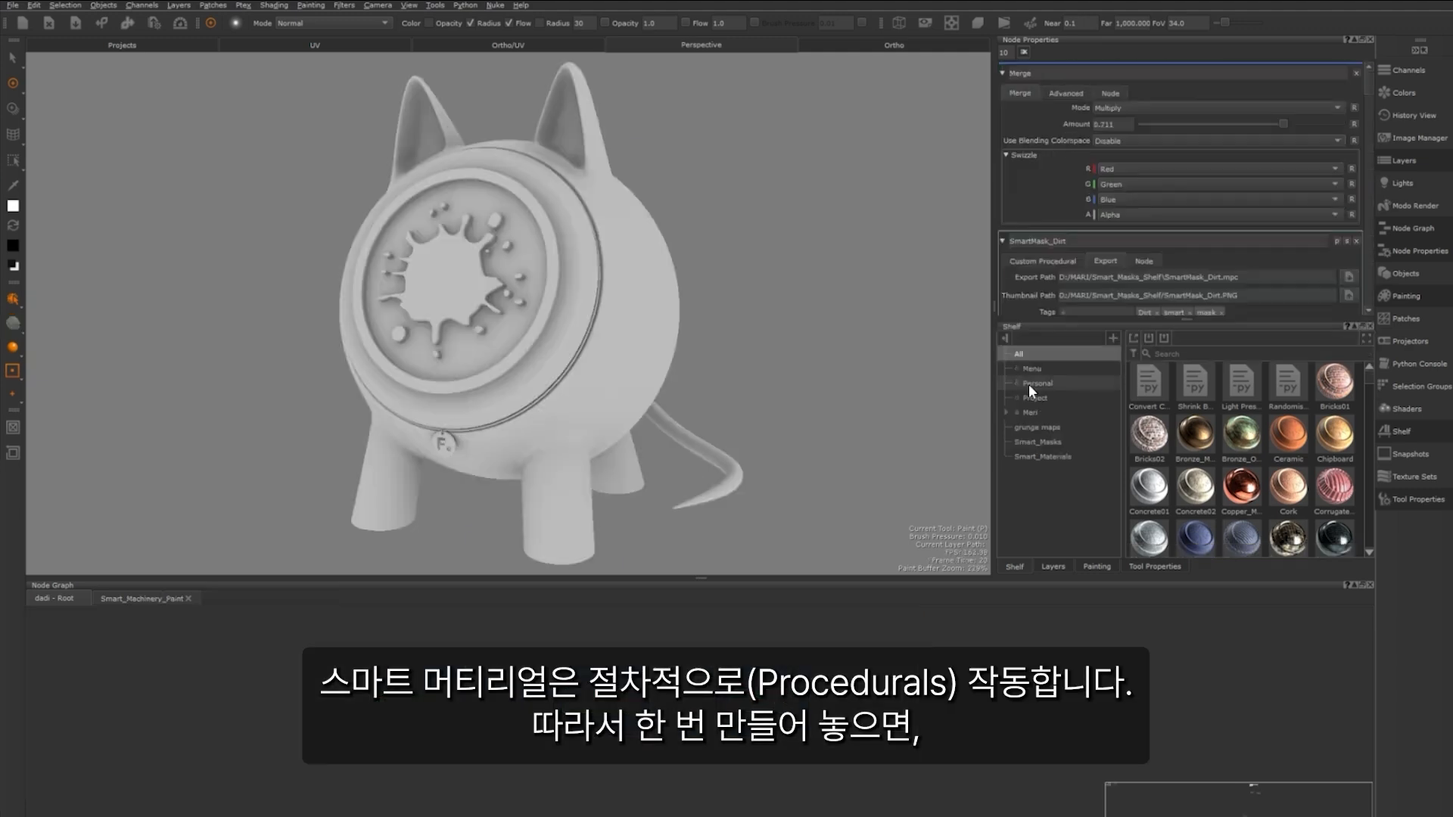
Add the Machinery Paint smart material from the Smart_Materials shelf to the node graph and display it as Principled BRDF
left_click(1049, 442)
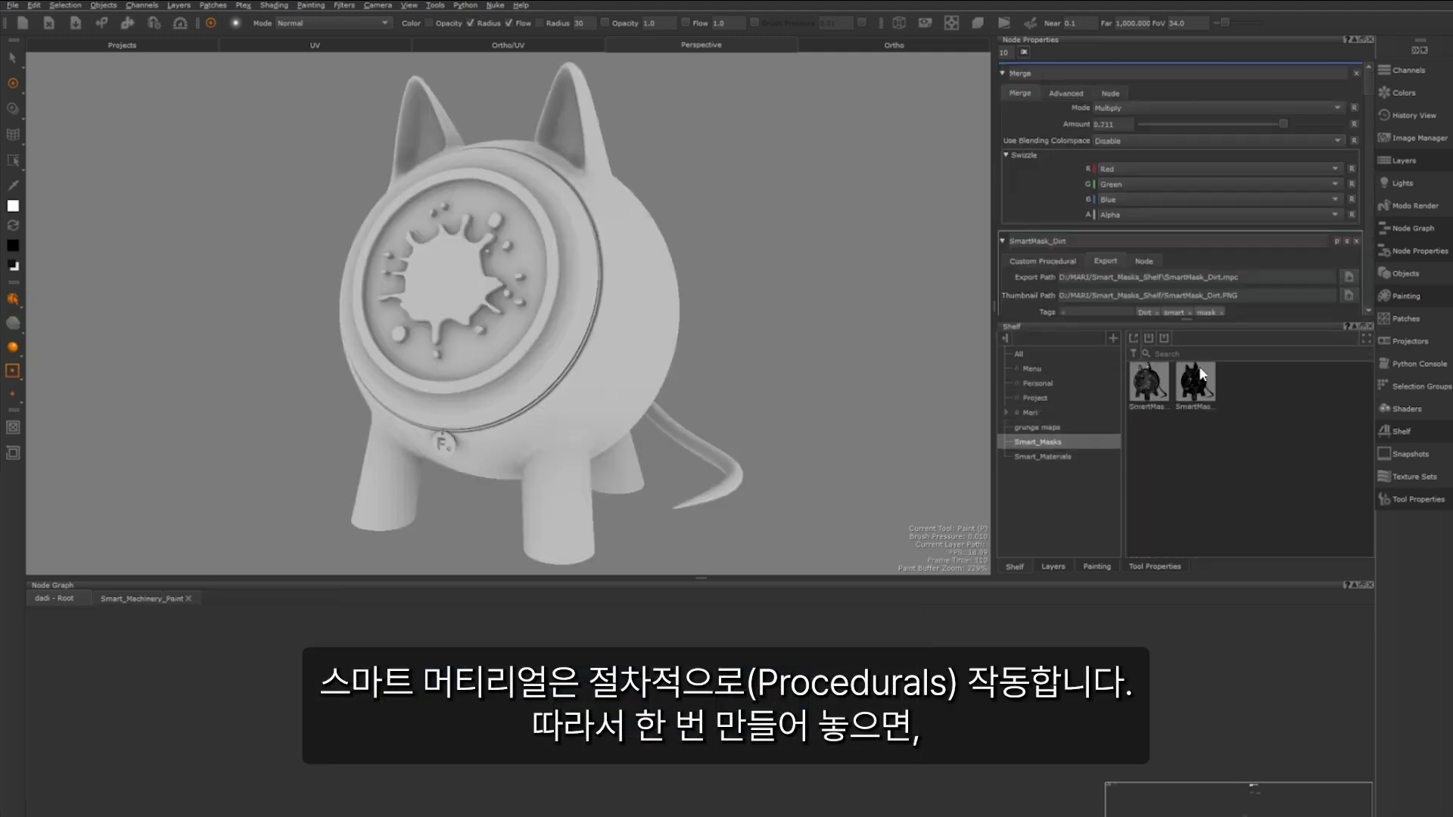
left_click(1066, 457)
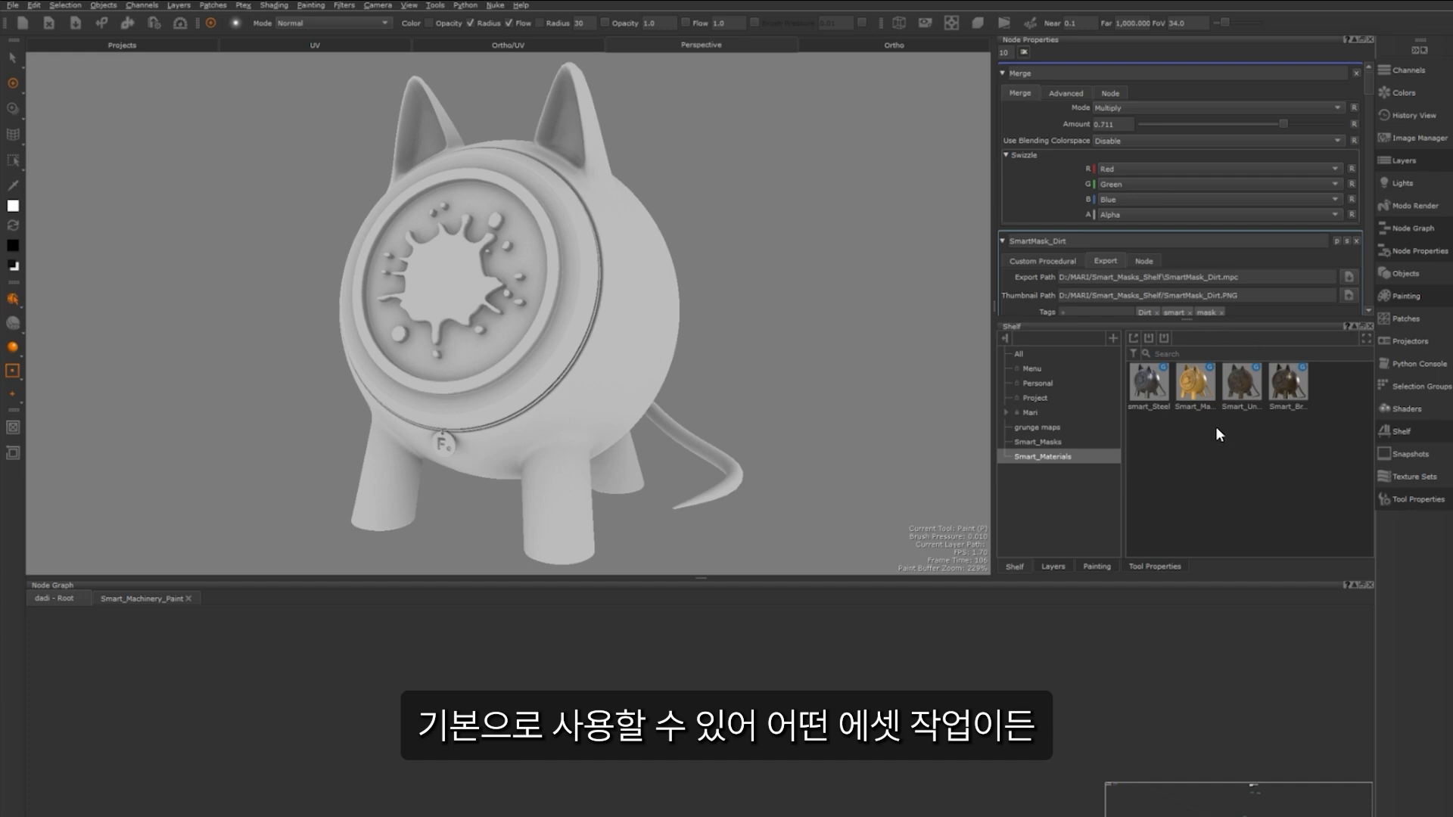
left_click_drag(1194, 389, 655, 762)
key("1")
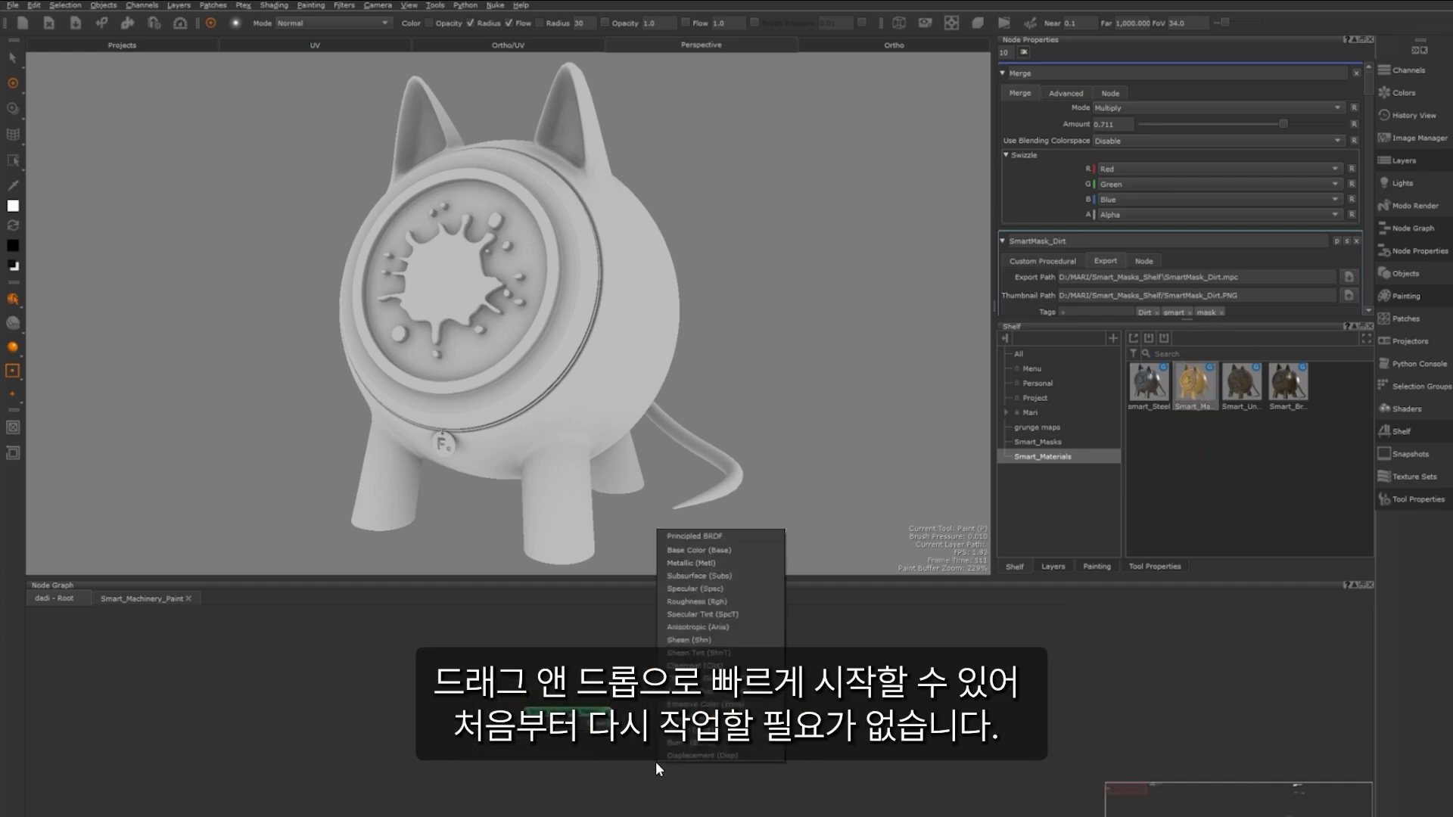
left_click(694, 534)
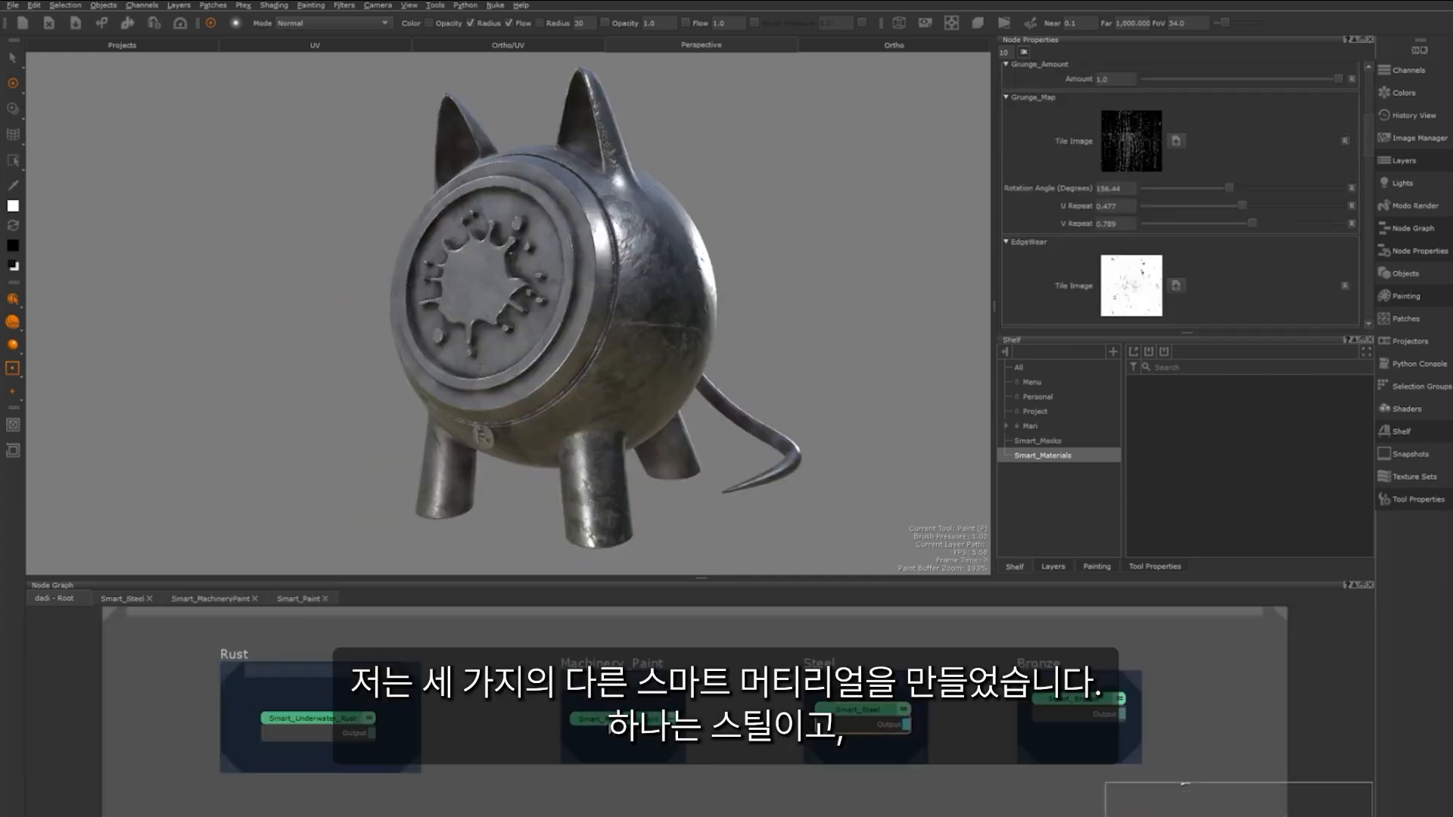
Preview the Machinery_Paint and Smart_Underwater_Rust materials on the model in turn as Principled BRDF
left_click(618, 724)
key("1")
left_click(652, 490)
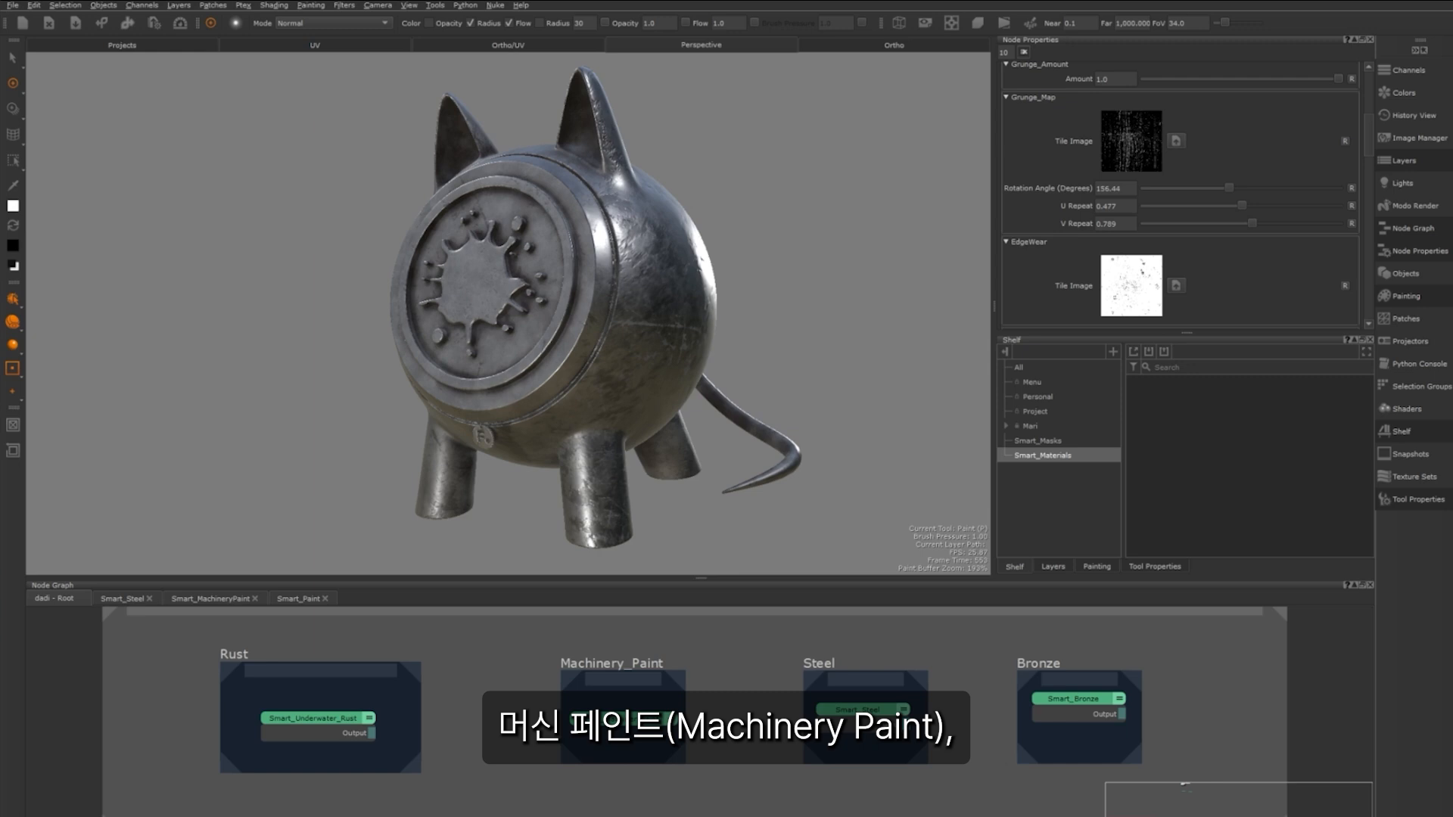
left_click(330, 715)
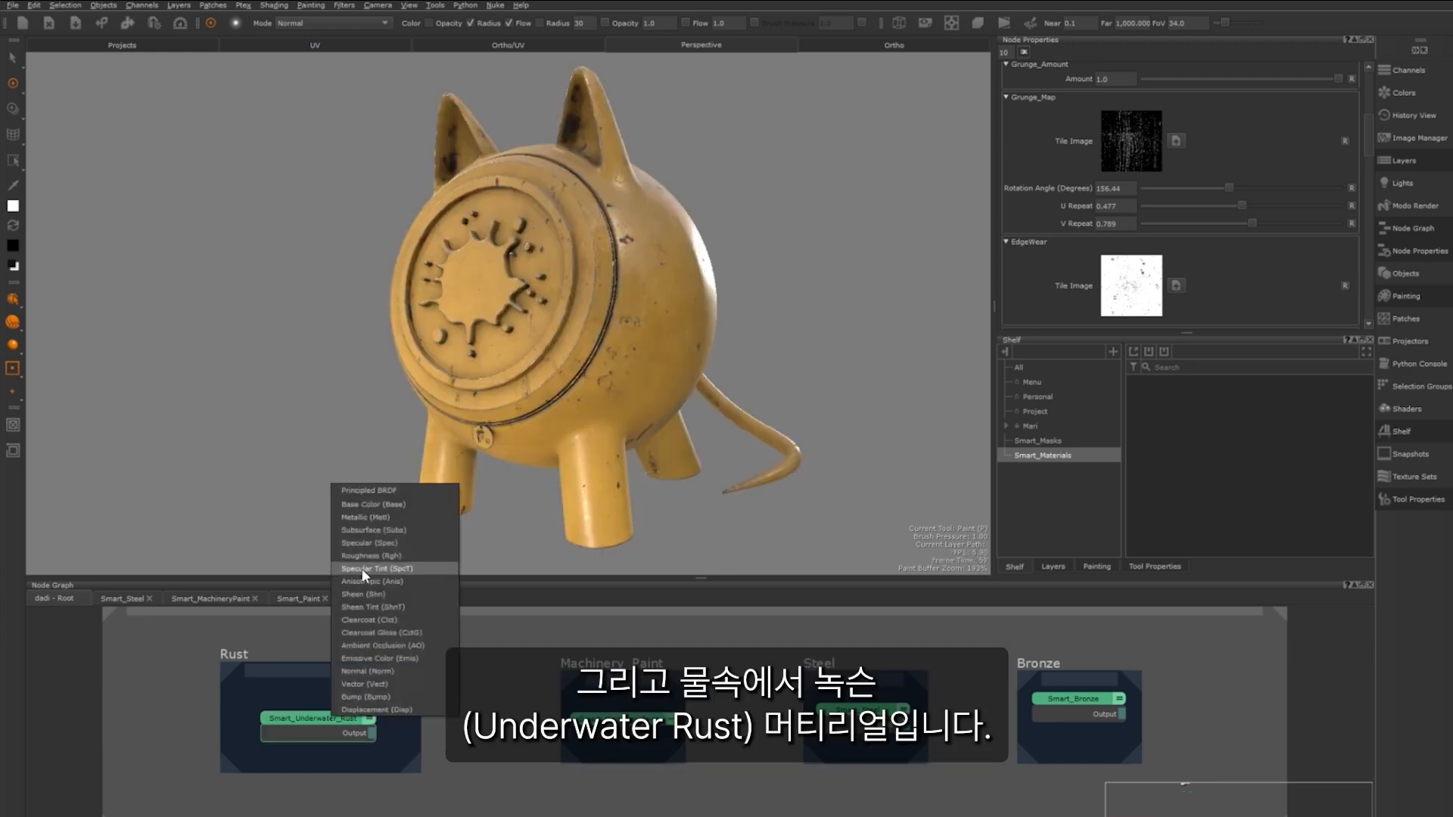
left_click(387, 498)
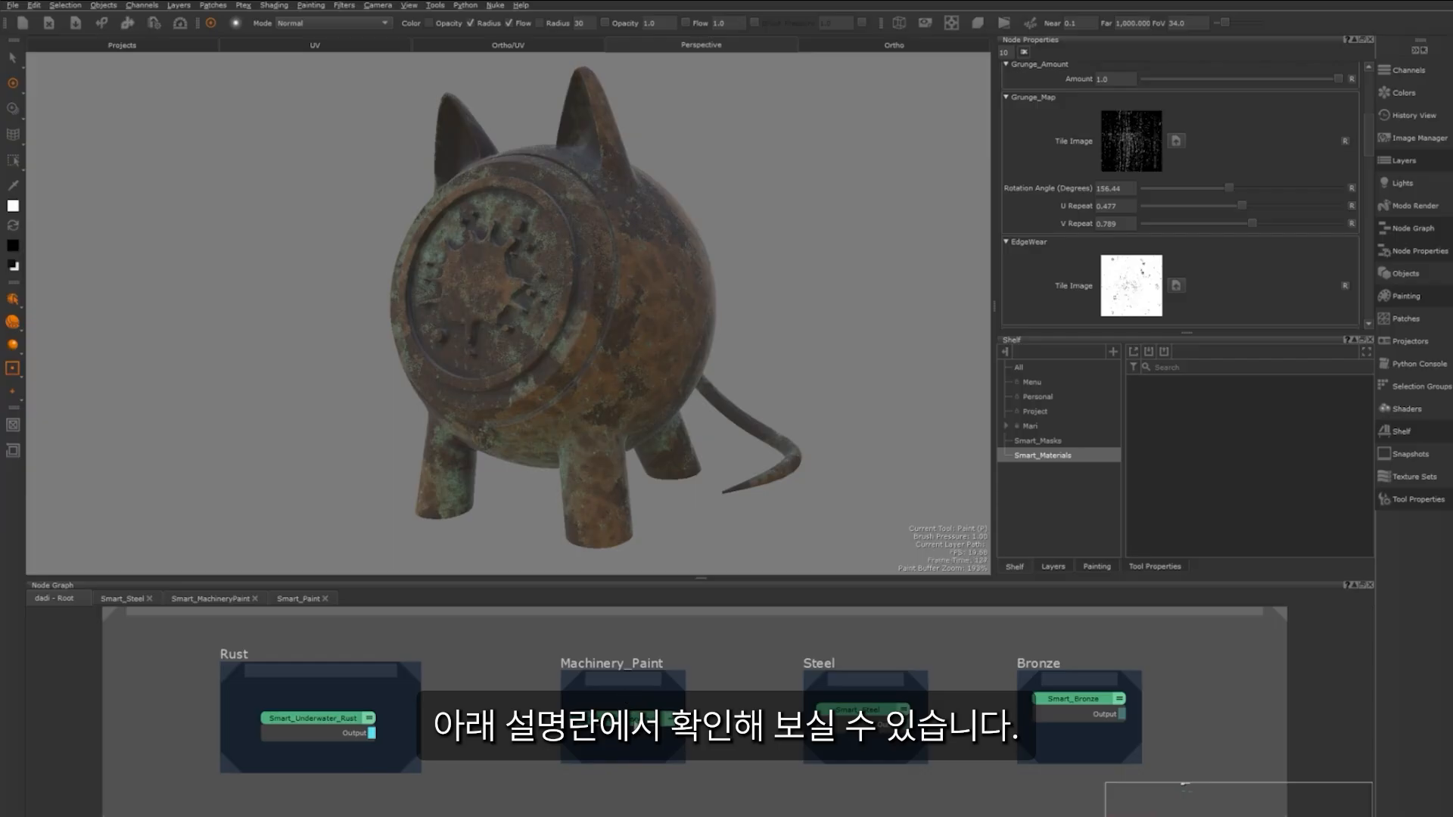
Open the node properties of the Machinery_Paint smart material
left_click(639, 492)
left_click(672, 497)
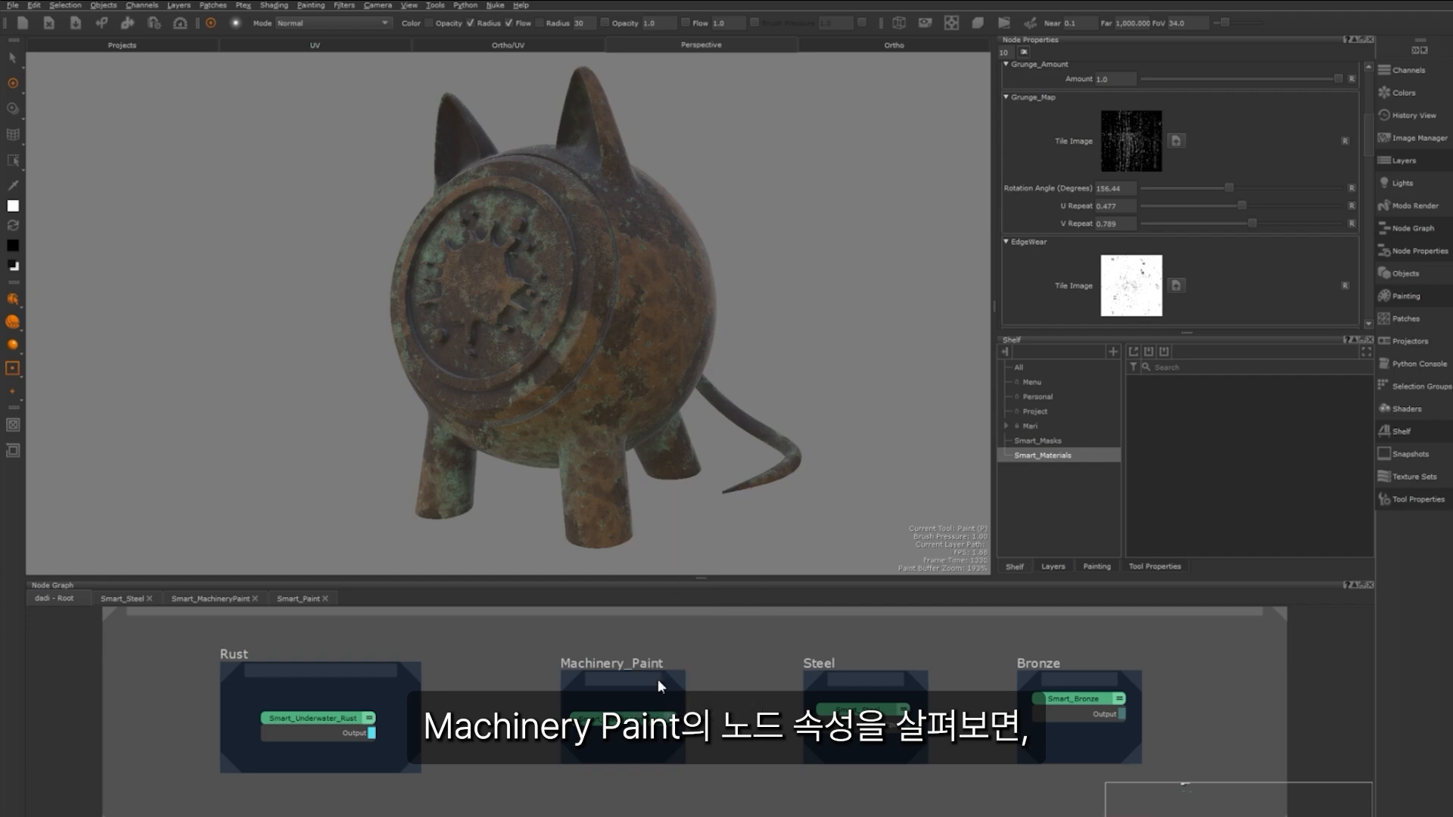
double_click(661, 728)
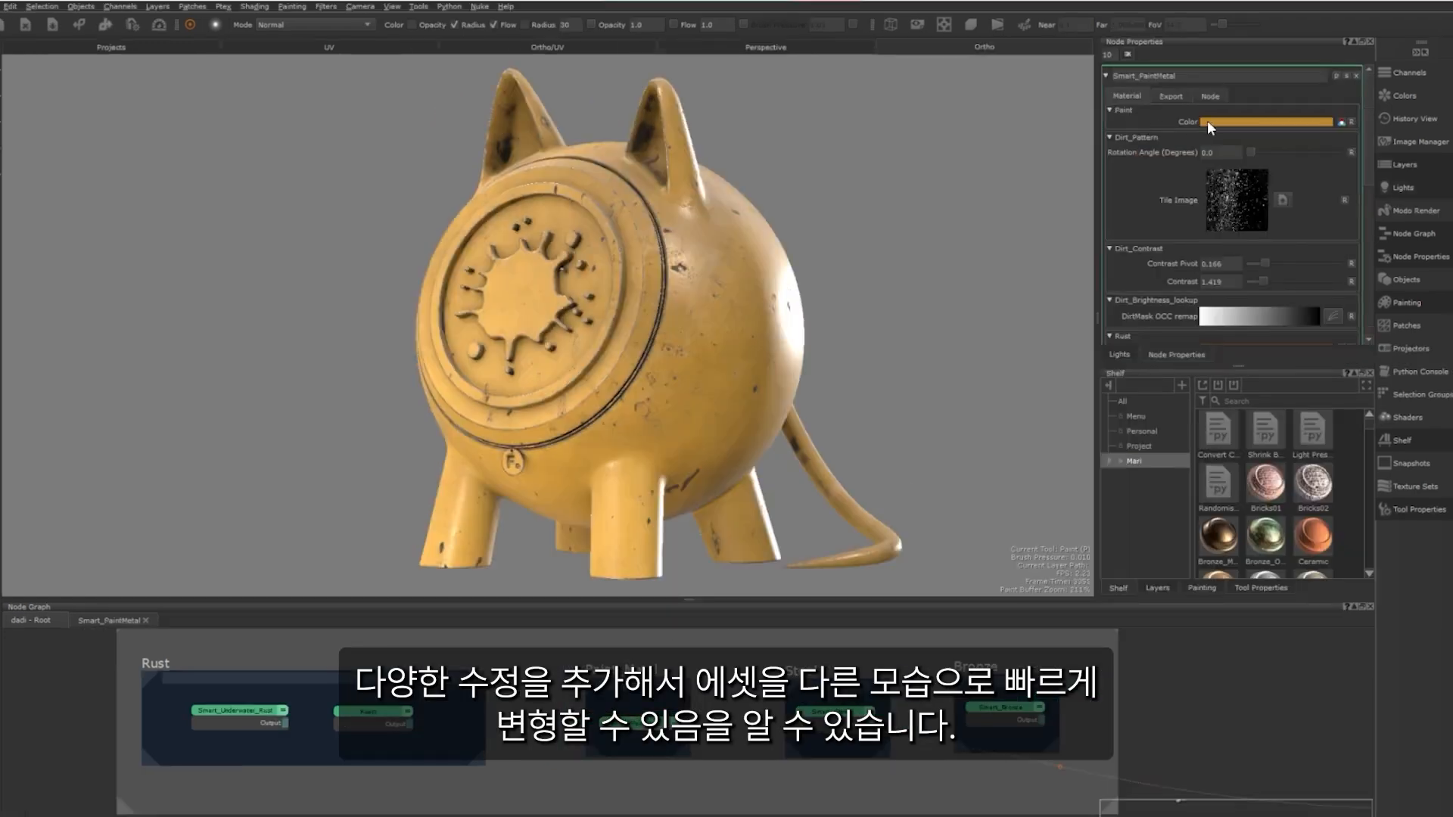
Try a green paint colour on the Smart_PaintMetal material and cancel the colour change
left_click(1209, 122)
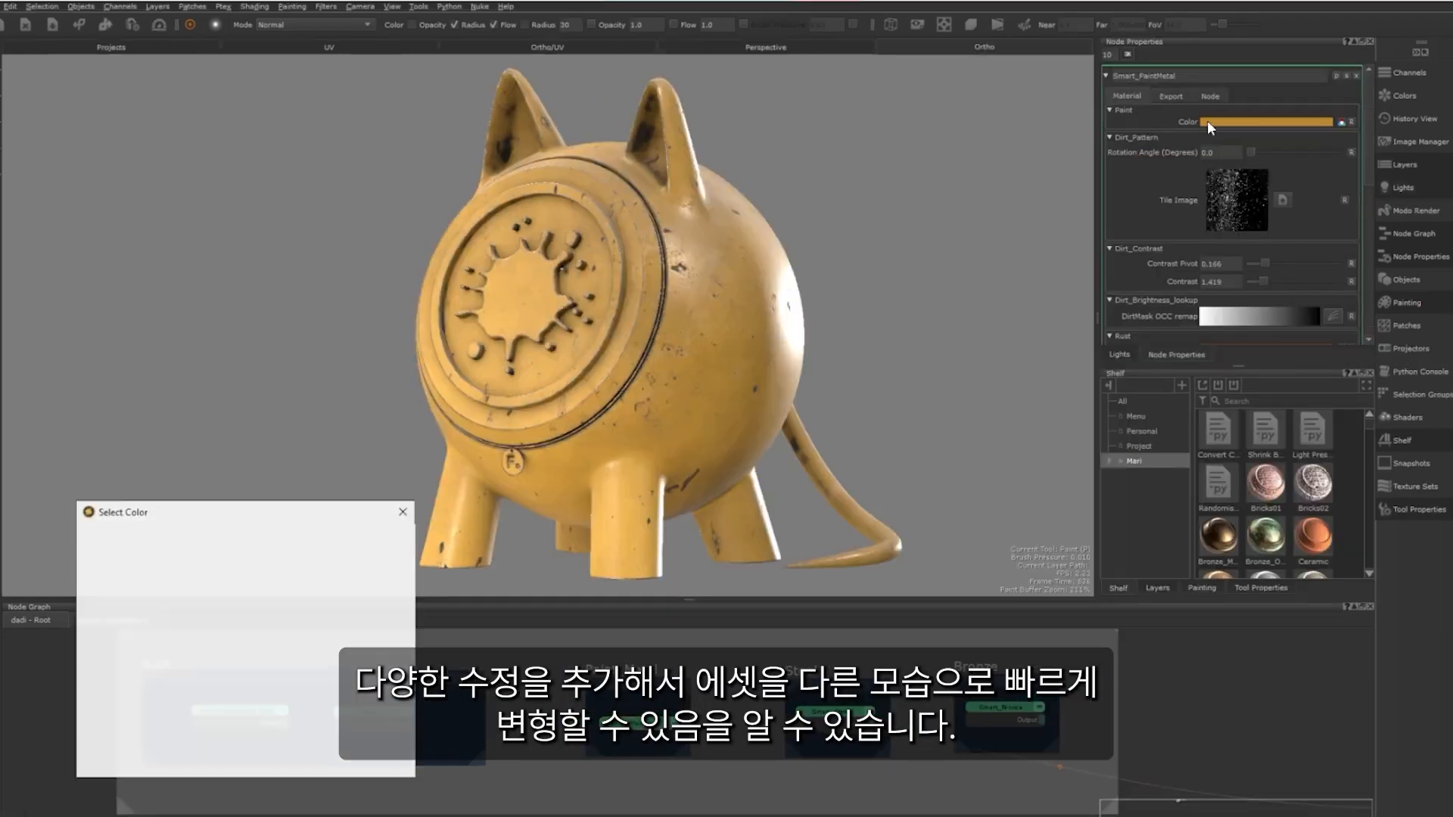
mouse_move(348, 655)
left_mouse_down()
mouse_move(342, 632)
mouse_move(350, 652)
left_mouse_up()
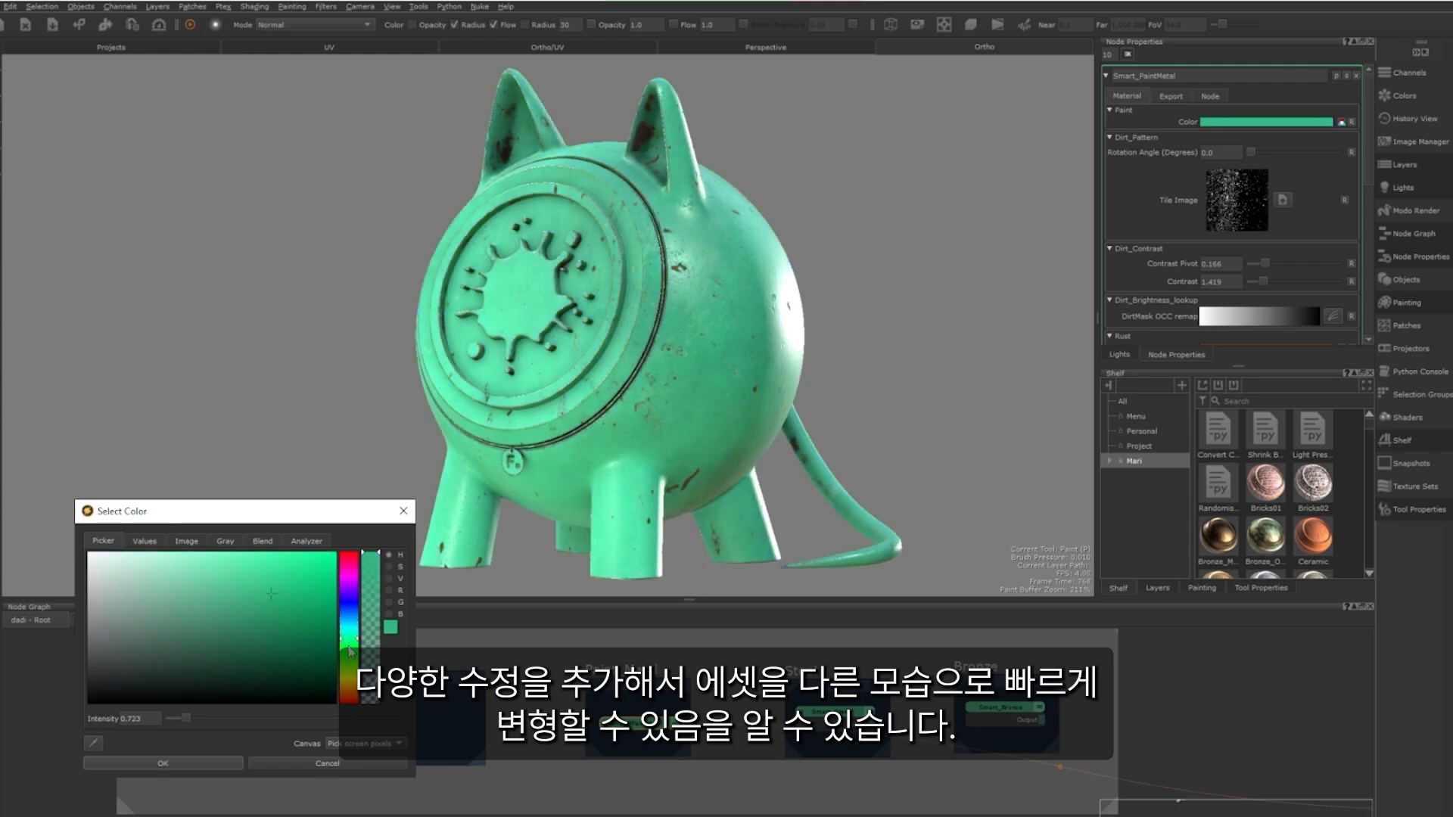
left_click(348, 762)
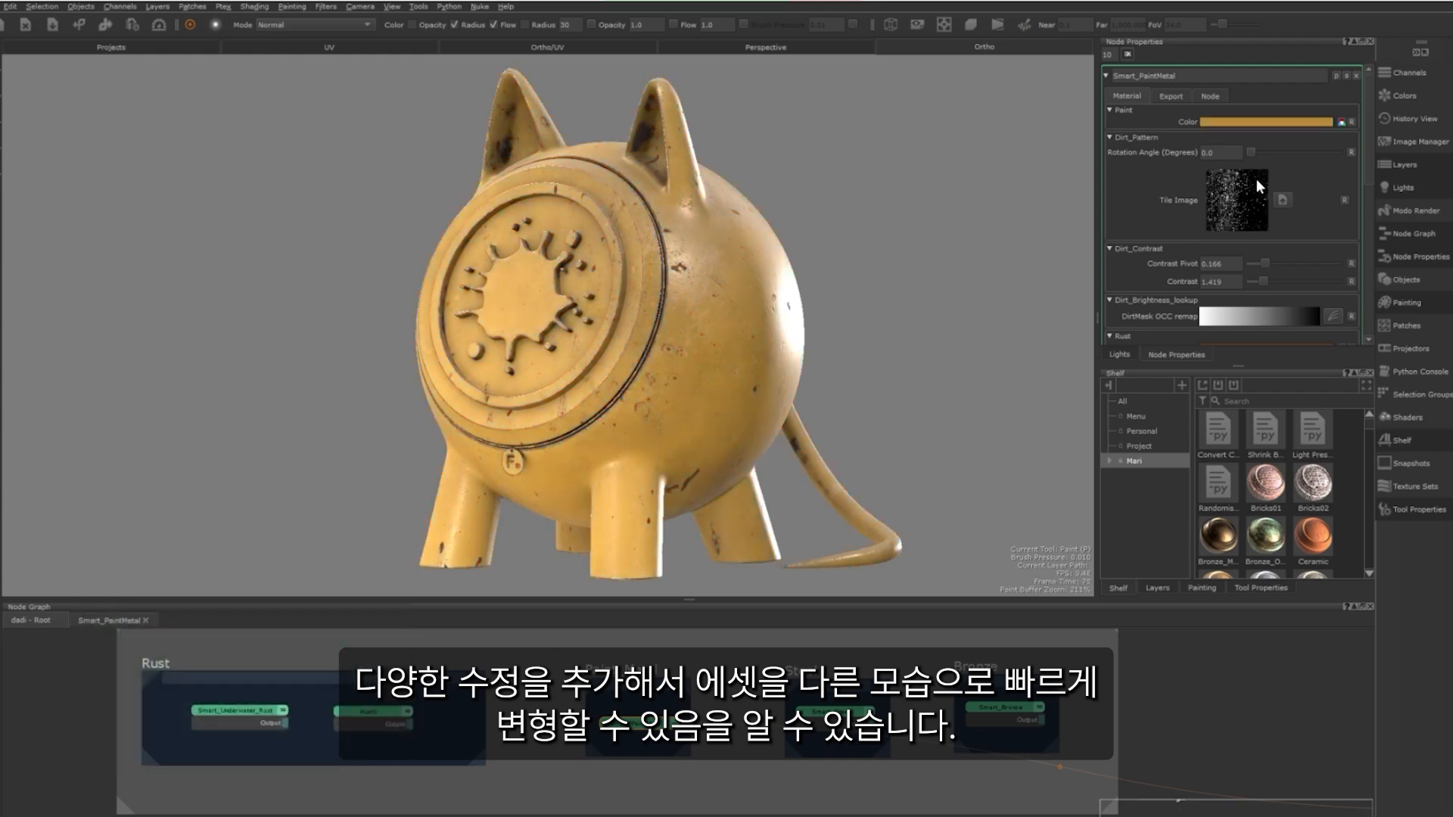
Set the Dirt_Contrast contrast to 1.714 and reshape the Rust_AO_Intensity curve by raising its middle point
scroll(1183, 225, "down", 3)
mouse_move(1264, 170)
left_mouse_down()
mouse_move(1304, 165)
mouse_move(1265, 167)
left_mouse_up()
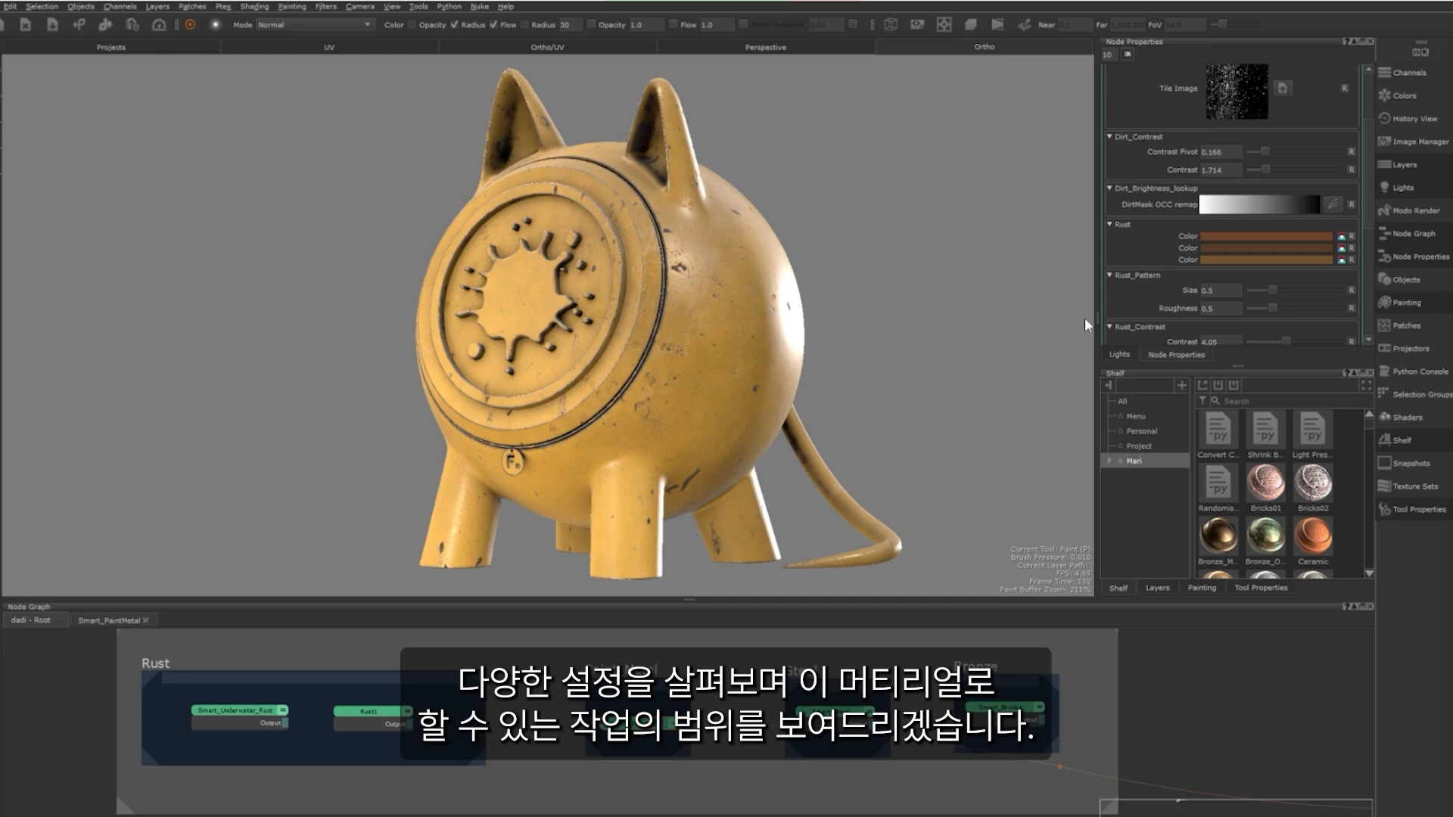
scroll(1169, 272, "down", 3)
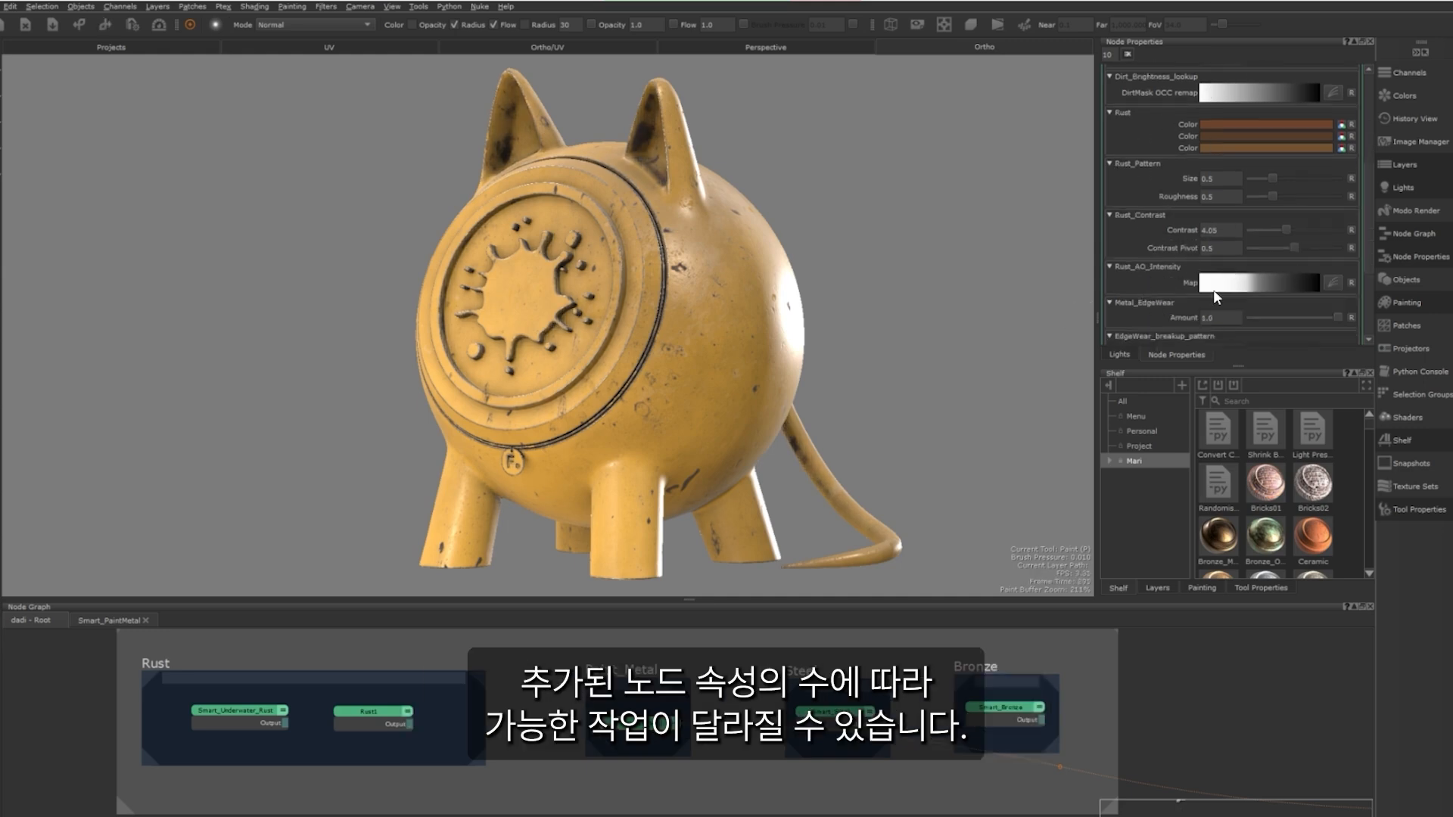
left_click(1332, 283)
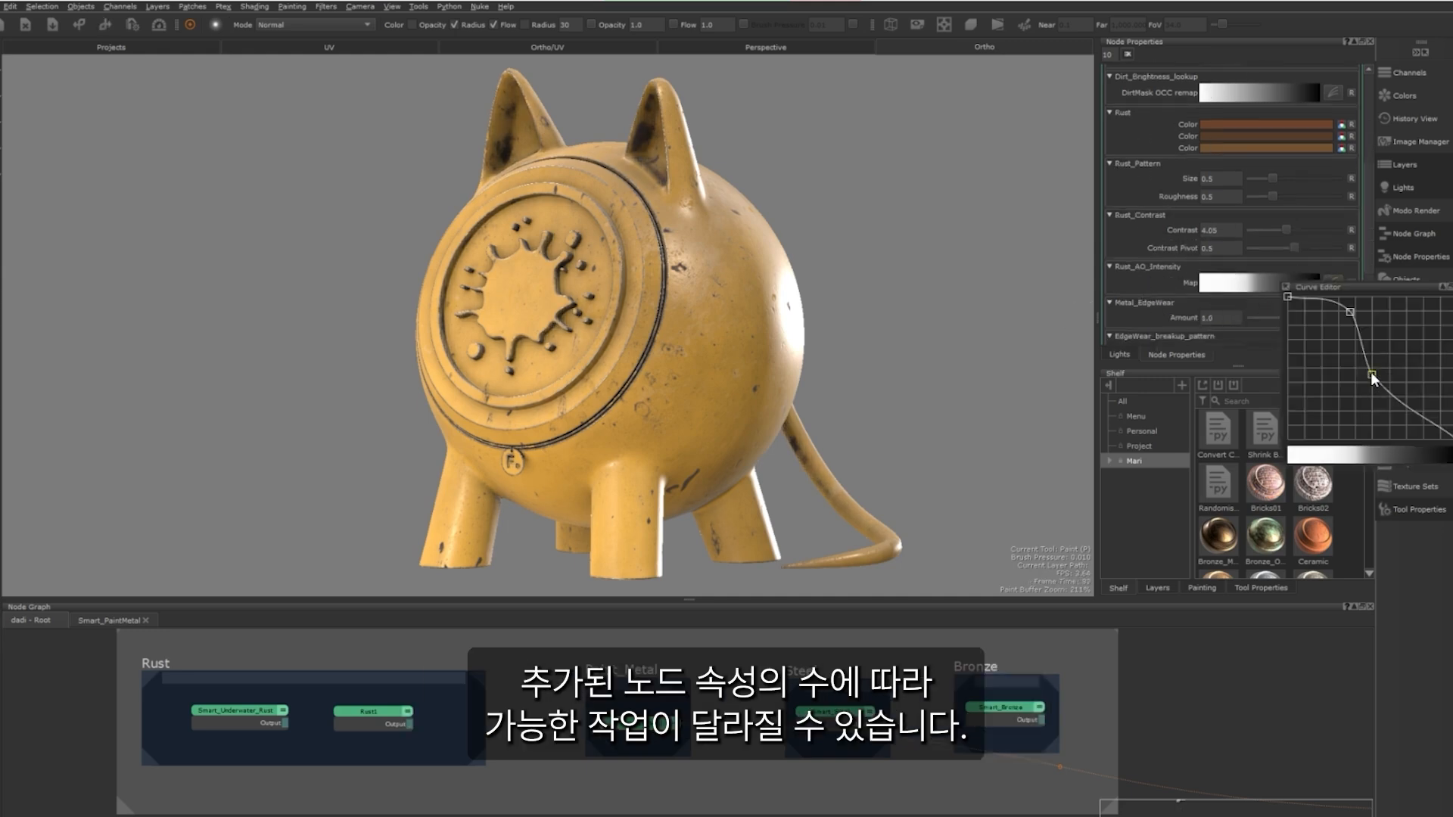
left_click_drag(1370, 375, 1362, 295)
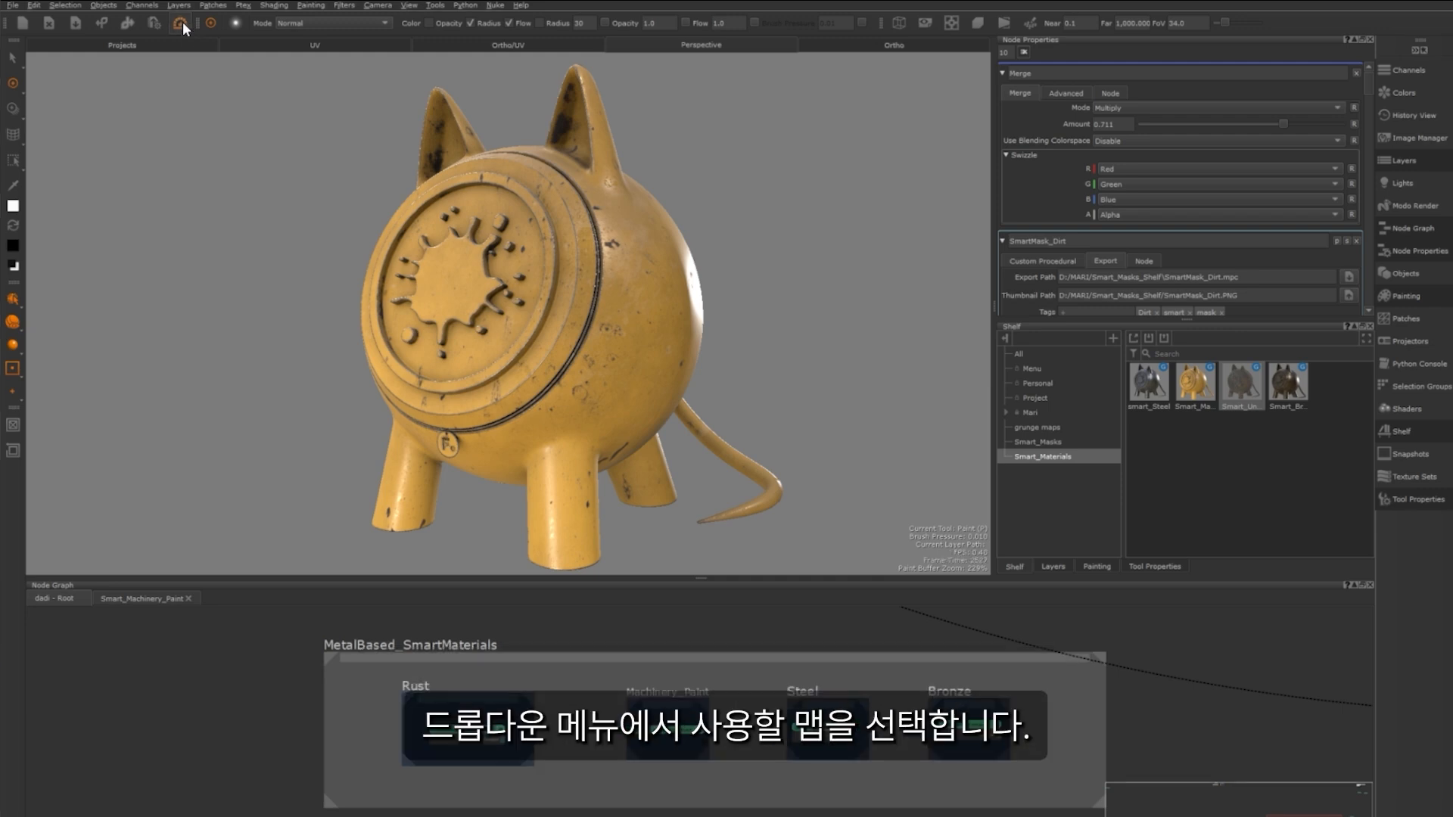
Bake the maps in the Bakery's render list, including Normal, Position, Thickness and Curvature, as geo-channels from the dadi mesh
left_click(180, 23)
left_click(633, 228)
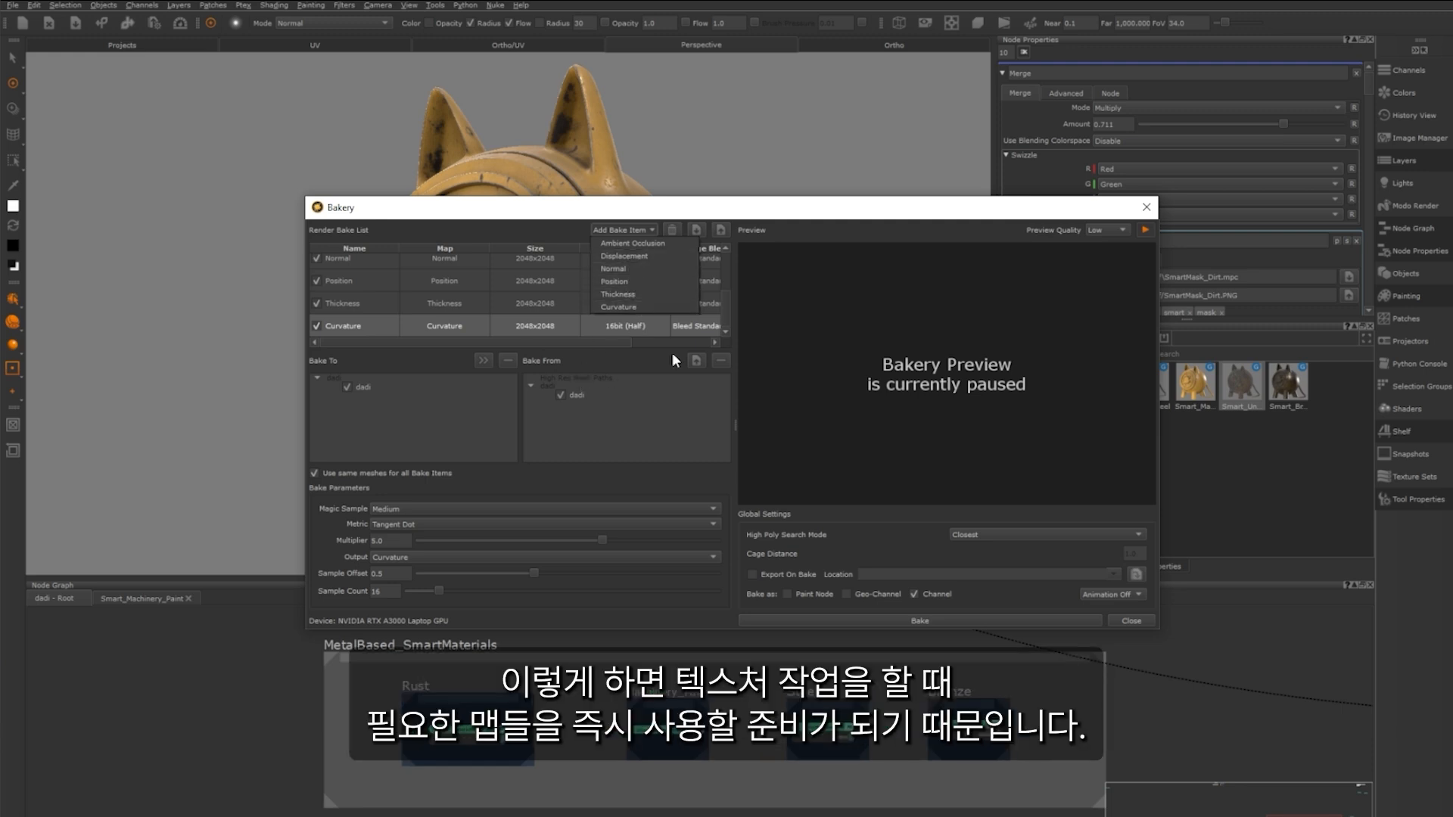
left_click(720, 300)
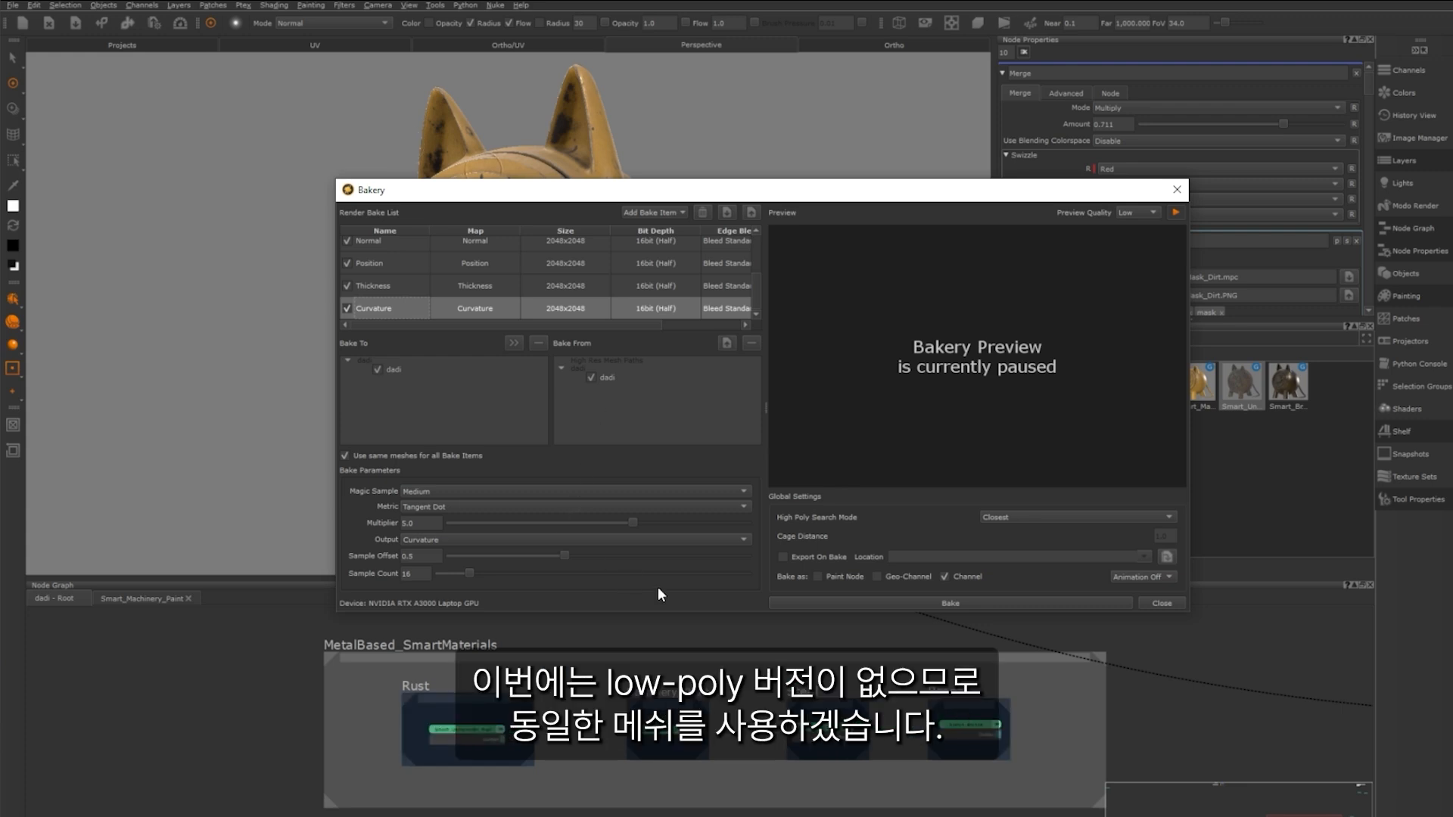
left_click(877, 577)
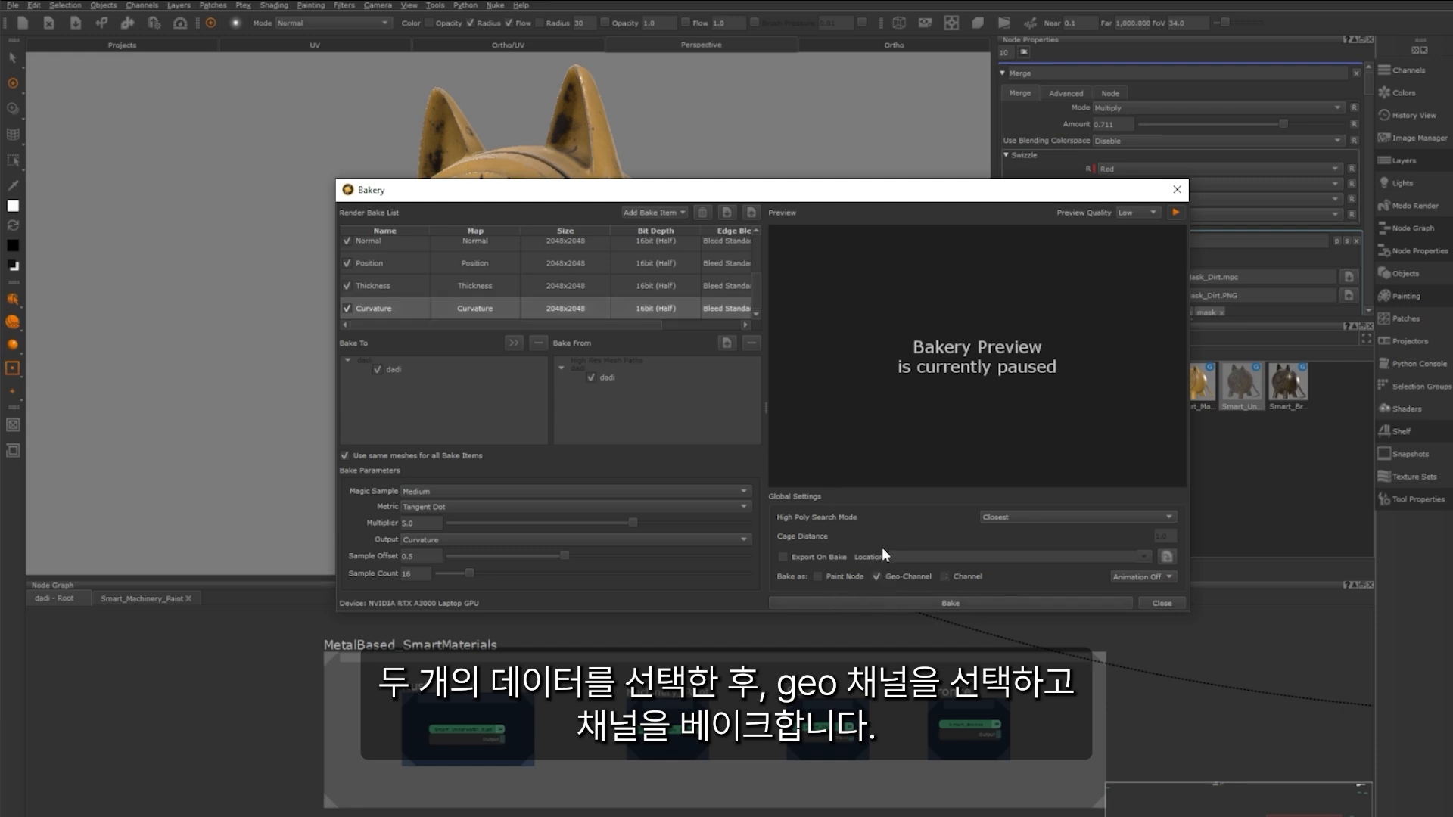
left_click(887, 603)
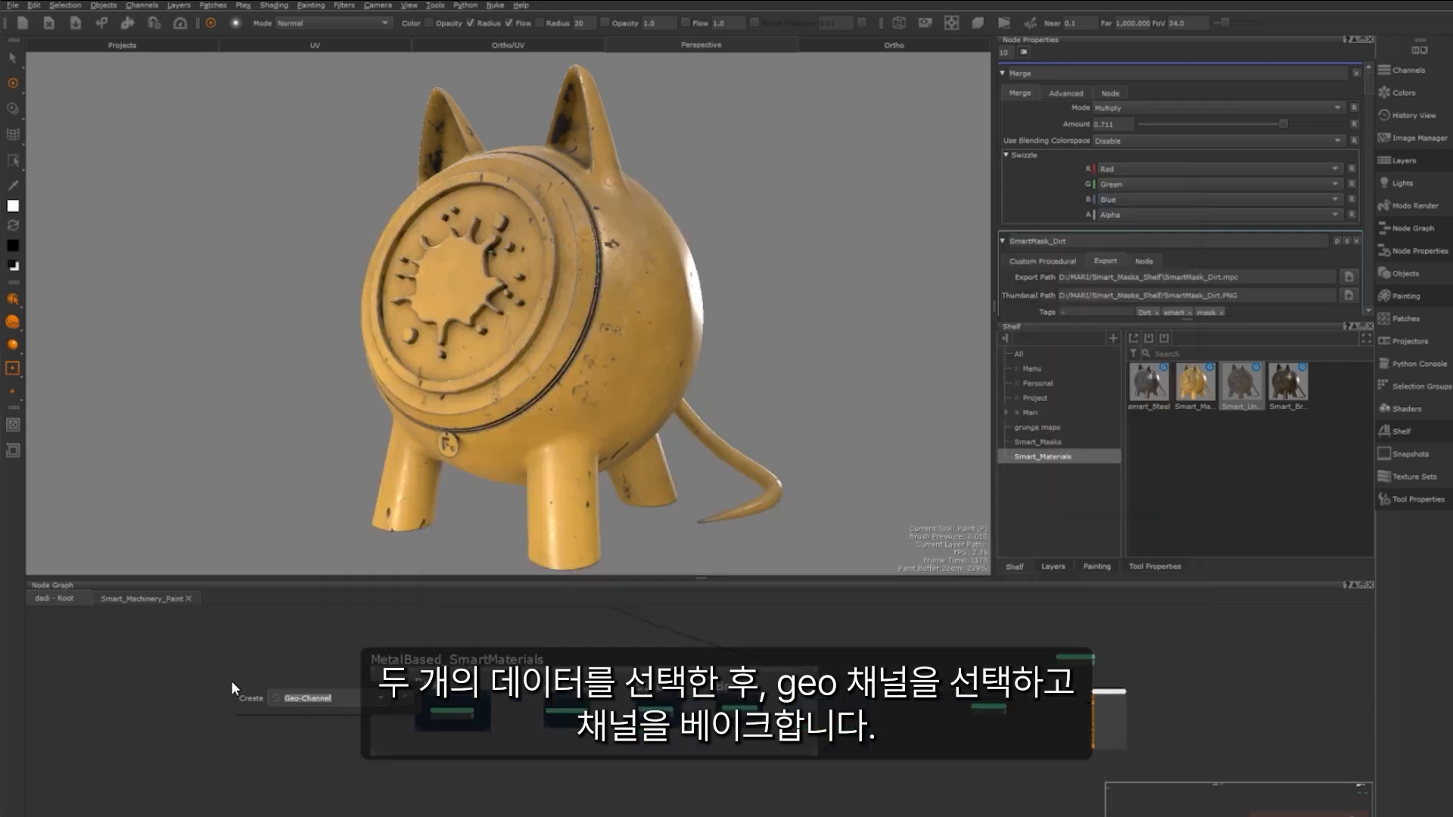
Try out a Geo-Channel node in the node graph, checking its channel choices, and delete it
type("geod")
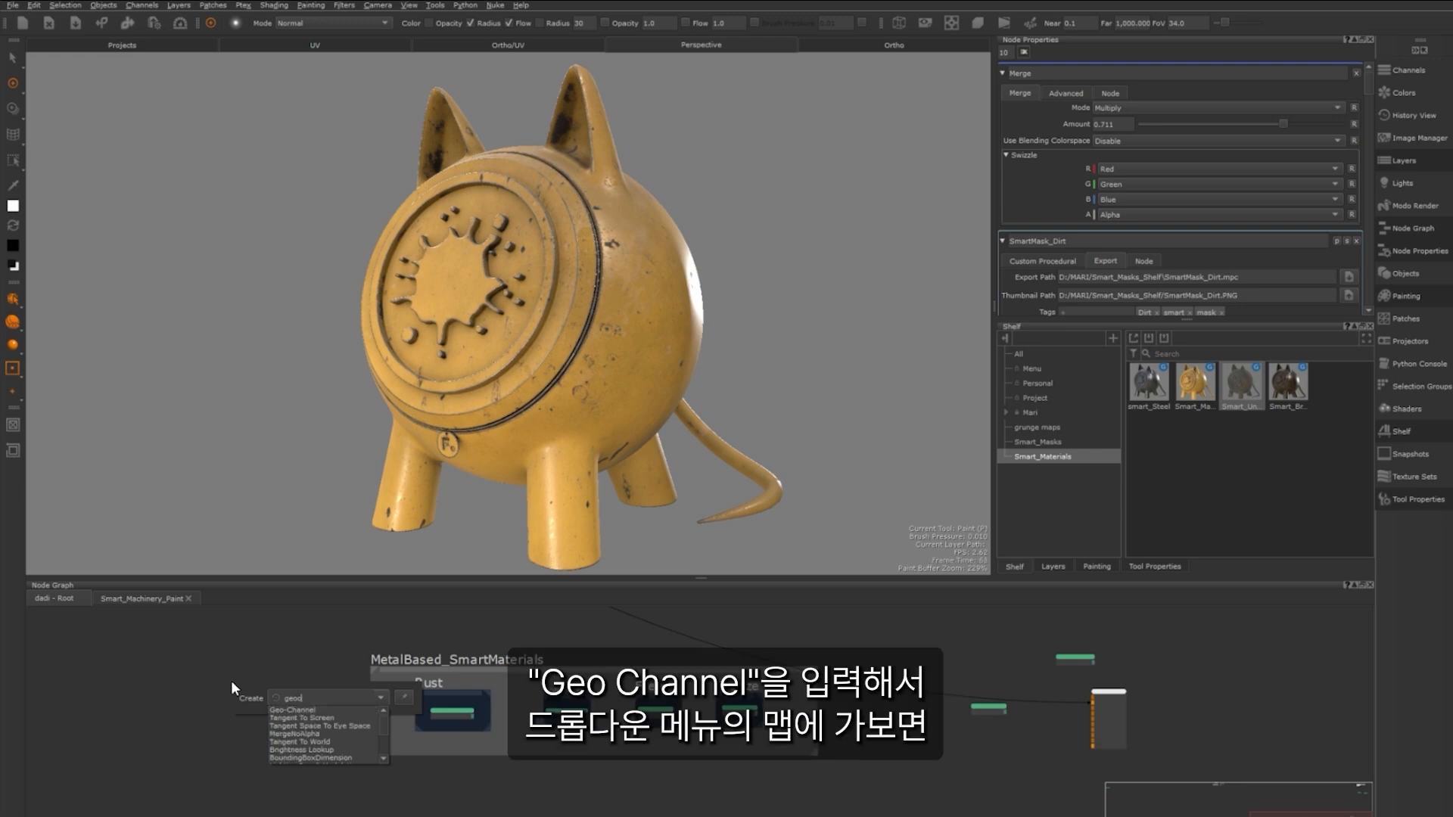
type("hannel")
left_click(289, 709)
left_click(1335, 107)
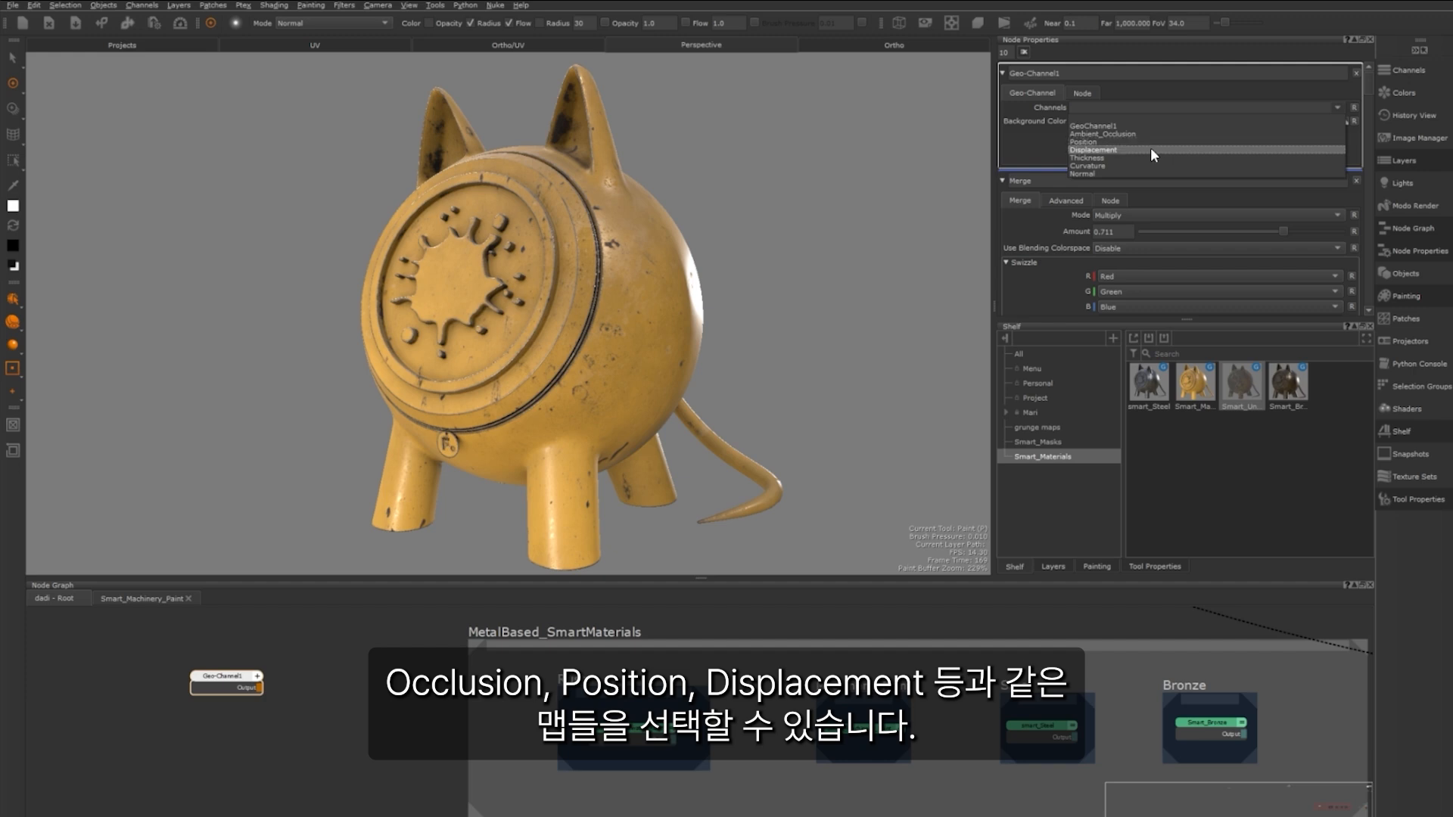
left_click(187, 716)
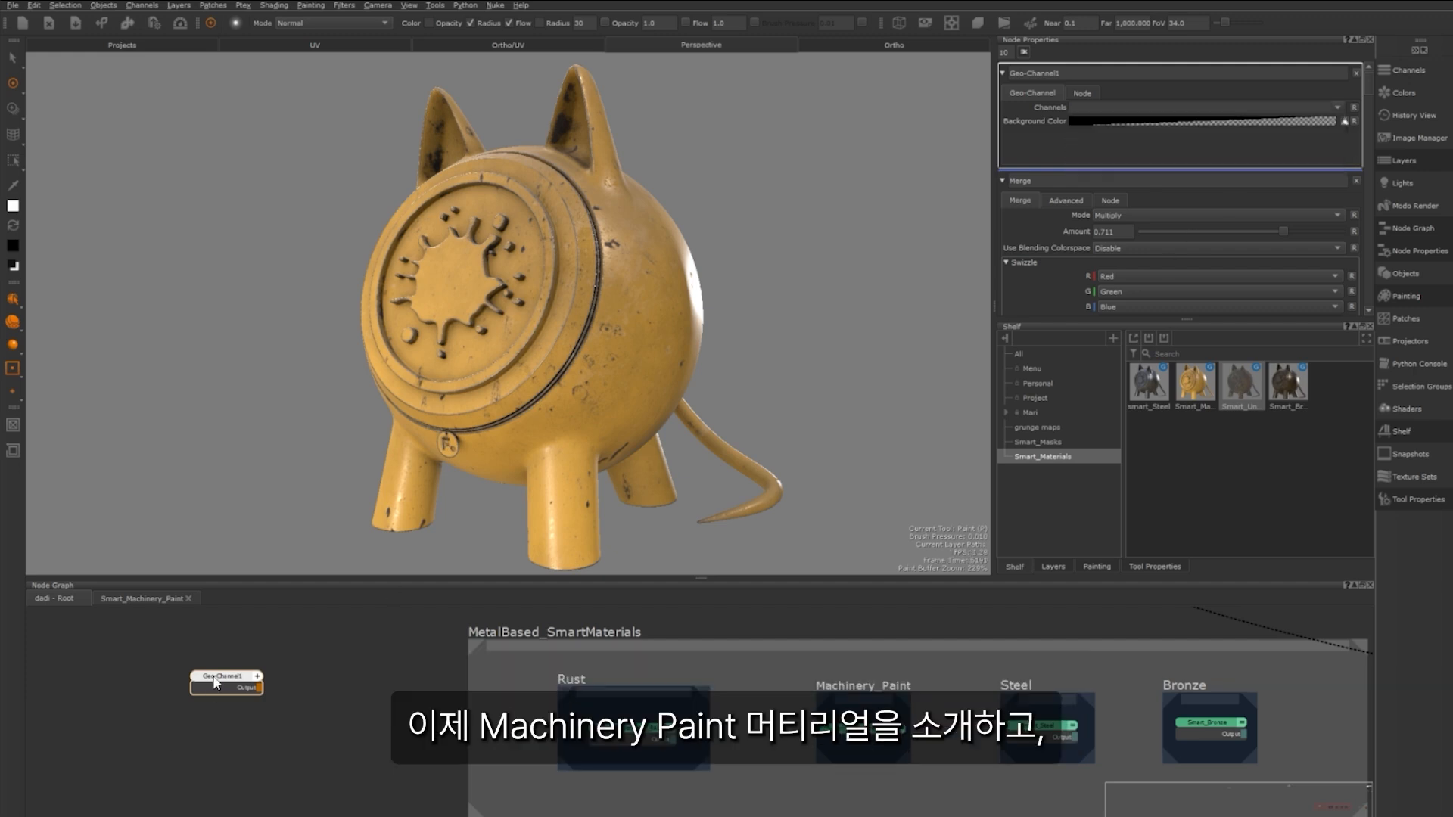
key("Delete")
Open the Smart_Machinery_Paint node's properties and review its paint colour, Rust_Mask and Smart_Steel1 settings
middle_click_drag(819, 776, 500, 752)
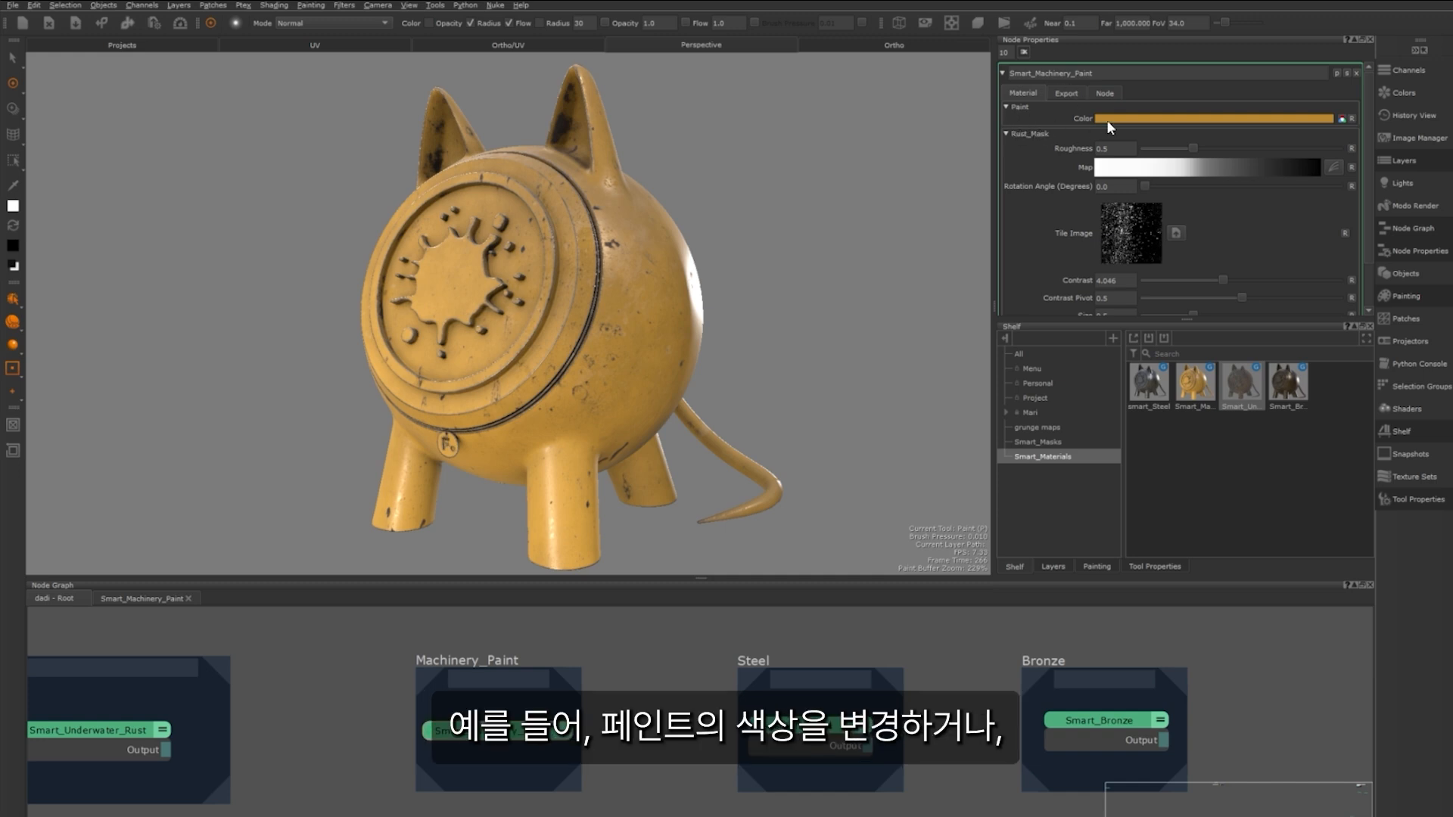
scroll(1036, 144, "down", 2)
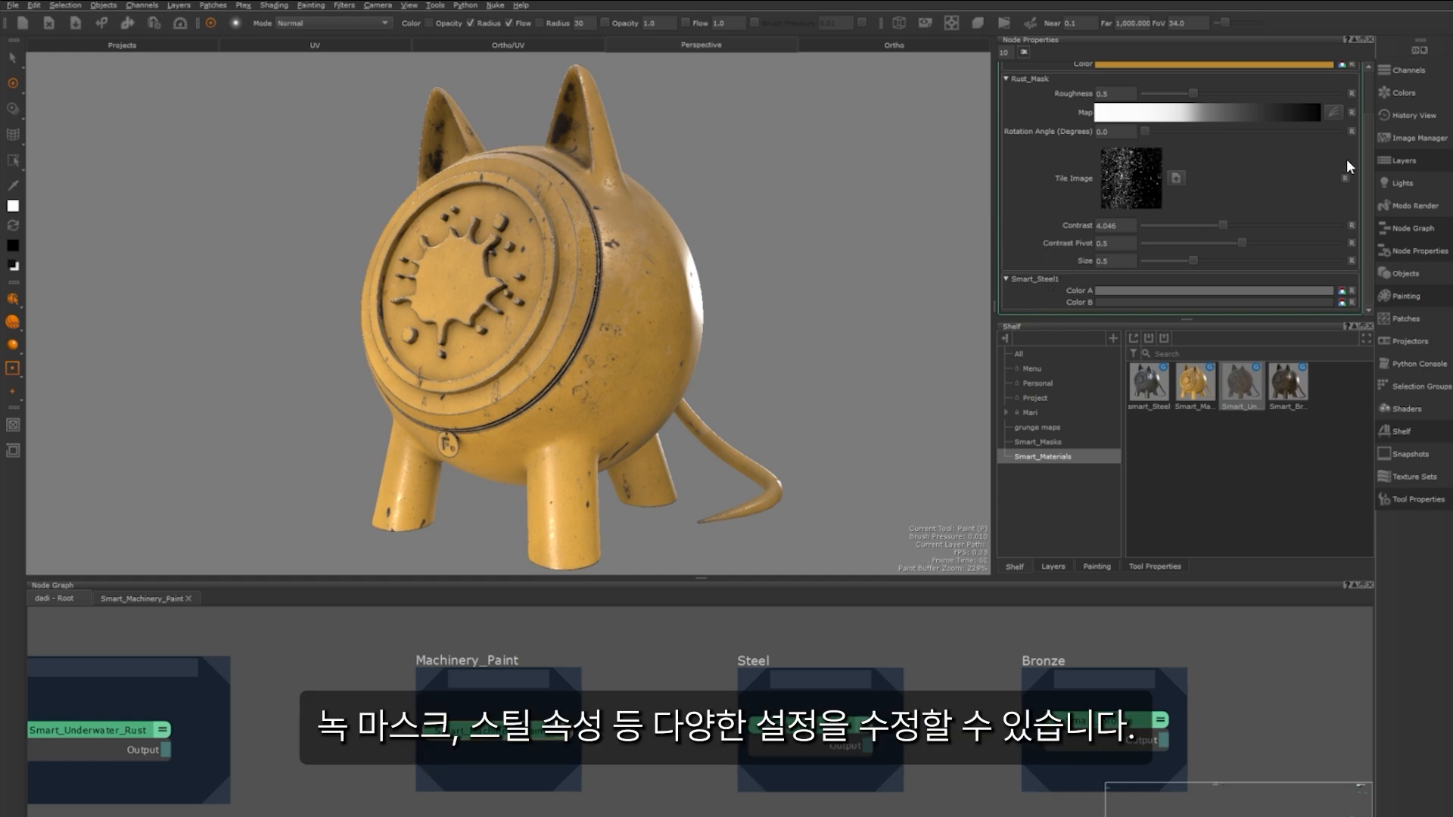
scroll(1371, 150, "up", 2)
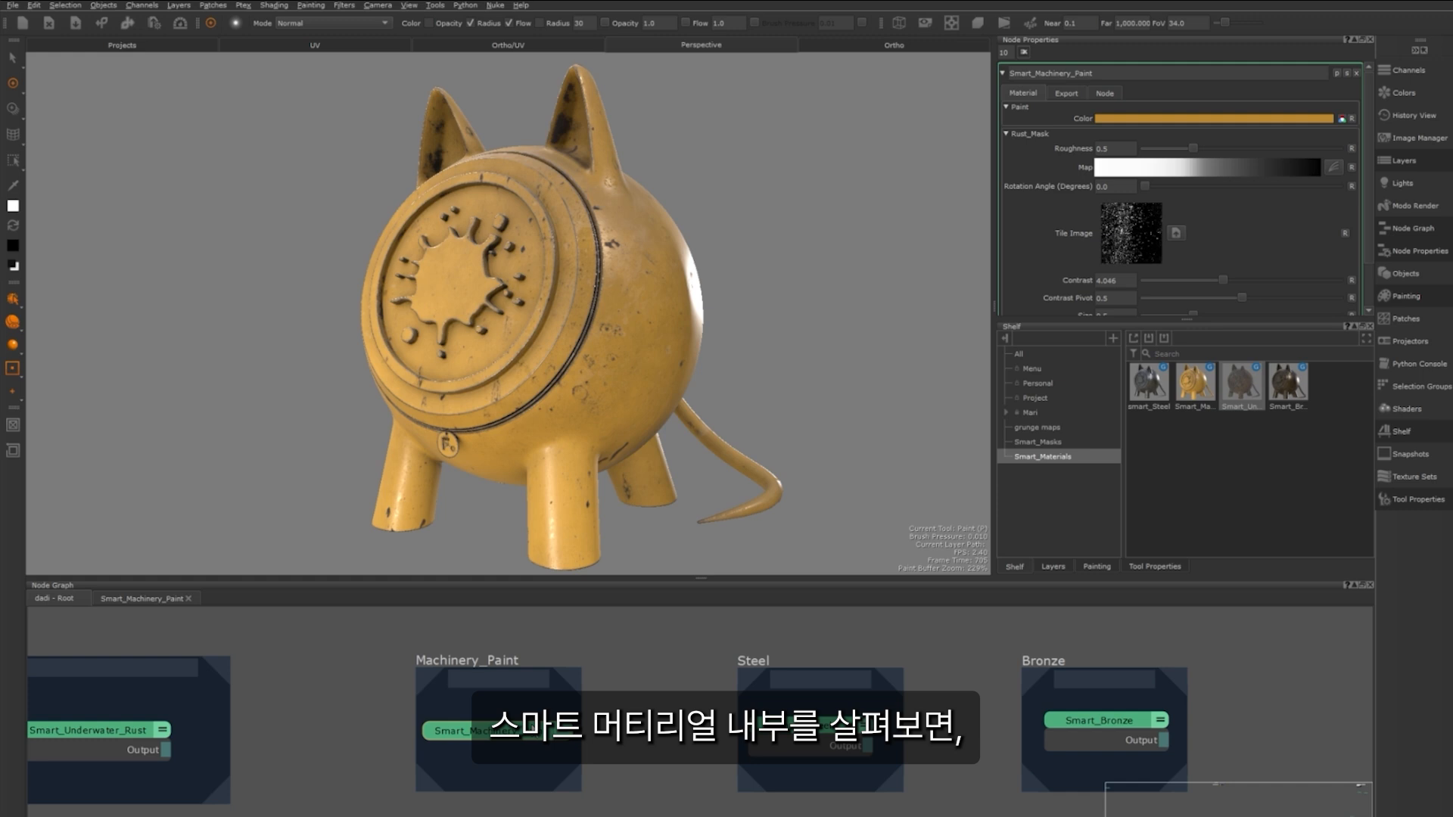
Enter the Smart_Machinery_Paint node group and examine the Geo-Channel and Broadcaster nodes in the "Plug Bake Maps here!" area
left_click(568, 730)
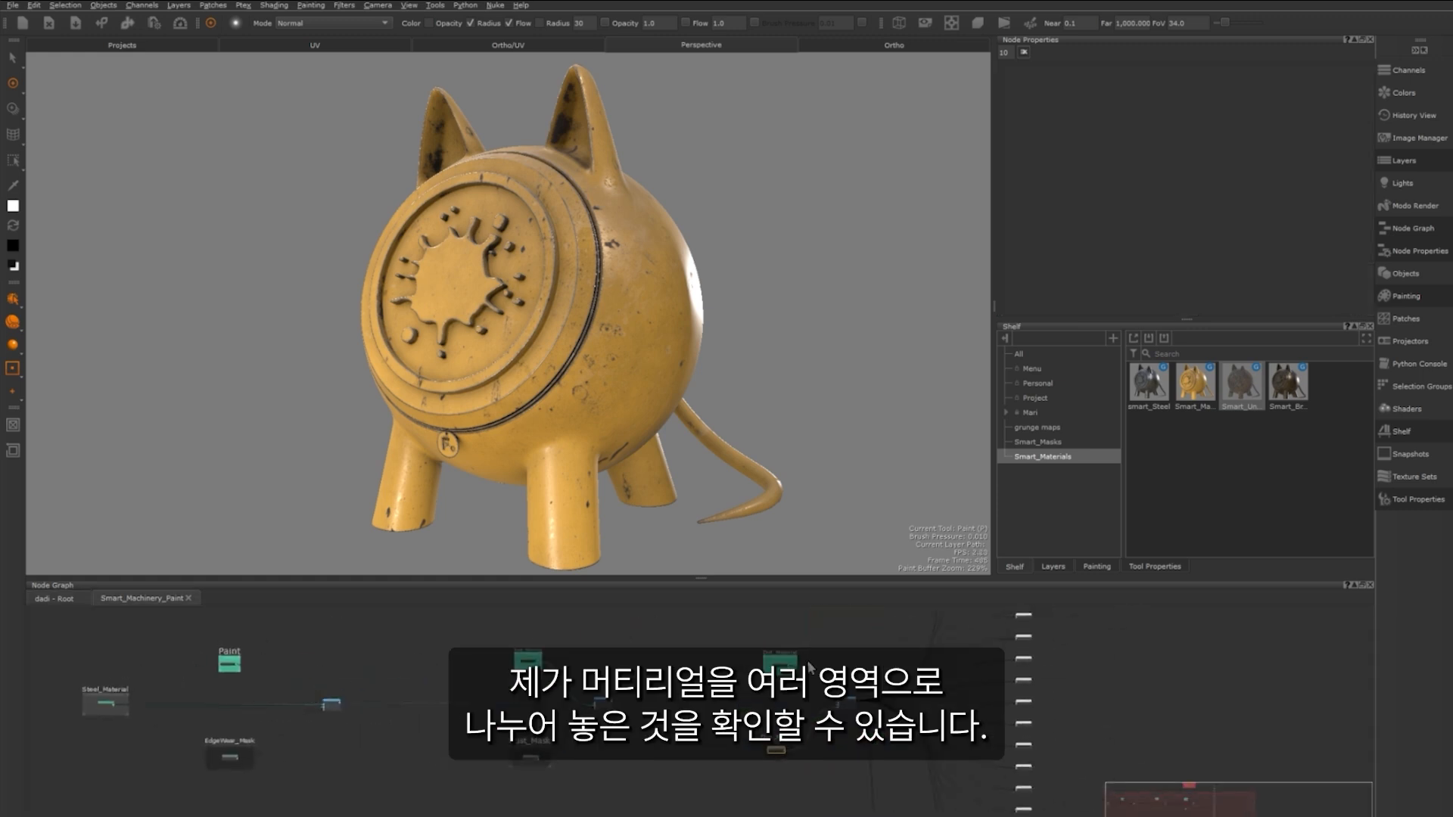
middle_click_drag(808, 667, 715, 746)
middle_click_drag(763, 617, 672, 661)
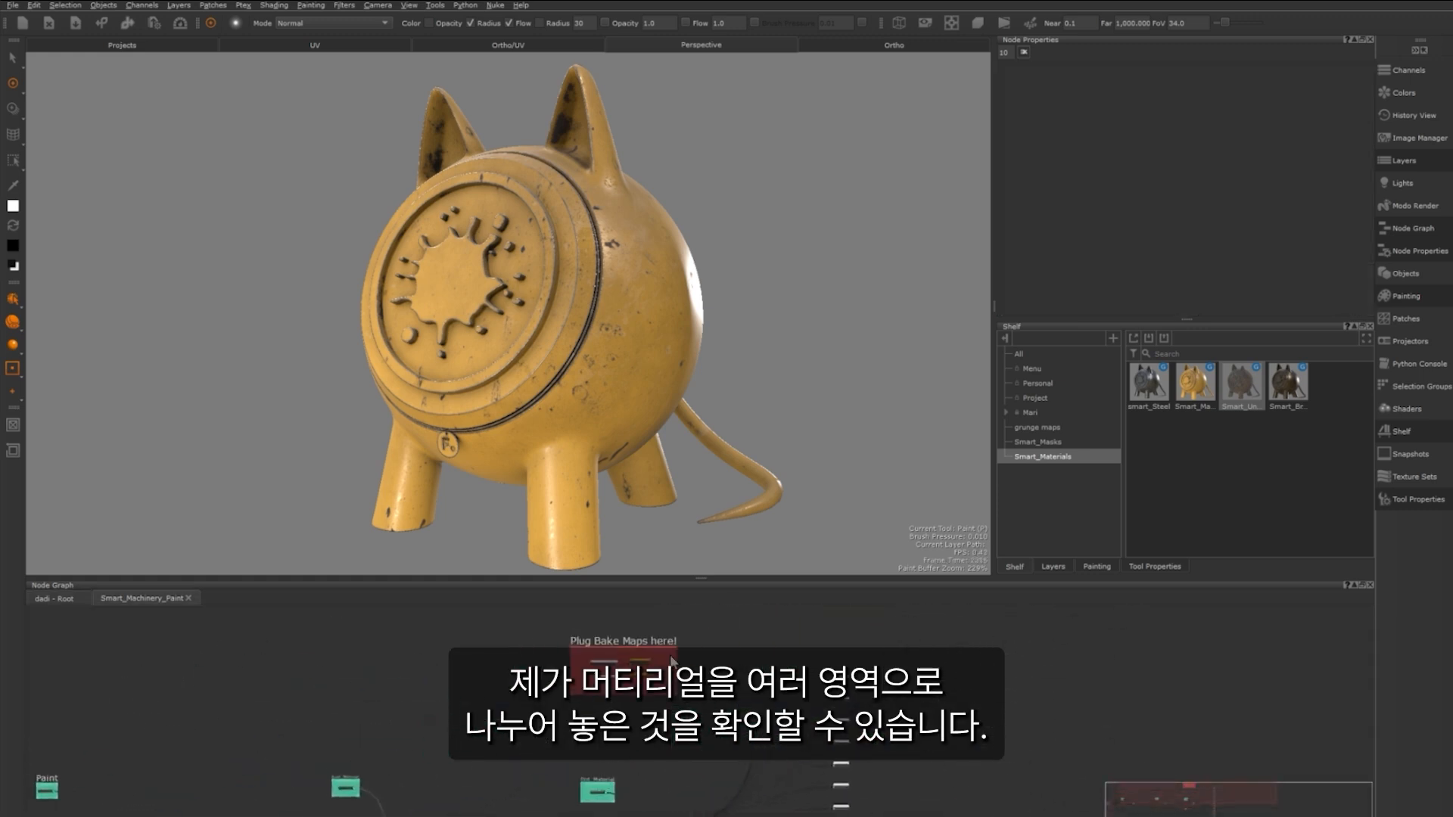
scroll(672, 661, "up", 5)
left_click_drag(386, 620, 793, 809)
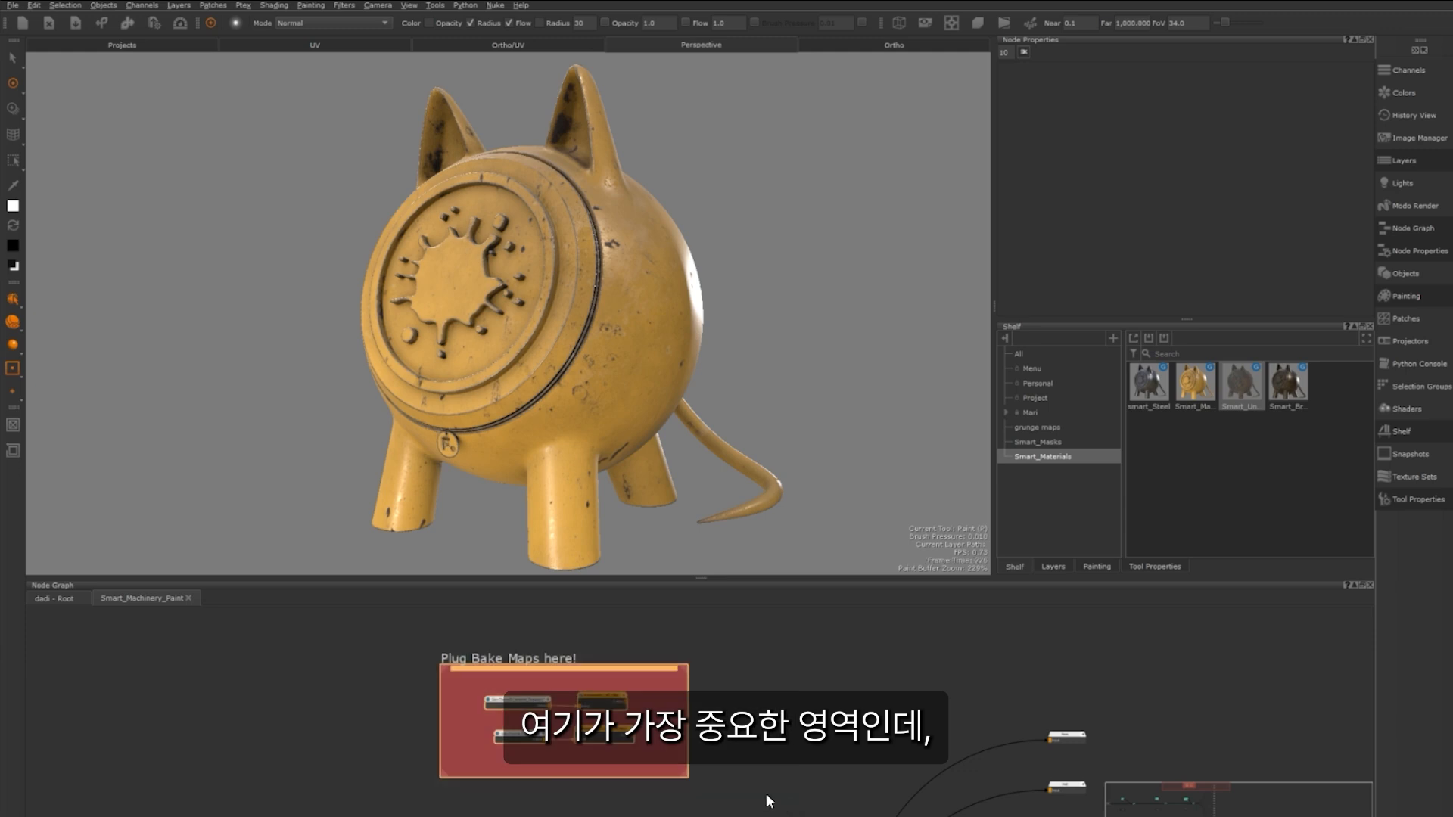
scroll(763, 782, "up", 3)
left_click(751, 762)
middle_click_drag(731, 711, 770, 746)
scroll(556, 712, "up", 3)
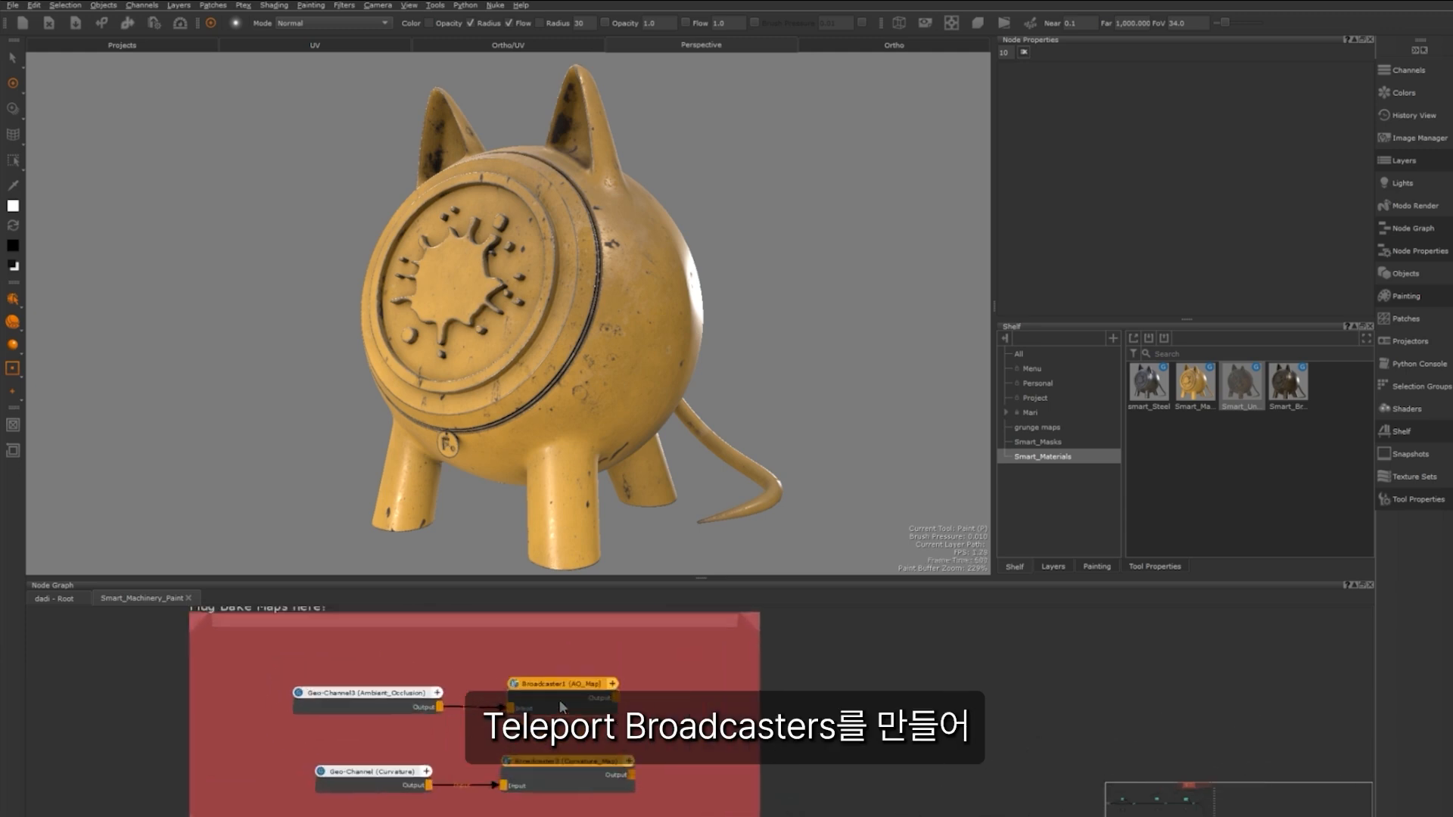
middle_click_drag(560, 716, 607, 702)
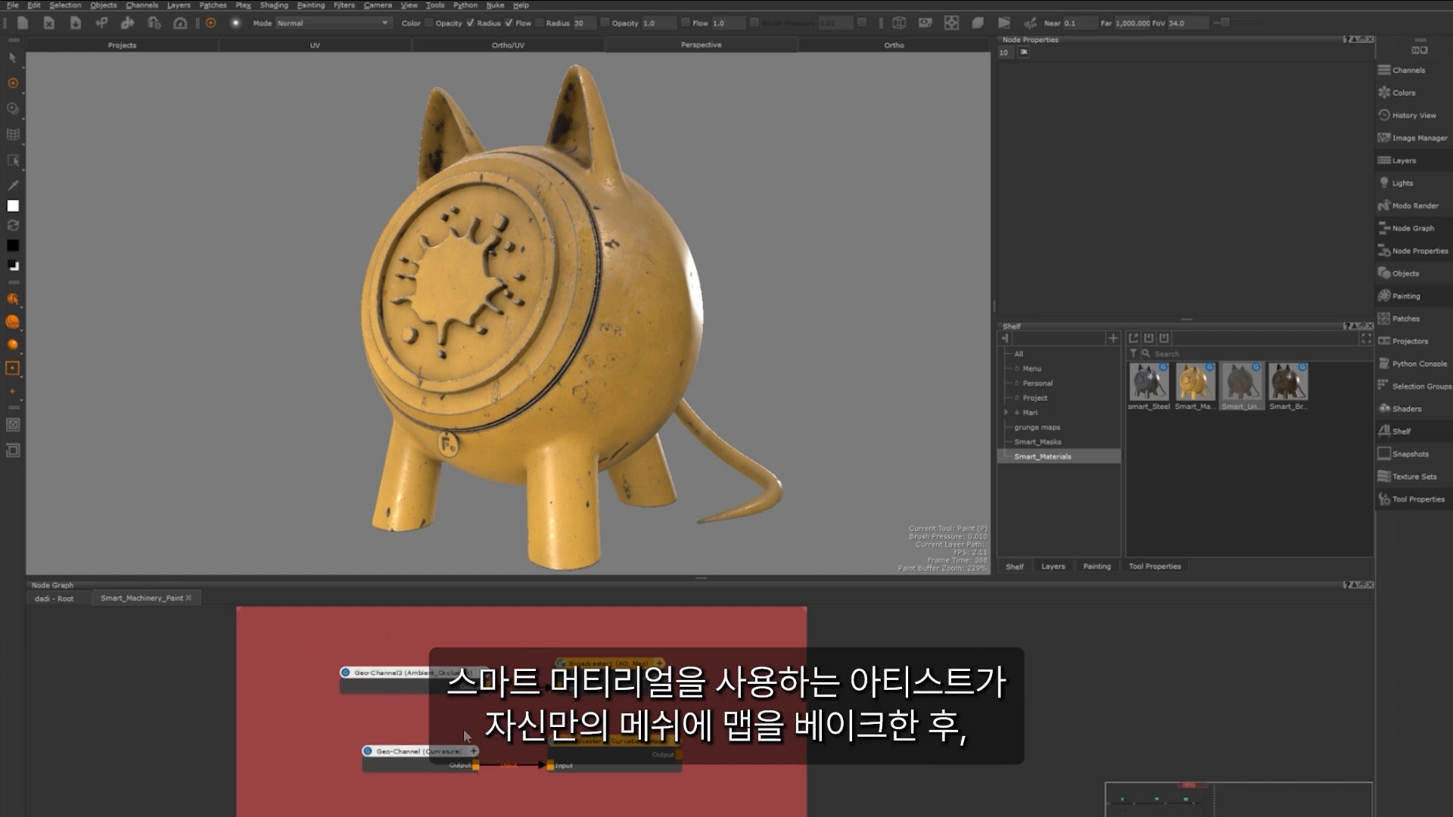
Open the node properties of the Ambient_Occlusion geo-channel and the AO_Map and Curvature_Map broadcasters
scroll(415, 716, "down", 6)
mouse_move(414, 732)
middle_mouse_down()
mouse_move(631, 600)
mouse_move(585, 723)
middle_mouse_up()
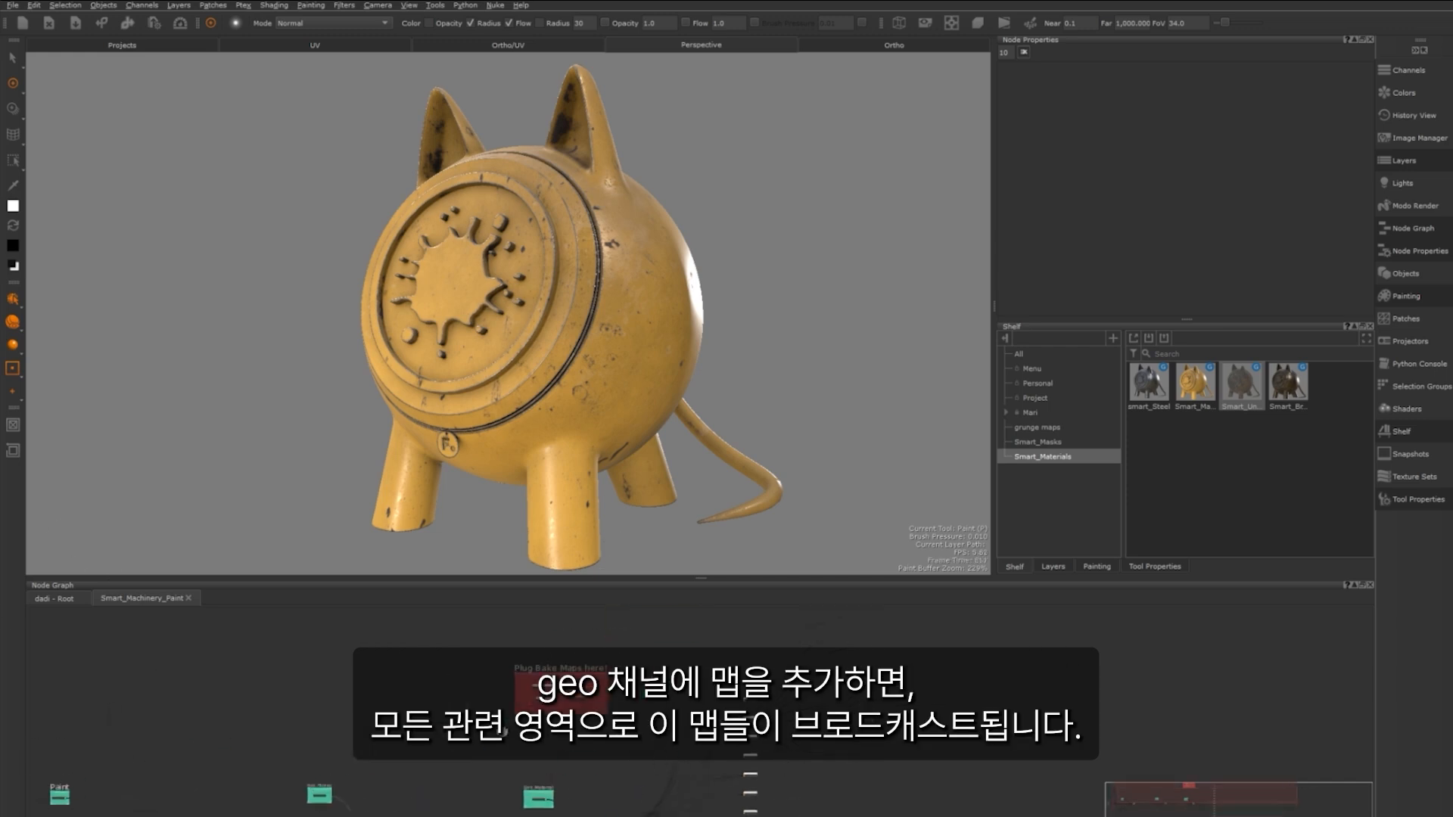
scroll(593, 675, "up", 10)
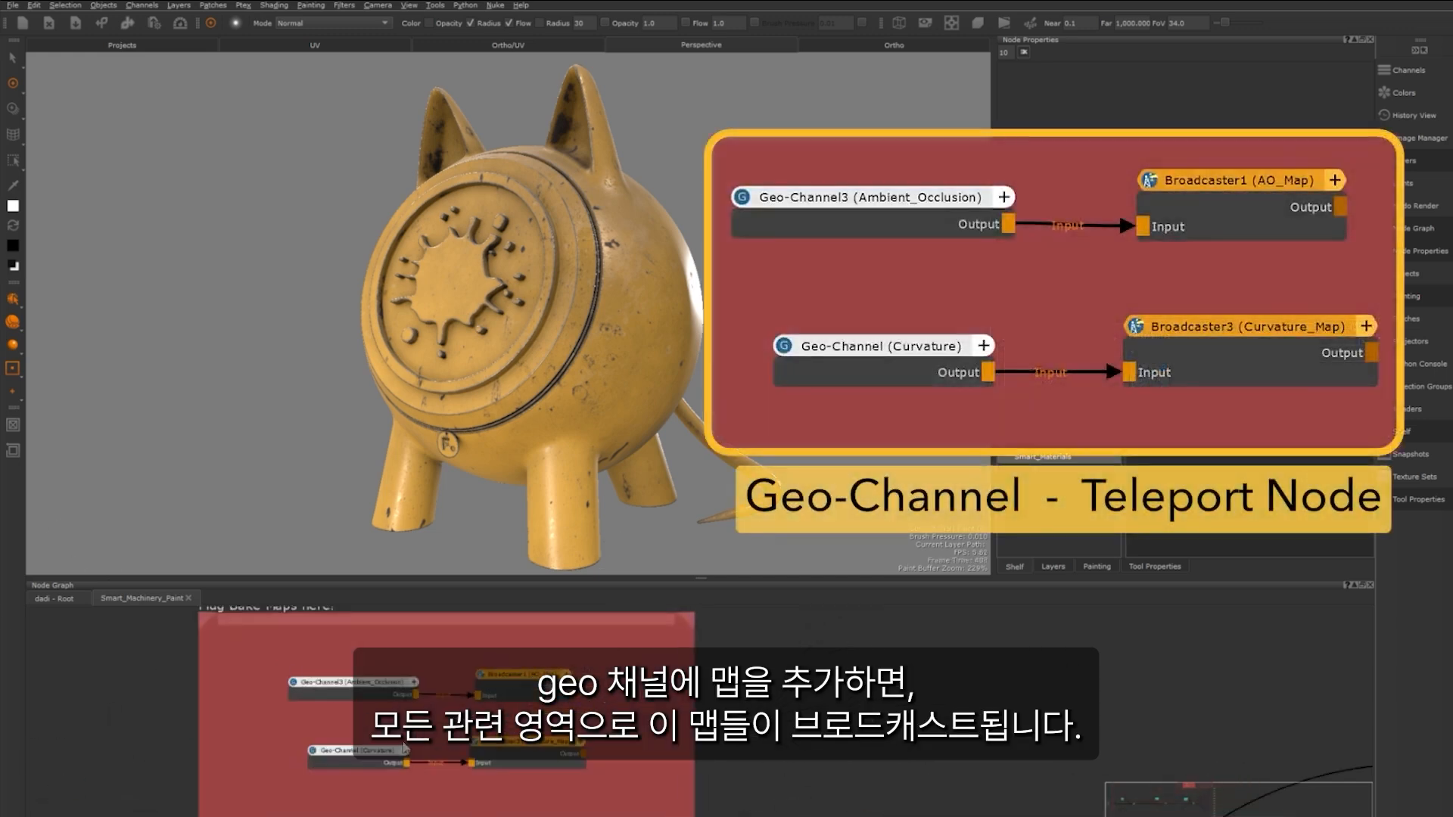
scroll(482, 711, "down", 5)
middle_click_drag(484, 703, 479, 731)
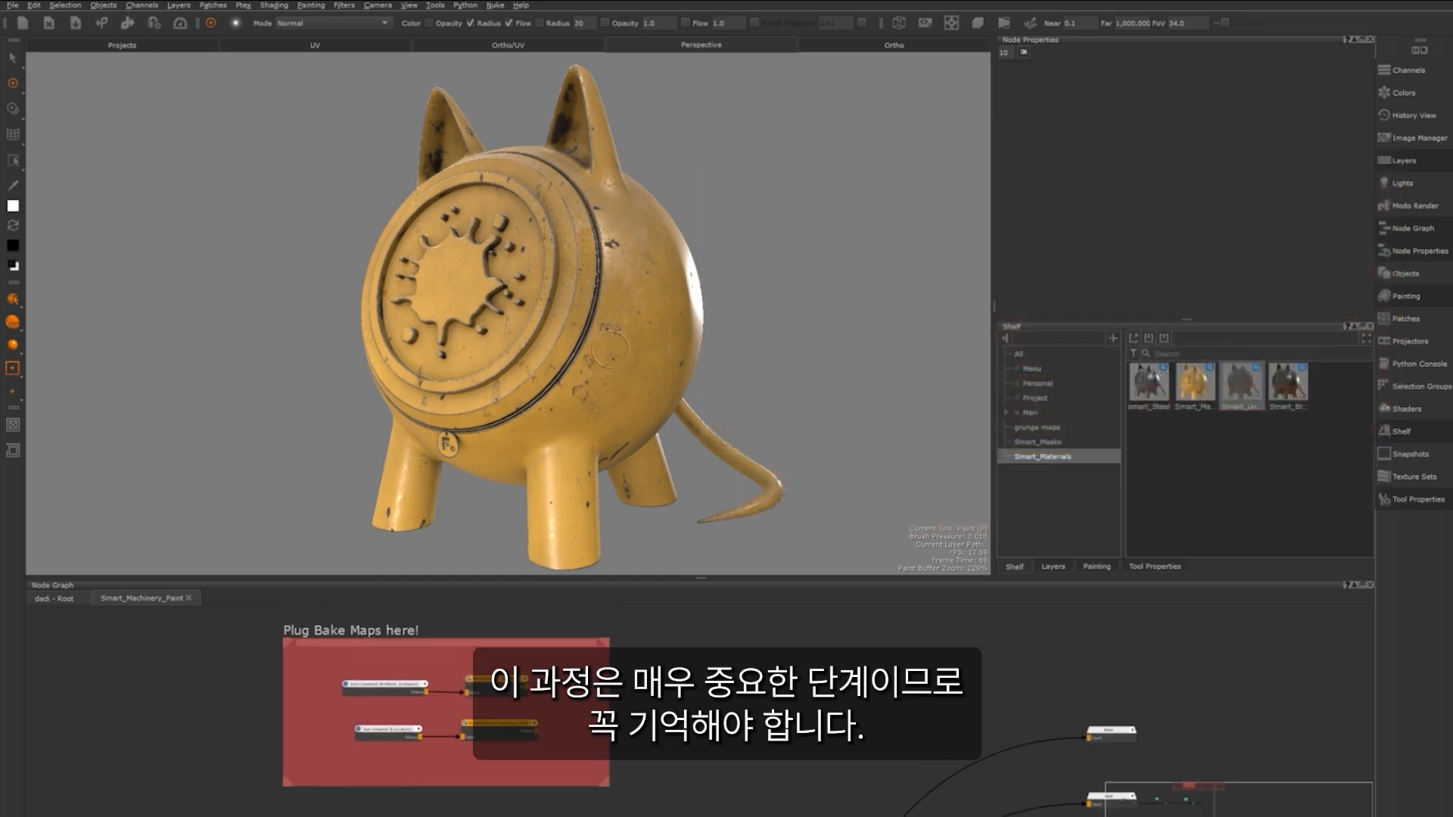
scroll(371, 687, "up", 3)
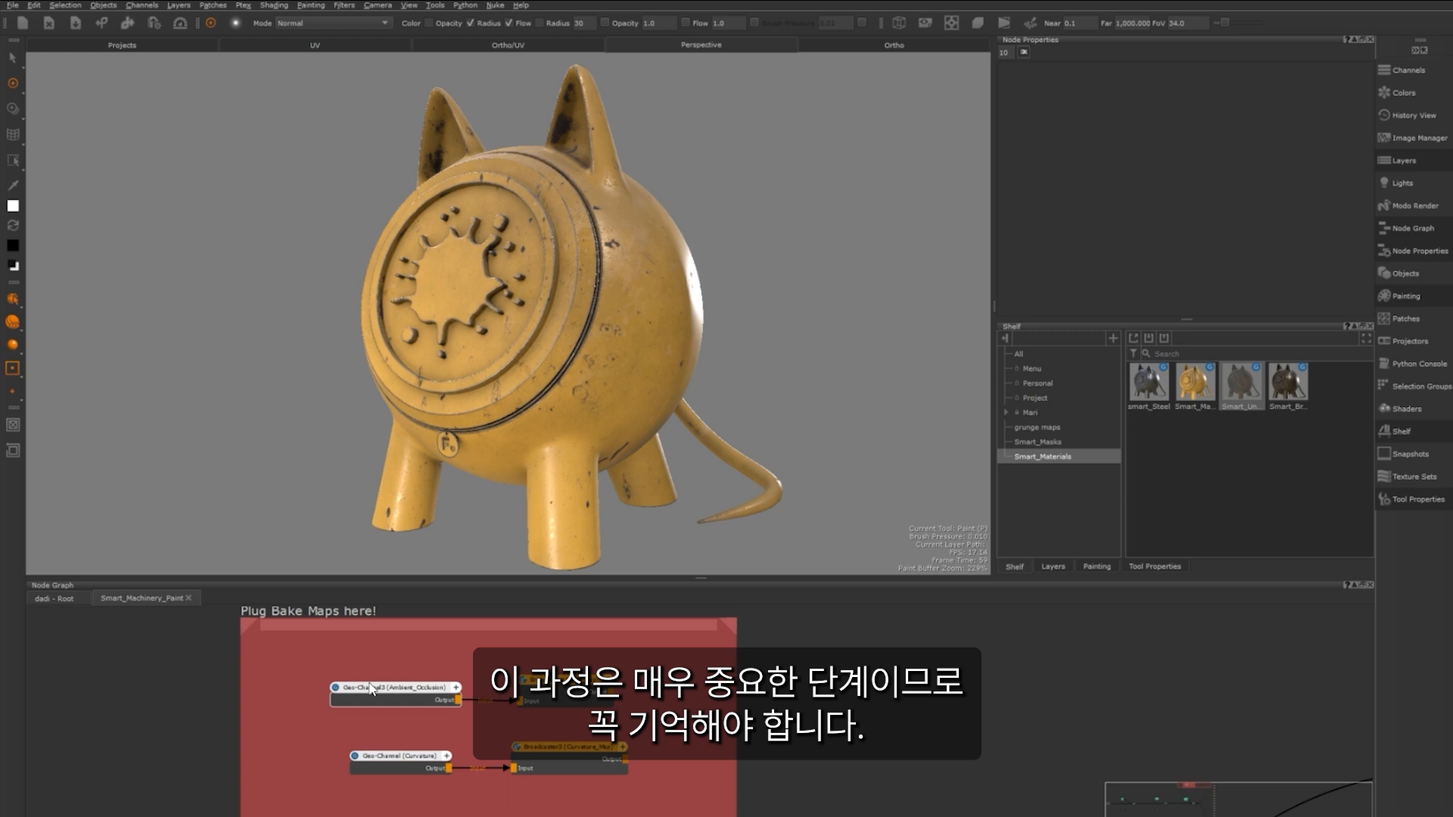
left_click(608, 622)
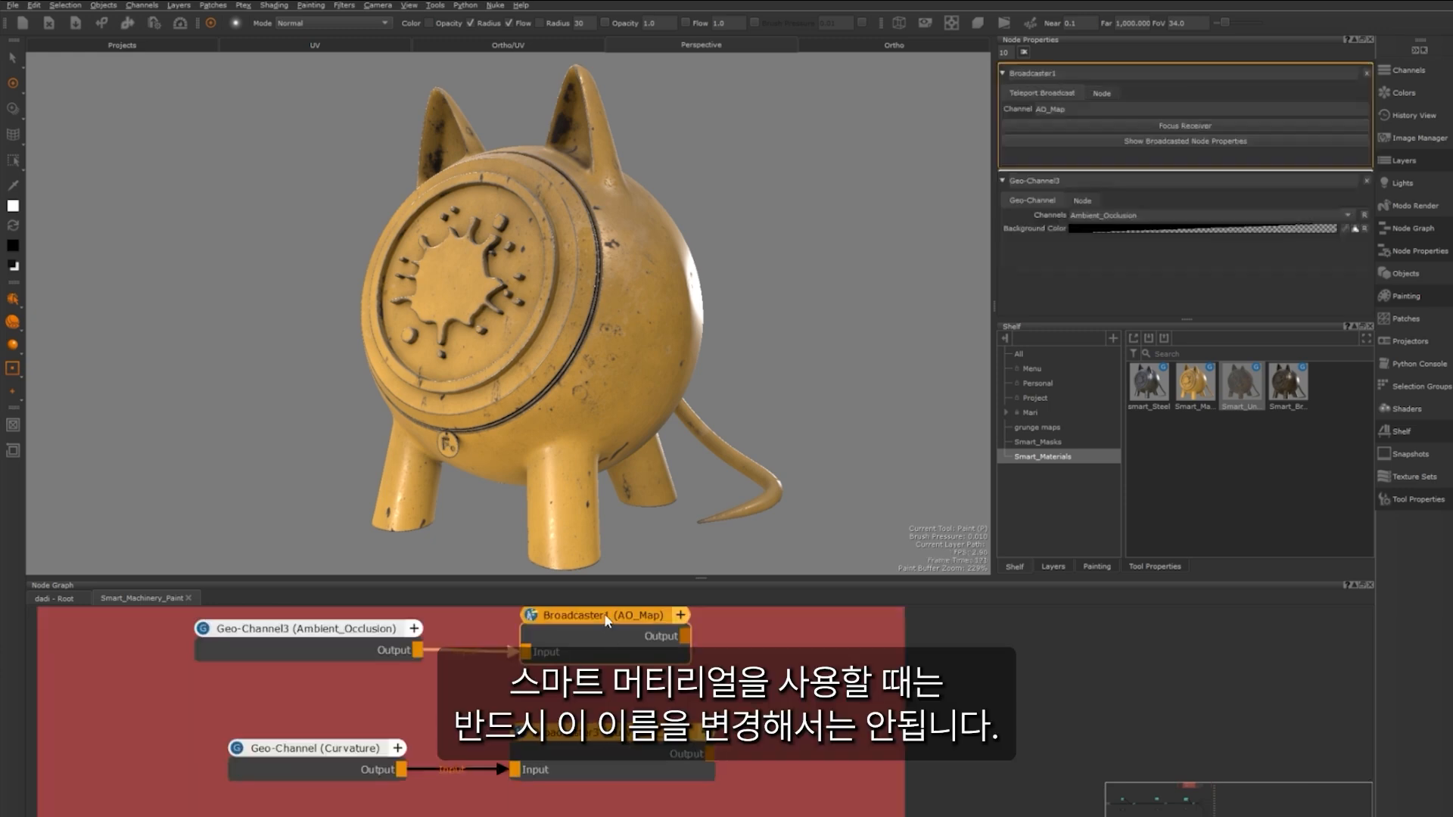
left_click(628, 745)
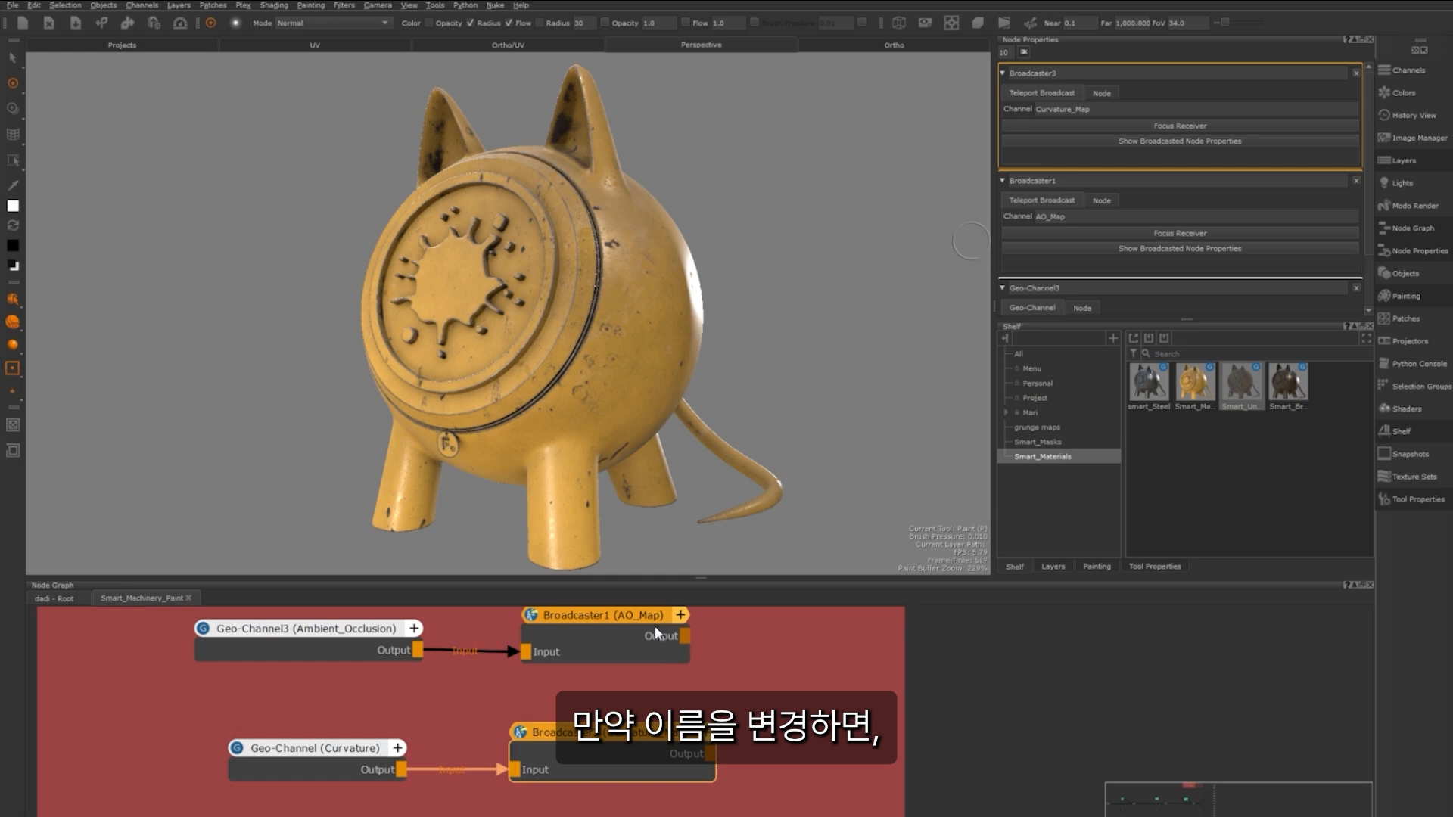
Examine how the Paint, Steel_Material, Rust_Material and Dirt_Material groups are laid out inside the smart material
scroll(655, 630, "down", 10)
middle_click_drag(307, 771, 395, 649)
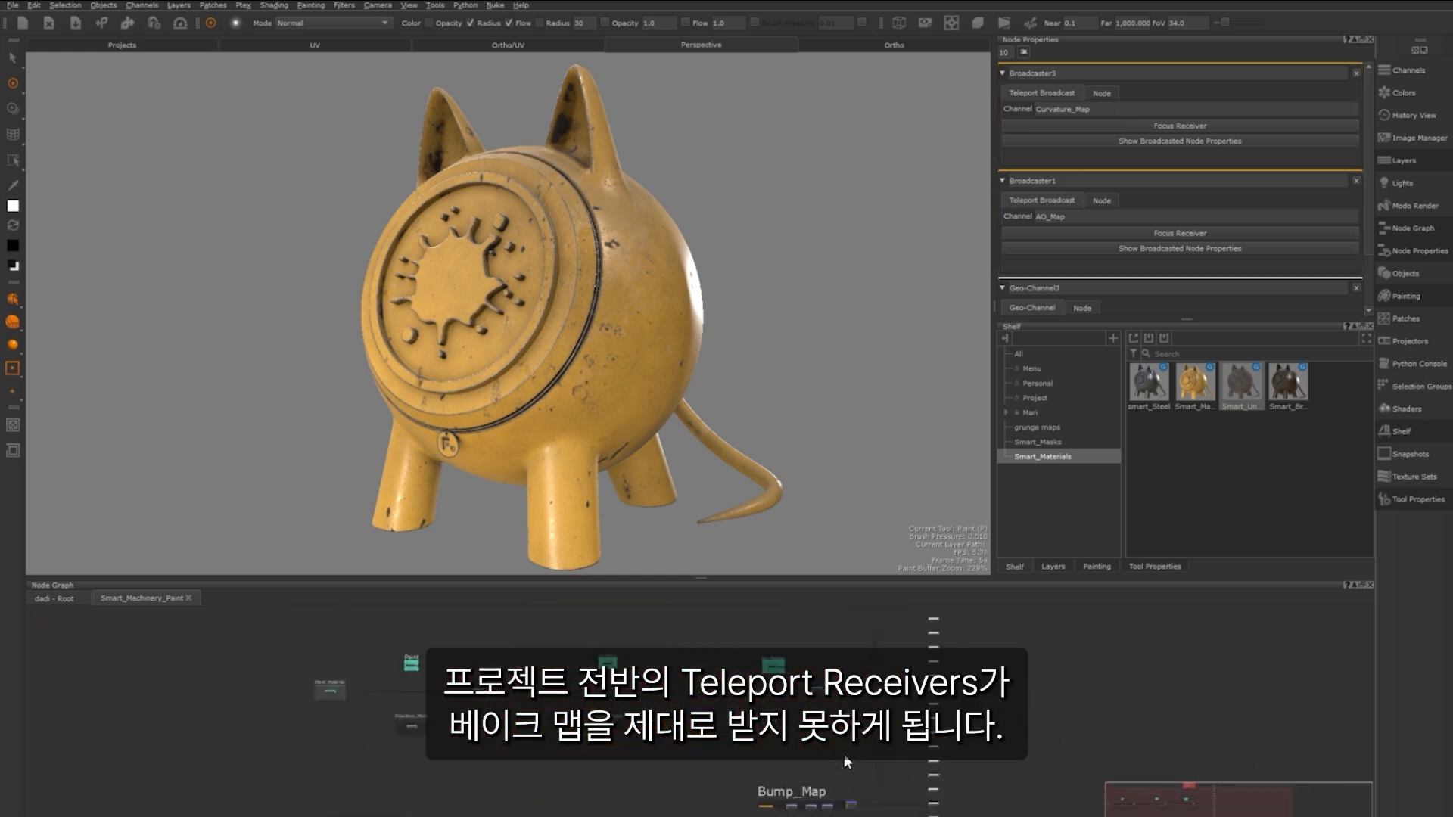
scroll(433, 664, "up", 8)
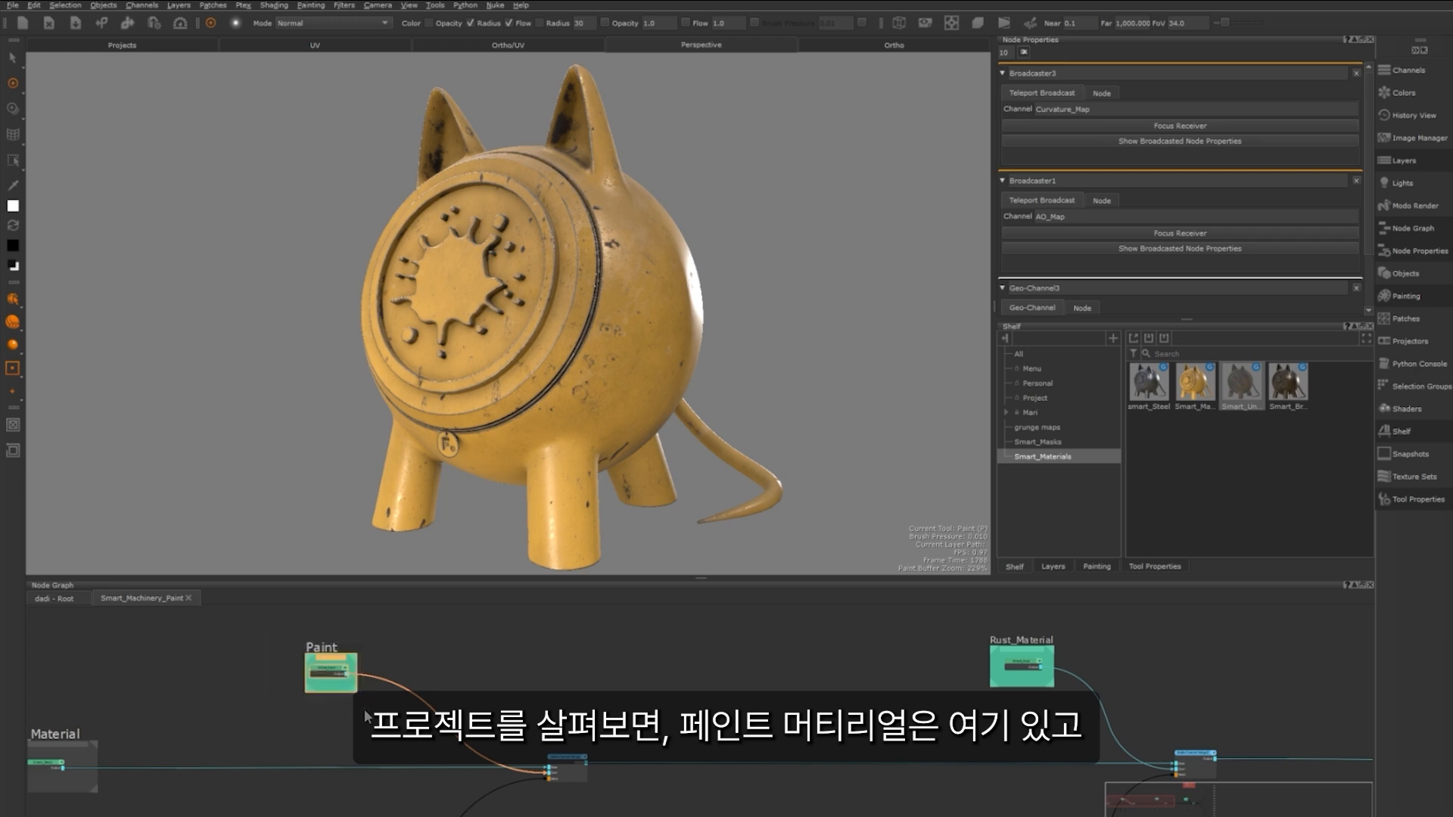
scroll(314, 702, "down", 3)
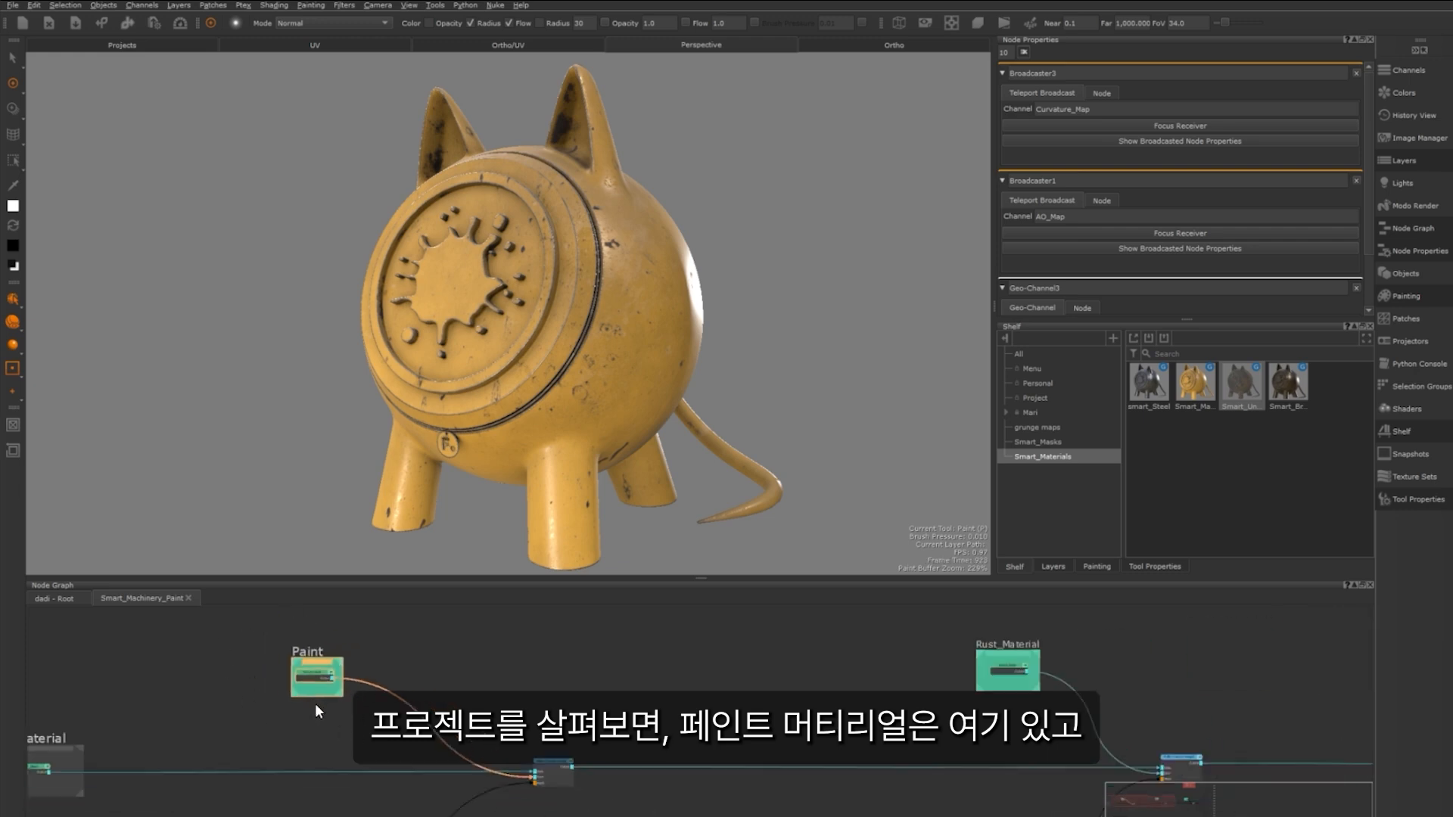
middle_click_drag(315, 702, 621, 682)
left_click_drag(241, 675, 438, 796)
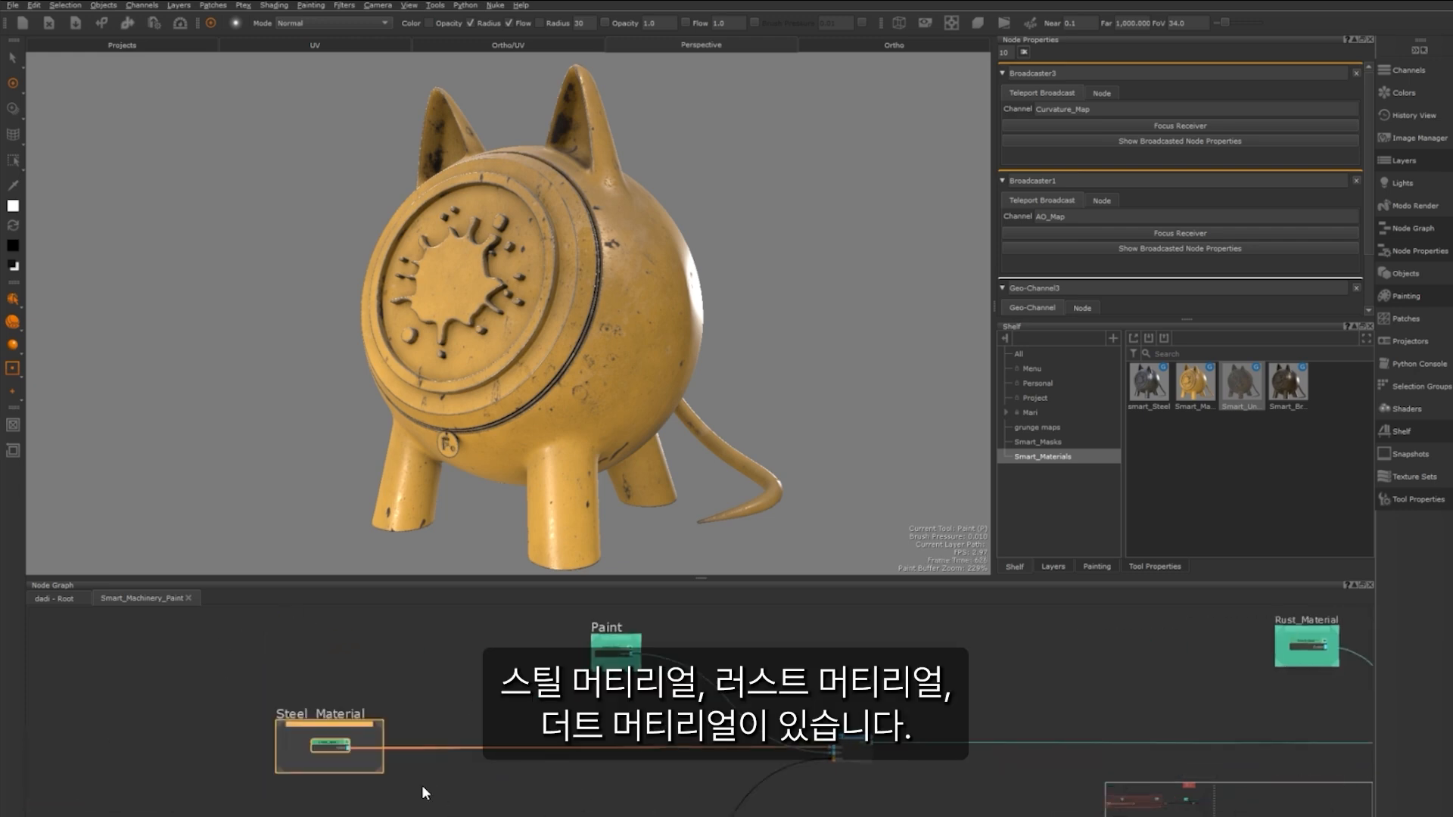
left_click_drag(610, 610, 690, 677)
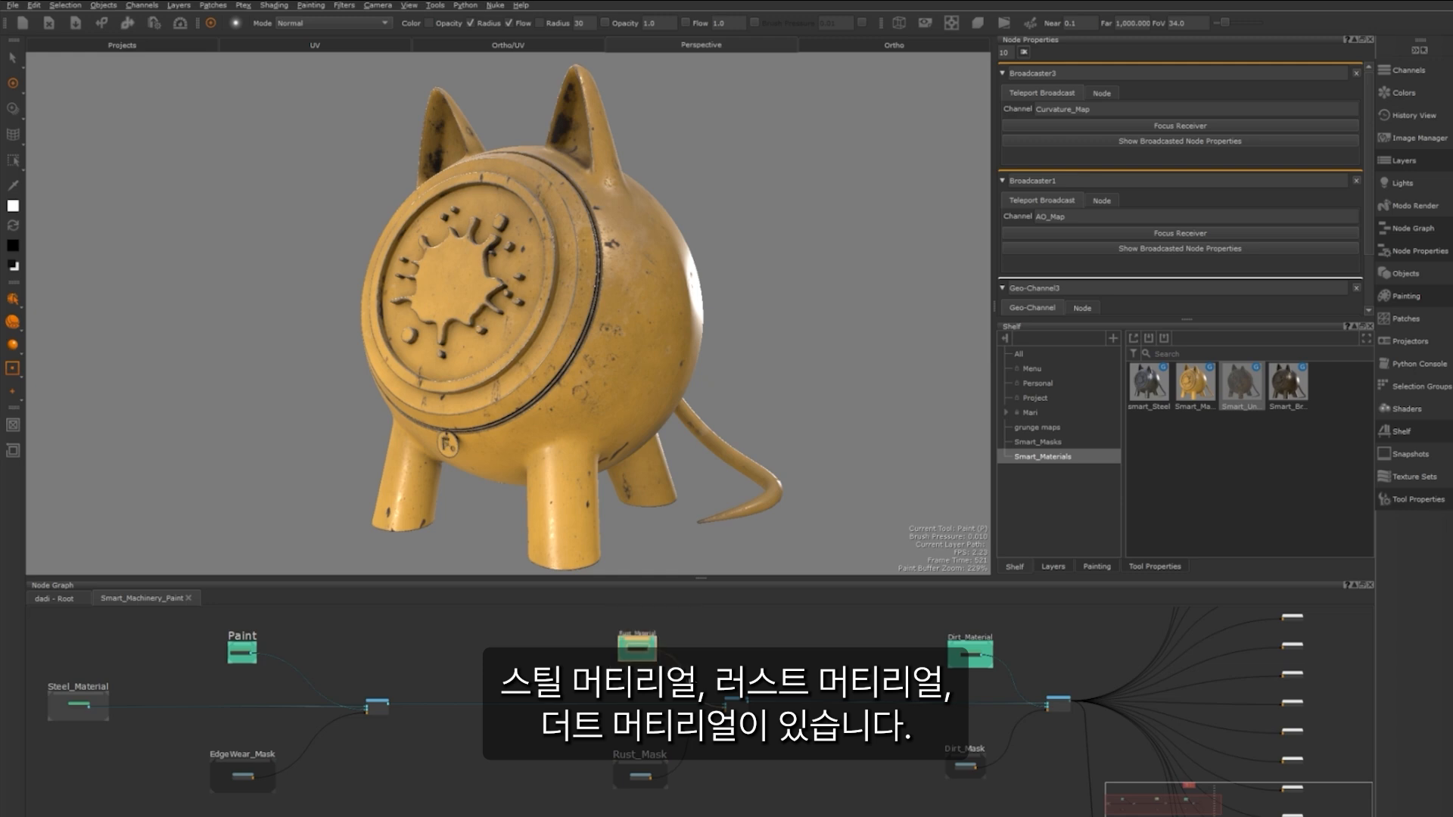
left_click_drag(935, 621, 1014, 679)
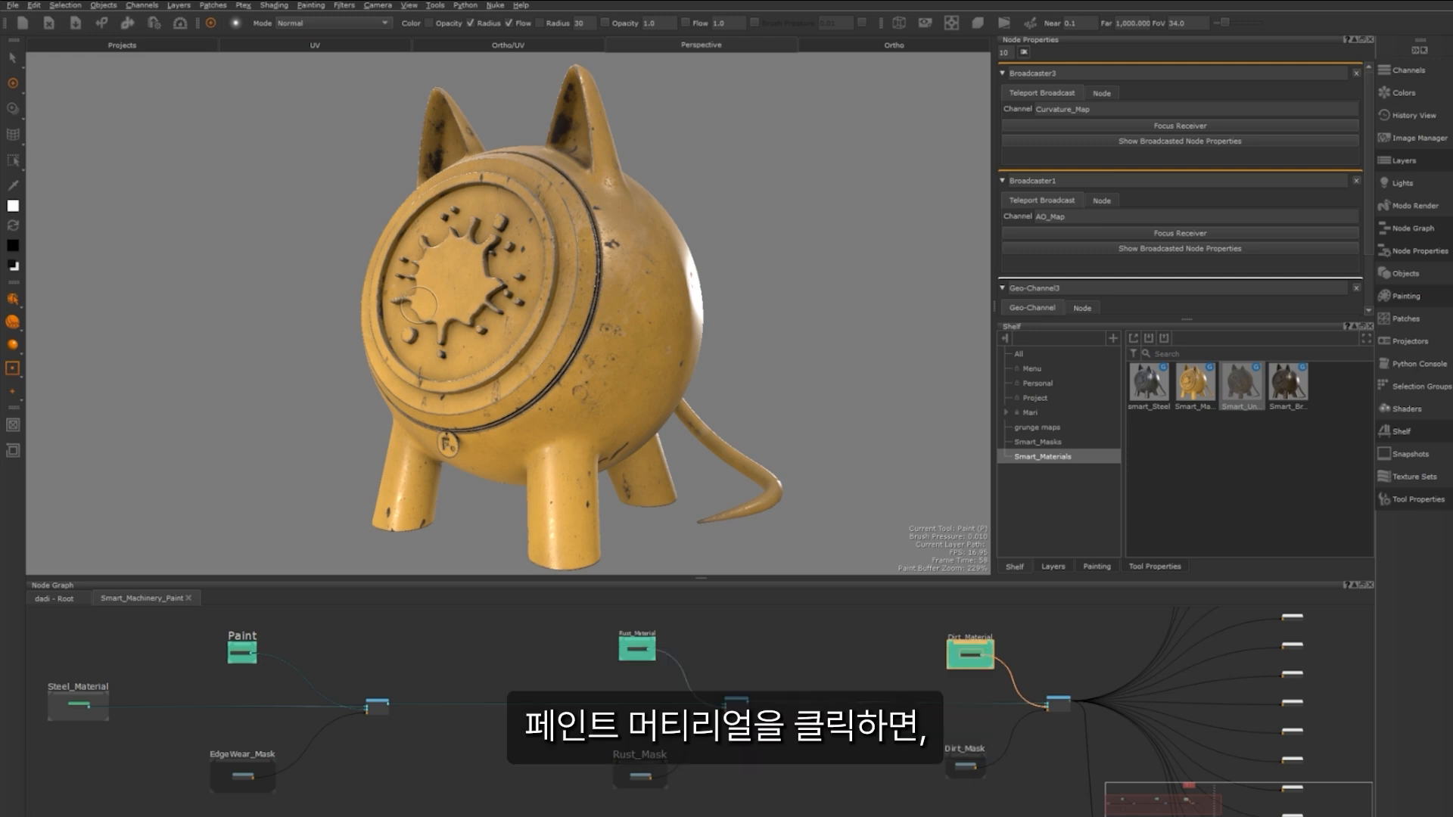
Open the Smart_Paint node's properties and preview that material alone on the model as Principled BRDF
right_click(389, 670)
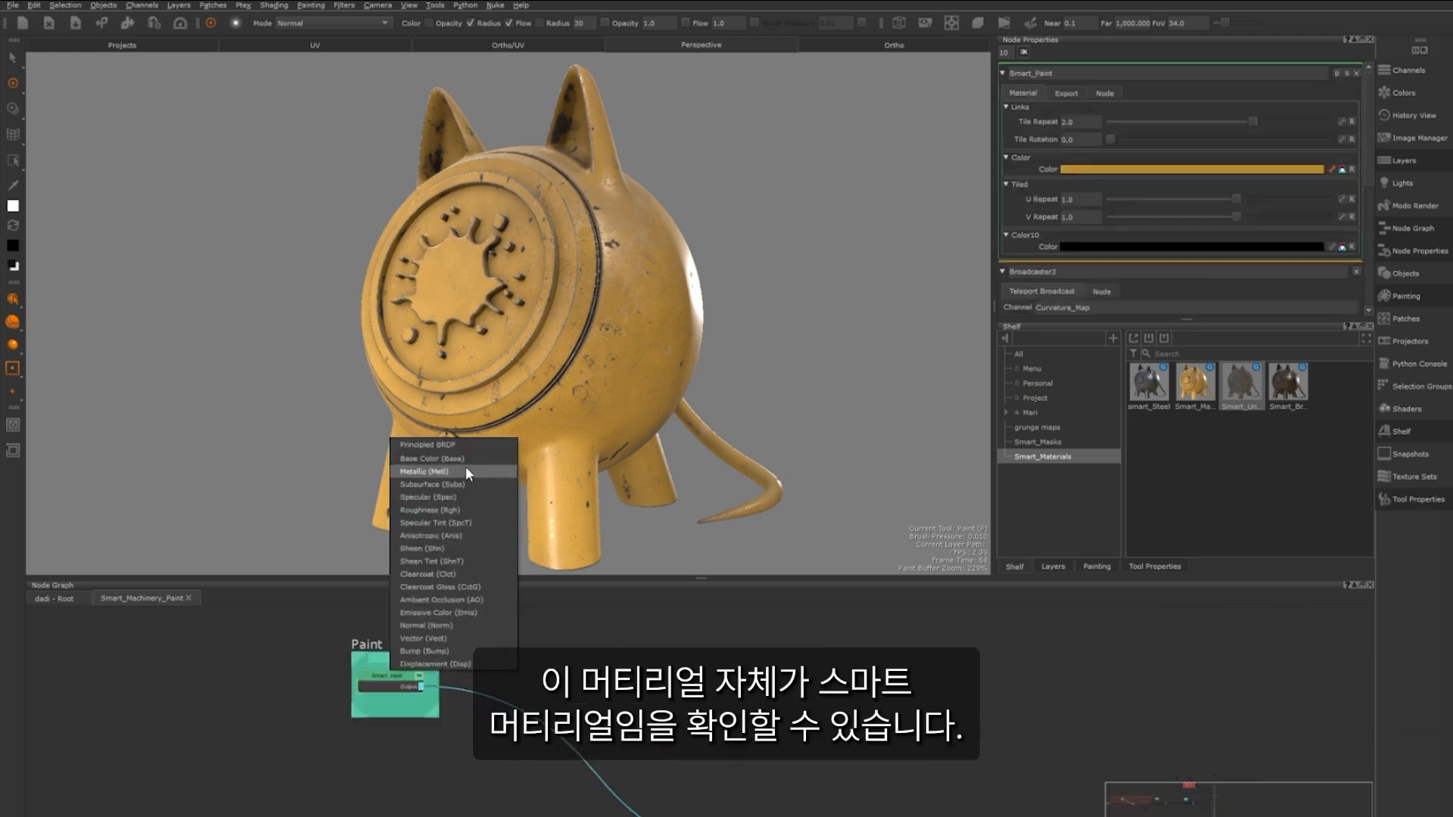
left_click(466, 444)
left_click(393, 676)
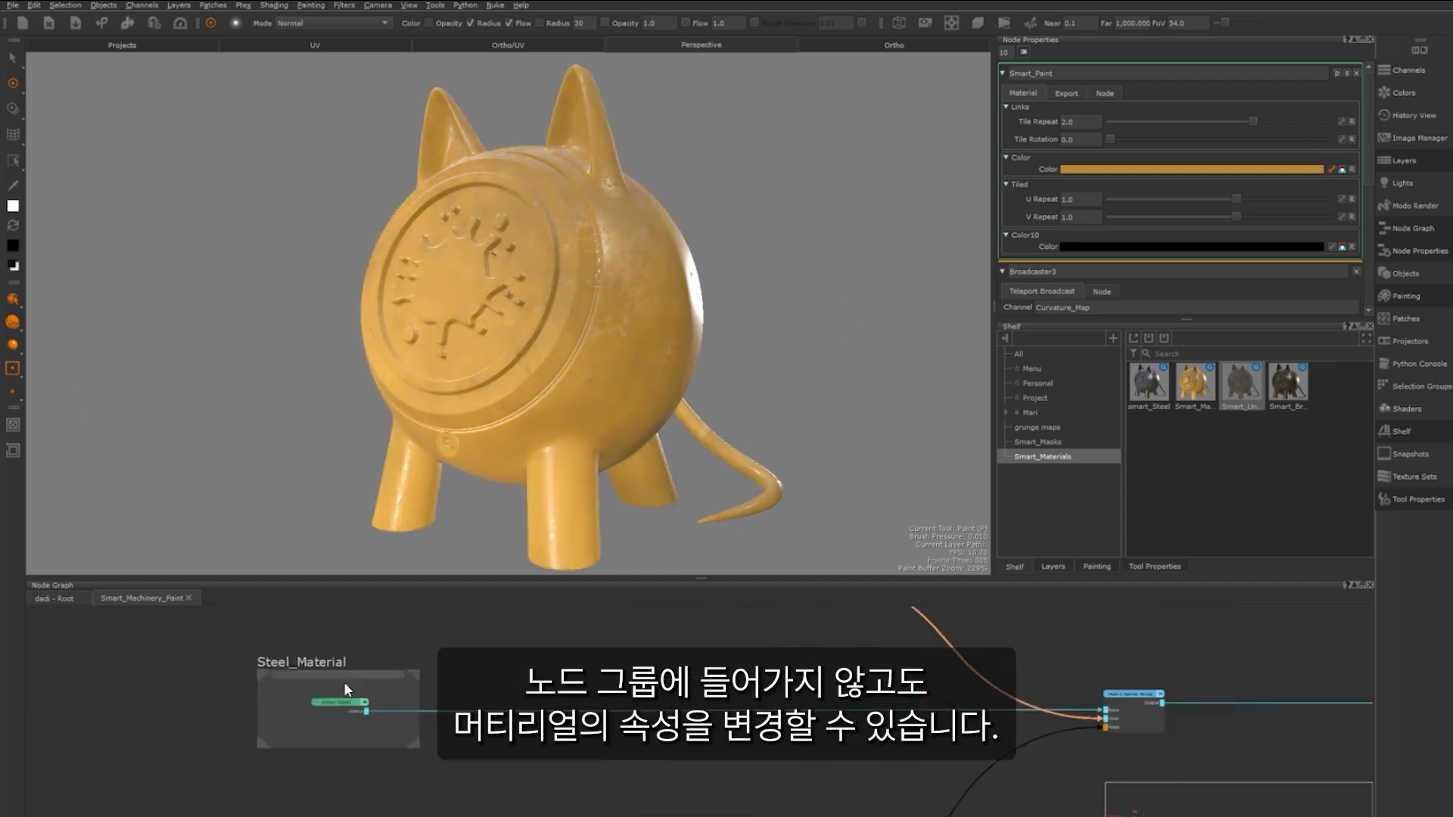
Preview the smart steel node from the Steel_Material group by itself on the model
scroll(340, 692, "up", 2)
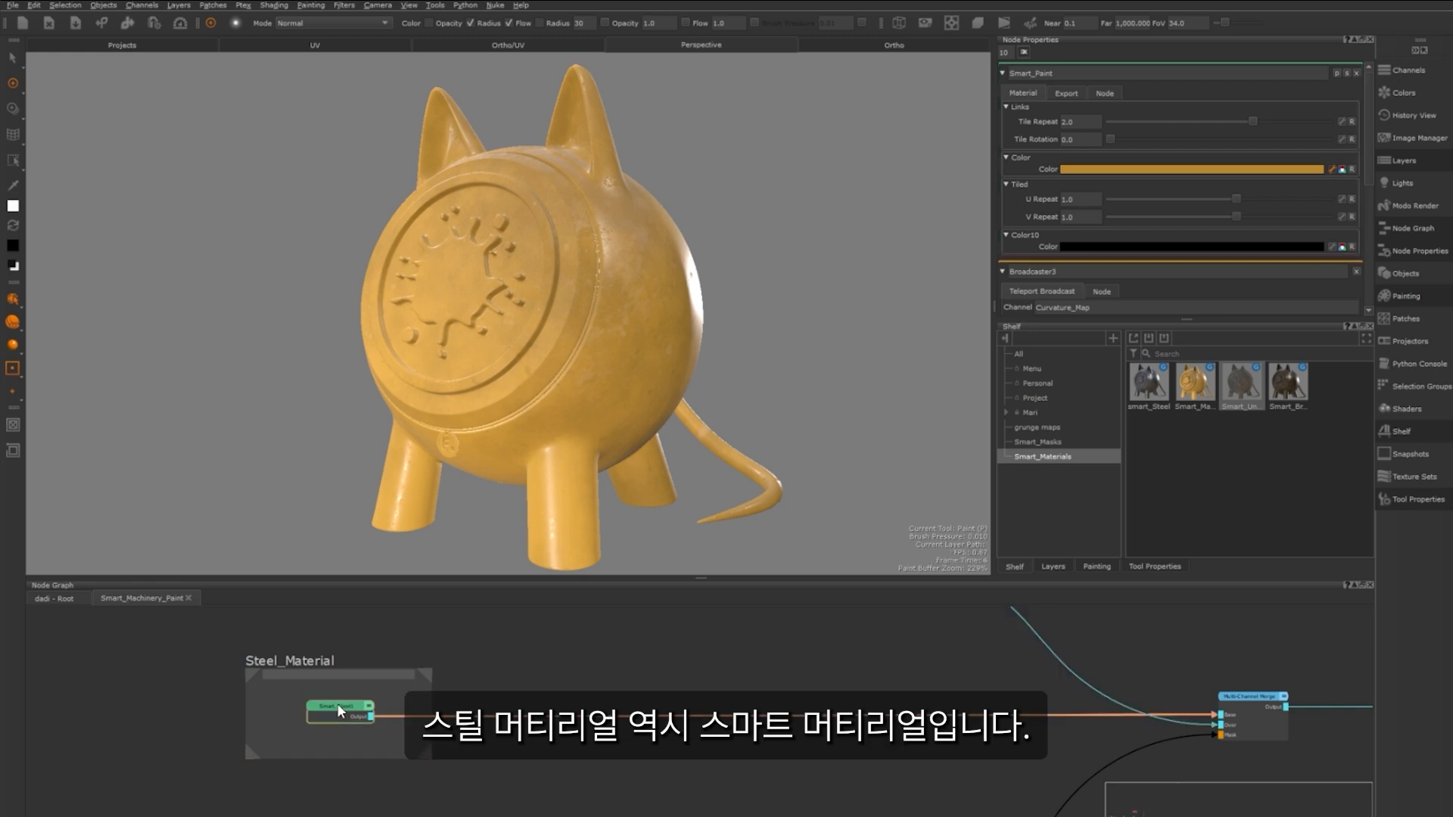
right_click(337, 708)
left_click(450, 493)
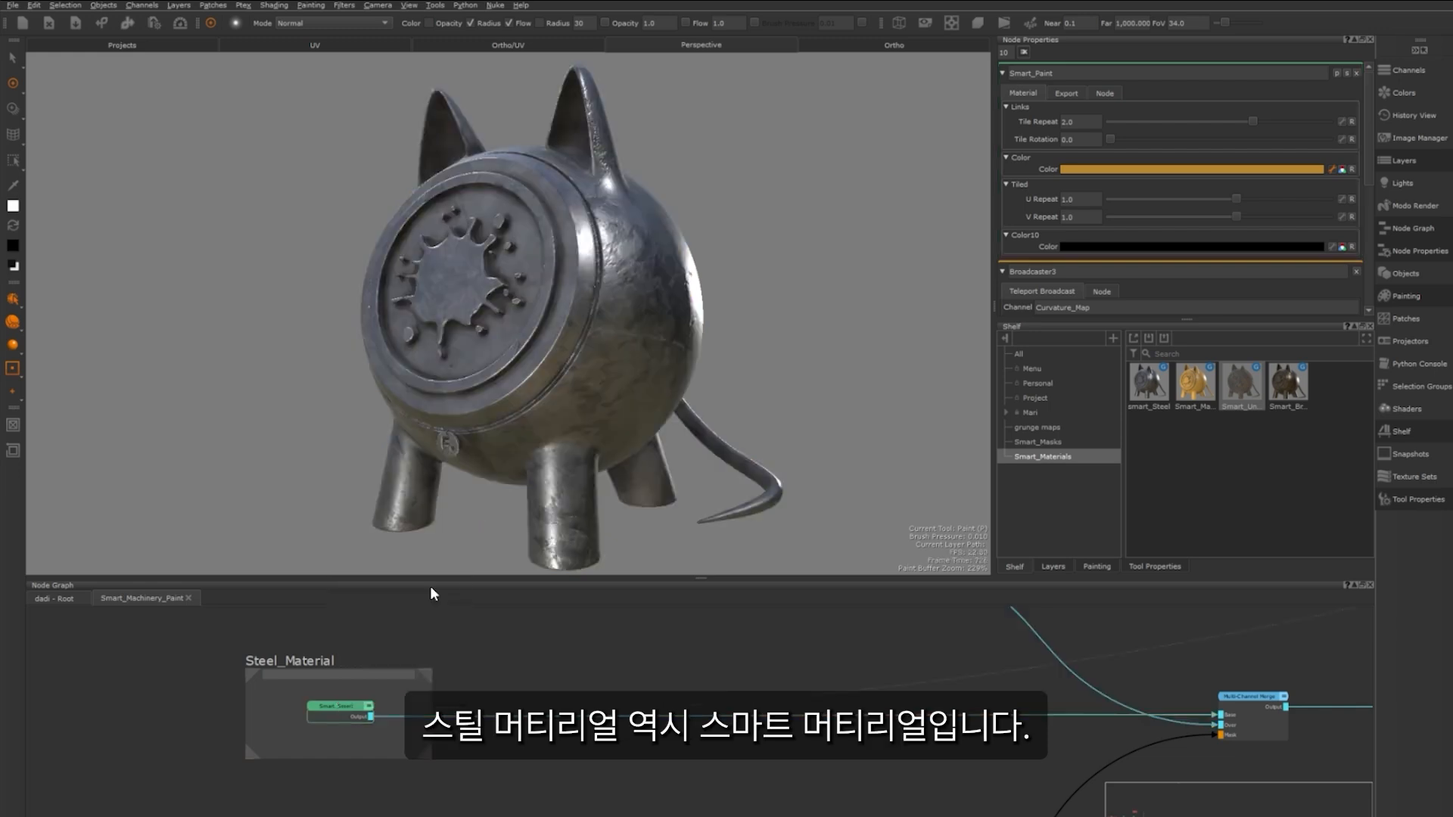
Examine the EdgeWear_Mask, Rust_Mask and Dirt_Mask groups and open the properties of the EdgeWear_Mask custom procedural
scroll(509, 616, "down", 5)
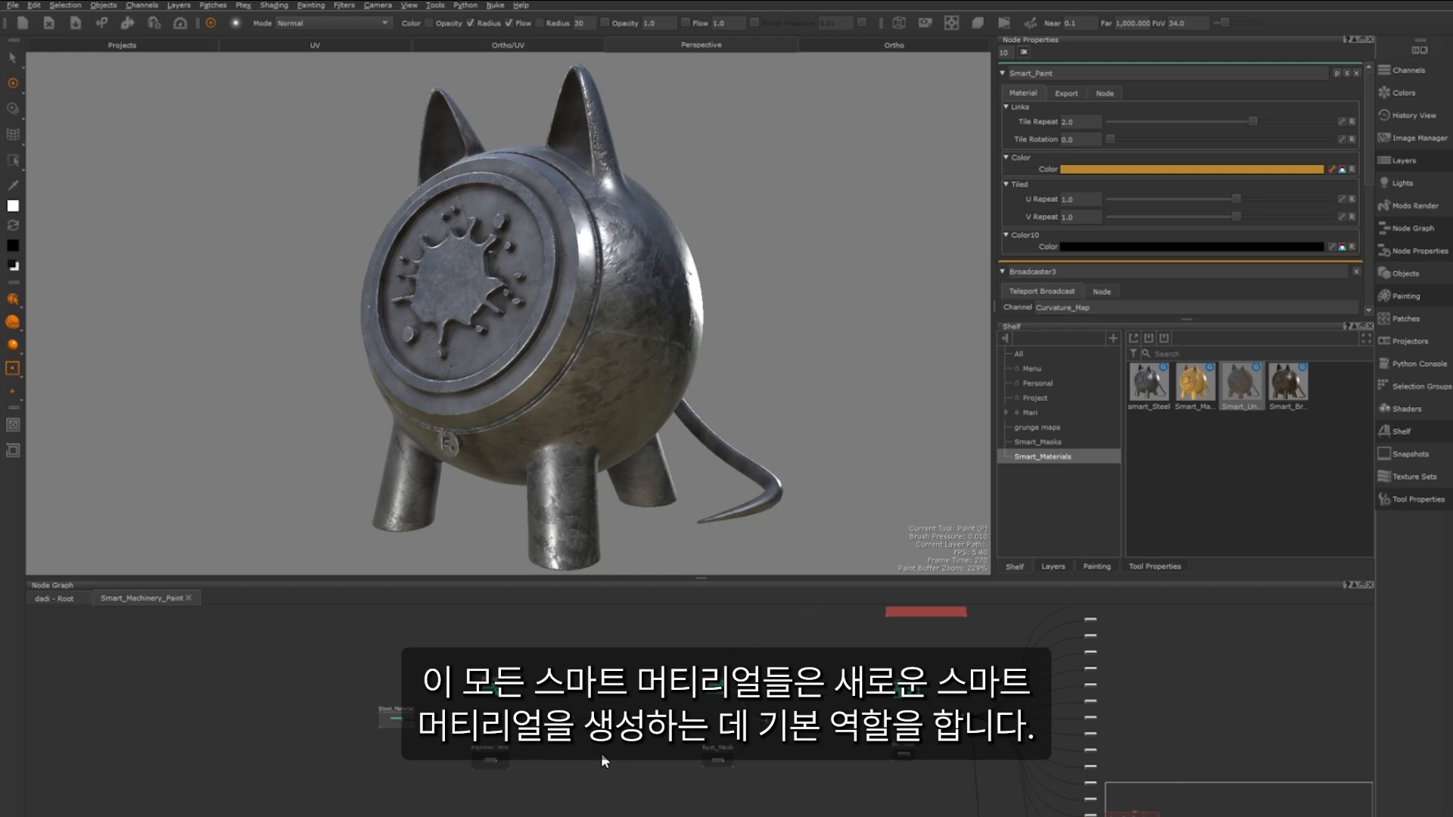
scroll(507, 618, "up", 4)
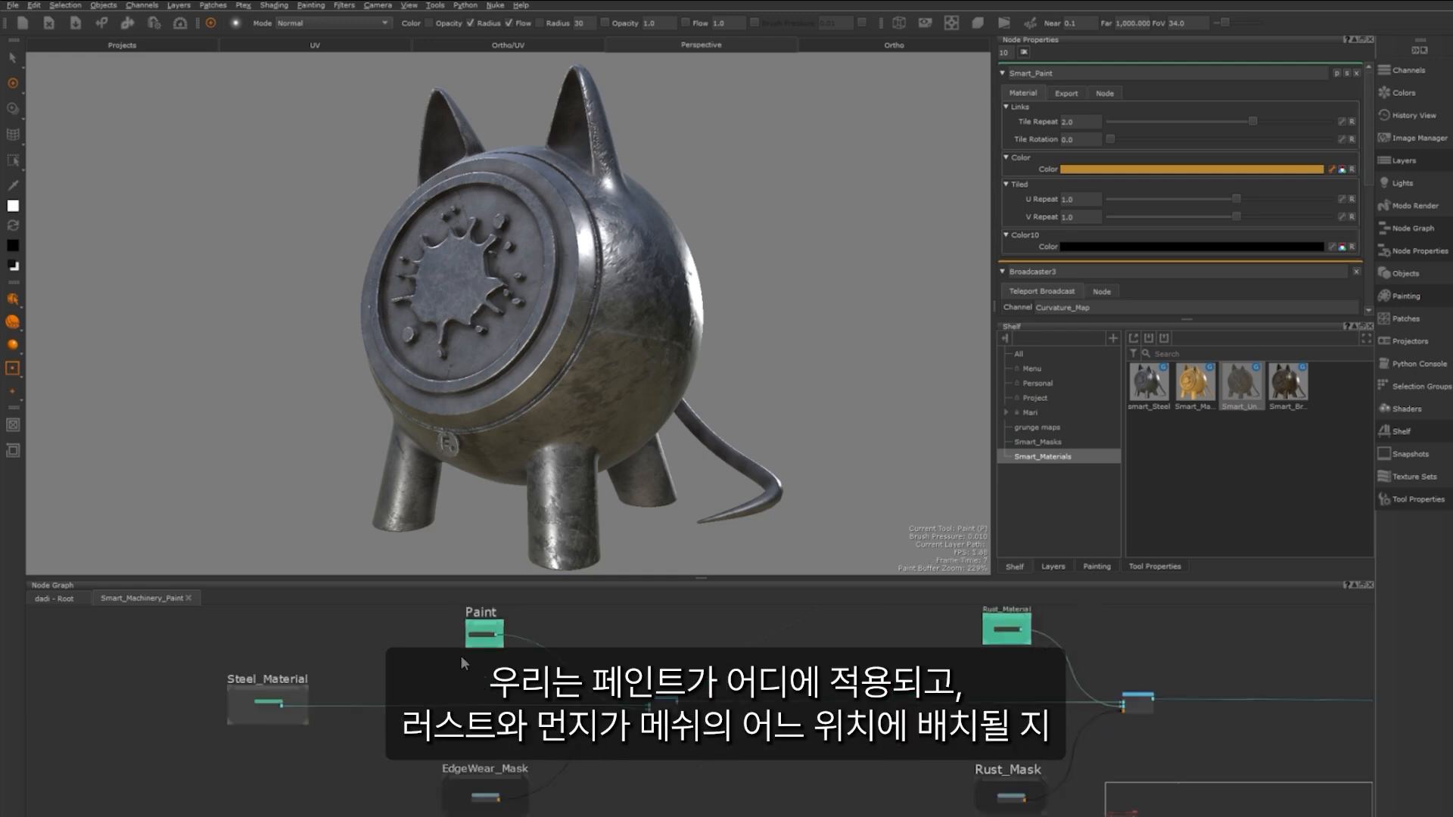
mouse_move(1038, 668)
middle_mouse_down()
mouse_move(870, 658)
mouse_move(793, 709)
middle_mouse_up()
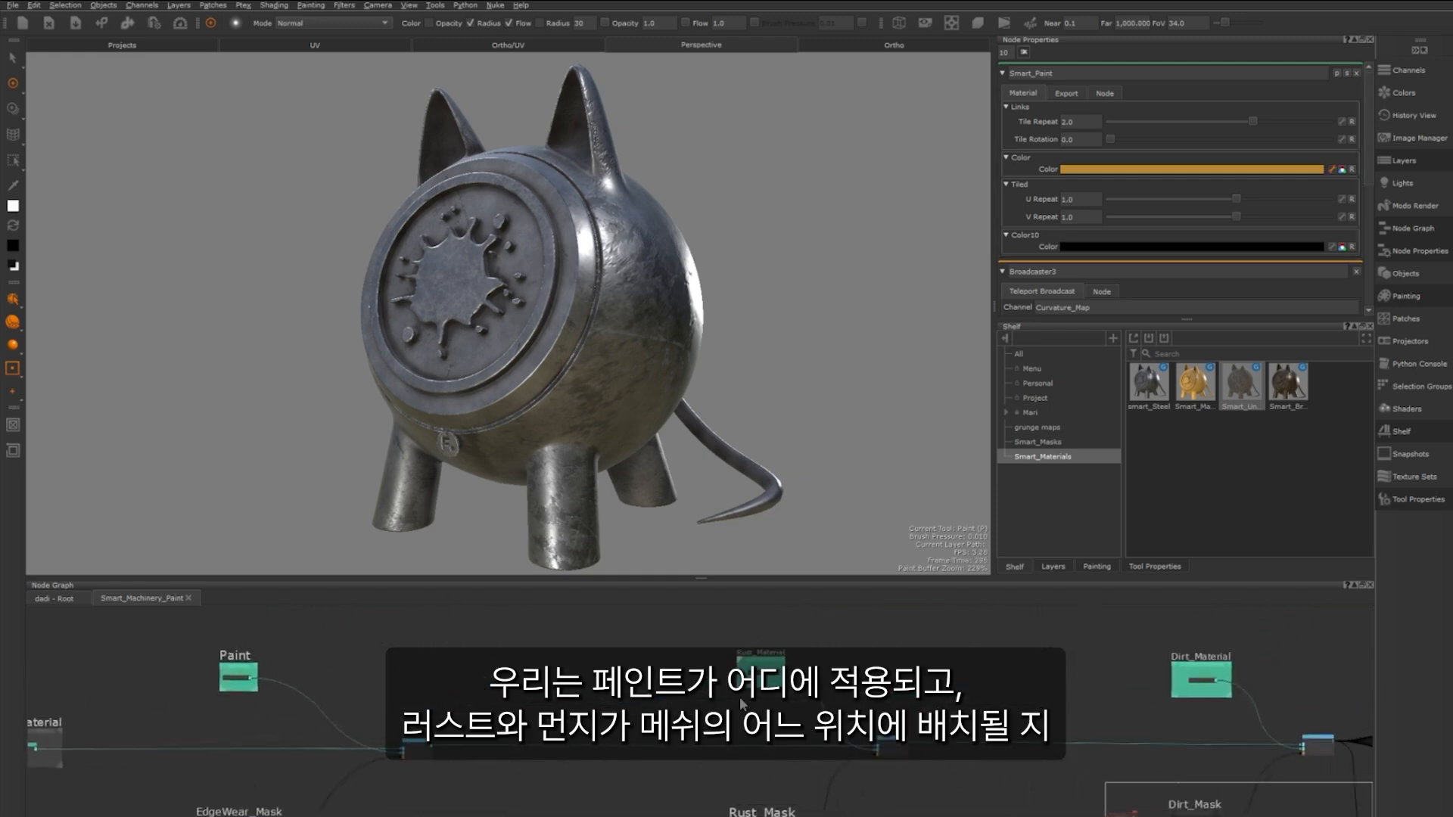
middle_click_drag(1113, 701, 762, 692)
middle_click_drag(348, 738, 752, 595)
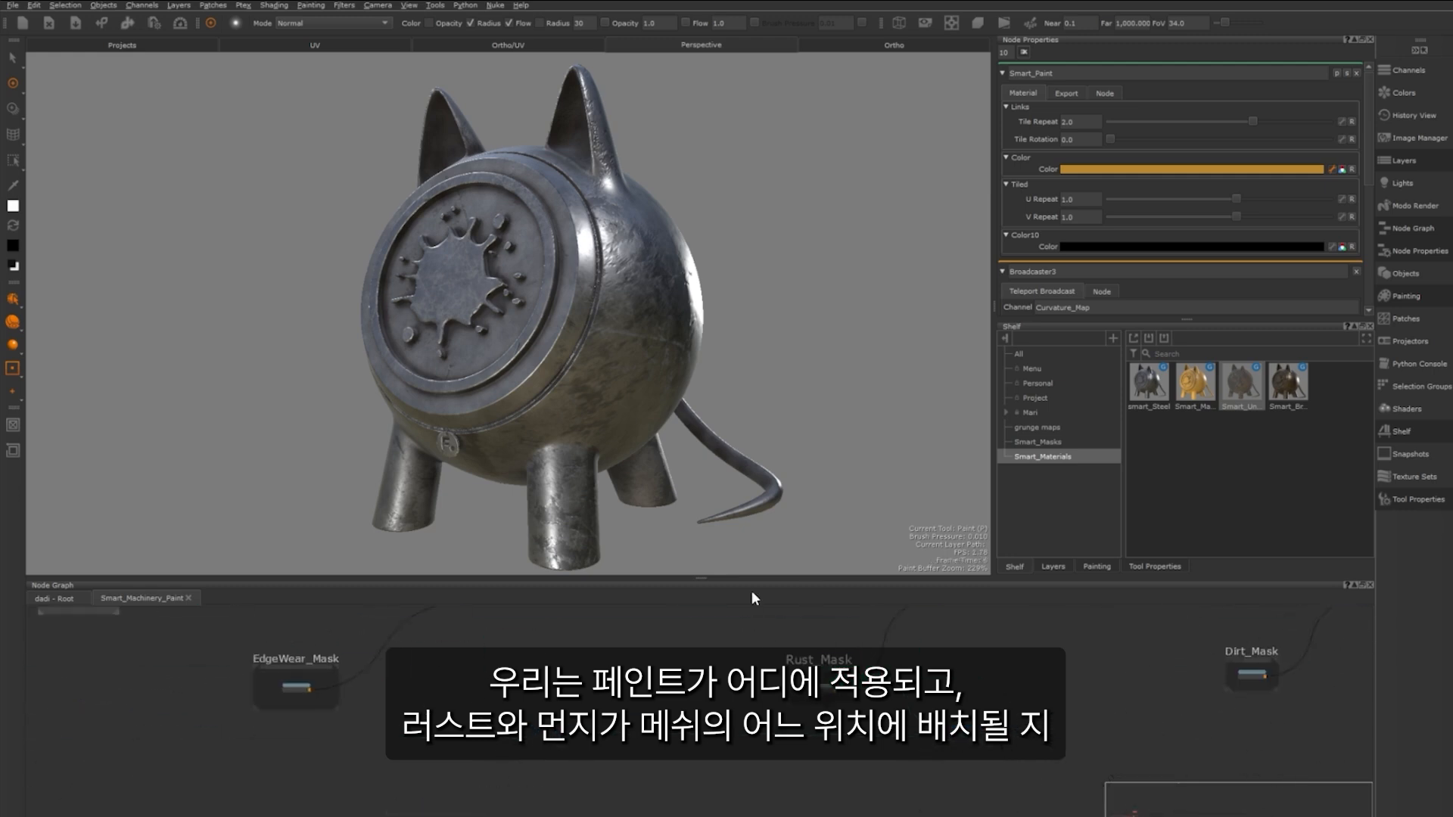
middle_click_drag(575, 702, 715, 696)
scroll(486, 634, "up", 4)
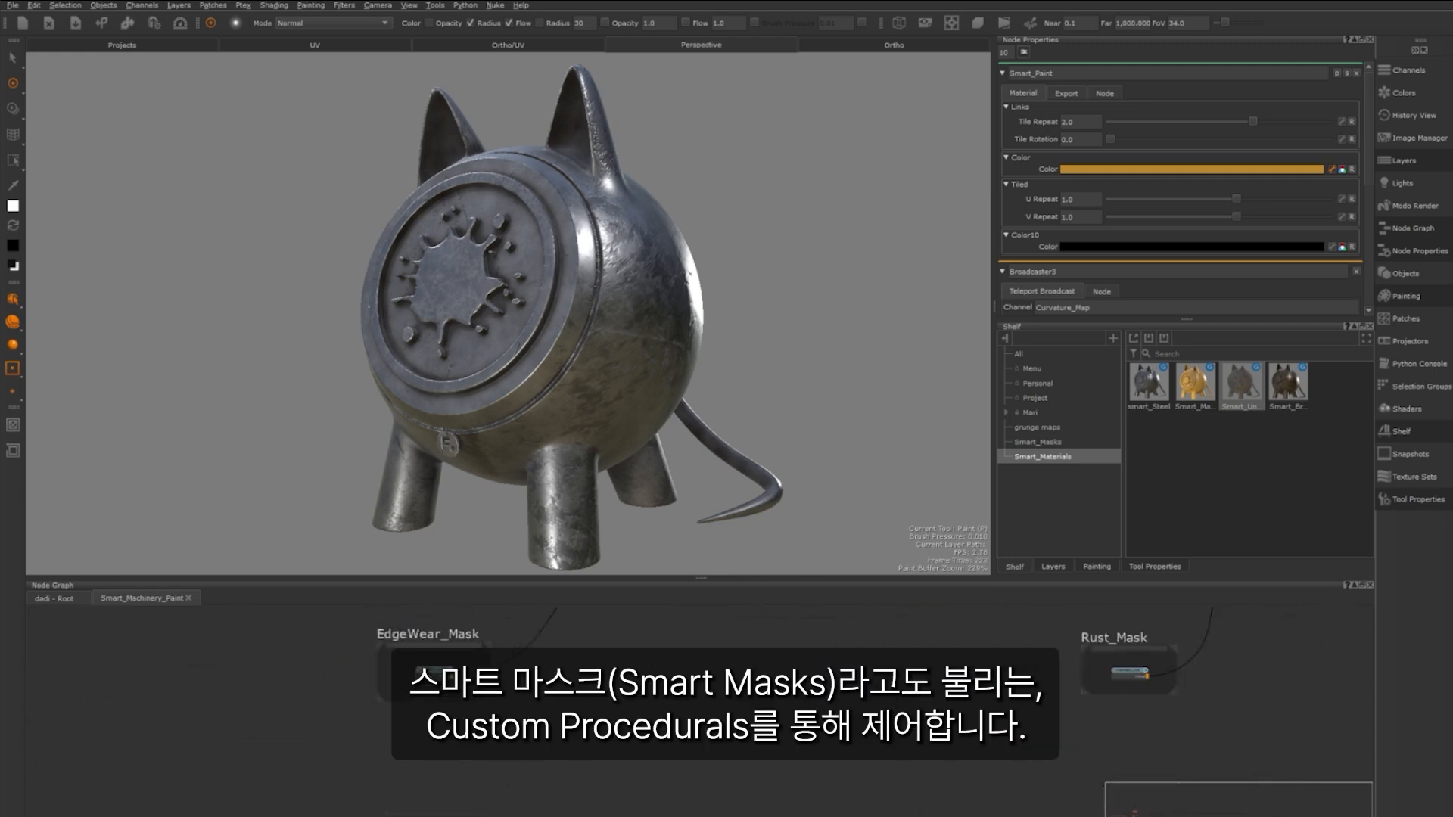
scroll(434, 671, "up", 8)
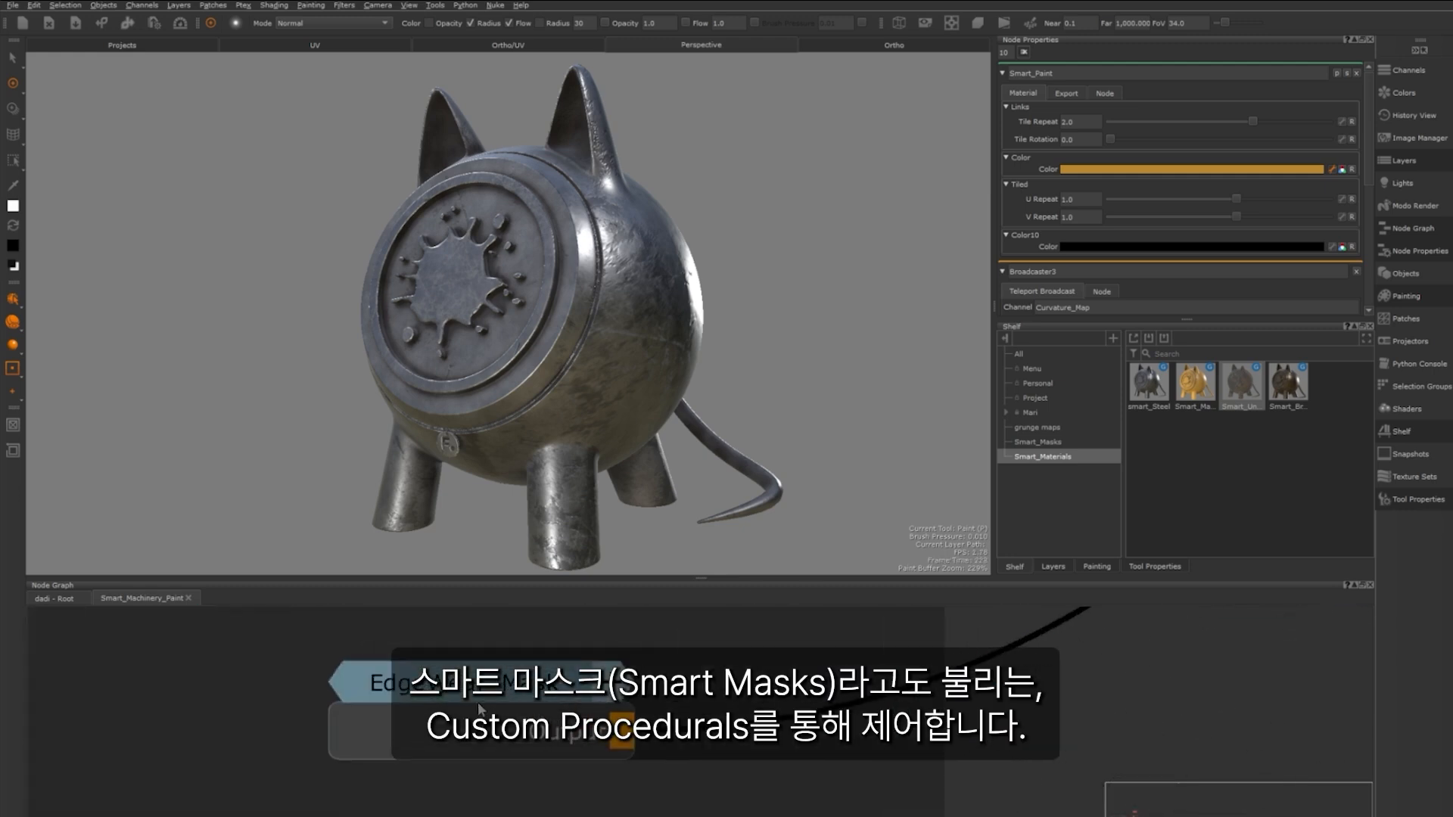
double_click(478, 705)
left_click(188, 700)
key("Tab")
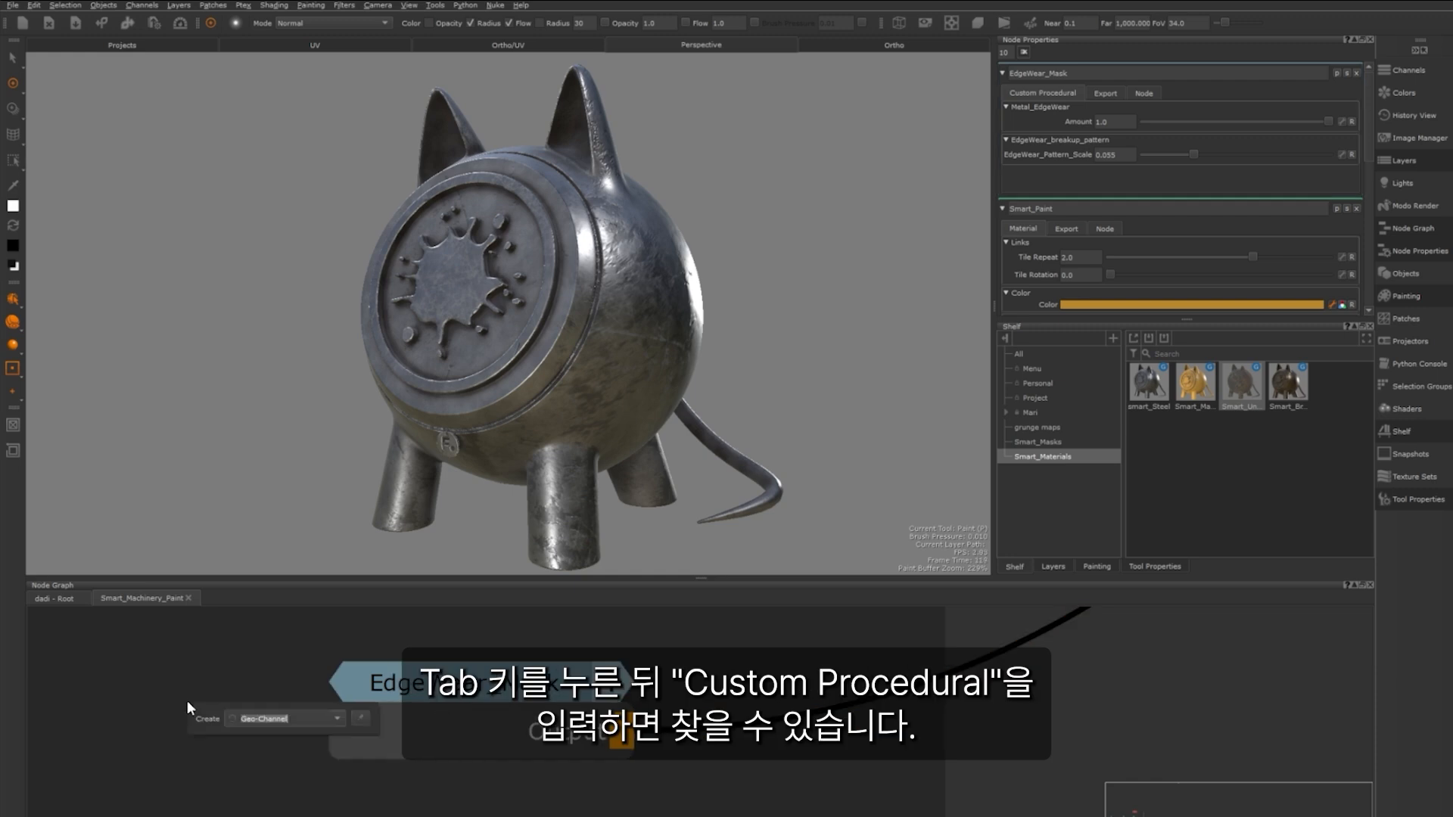
left_click(180, 638)
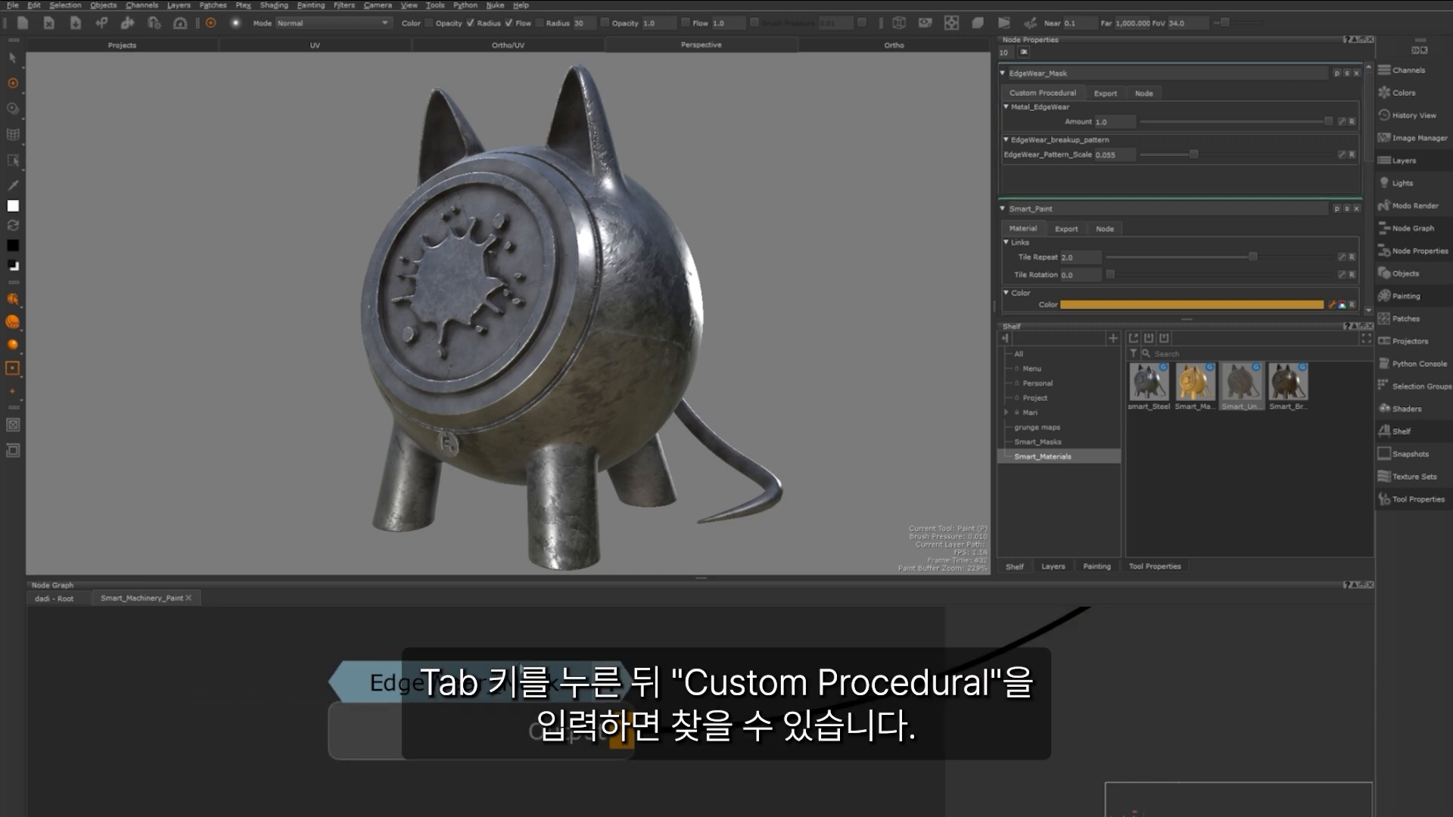
Show the saved smart masks in the shelf and go inside the EdgeWear_Mask custom procedural
left_click(484, 711)
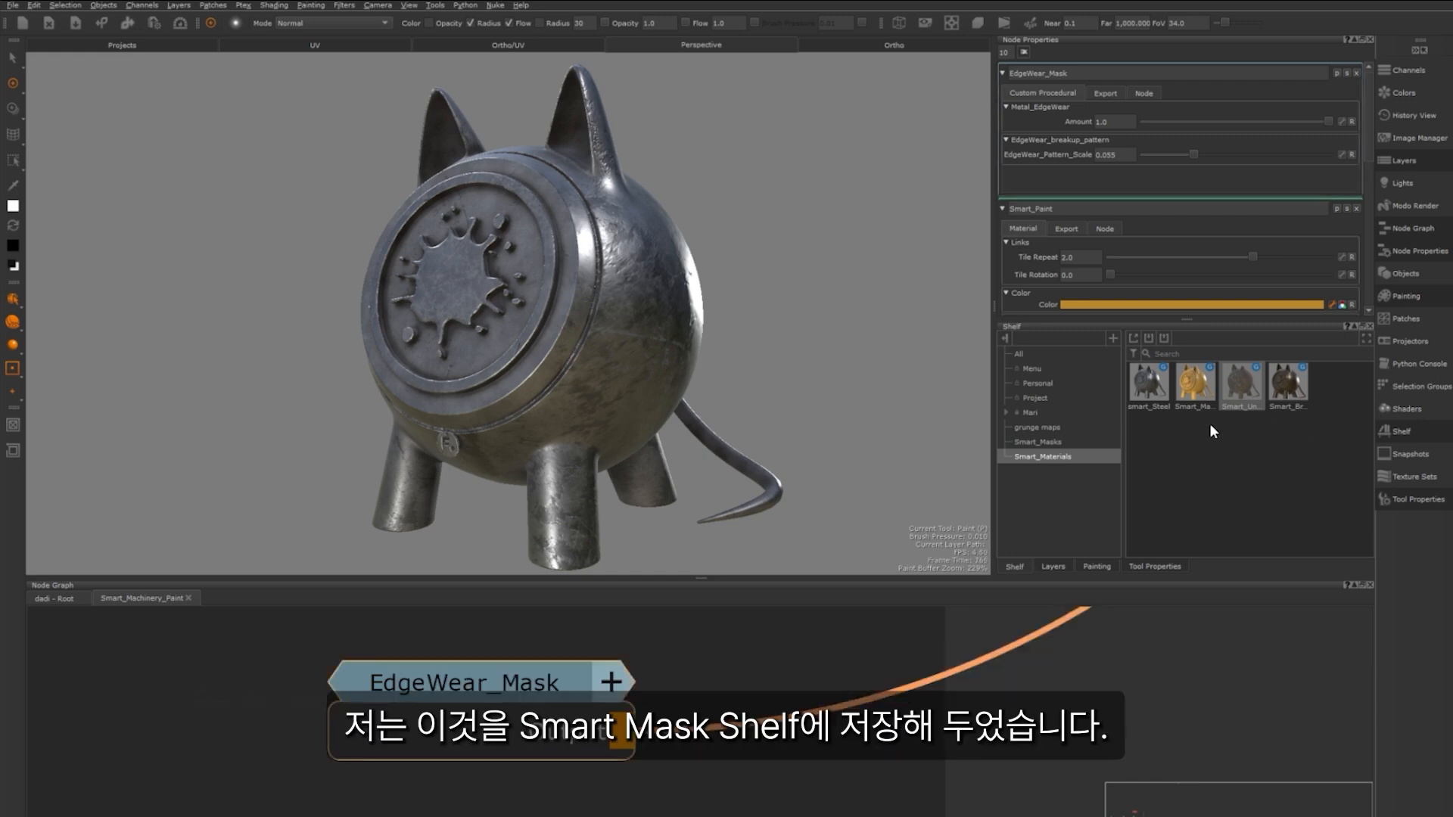
left_click(1037, 441)
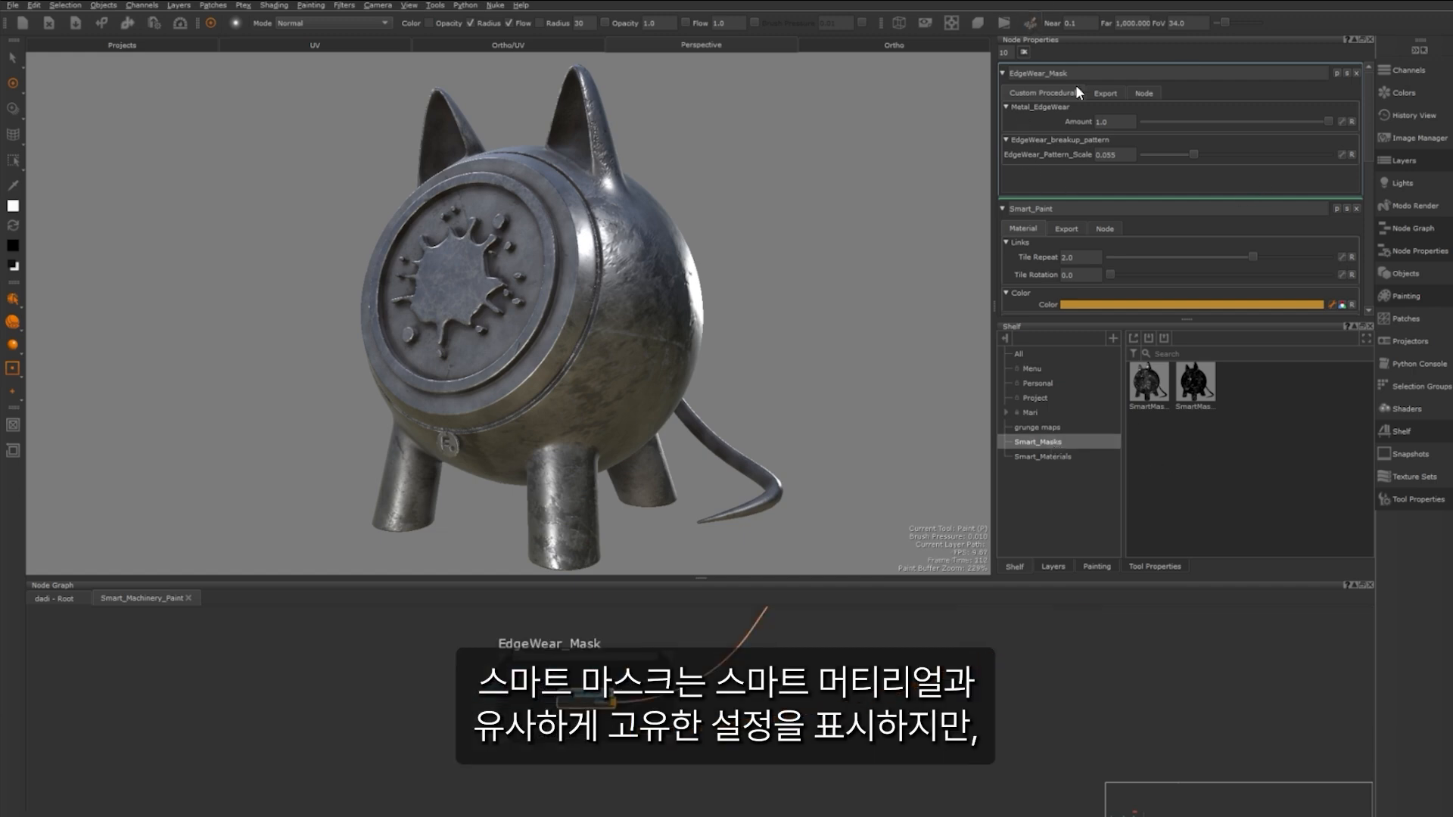
double_click(591, 699)
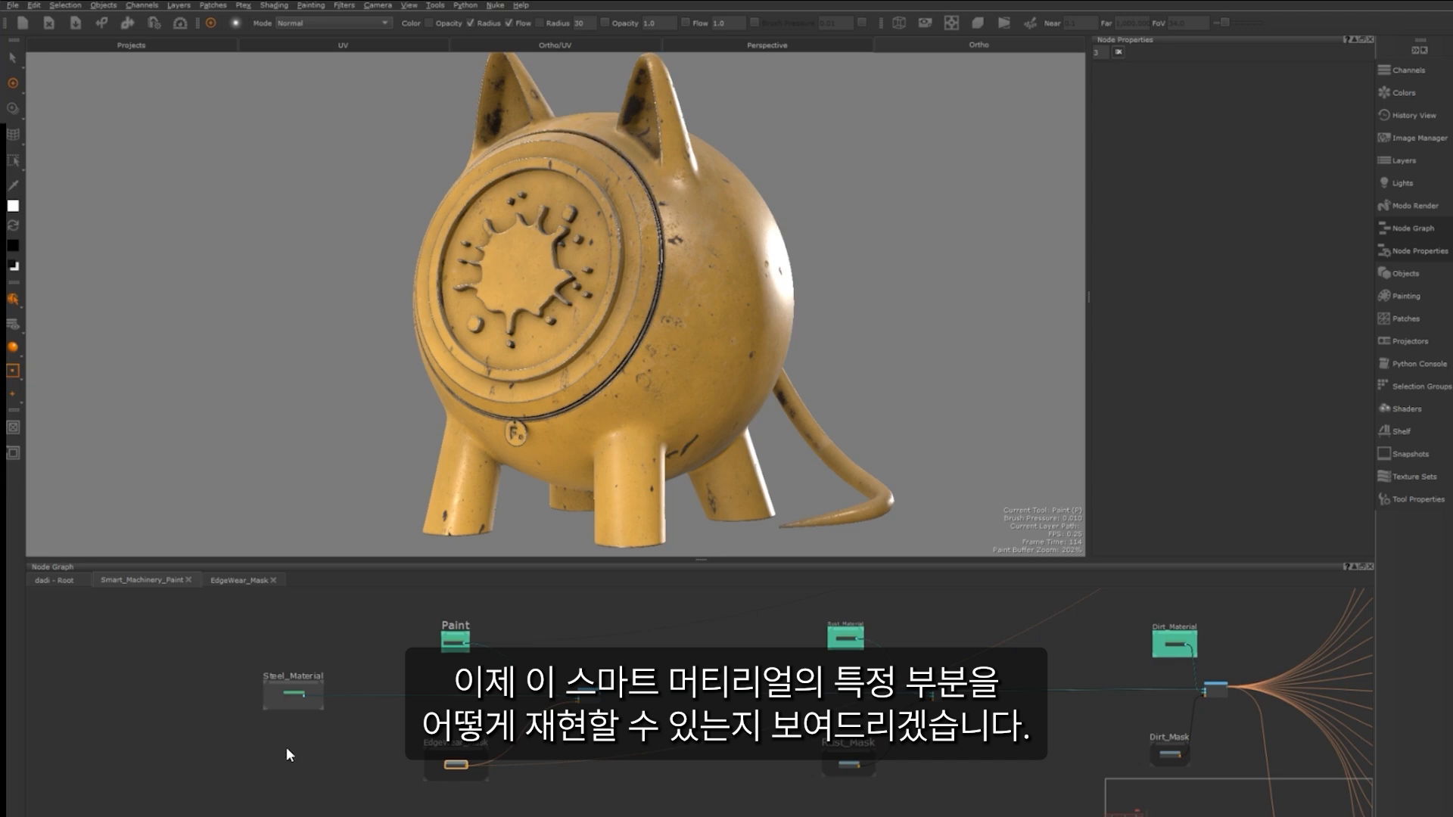
Look over the Steel_Material, Paint and EdgeWear_Mask groups in the smart material's graph and inspect the painted model up close
left_click_drag(215, 621, 615, 806)
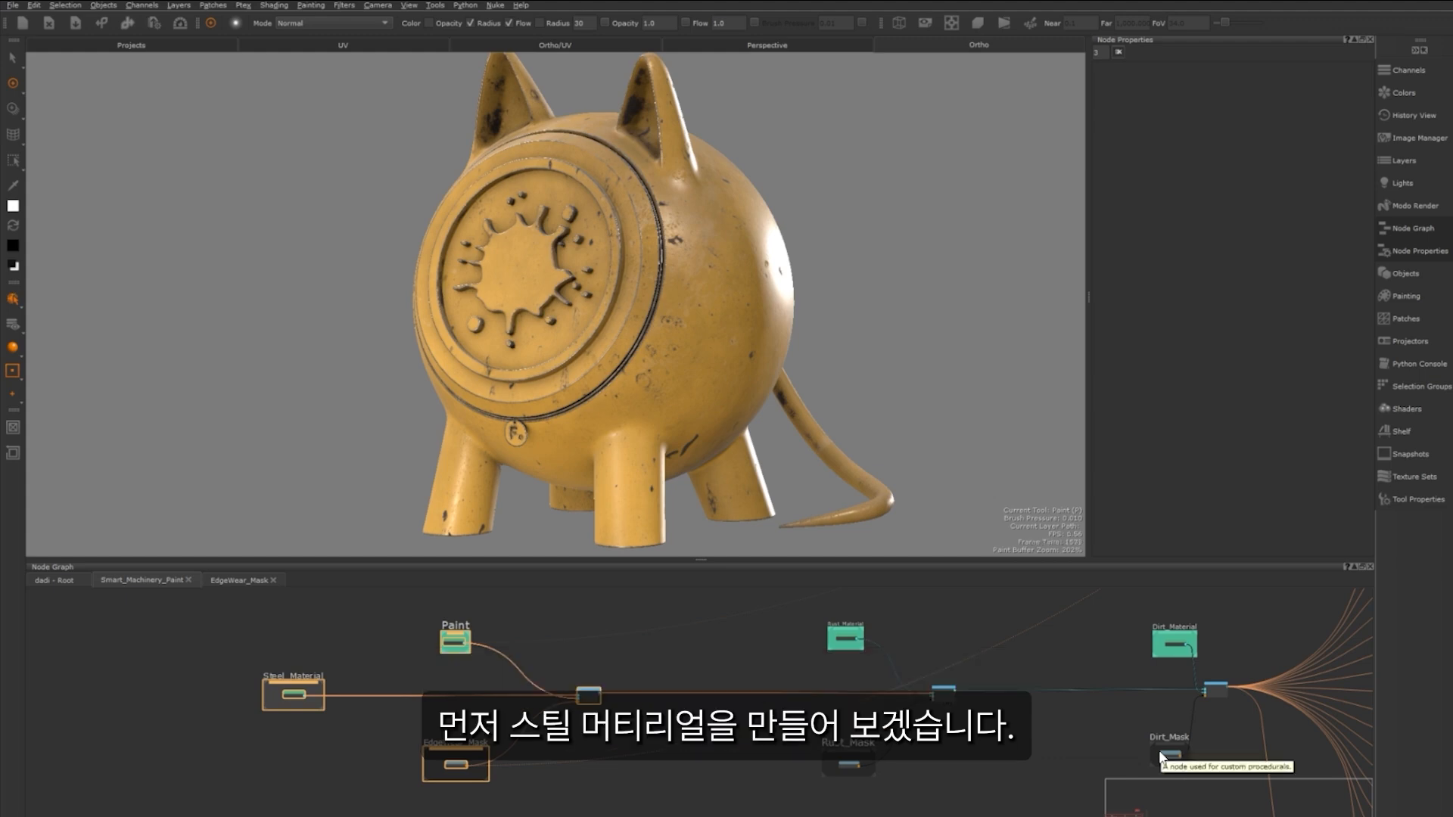
scroll(1161, 757, "down", 1)
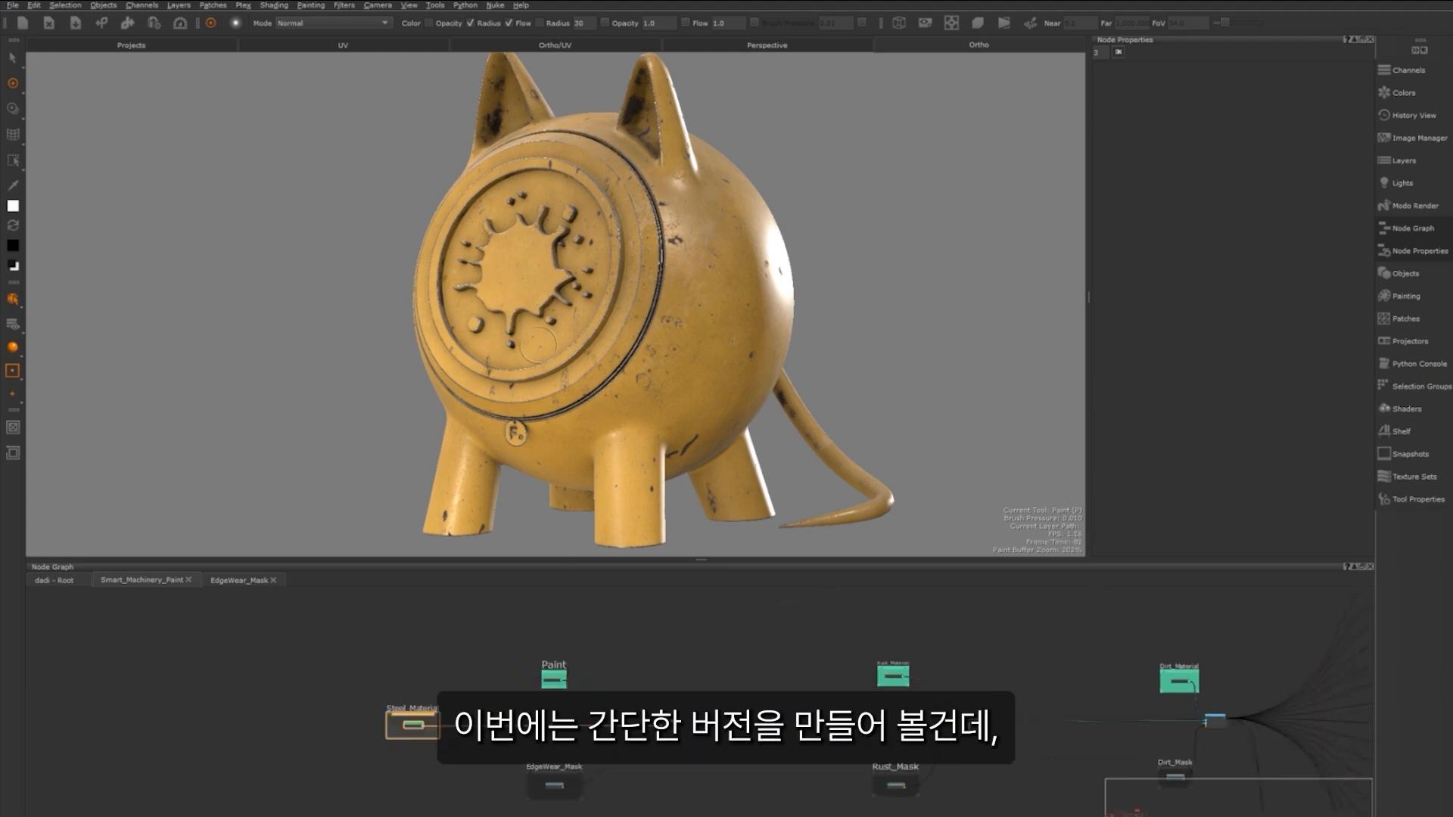
scroll(576, 315, "up", 5)
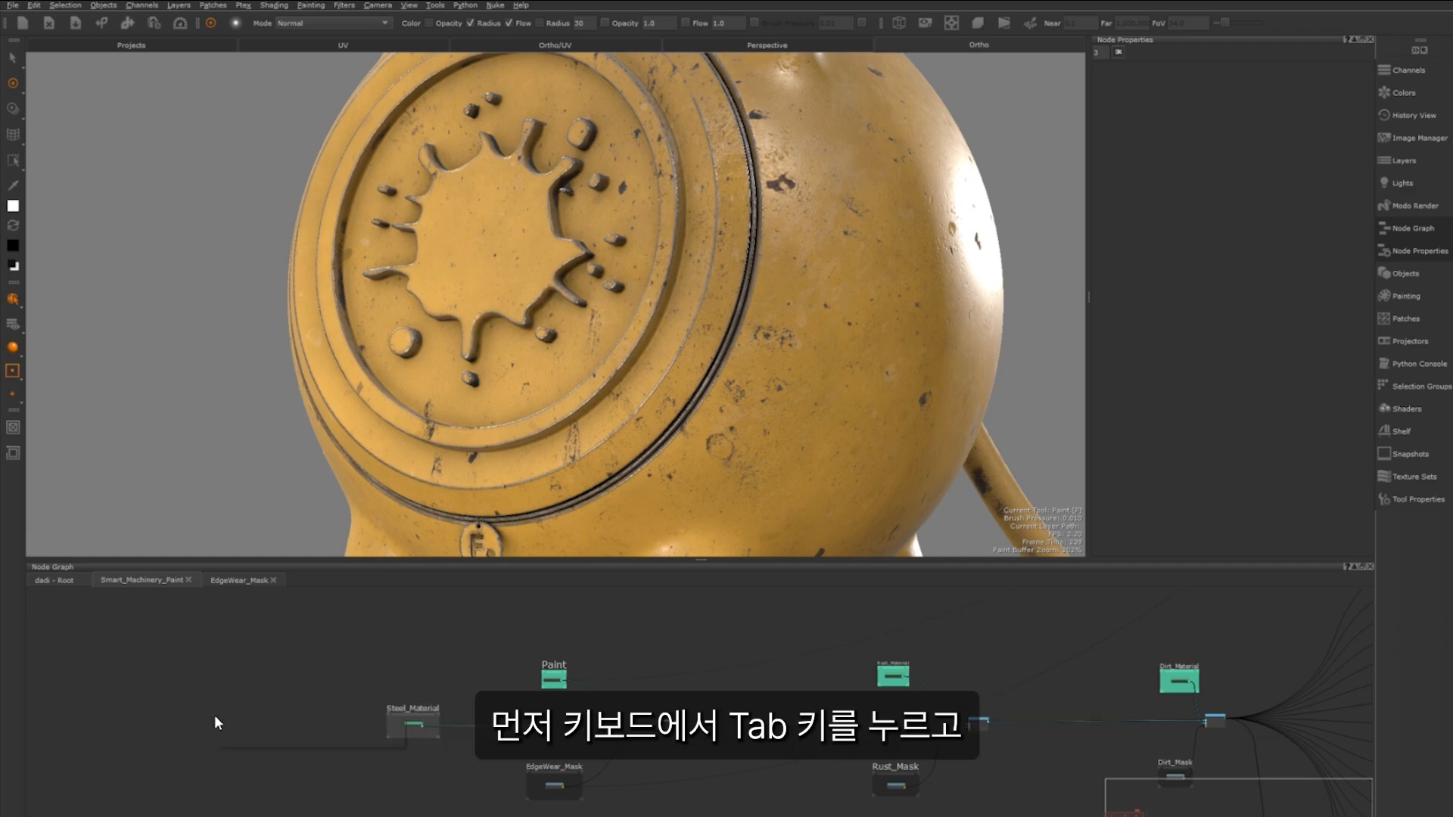
Create a new Material node beside the Steel_Material group and go inside it
key("Tab")
type("mate")
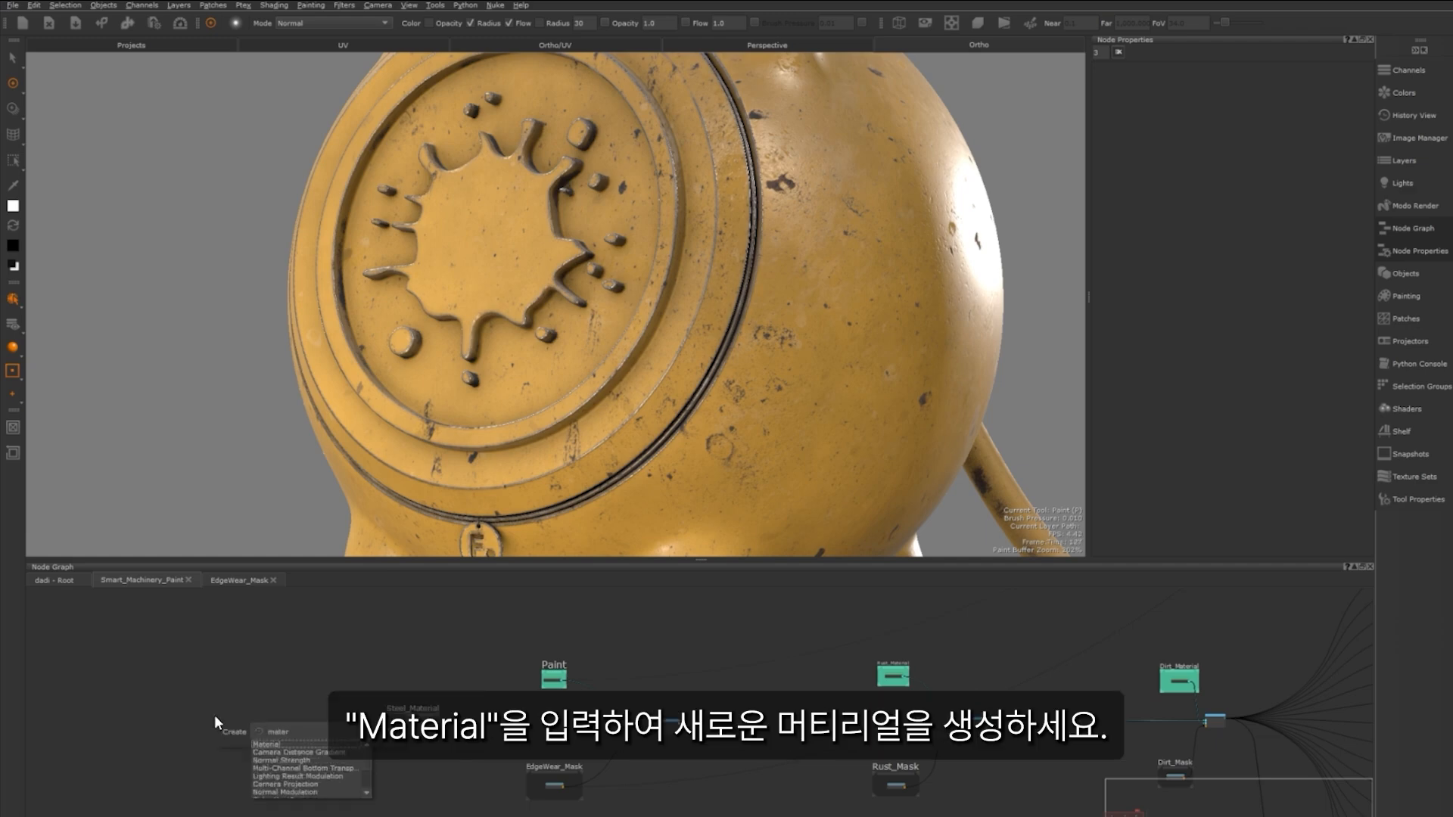
left_click(266, 743)
key("Return")
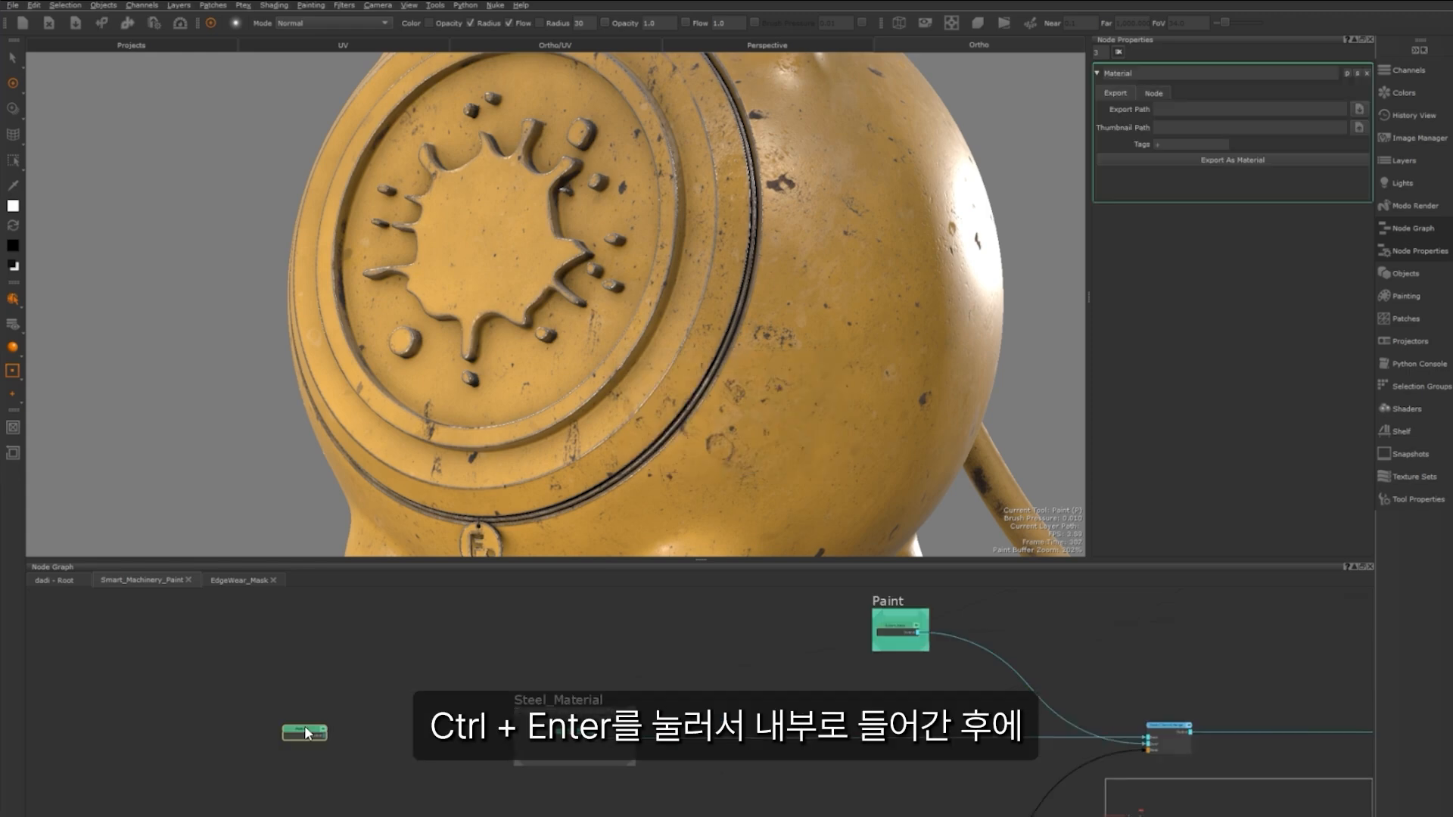
key("ctrl+Return")
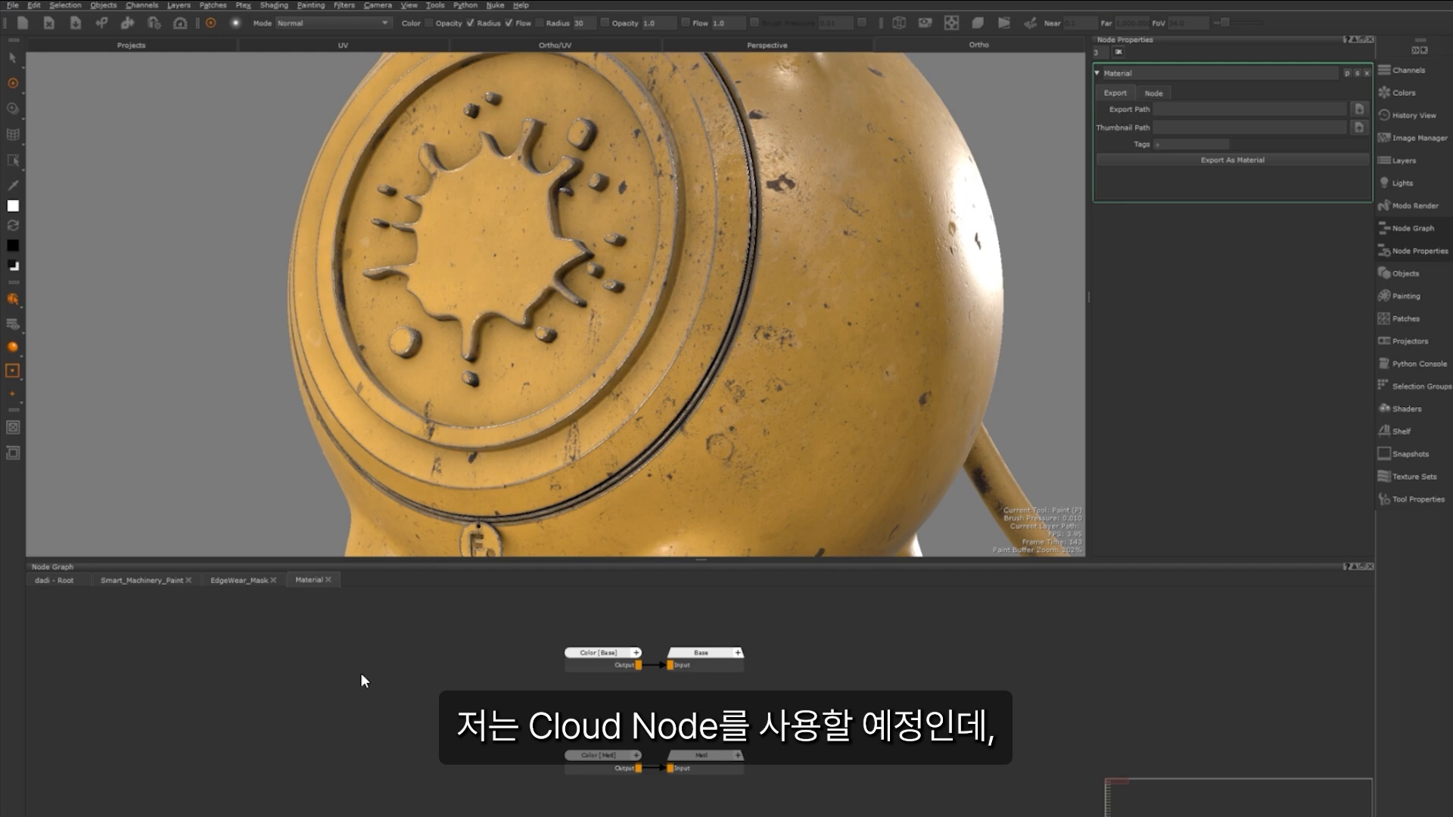
Add a Cloud node inside the new material and place it beside the Color [Base] node
key("Tab")
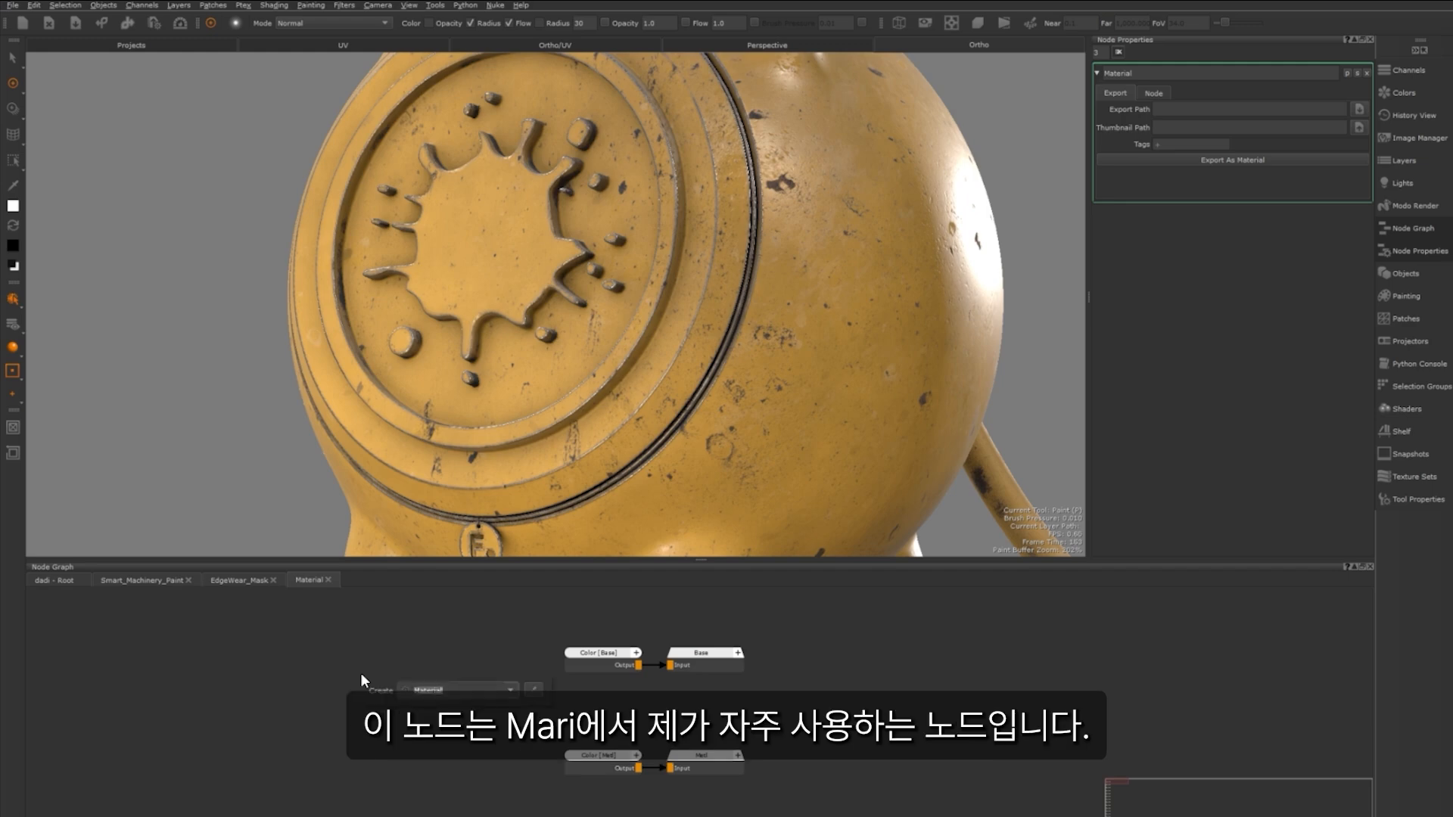
type("cloud")
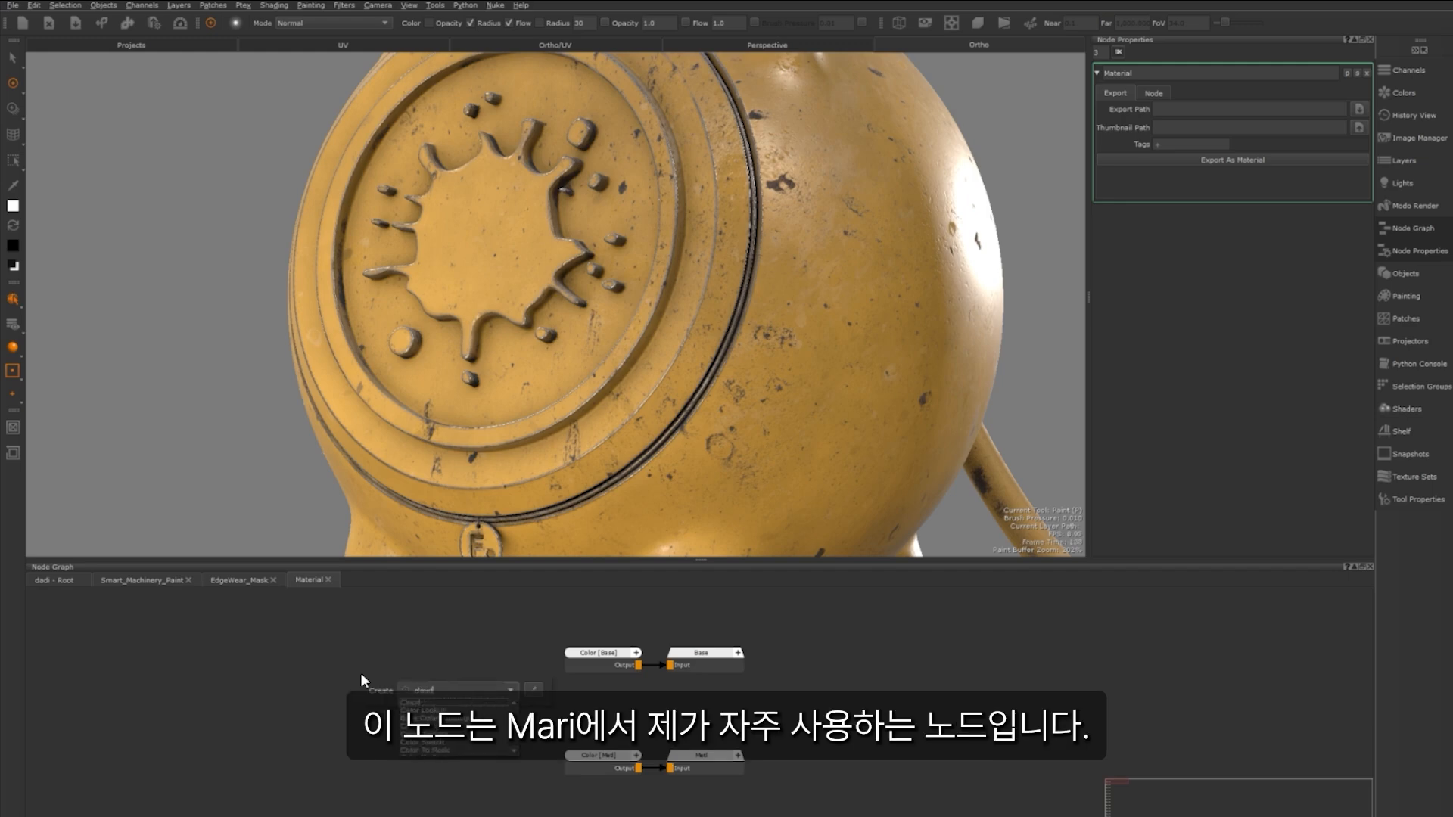
key("Return")
left_click_drag(398, 687, 320, 663)
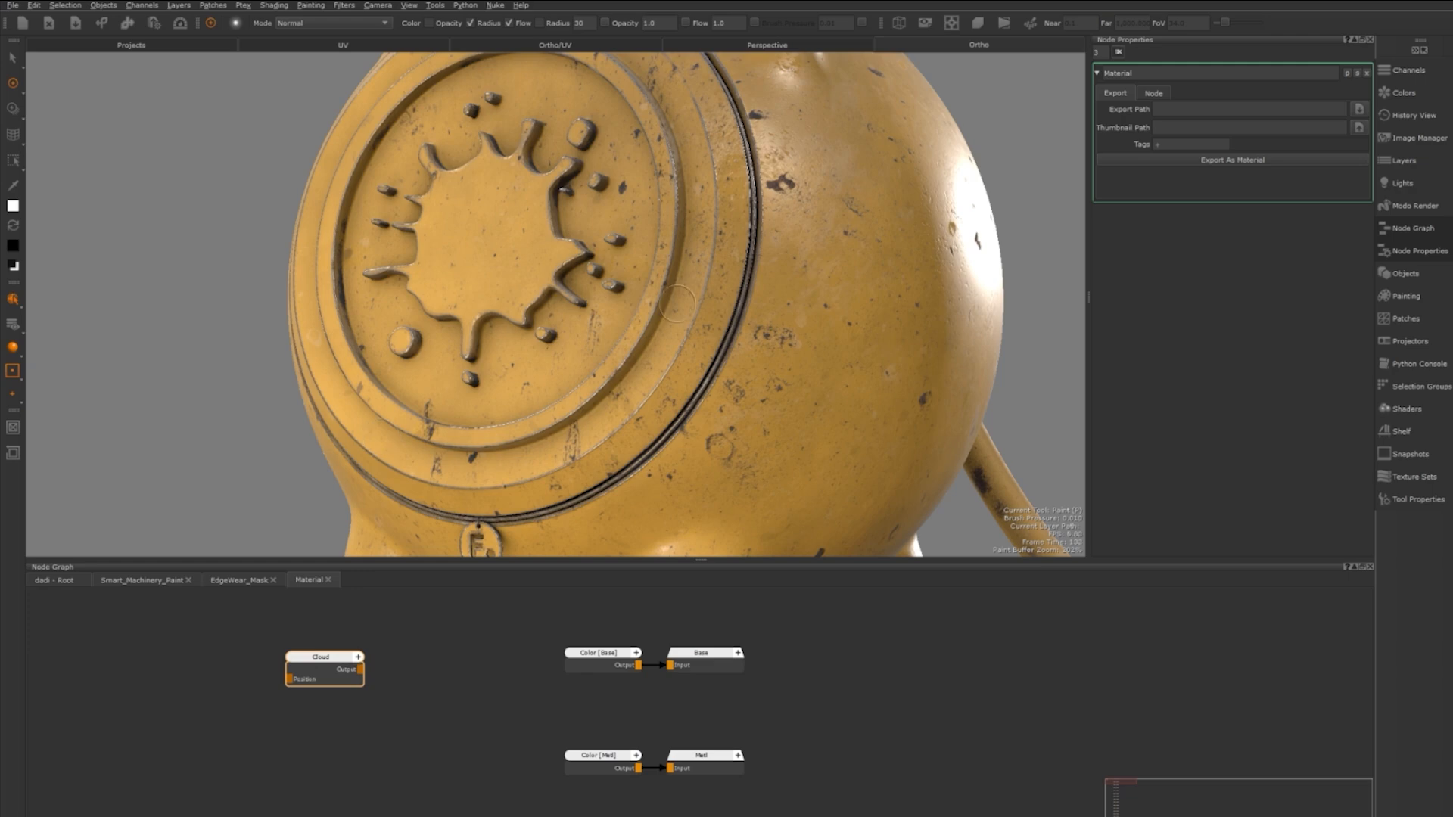
Preview the Cloud node on the model and set its size to 0.574 and roughness to 0.446
double_click(314, 657)
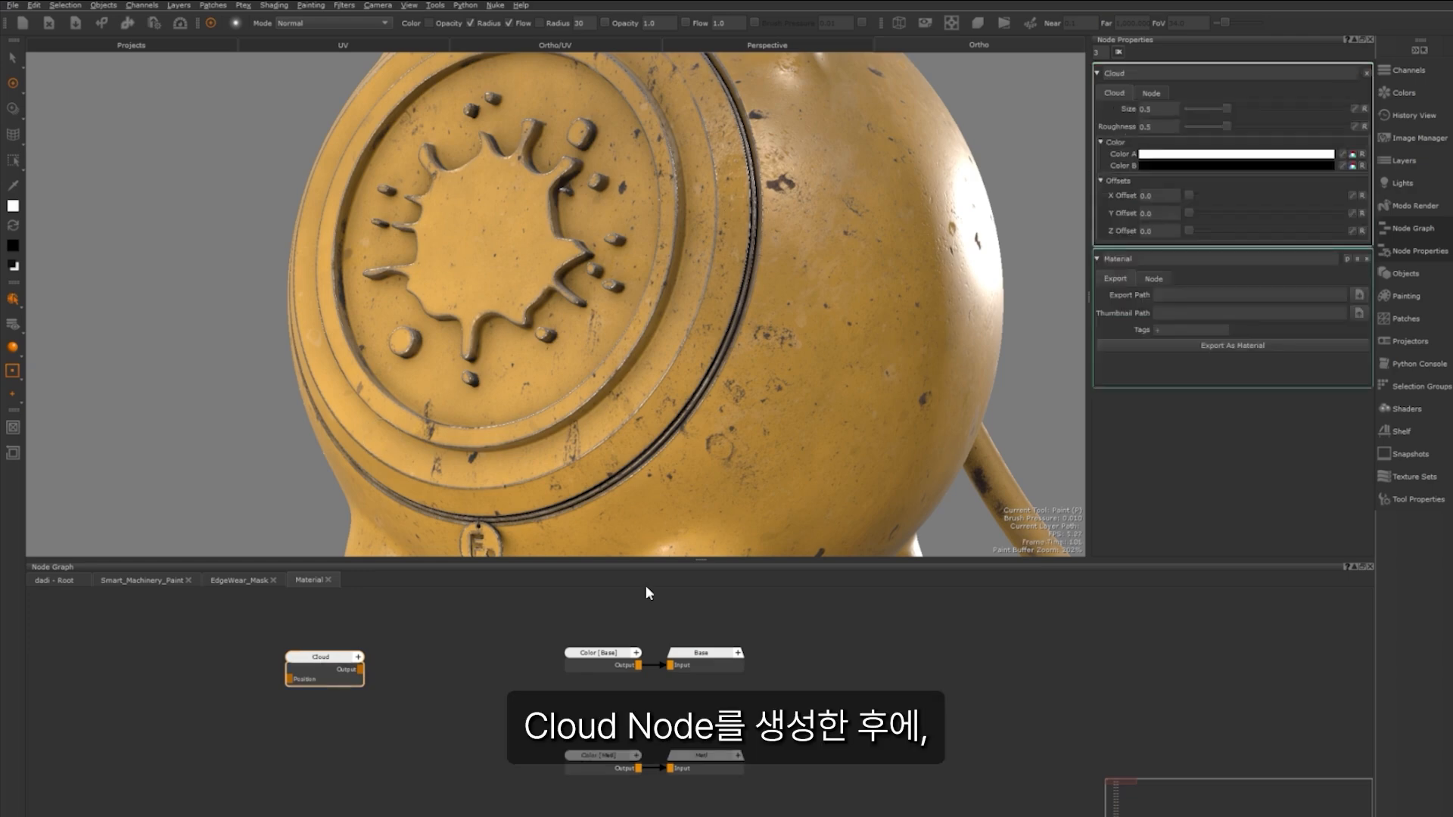
key("2")
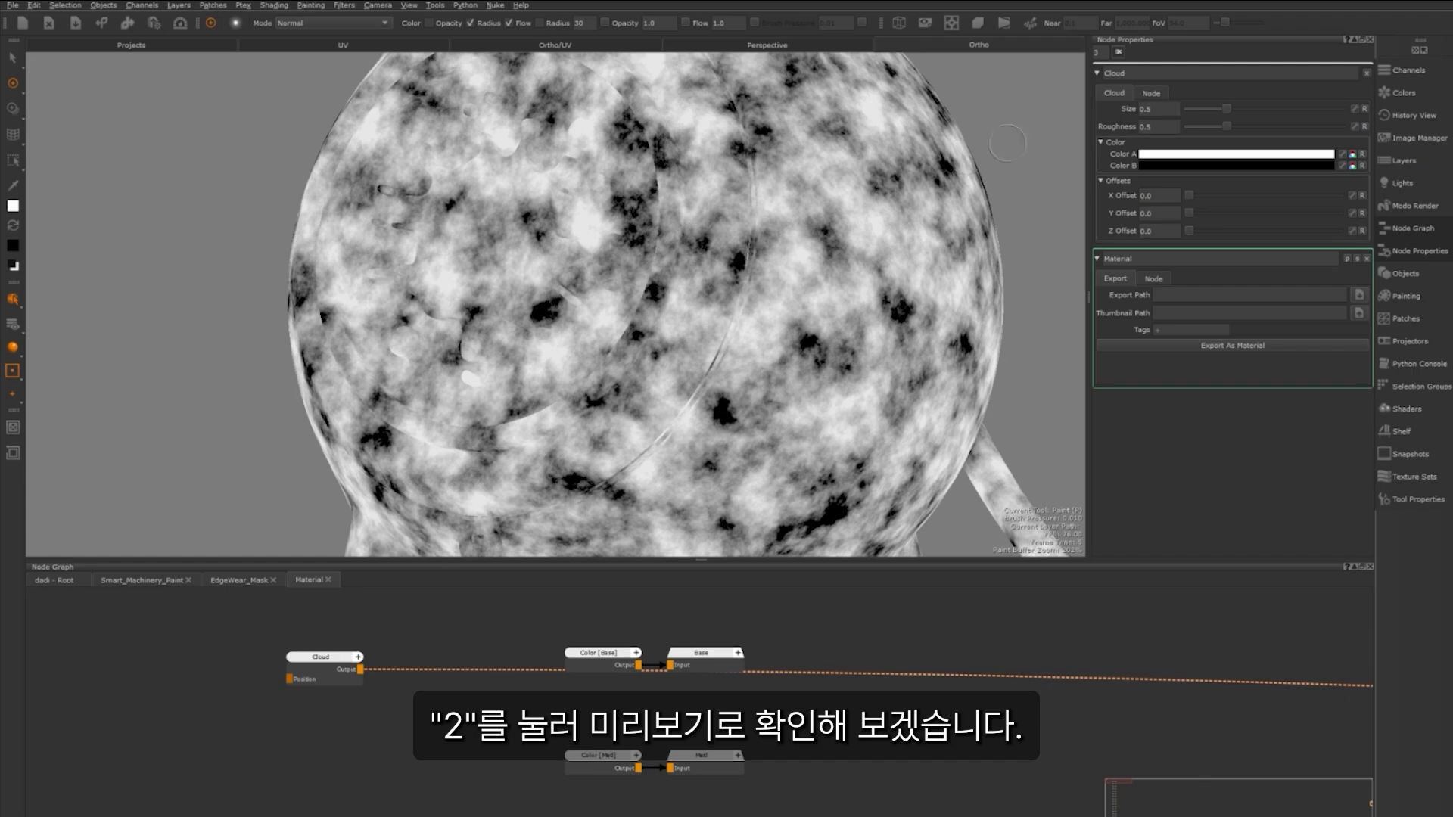
left_click_drag(1225, 109, 1221, 126)
Set the Cloud node's Color A to a medium-dark grey and Color B to a darker, near-black grey
left_click(1211, 155)
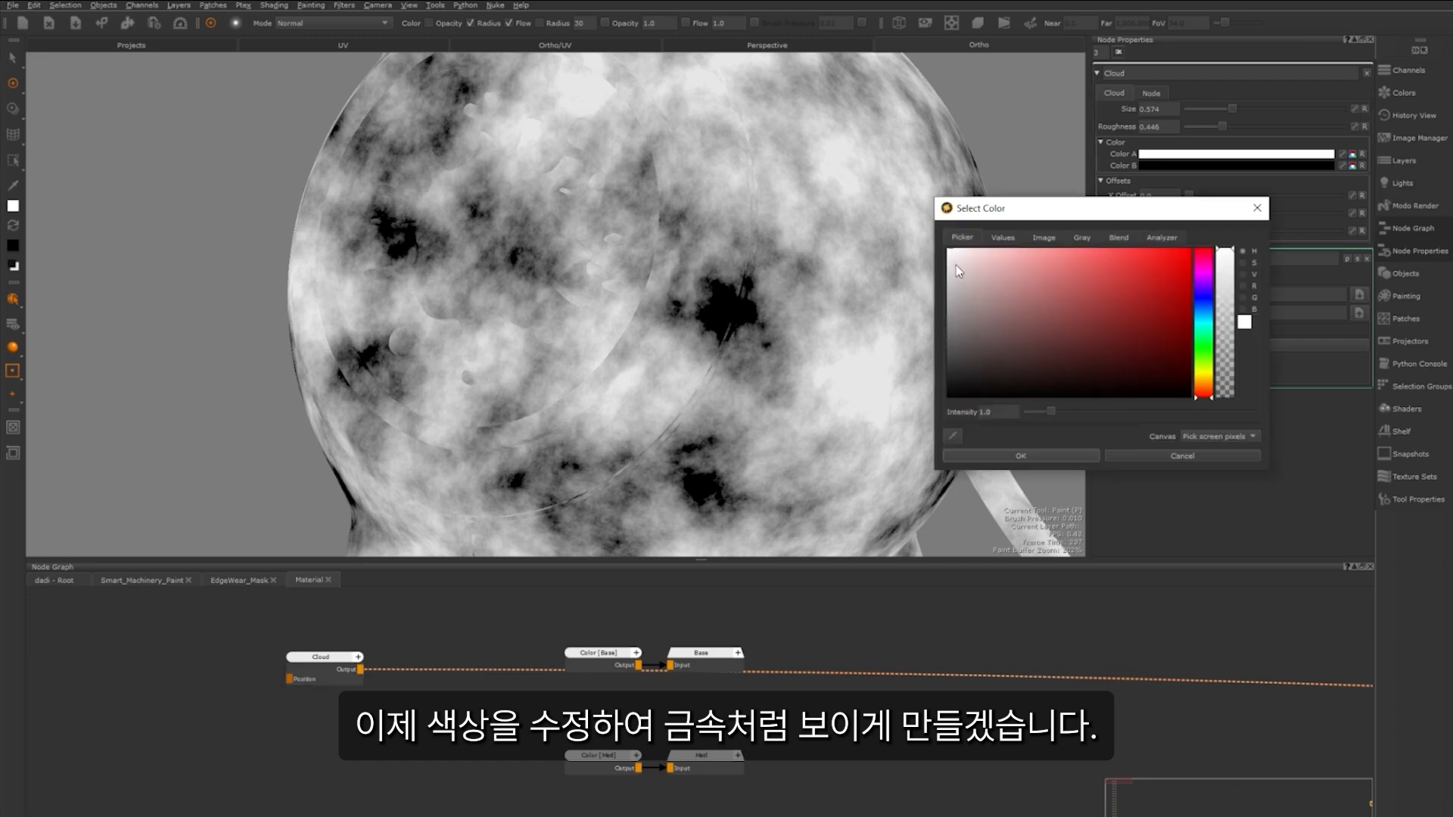
left_click_drag(955, 265, 919, 342)
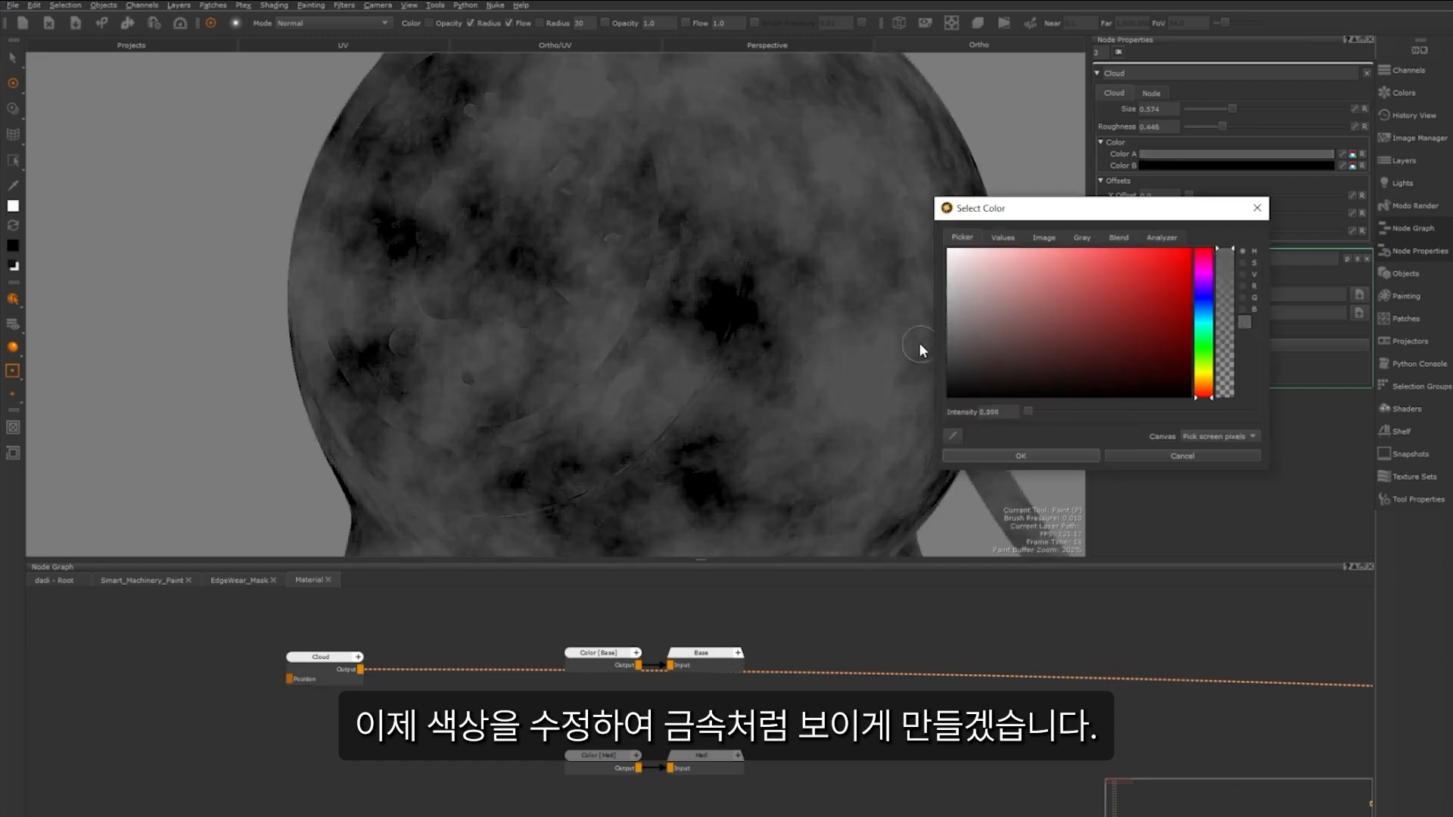
left_click(1002, 455)
left_click(1169, 165)
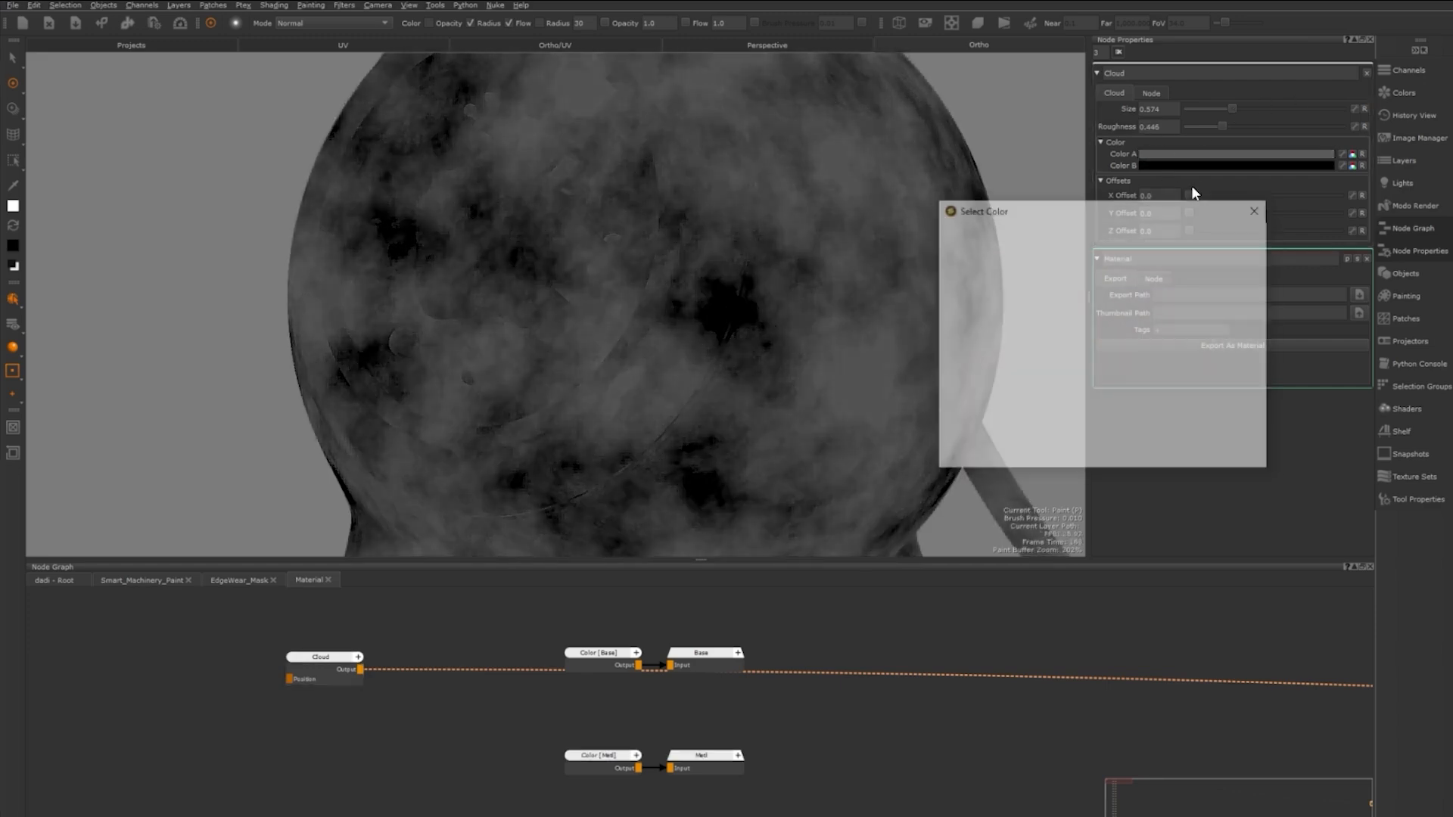
left_click_drag(1053, 278, 933, 383)
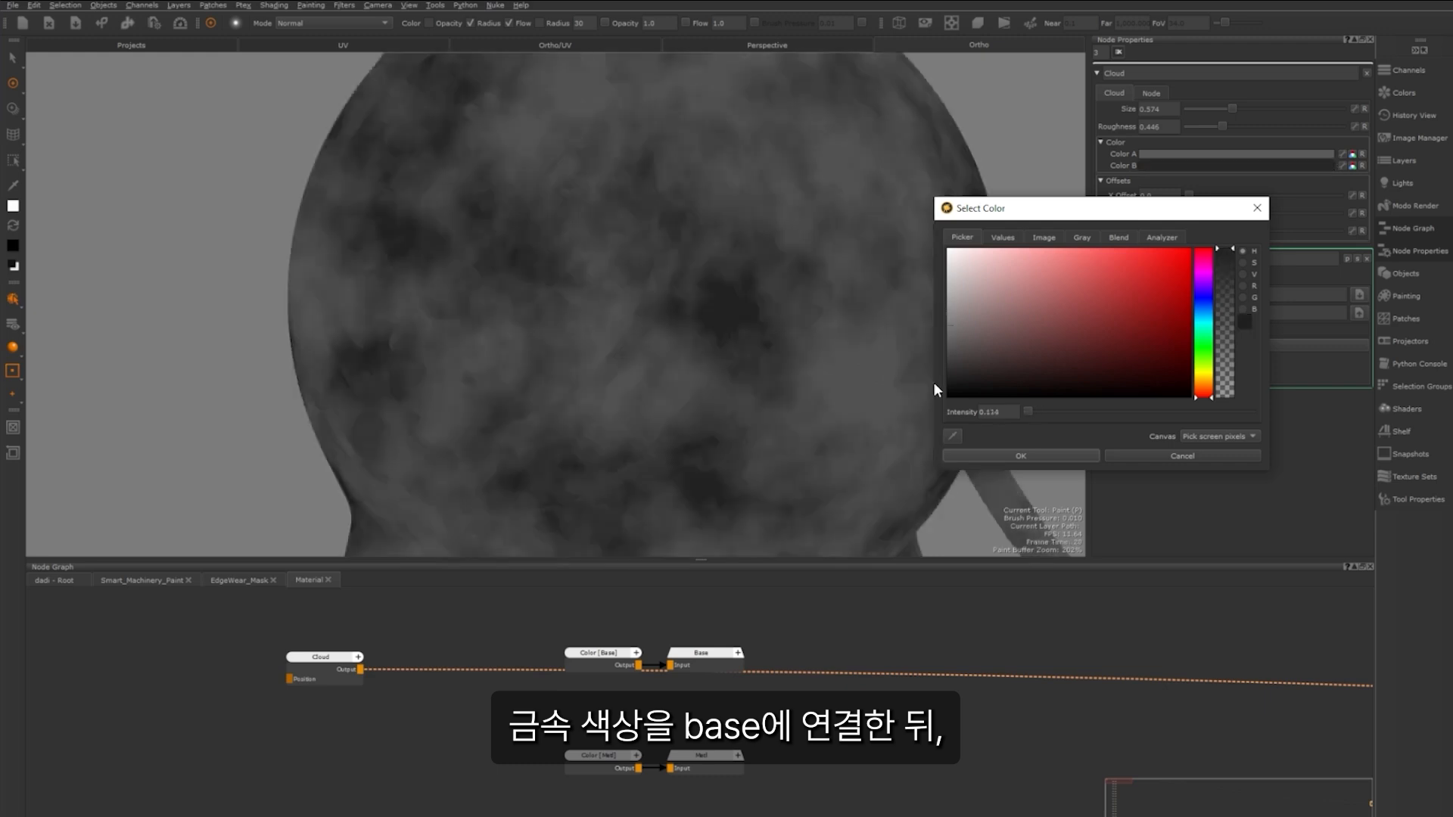
left_click(1028, 455)
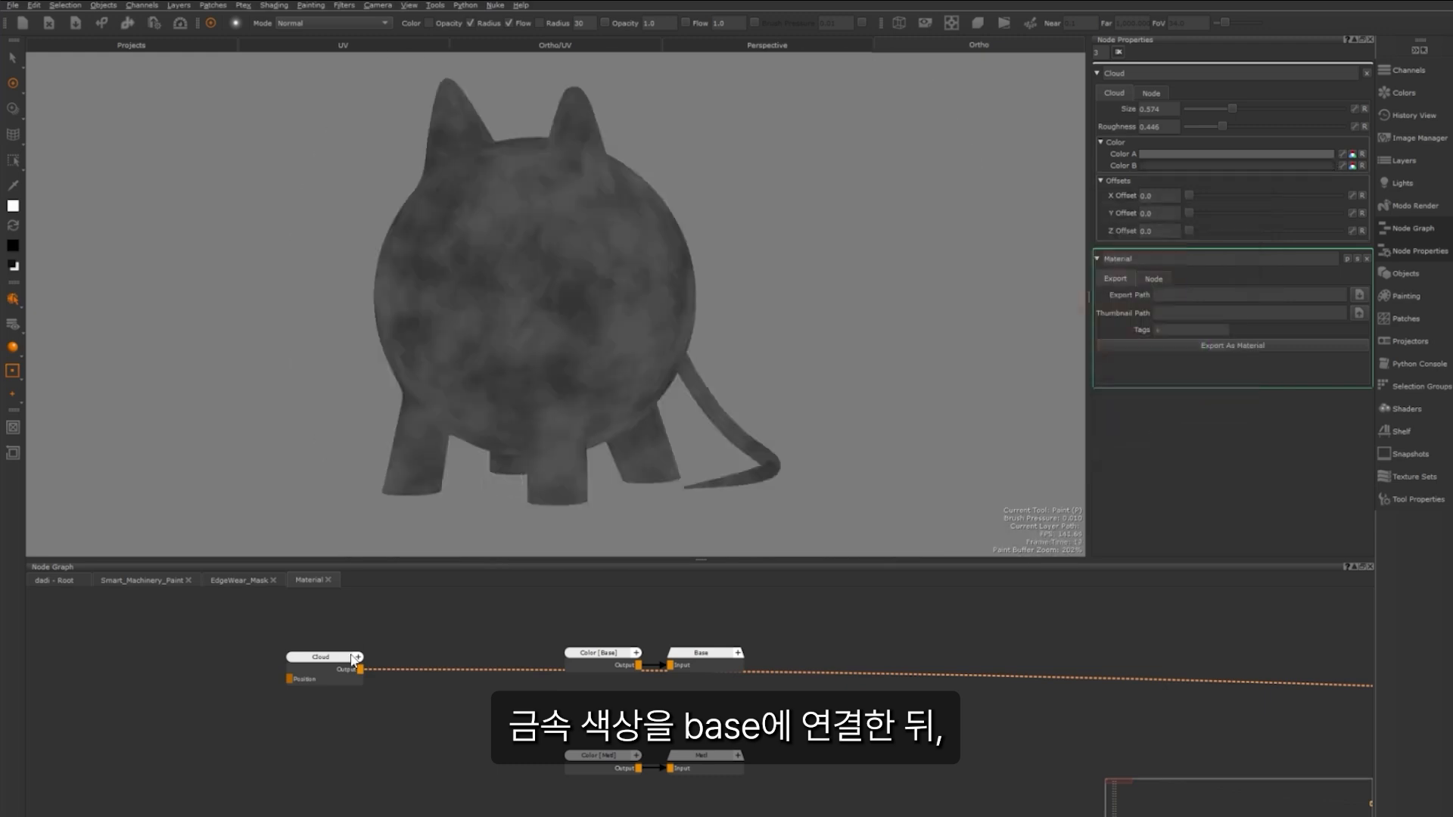
Connect the Cloud output to the Base input, delete the Color [Base] node and move the Cloud node next to Base
left_click_drag(360, 669, 483, 675)
key("Delete")
middle_click_drag(310, 784, 307, 678)
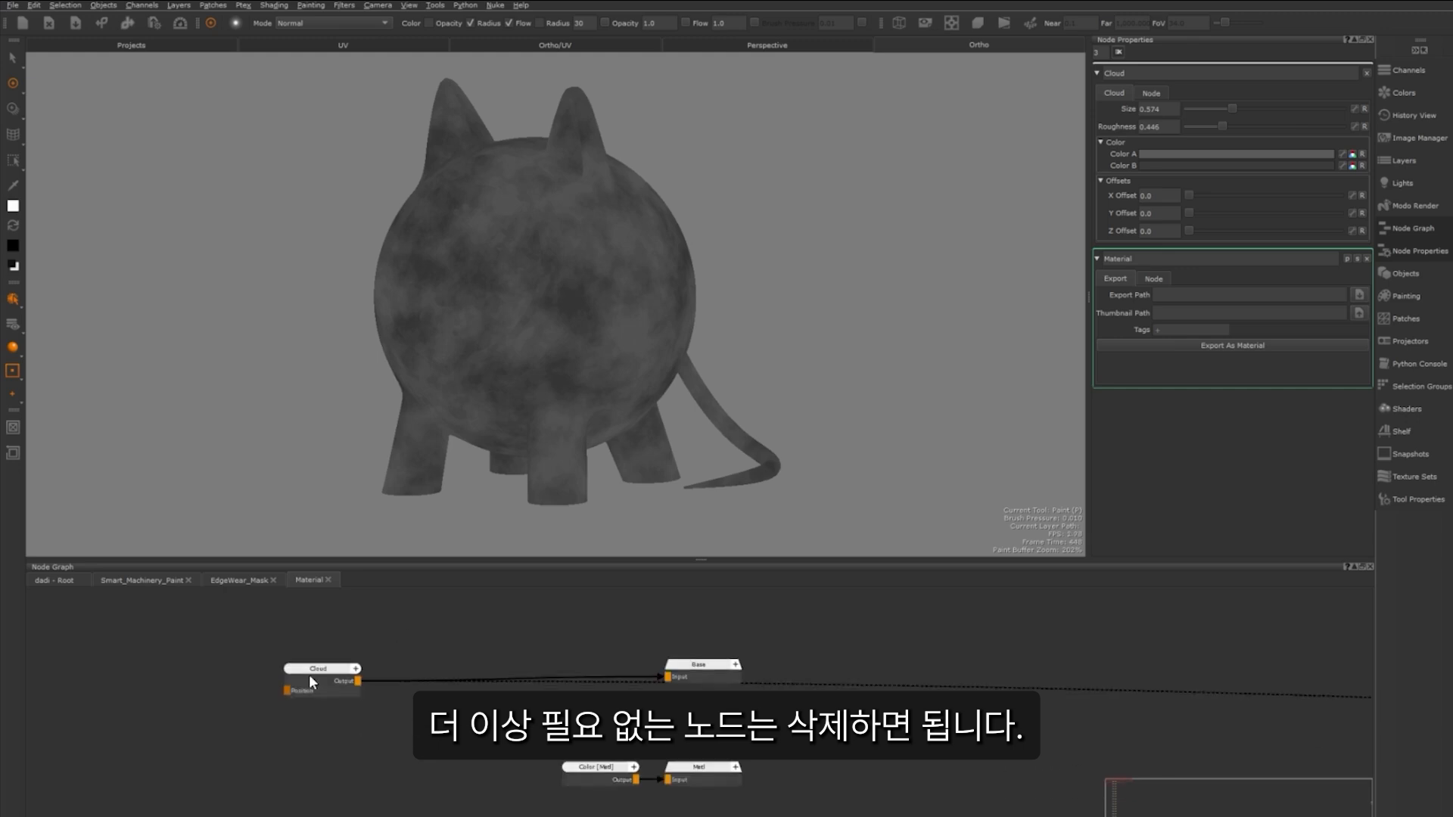
left_click_drag(308, 678, 493, 669)
middle_click_drag(538, 723, 447, 666)
scroll(516, 697, "down", 3)
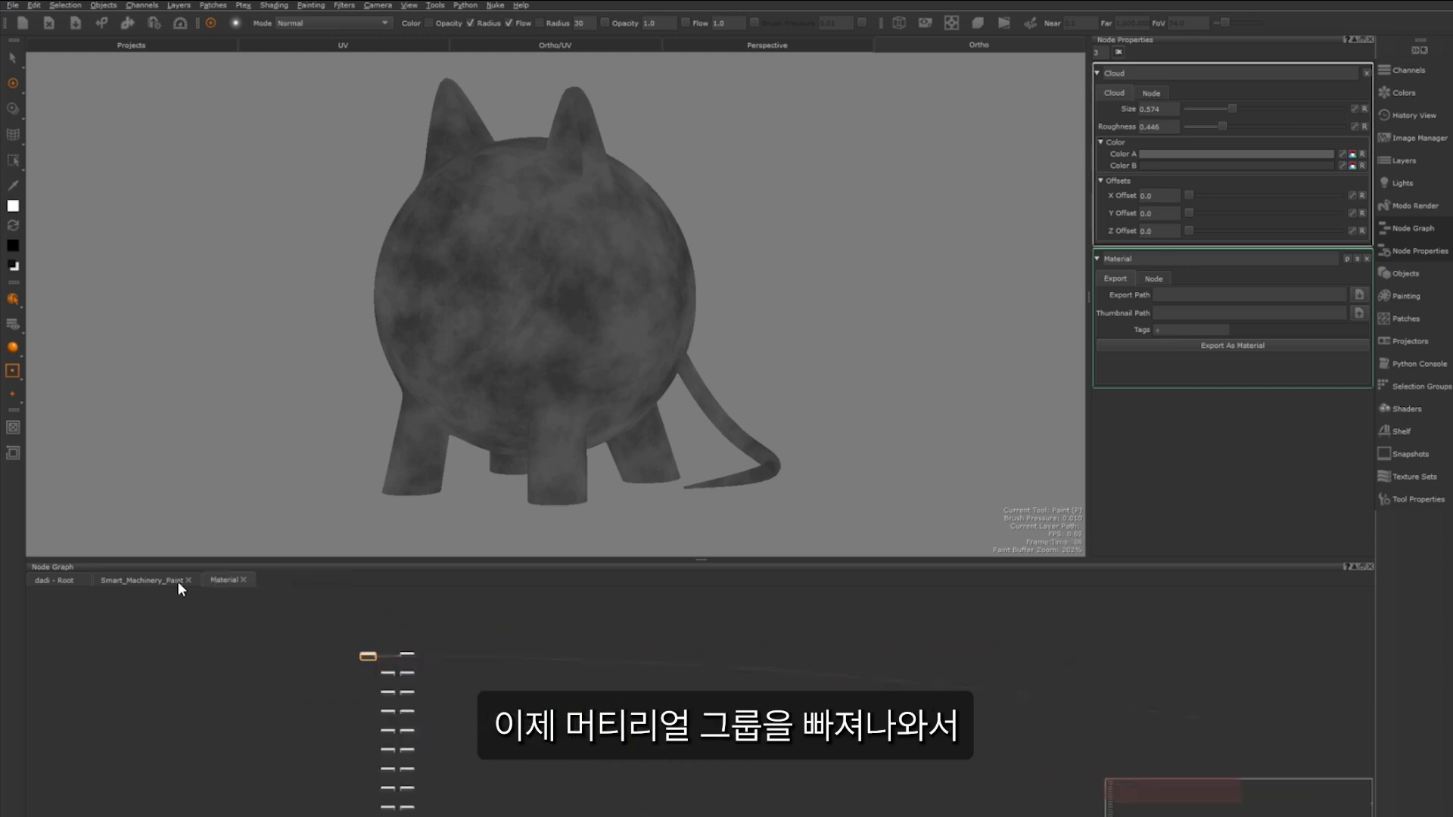
Return to the Smart_Machinery_Paint graph and preview the new Material node with shading on the model
left_click(167, 579)
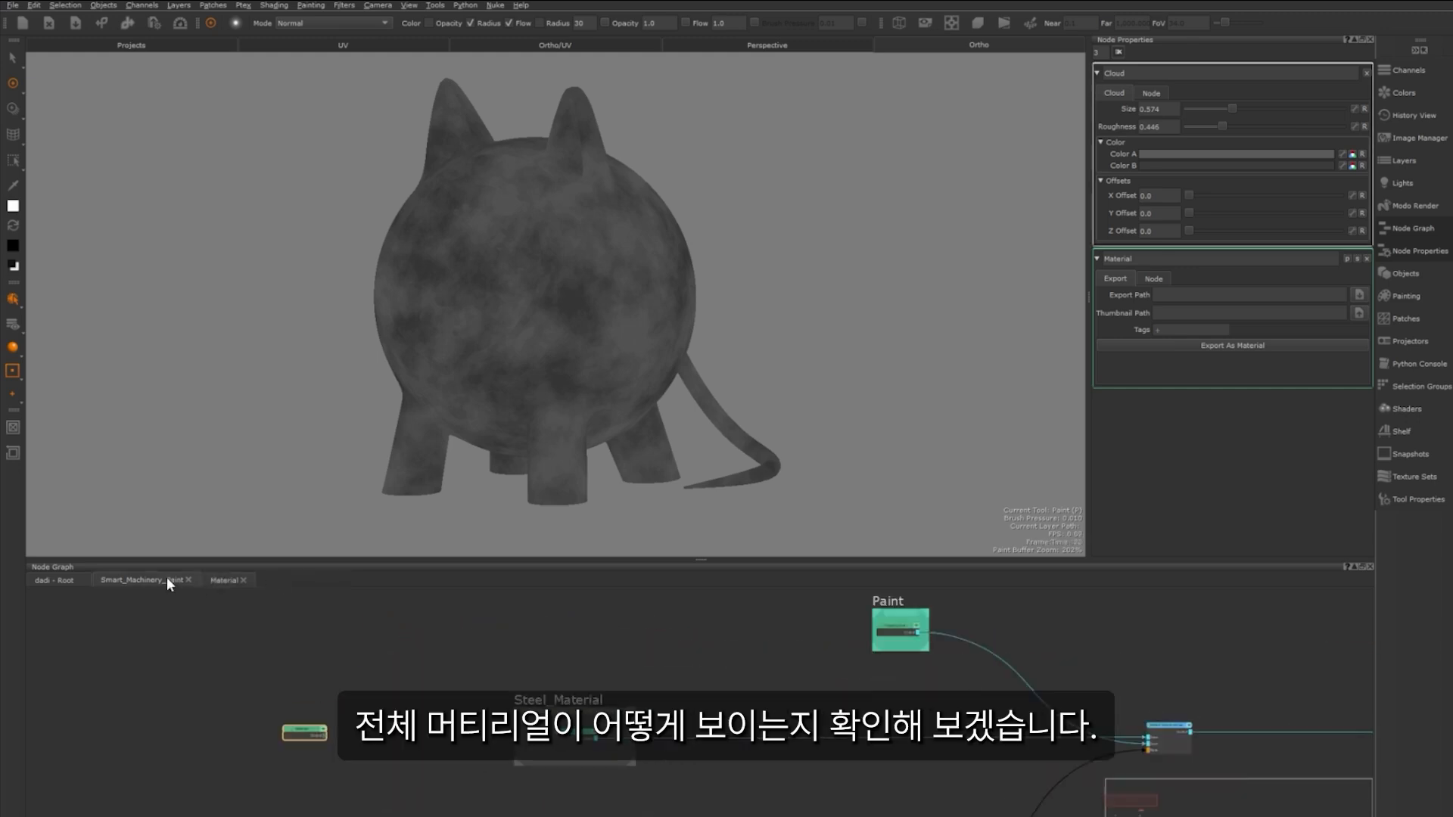
left_click_drag(248, 690, 348, 771)
key("1")
left_click(418, 558)
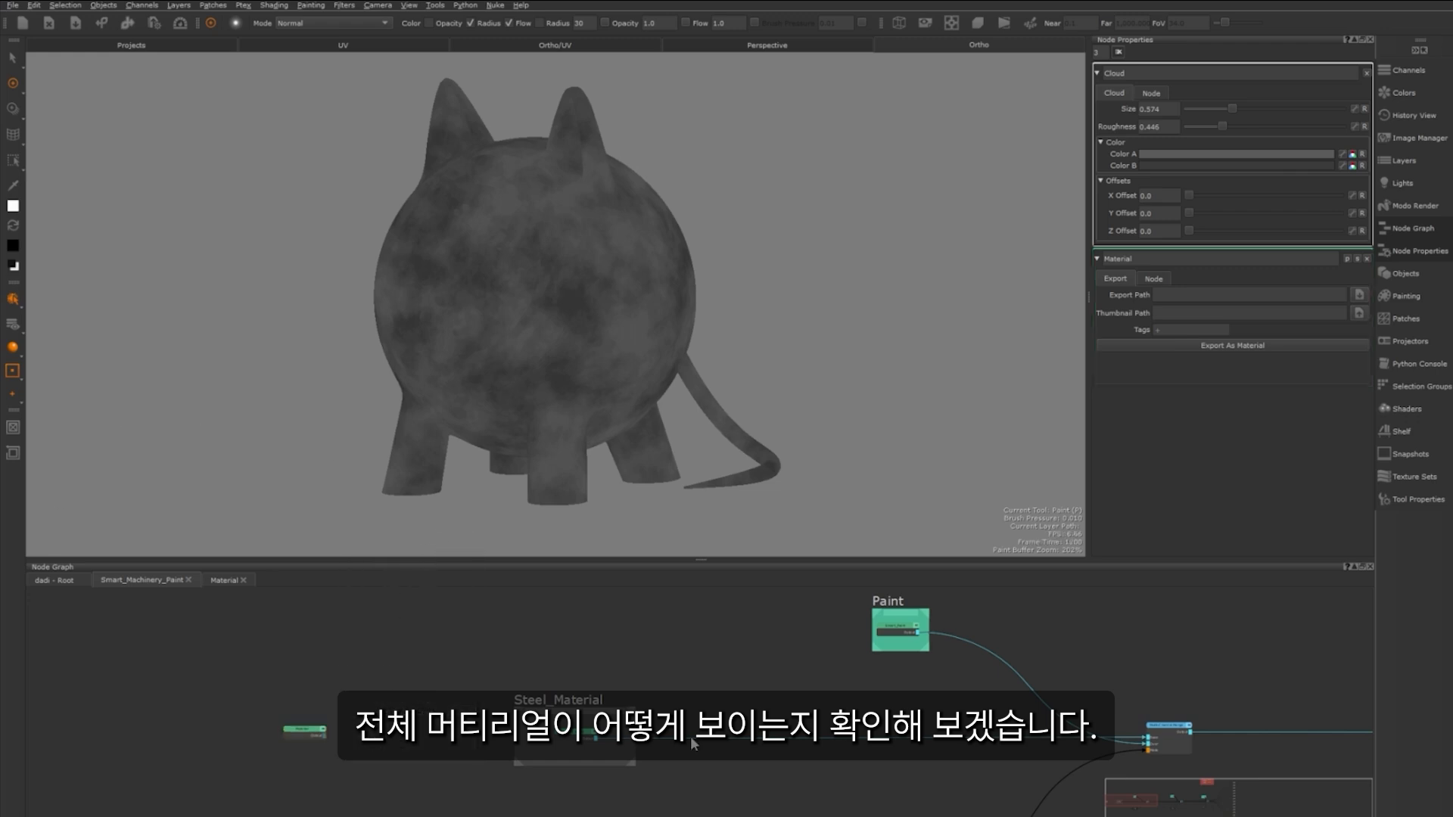
left_click(297, 727)
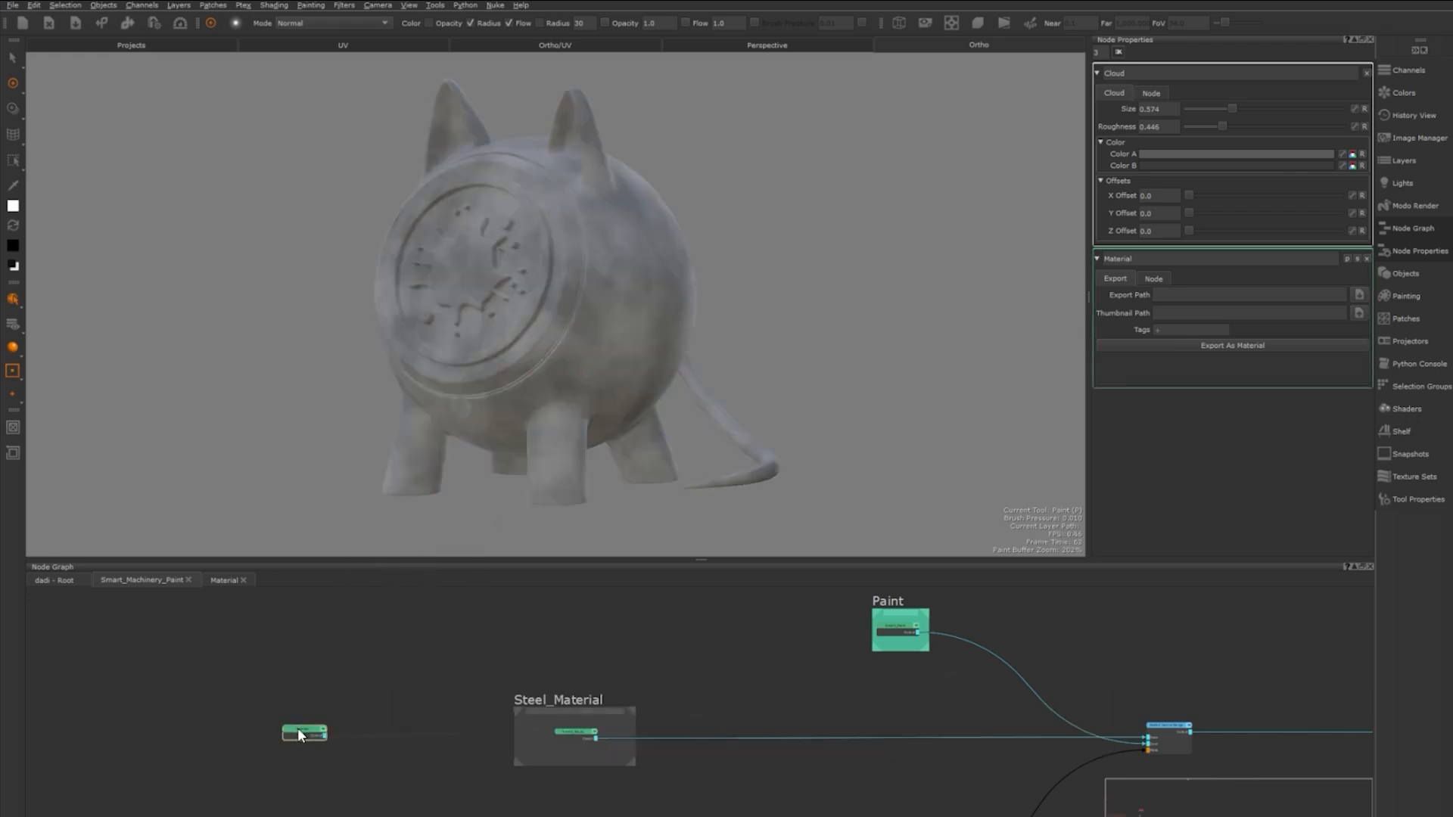
Go back inside the new material and set the Color [Rgh] node to near black for a more reflective surface
double_click(298, 728)
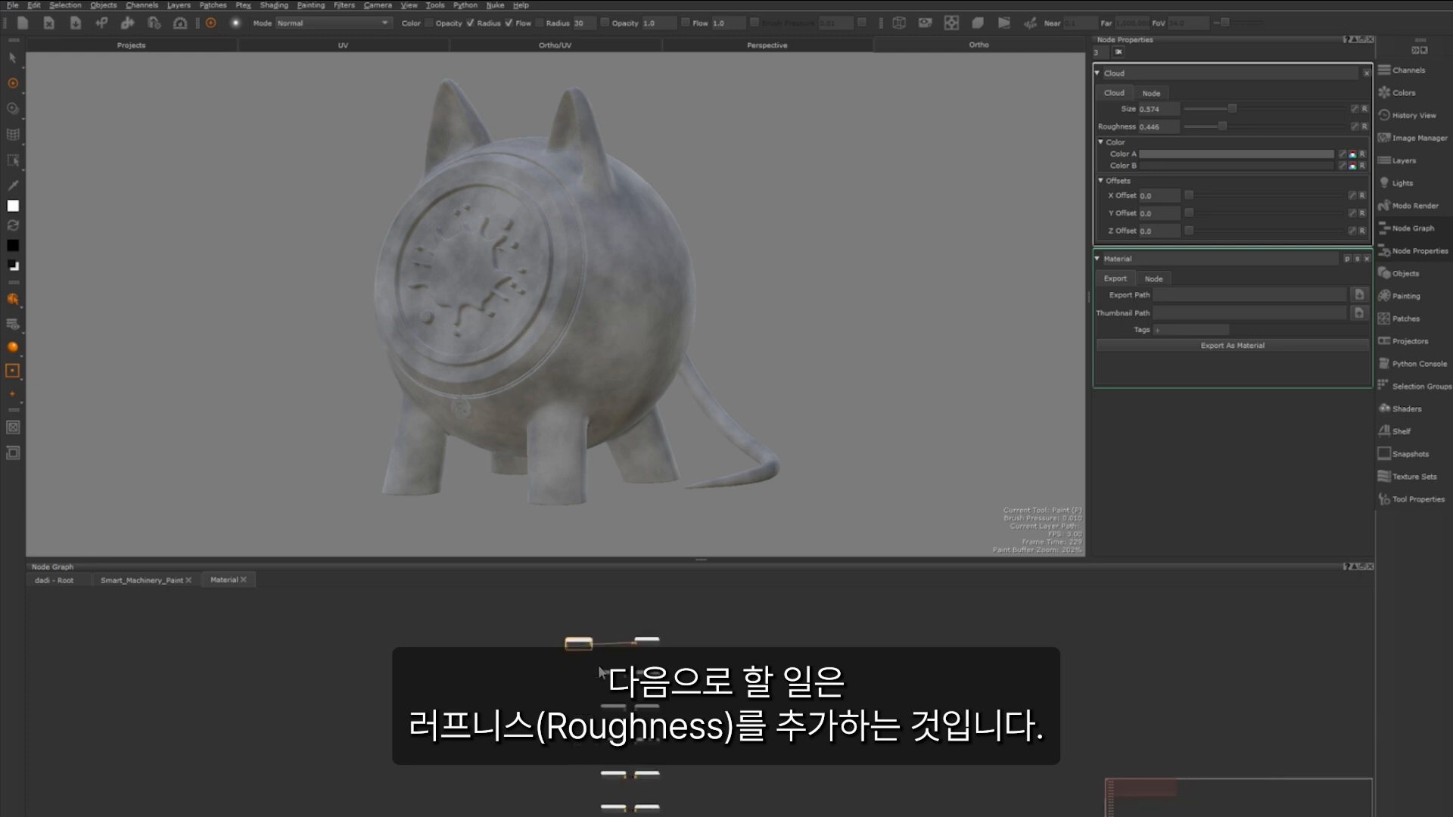
scroll(643, 712, "up", 1)
middle_click_drag(648, 778, 675, 718)
middle_click_drag(680, 779, 666, 704)
left_click(545, 681)
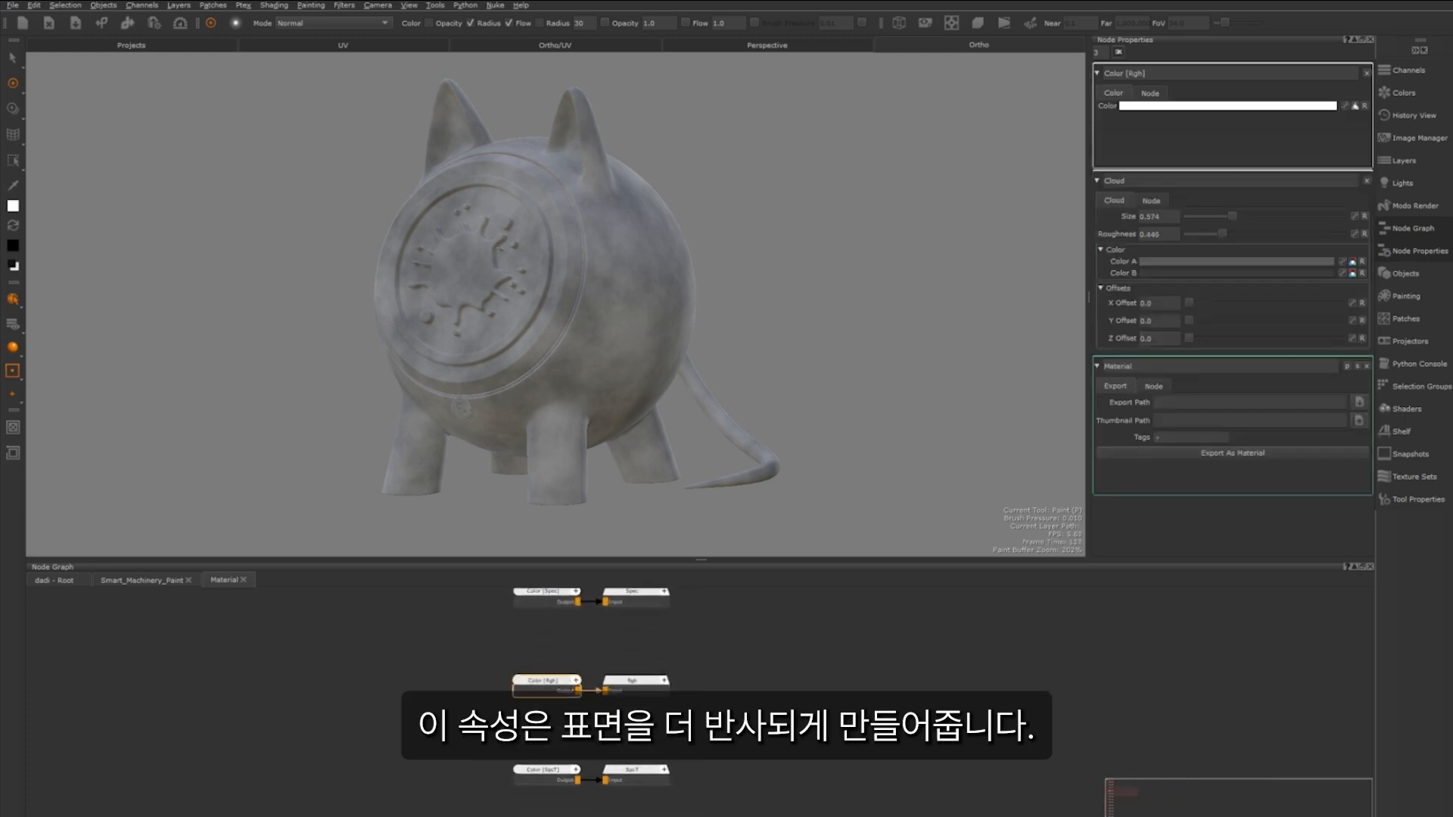
left_click(1320, 106)
left_click_drag(970, 312, 943, 397)
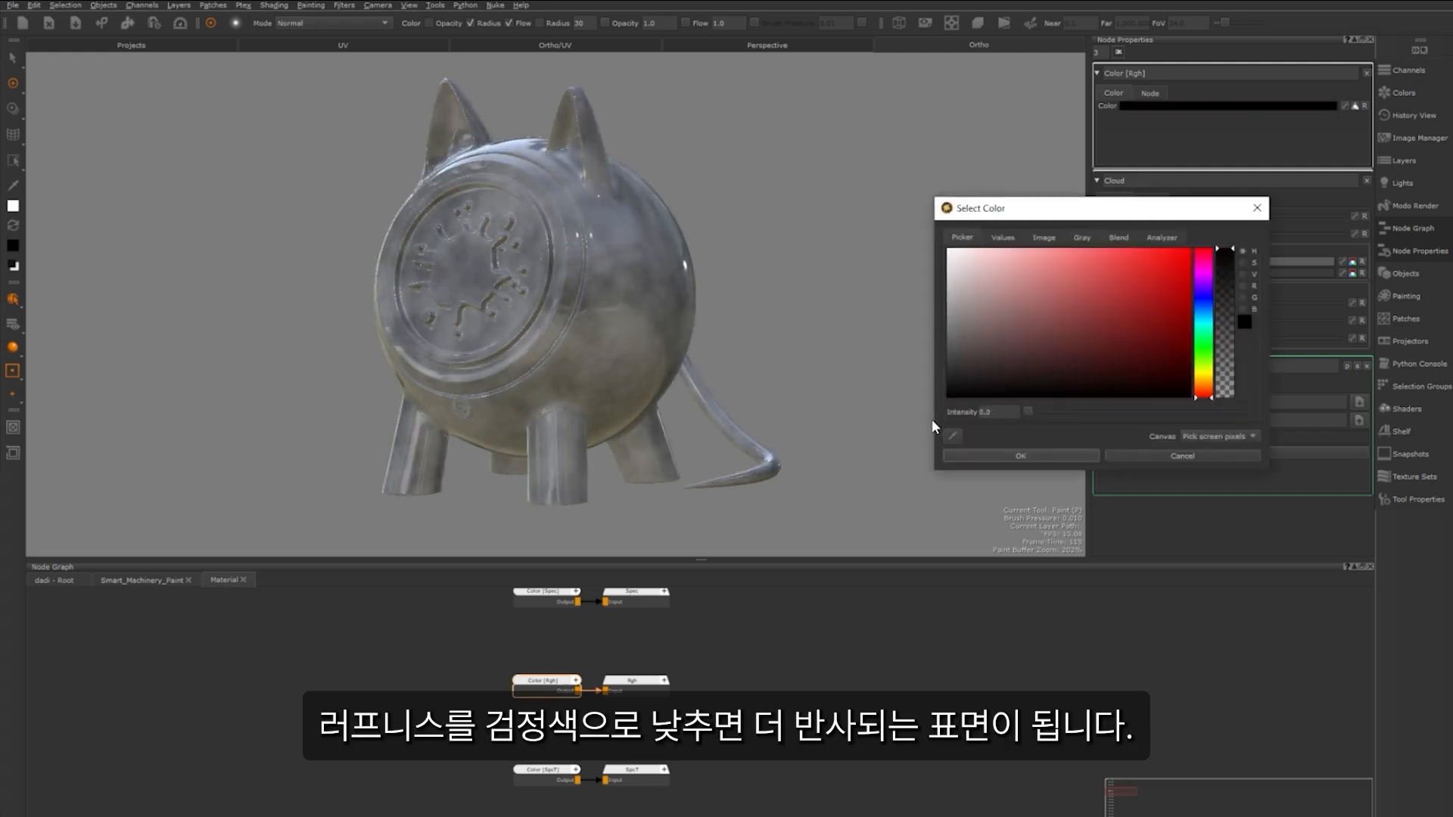
left_click_drag(932, 419, 940, 389)
left_click(1068, 454)
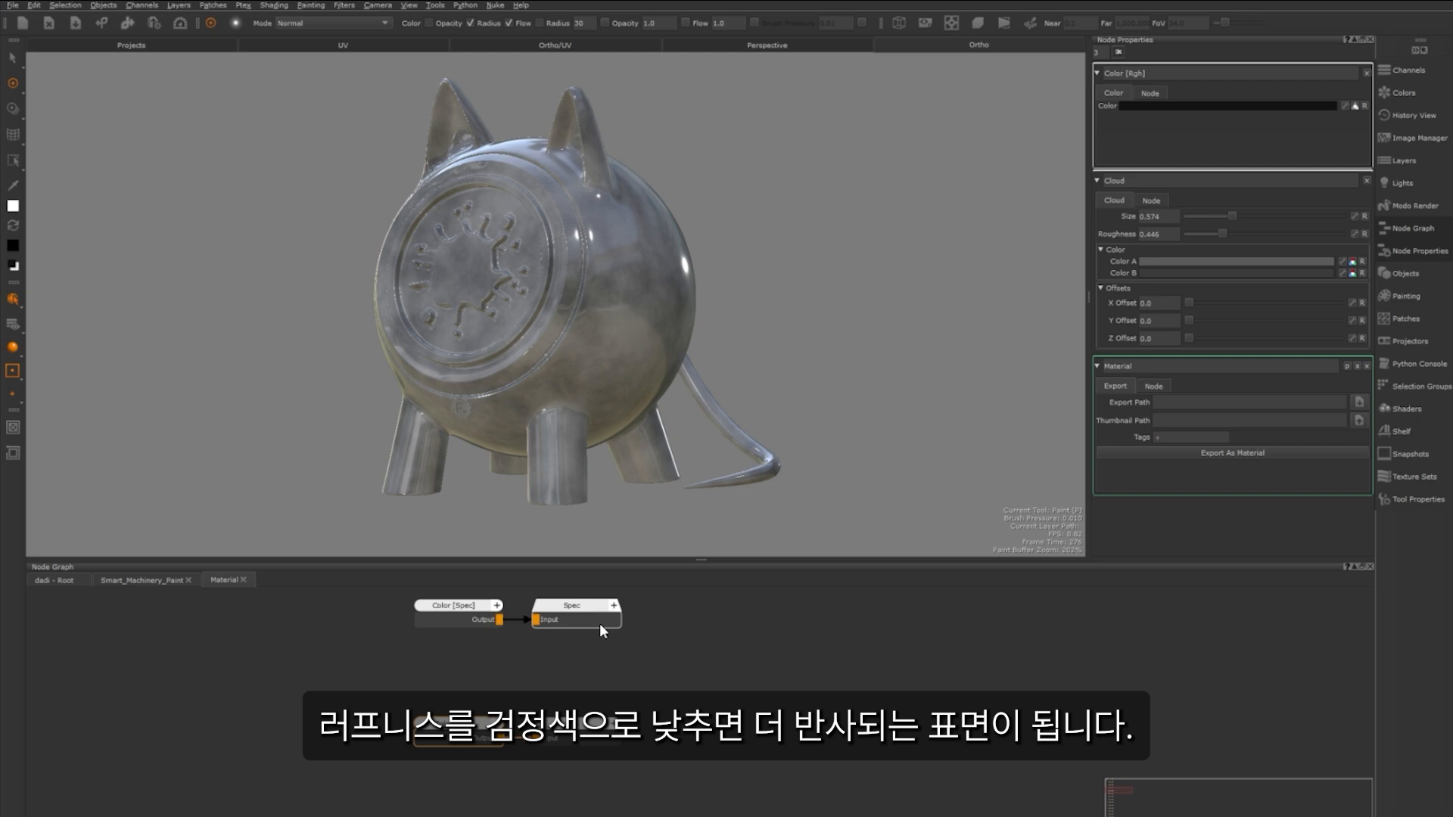
Set the Color [Metl] node to full white with intensity 1.0 to make the material fully metallic
middle_click_drag(599, 624, 576, 744)
middle_click_drag(548, 627, 544, 668)
double_click(473, 672)
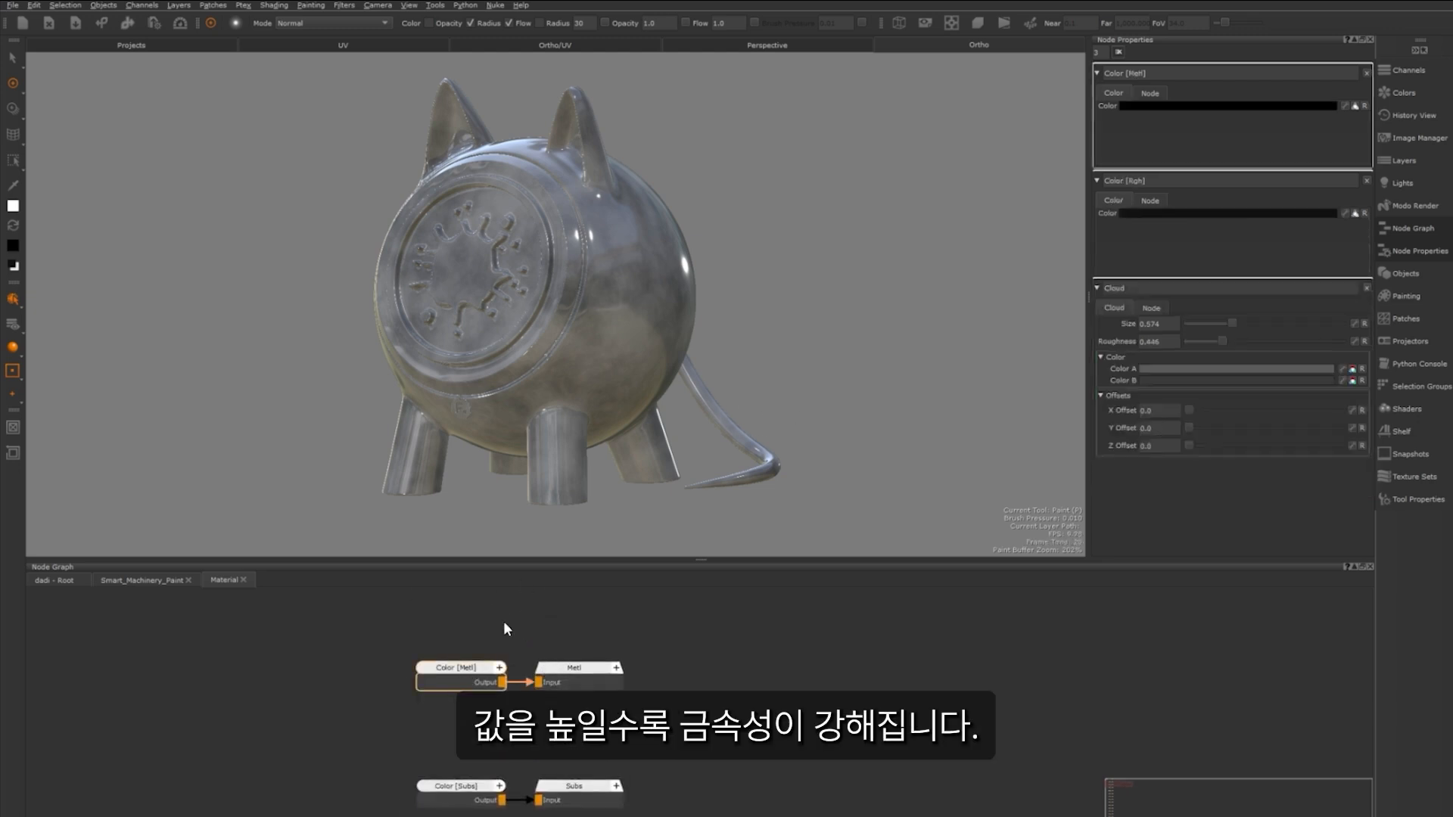
left_click(1203, 104)
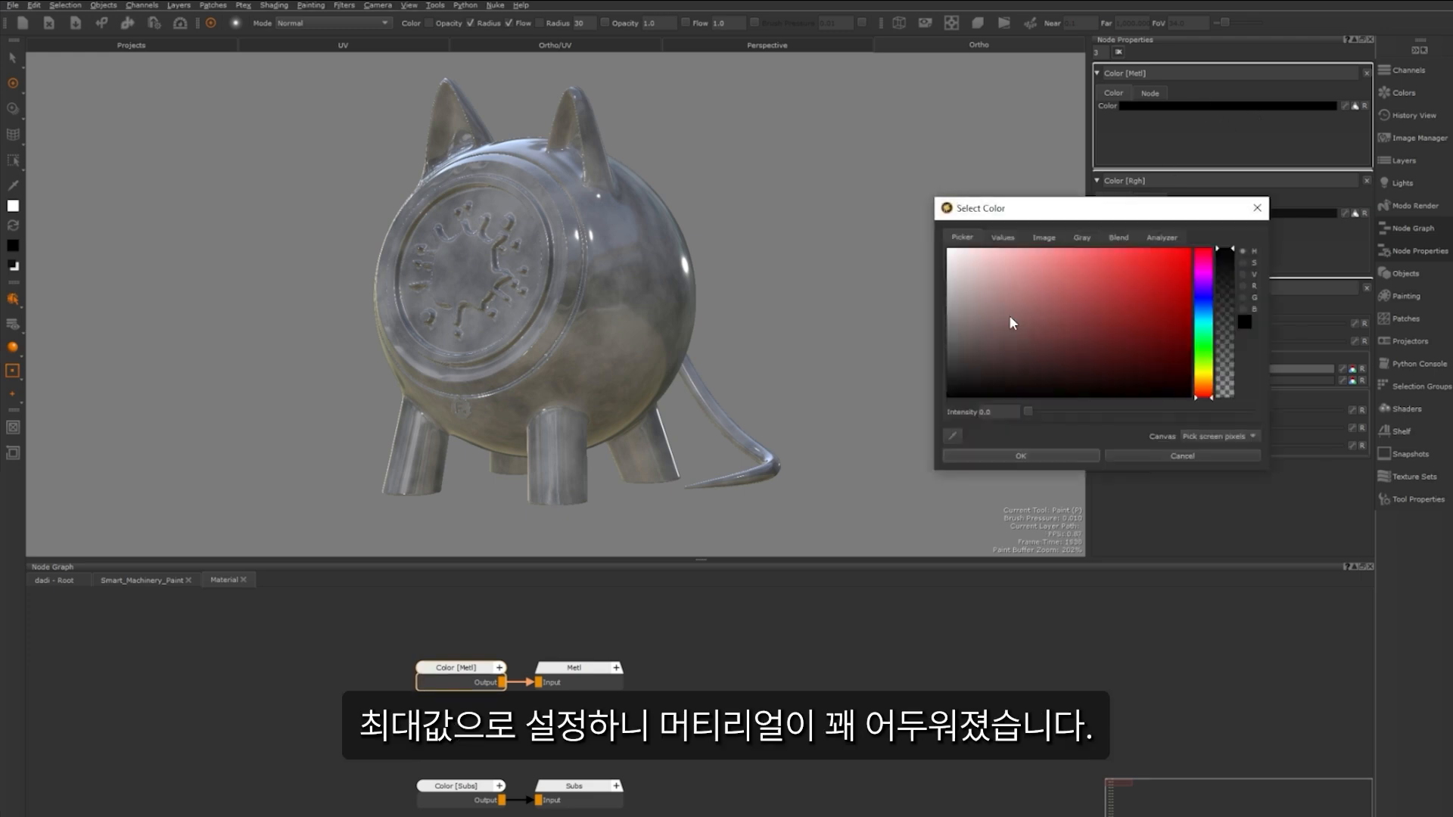
left_click_drag(972, 359, 909, 241)
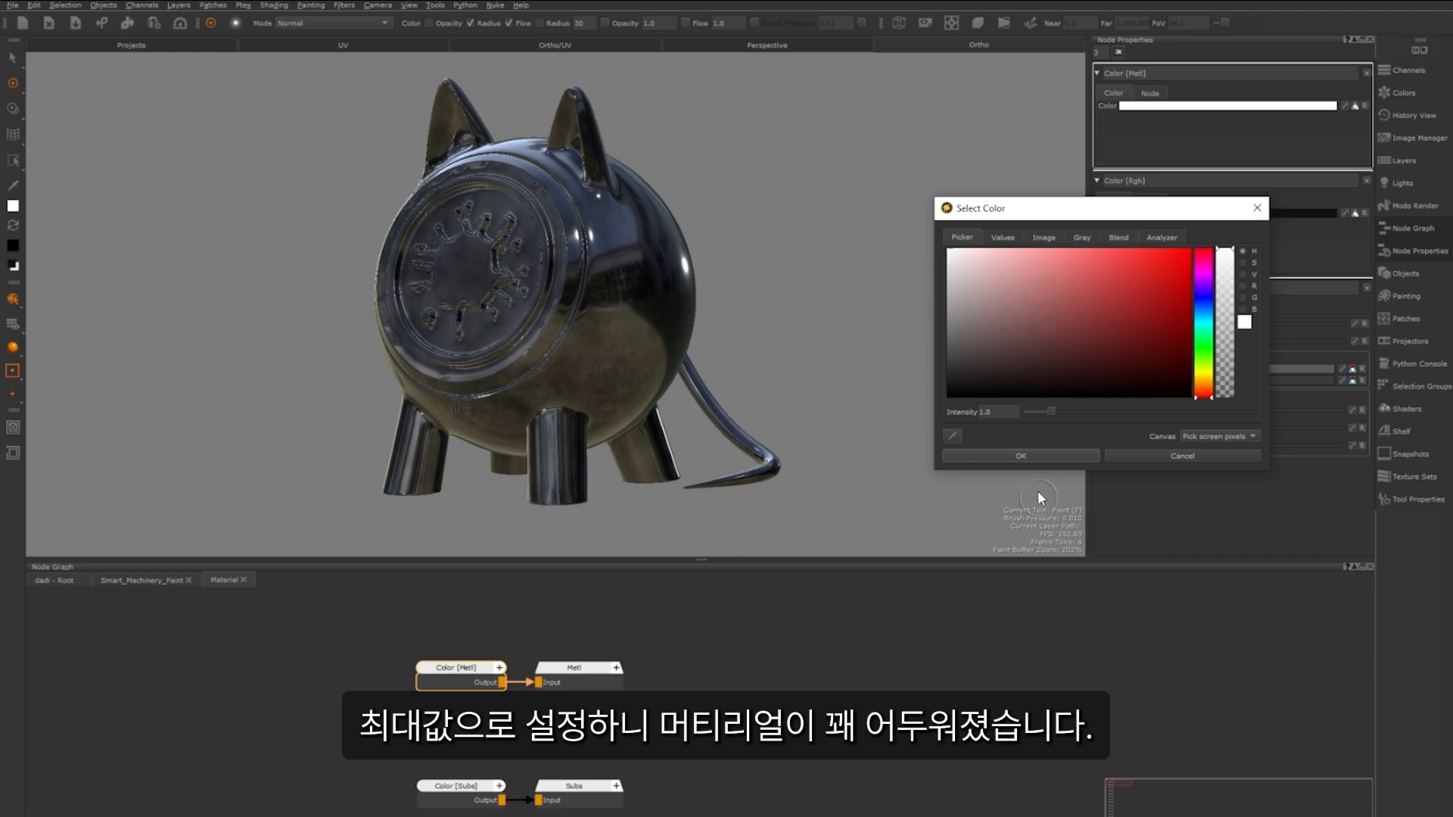
left_click(1031, 454)
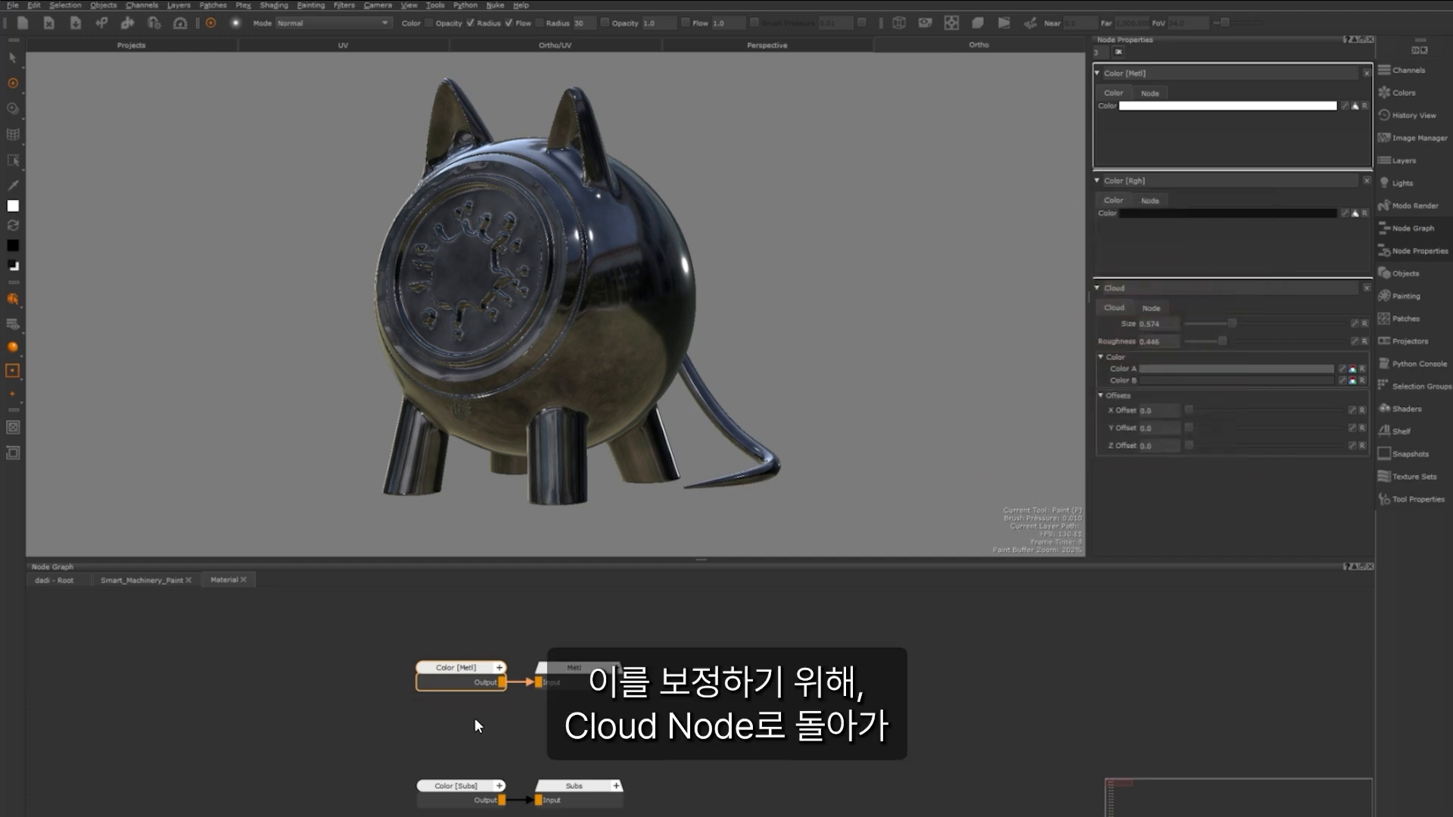
Open the Cloud node's properties and move the node farther from Base to make room for another node
scroll(475, 719, "down", 5)
left_click(433, 667)
scroll(432, 666, "up", 3)
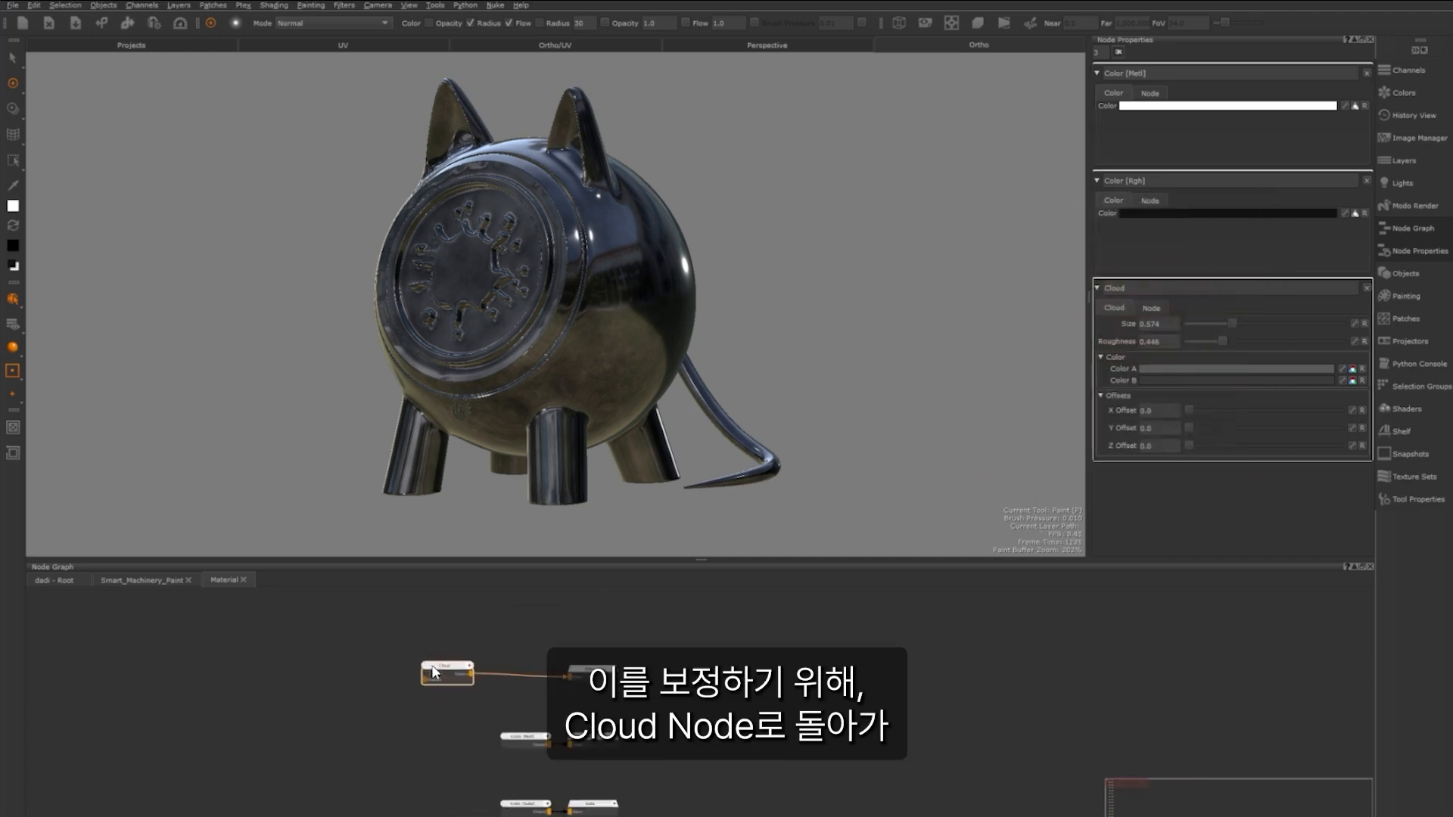
scroll(432, 667, "up", 3)
double_click(454, 669)
left_click_drag(462, 671, 382, 673)
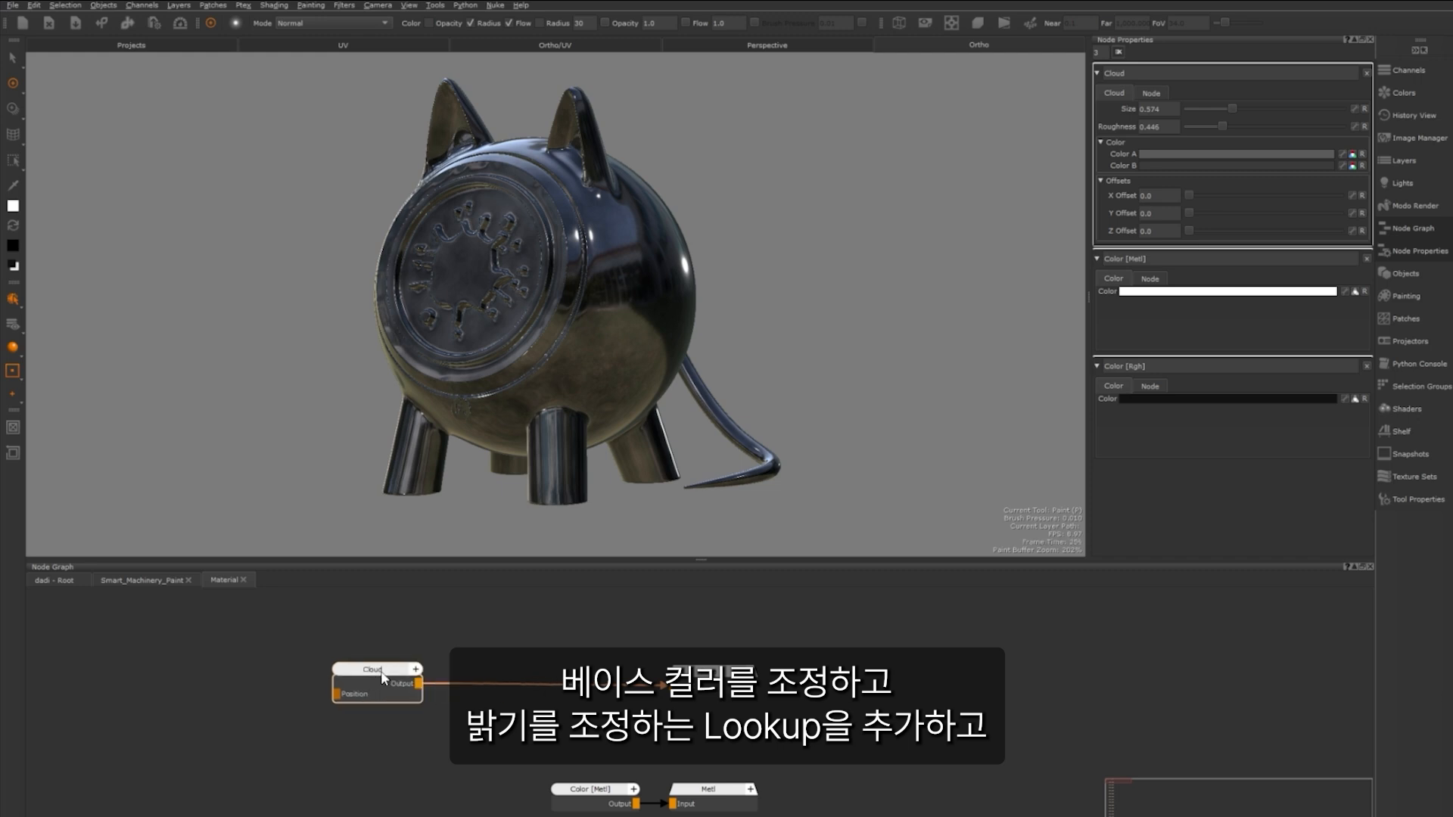
Insert a Brightness Lookup node between Cloud and Base and open its properties
key("Tab")
type("bri")
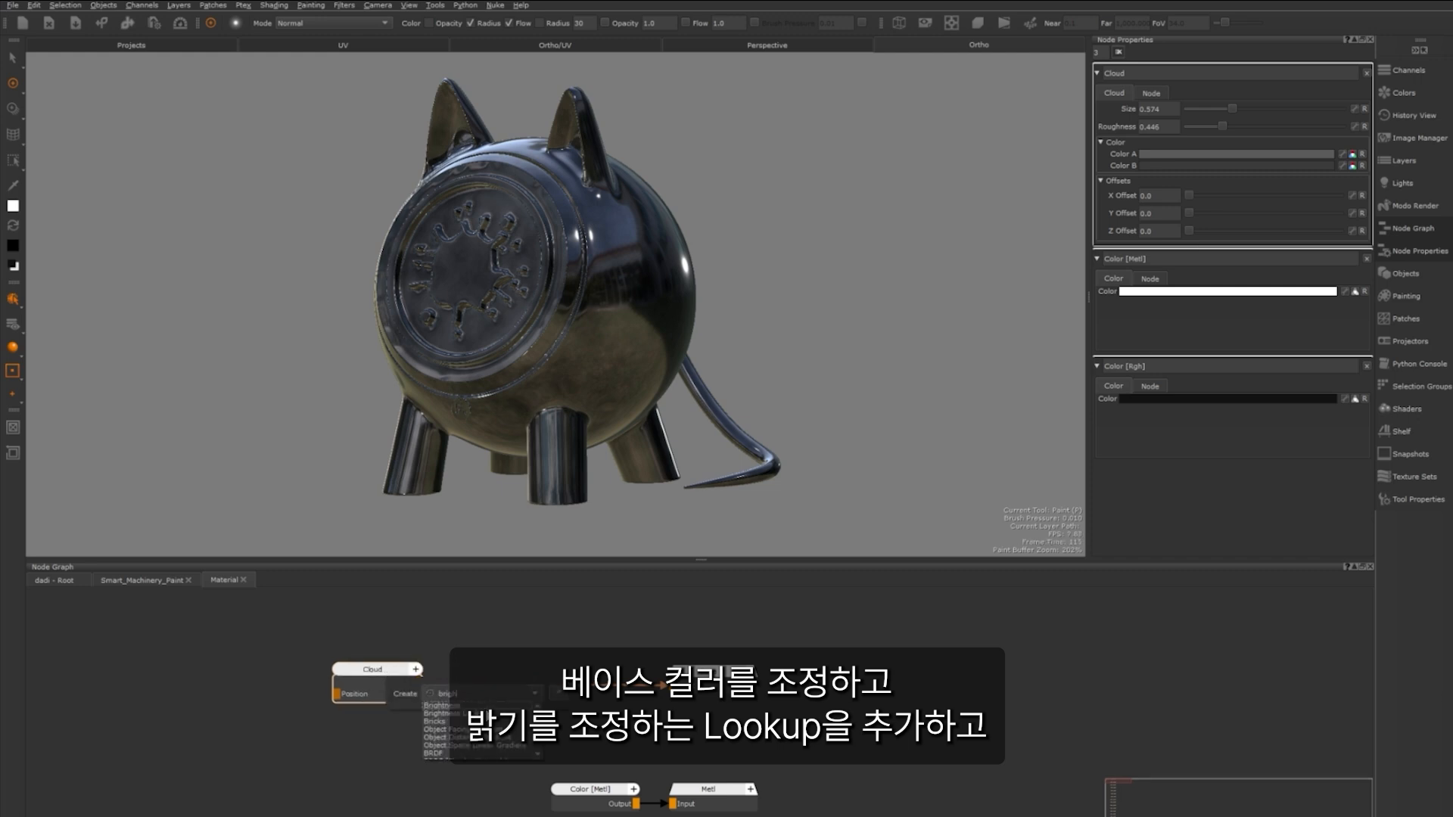
key("Return")
left_click_drag(546, 663, 520, 661)
double_click(520, 665)
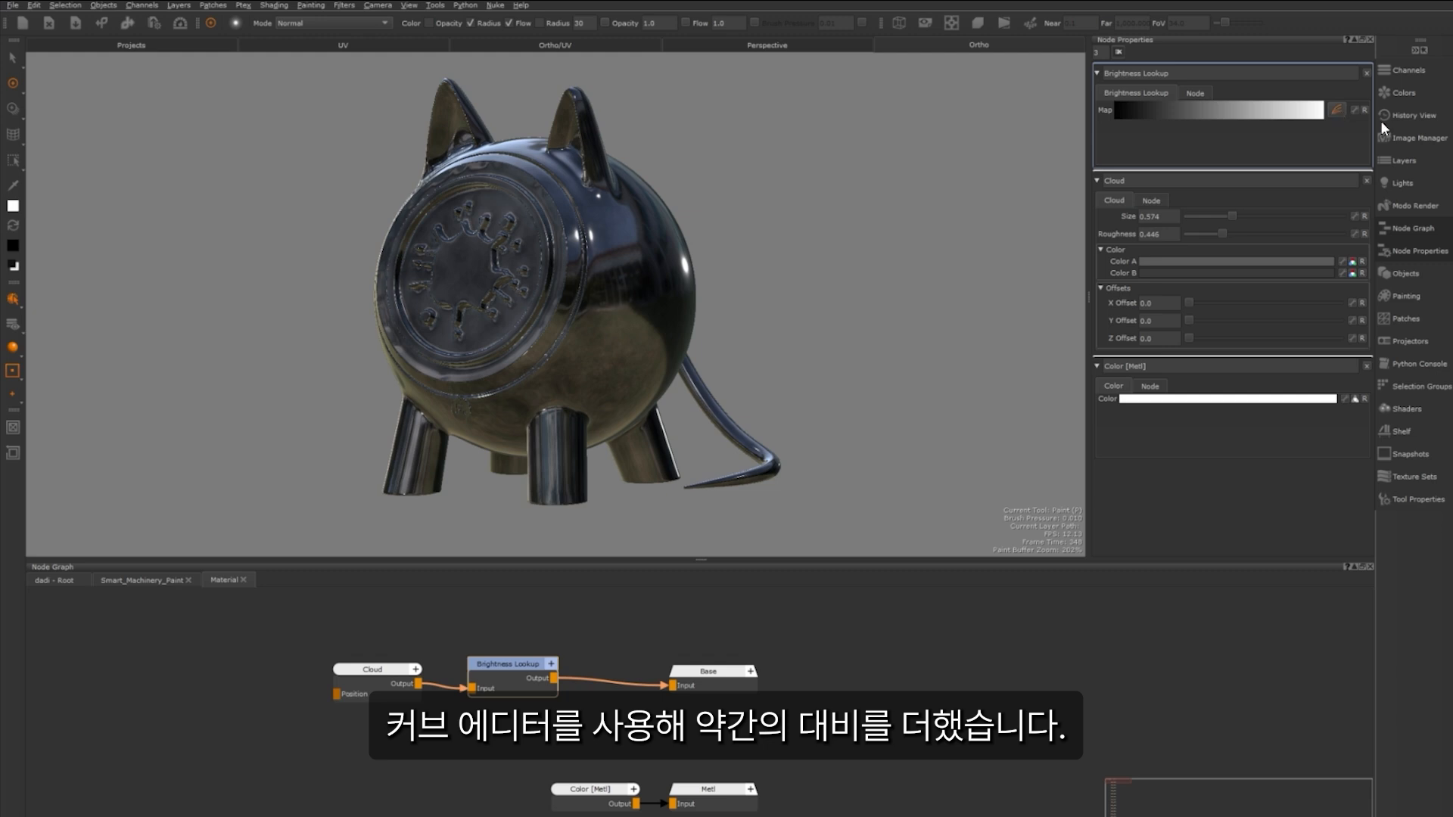
Raise both middle points of the Brightness Lookup curve to brighten the base colour and adjust its contrast
left_click(1336, 110)
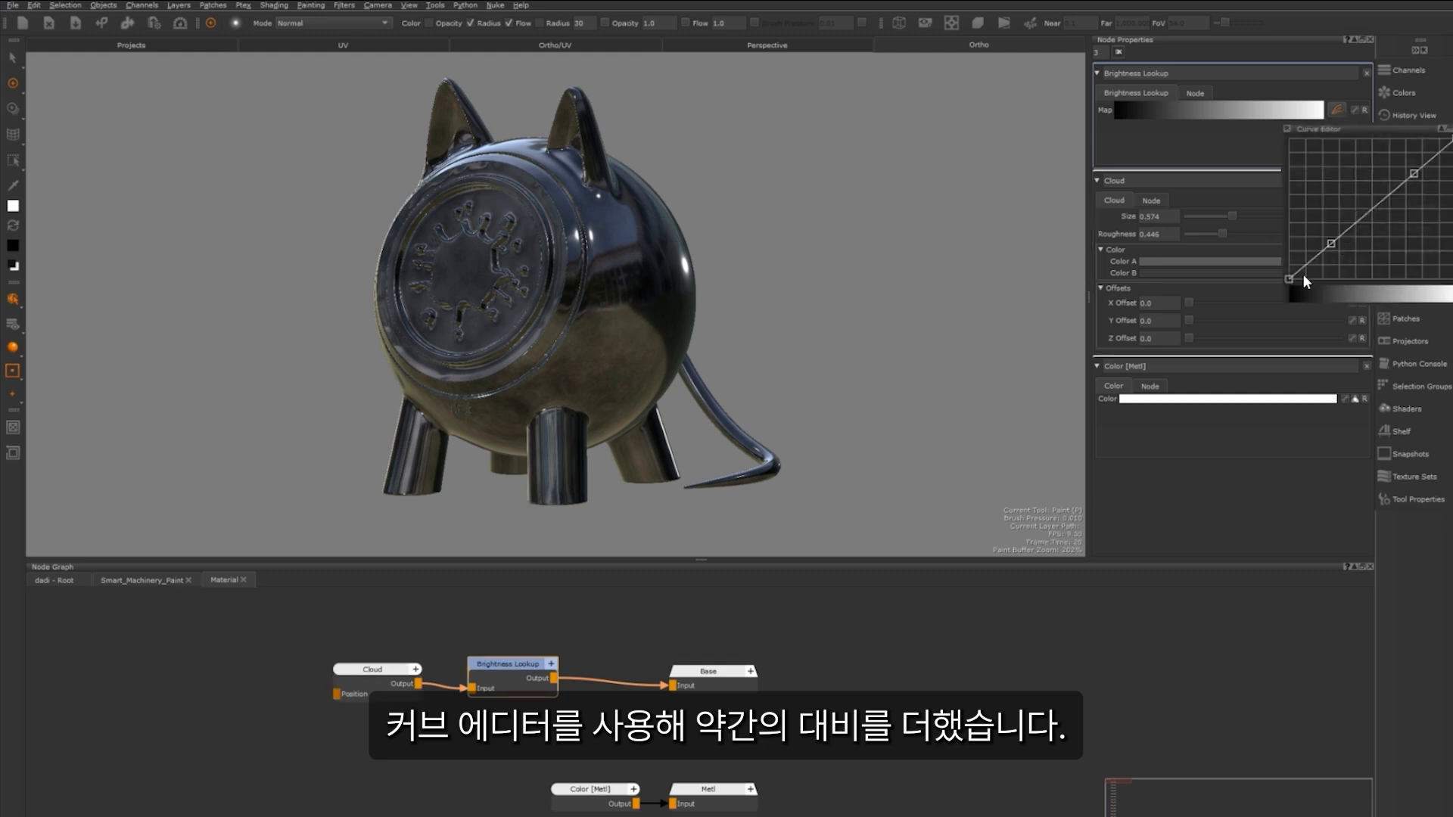
left_click_drag(1331, 245, 1326, 213)
left_click_drag(1413, 173, 1384, 181)
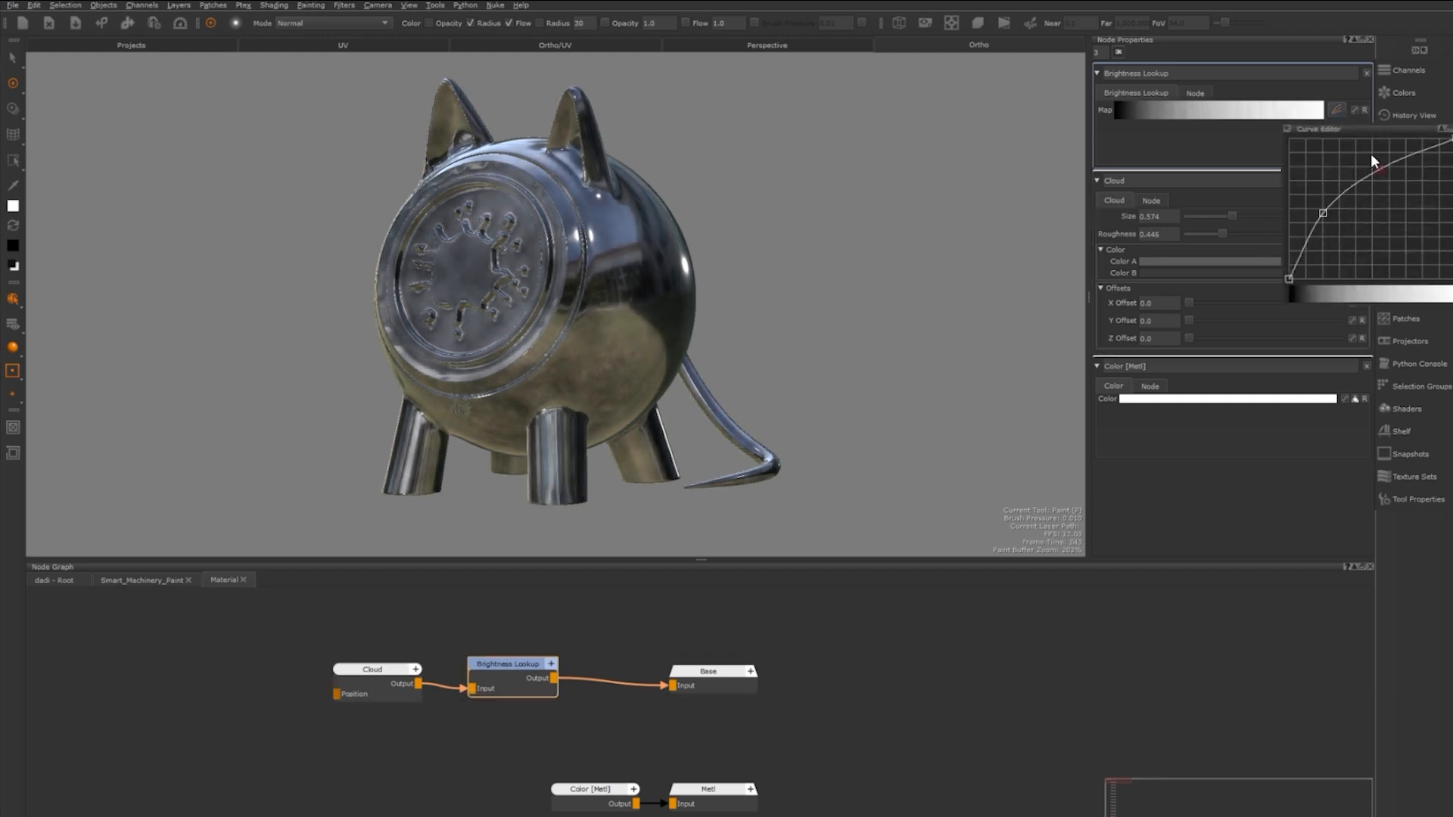
left_click(983, 639)
Look over the material's channel nodes and examine the metal surface on the model from a new angle
scroll(662, 672, "down", 6)
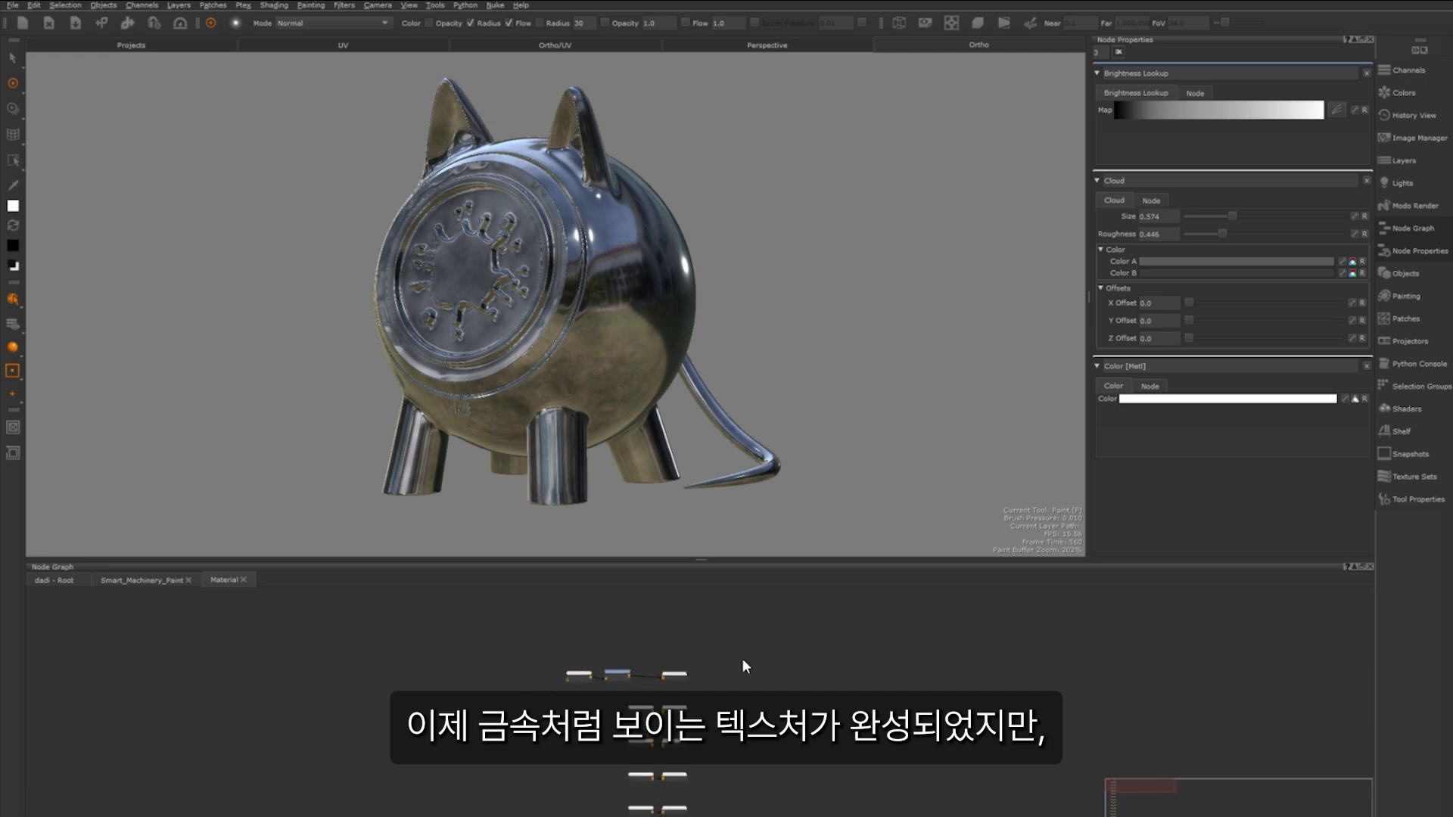
middle_click_drag(844, 661, 700, 676)
middle_click_drag(589, 760, 608, 676)
scroll(484, 711, "up", 6)
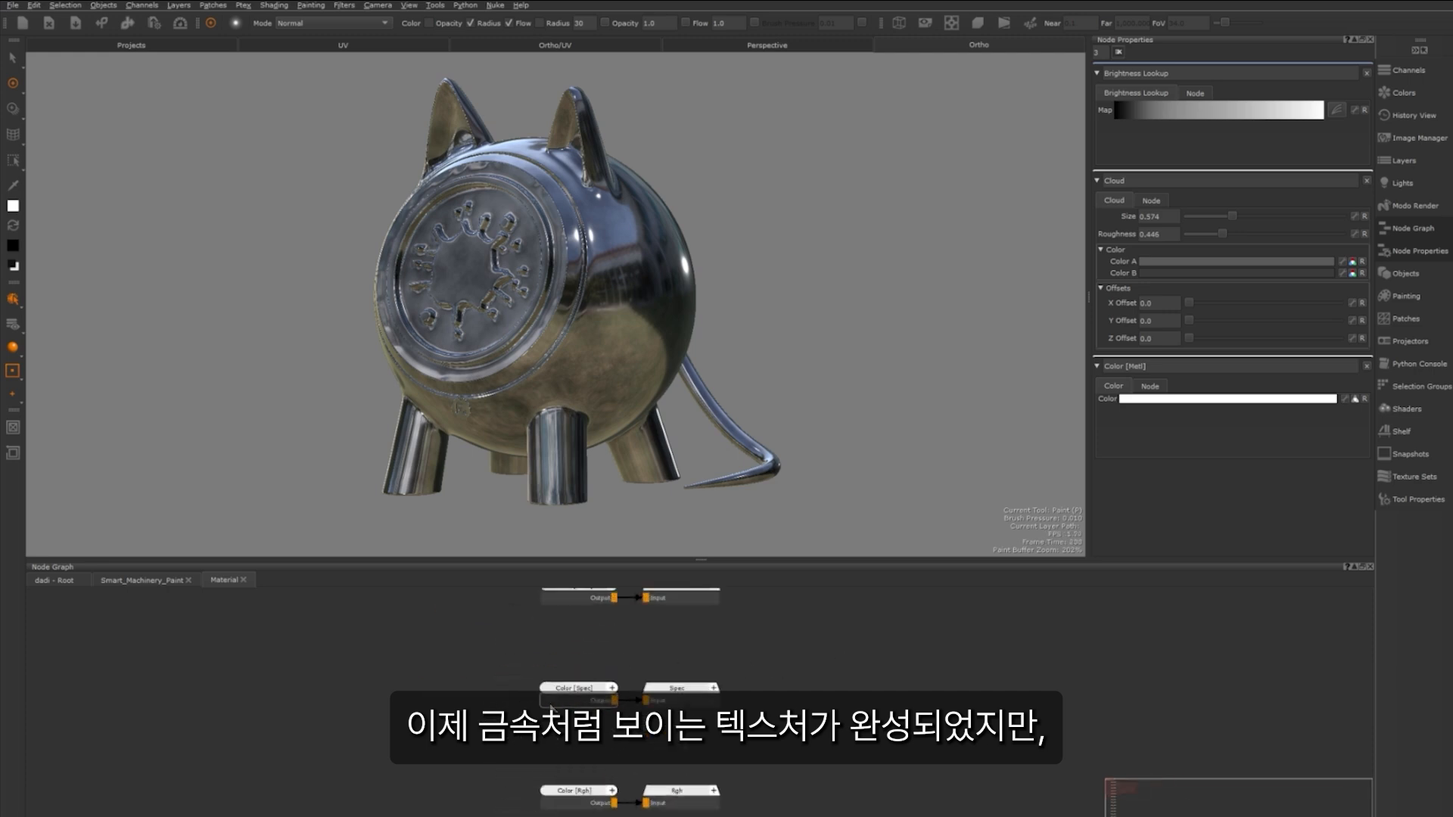
scroll(561, 709, "down", 3)
scroll(593, 760, "down", 3)
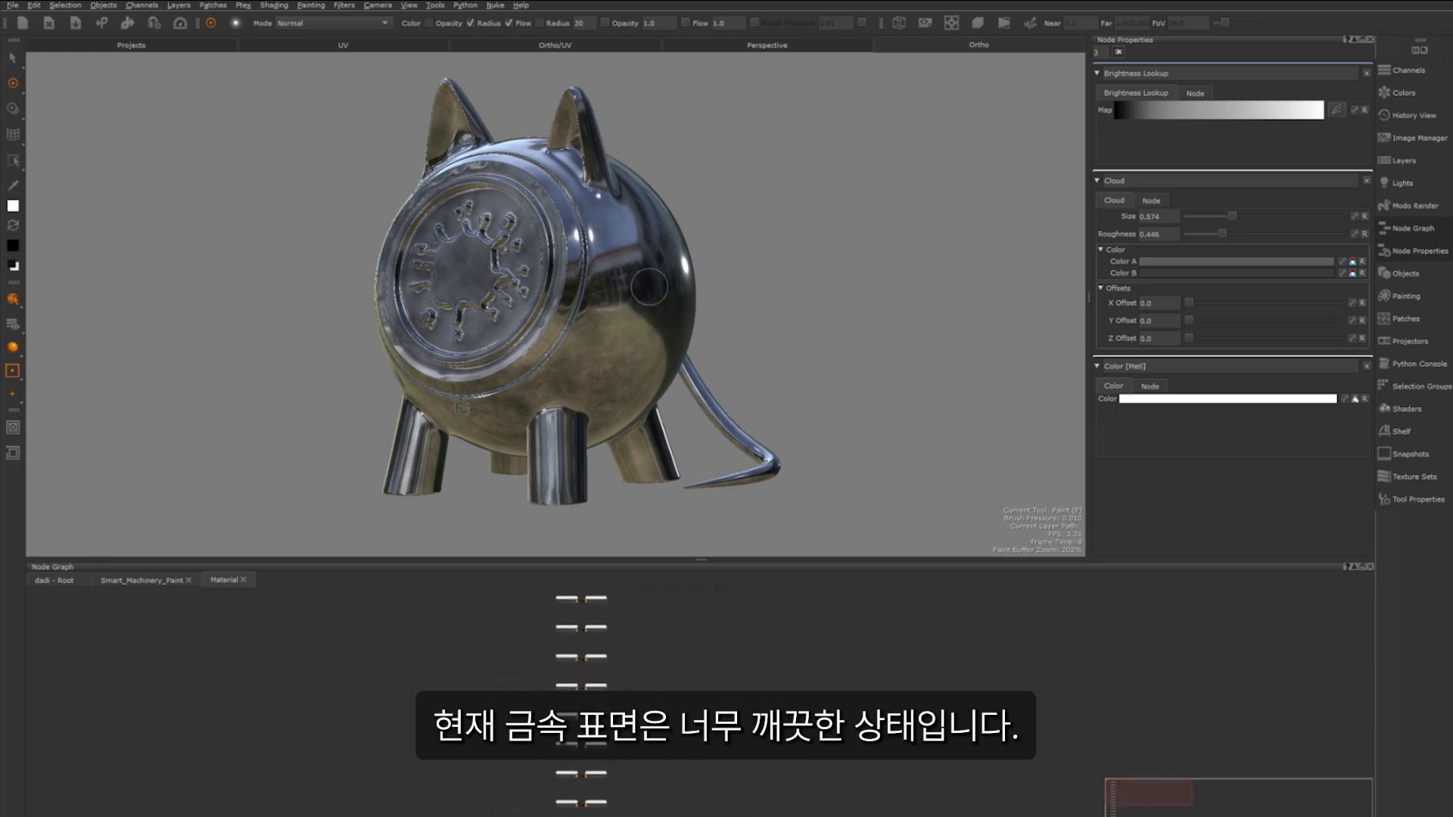
left_click_drag(649, 287, 590, 294, "alt")
mouse_move(590, 286)
right_mouse_down("alt")
mouse_move(871, 271)
mouse_move(583, 298)
right_mouse_up("alt")
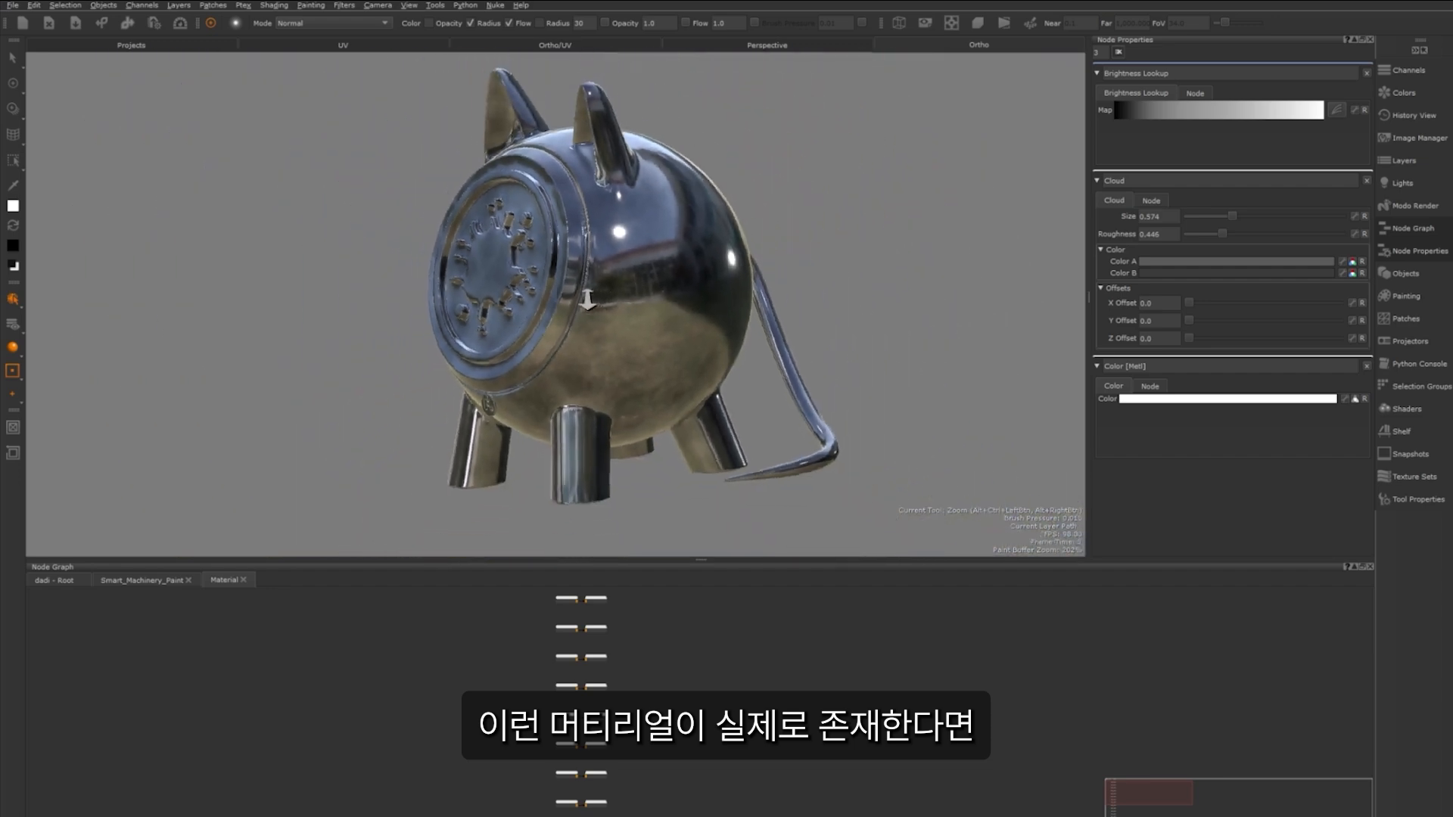
mouse_move(584, 298)
left_mouse_down("alt")
mouse_move(600, 314)
mouse_move(694, 292)
mouse_move(942, 292)
mouse_move(697, 308)
mouse_move(561, 339)
mouse_move(782, 302)
mouse_move(405, 314)
mouse_move(575, 303)
left_mouse_up("alt")
Move the Color [Rgh] node well away from the Rgh input to make room between them
left_click_drag(389, 700, 83, 700)
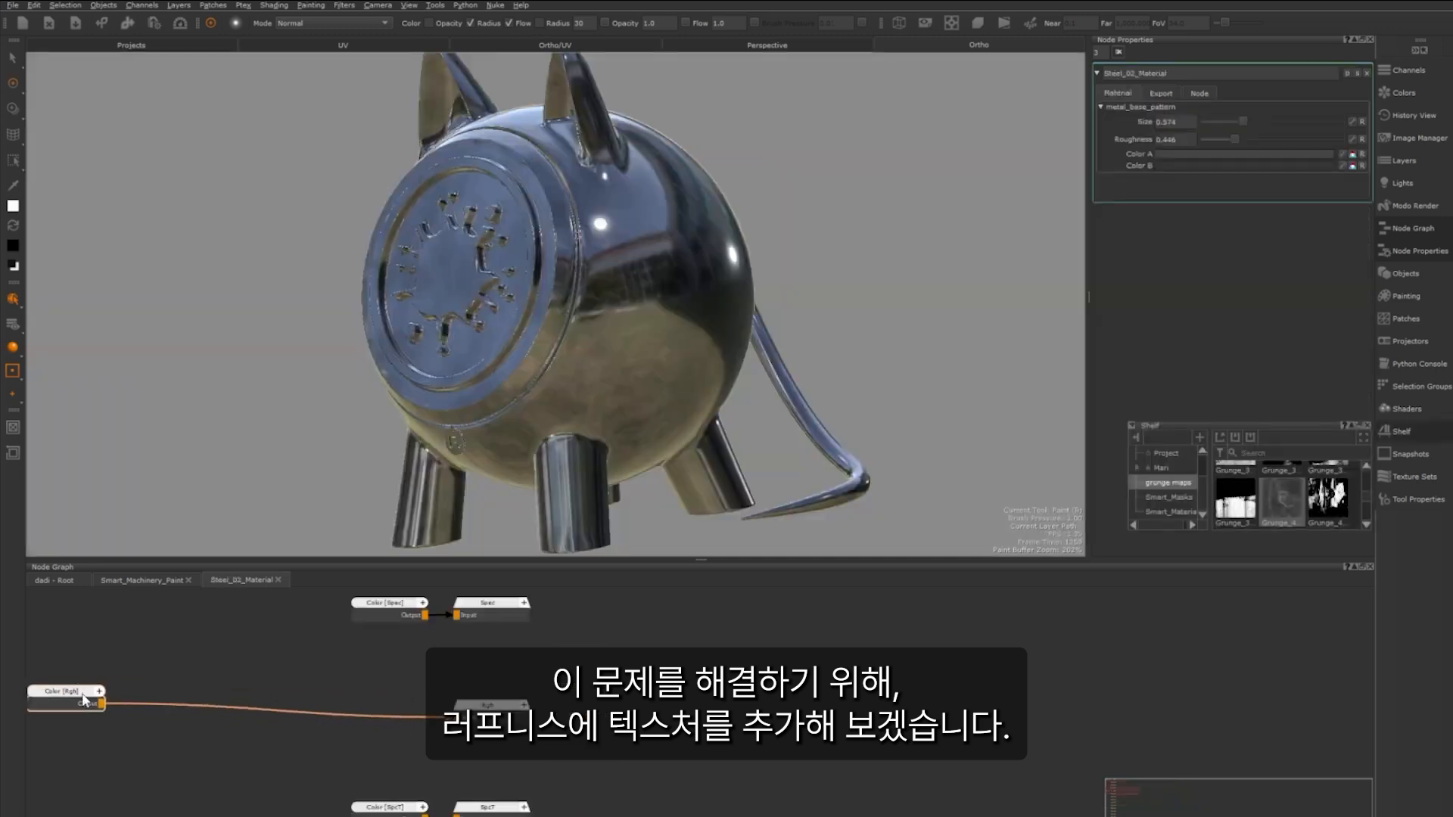
middle_click_drag(84, 700, 300, 671)
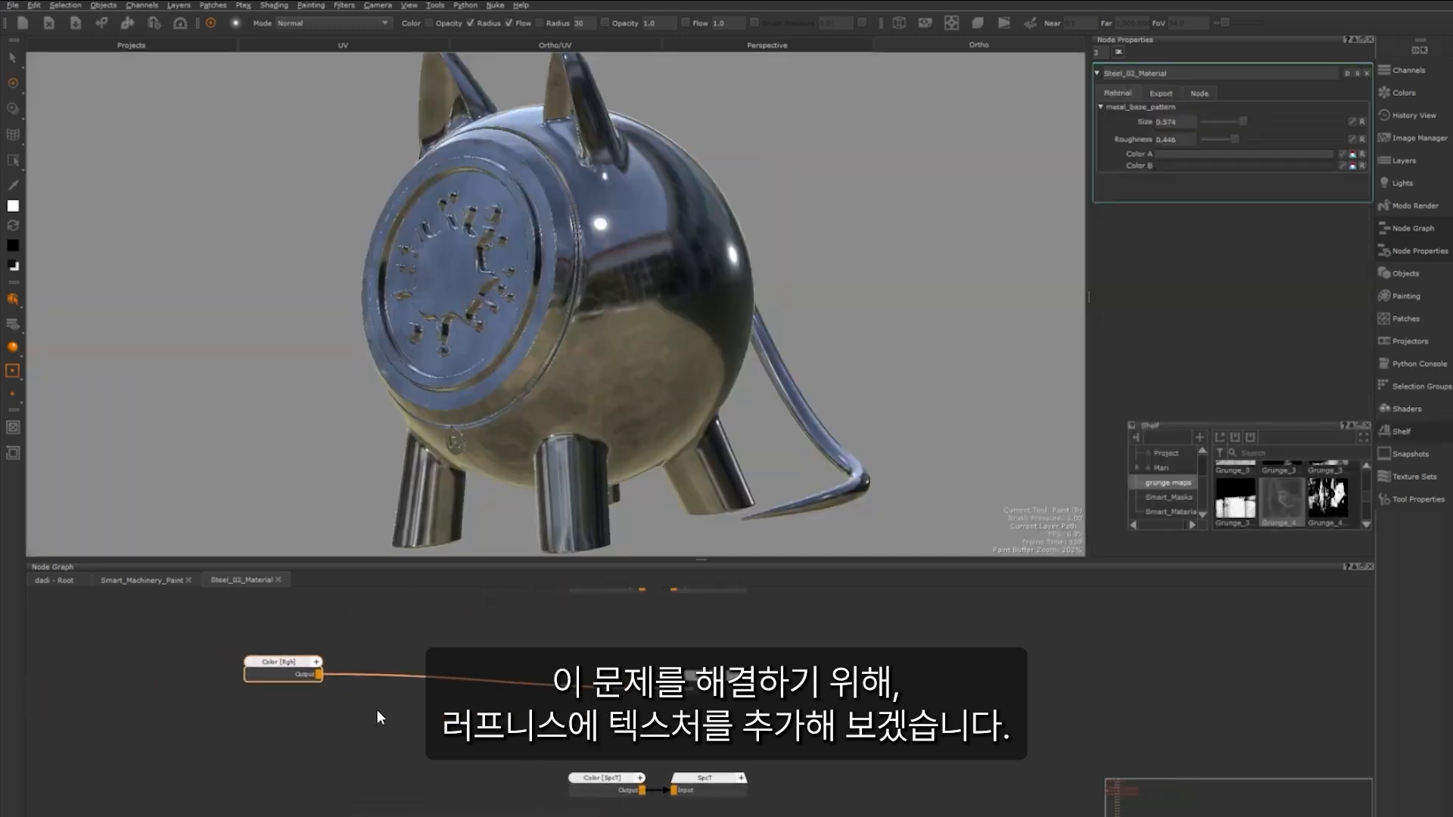
left_click_drag(299, 672, 173, 695)
middle_click_drag(334, 738, 434, 700)
scroll(481, 681, "down", 3)
Create a new Cloud node near Color [Rgh] as the roughness texture
left_click(441, 629)
key("Tab")
type("clo")
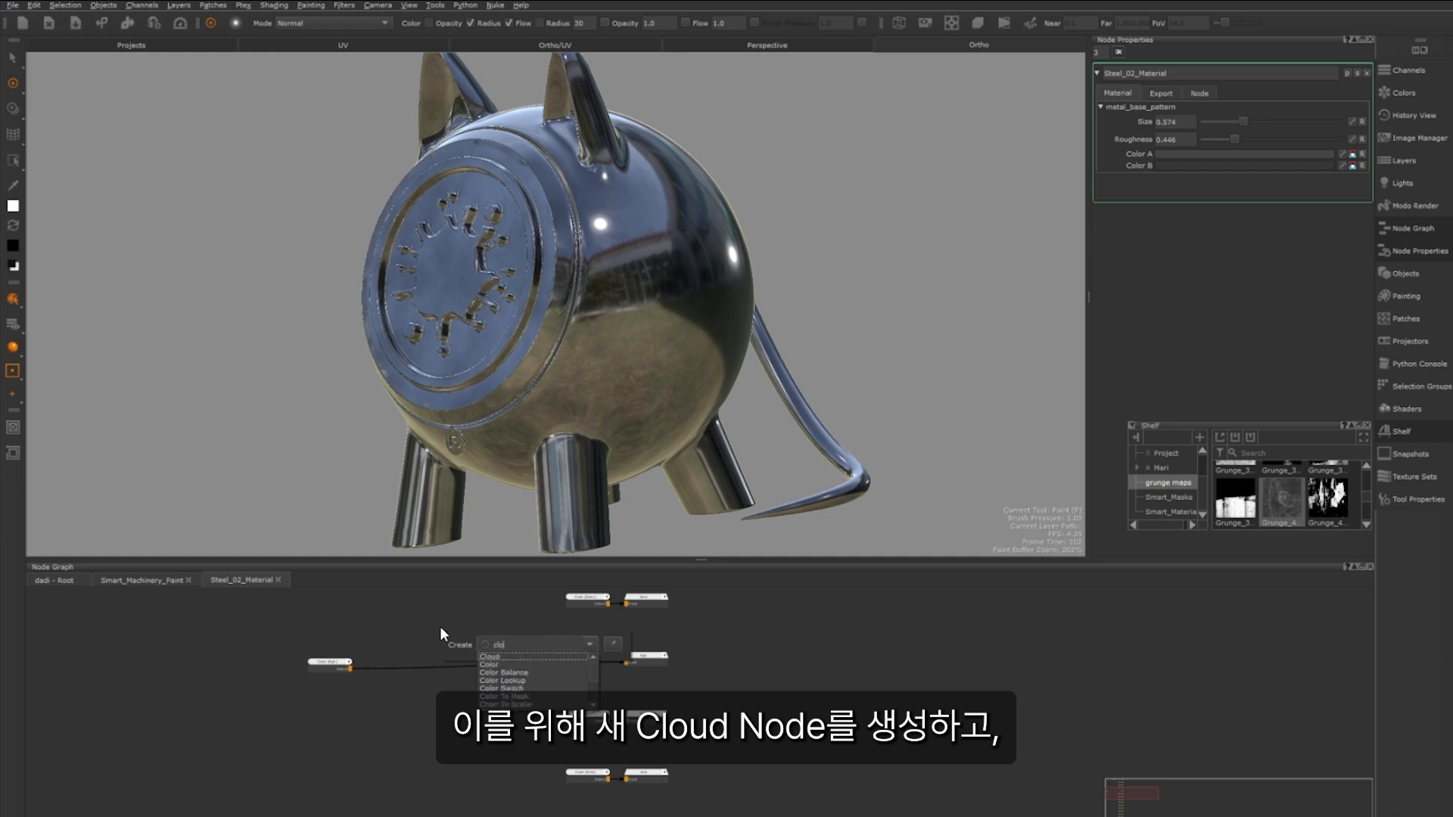
type("ud")
left_click(523, 656)
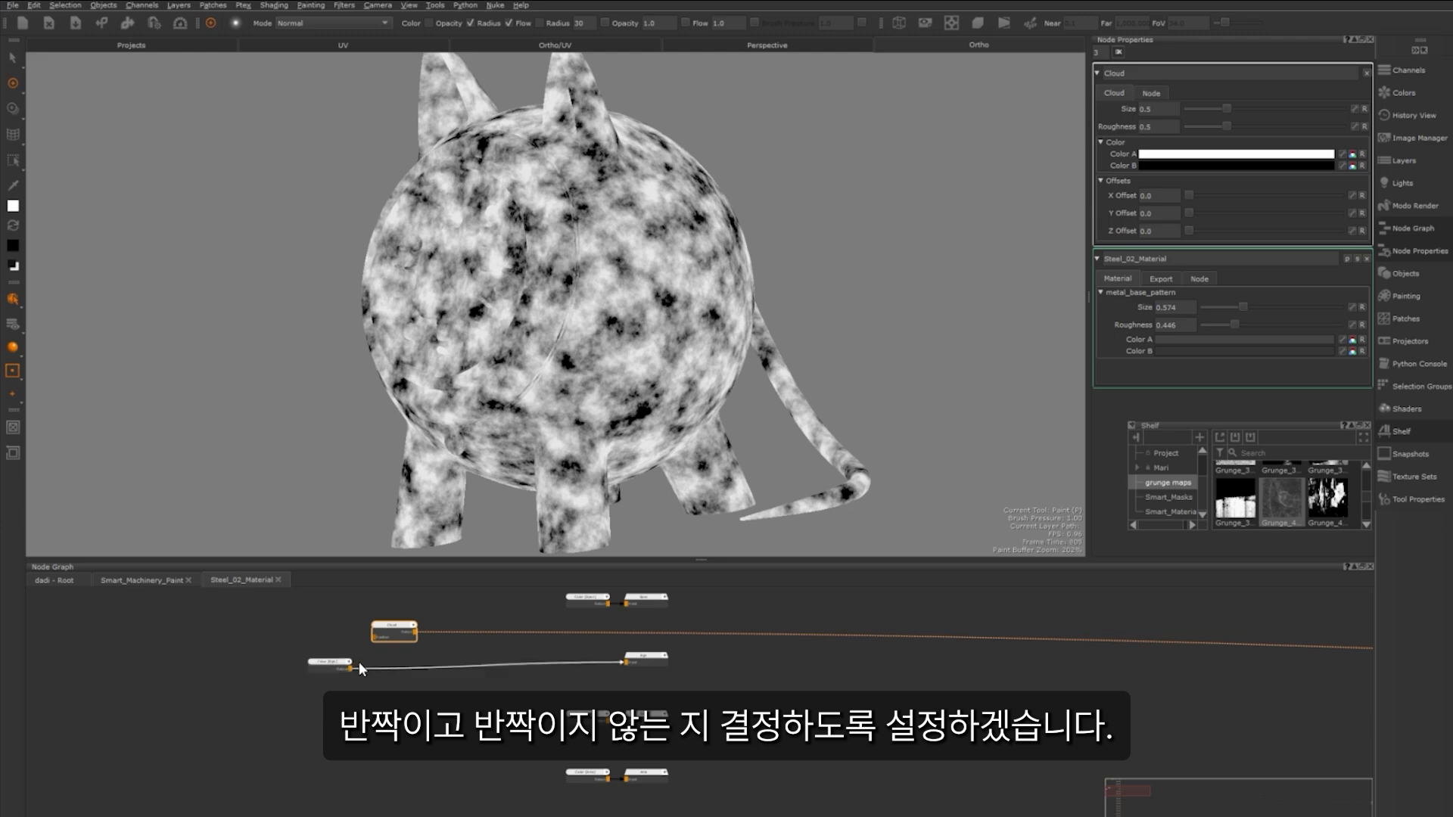
Insert a Merge node between Color [Rgh] and Rgh, and connect the new Cloud's output to its Over input
left_click_drag(400, 628, 381, 715)
key("m")
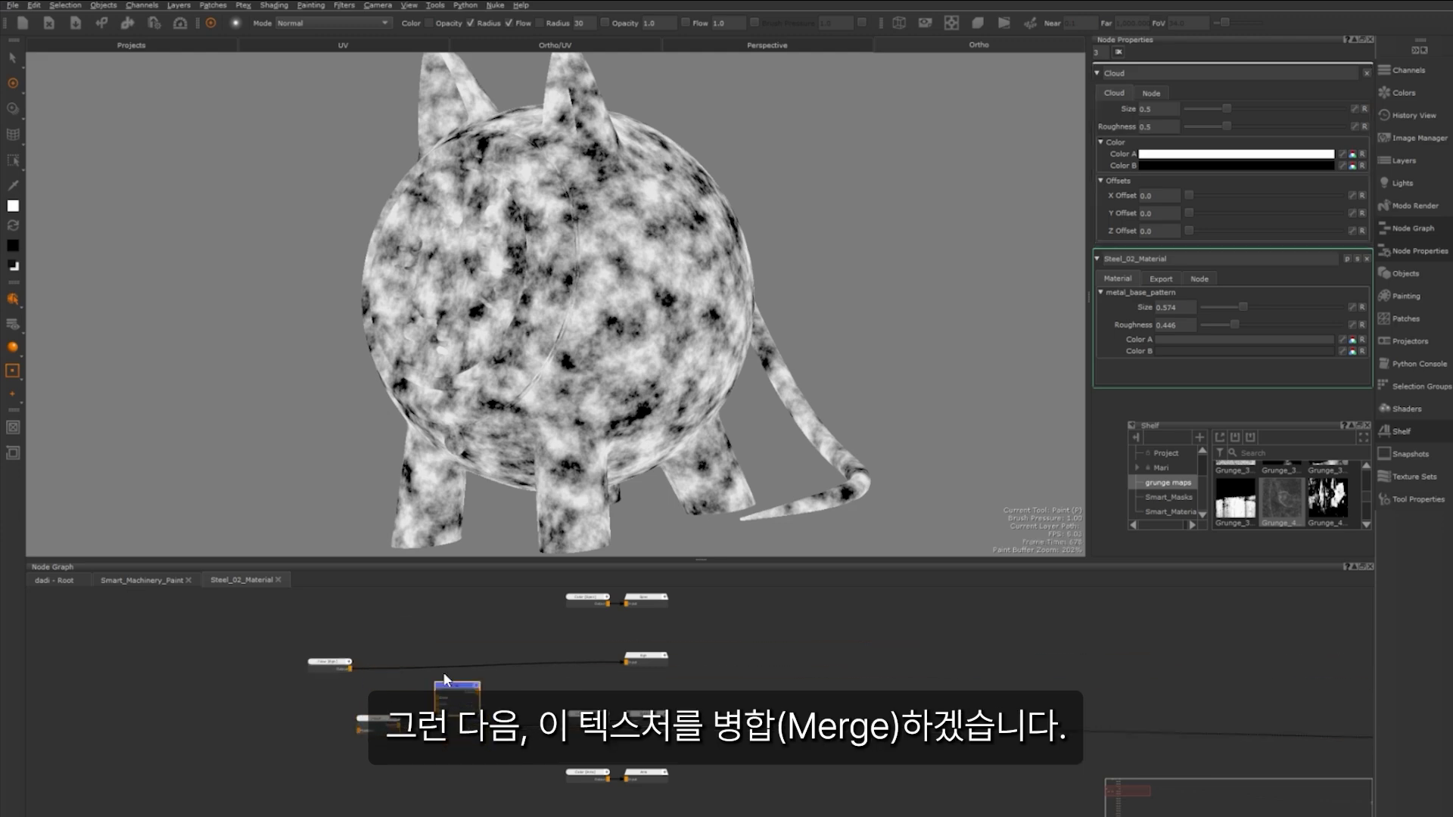
left_click_drag(456, 679, 425, 663)
scroll(400, 718, "up", 4)
left_click_drag(318, 716, 414, 653)
Set the roughness Merge node's blending mode to Screen
double_click(442, 615)
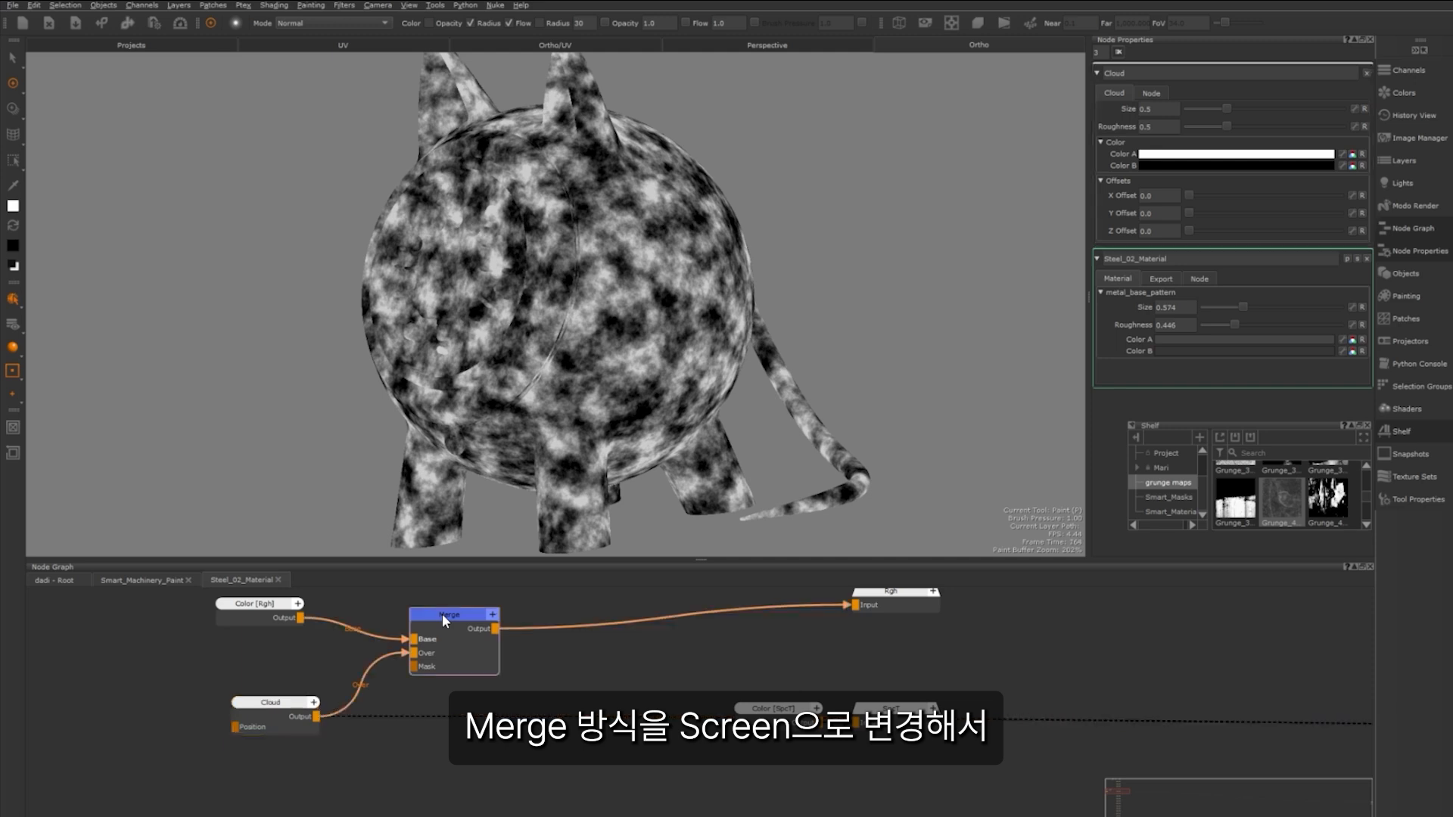
left_click(1219, 107)
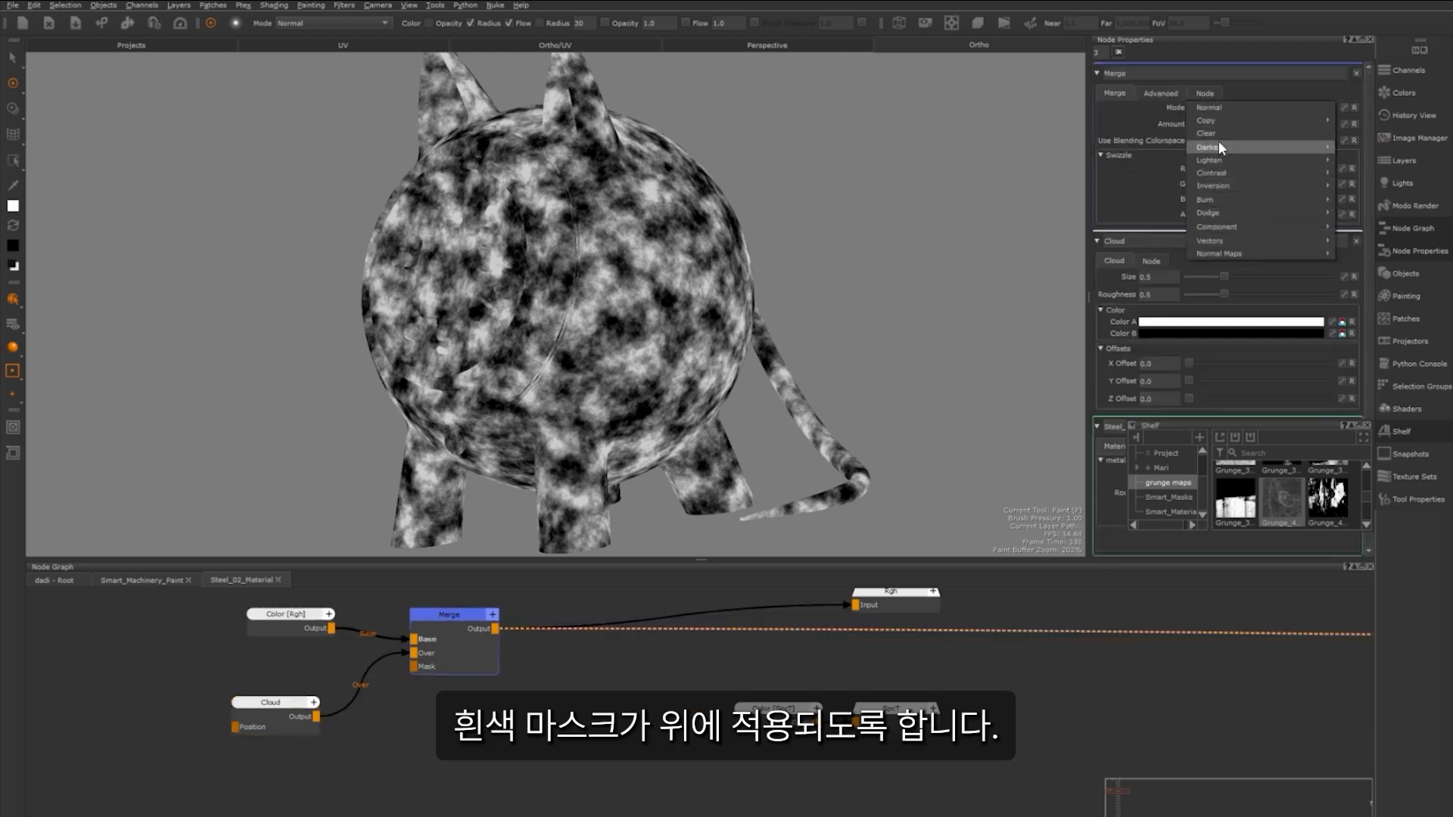
left_click(1218, 144)
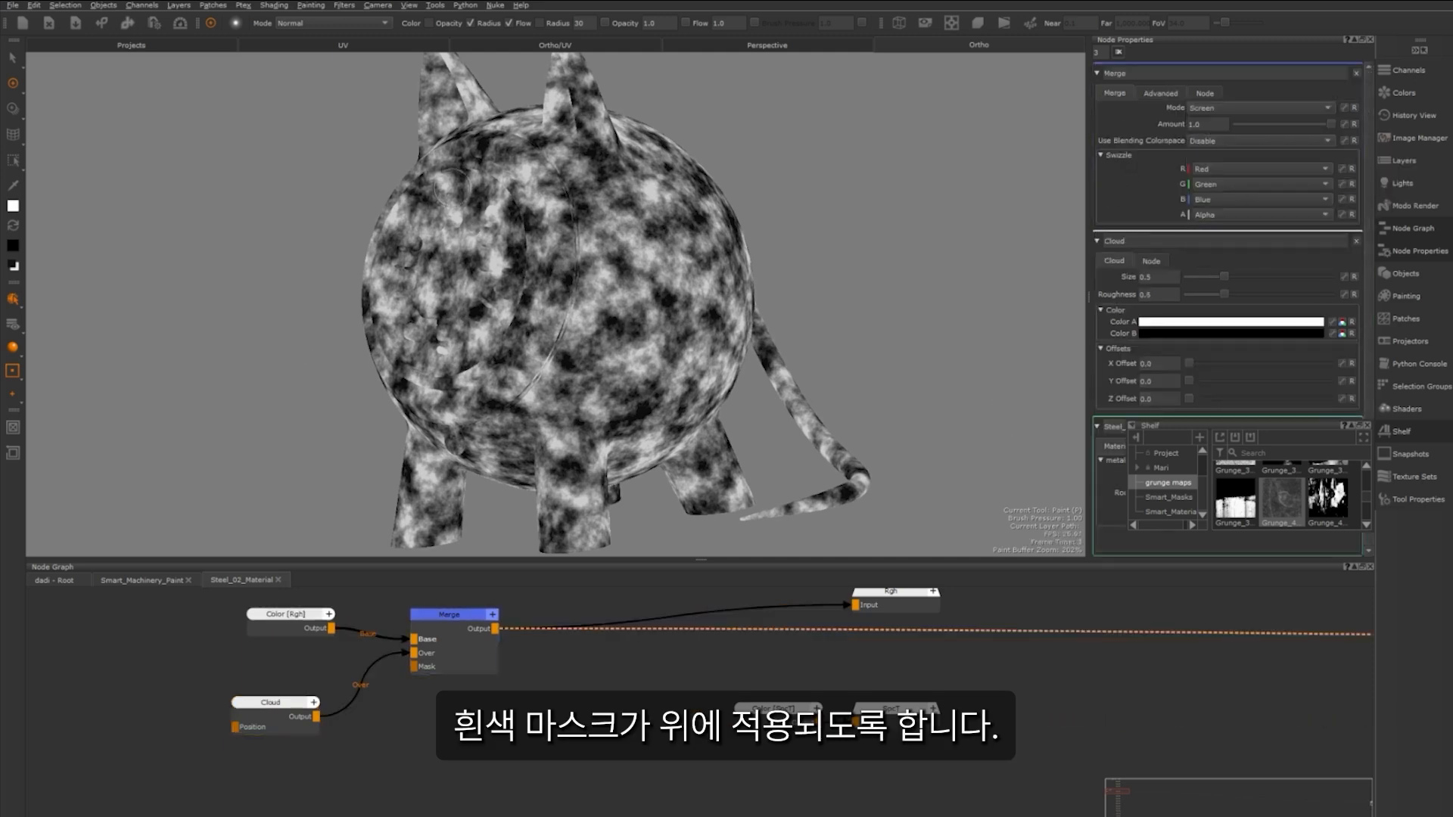
Return to the Smart_Machinery_Paint graph and preview Steel_02_Material with Principled BRDF shading
scroll(454, 681, "down", 5)
left_click(52, 574)
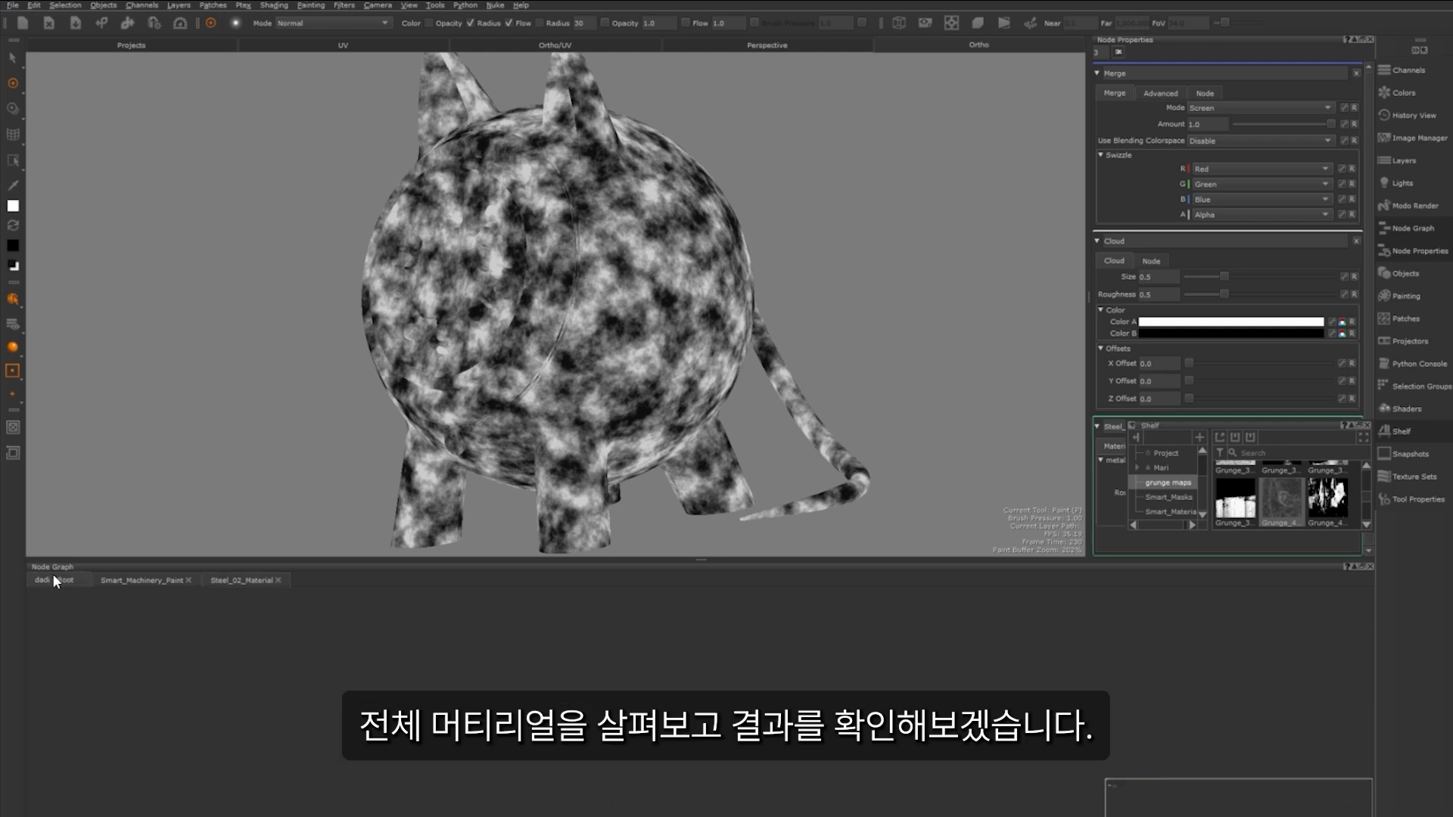
right_click(523, 736)
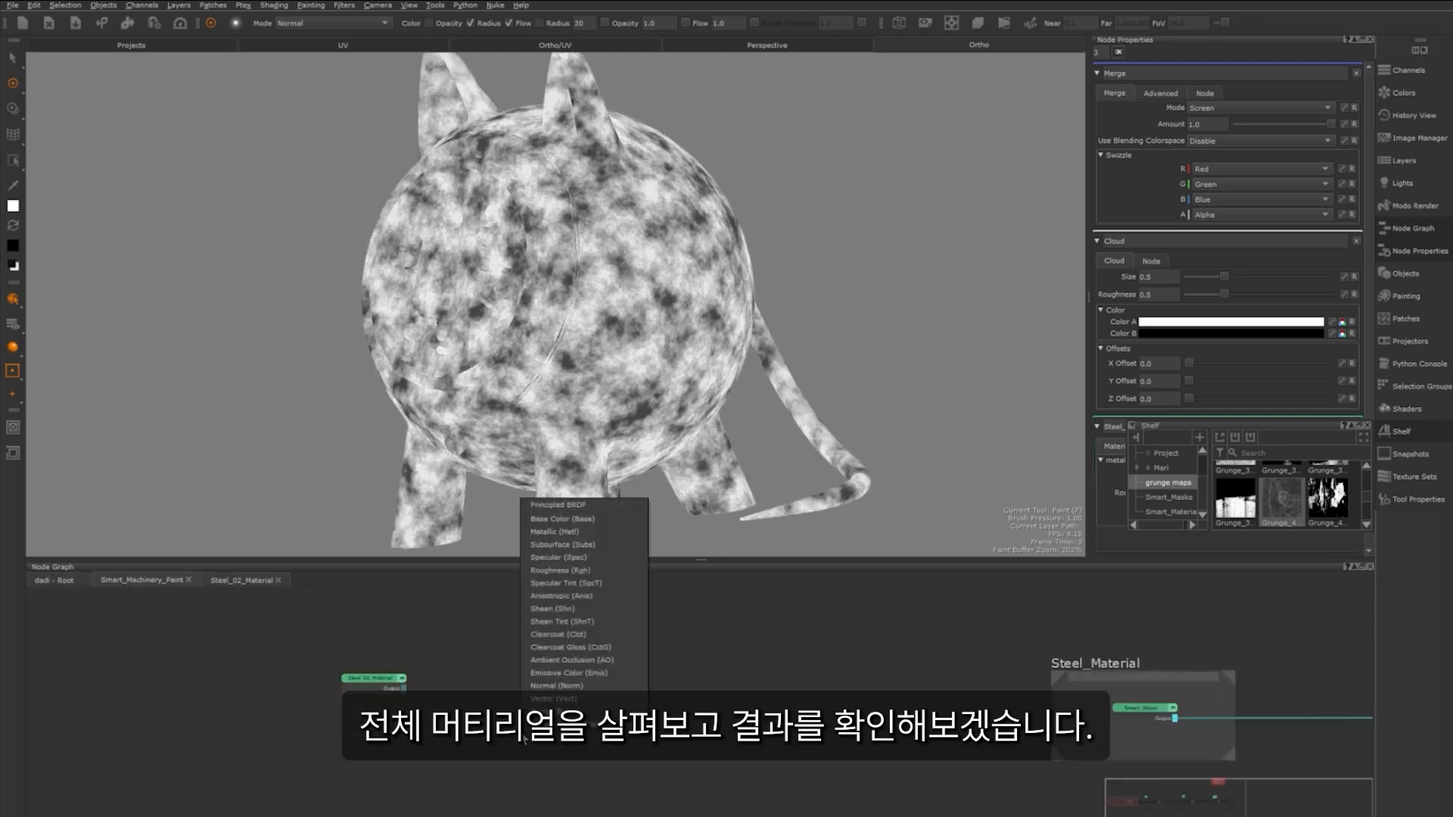
left_click(601, 504)
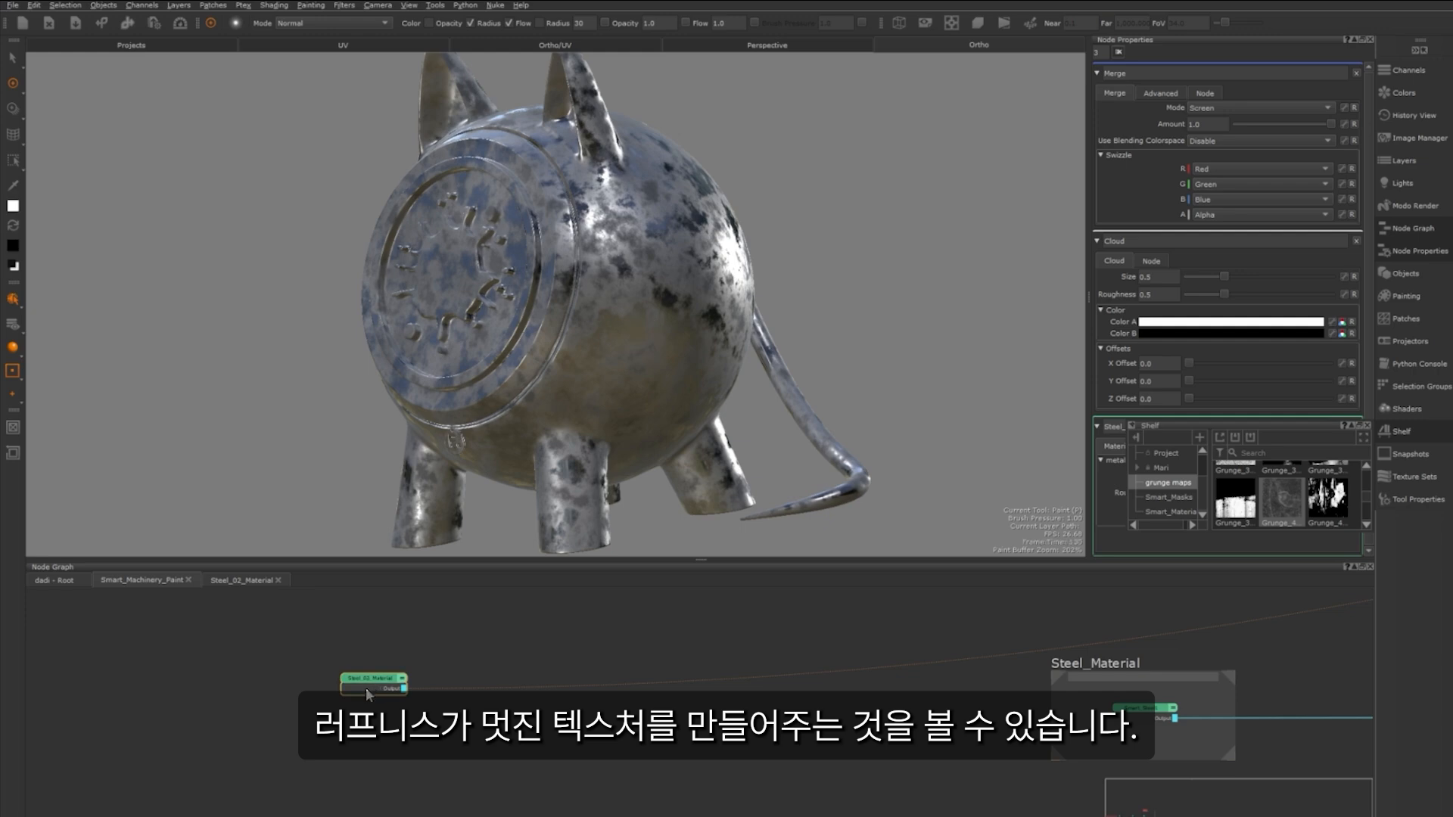
Go back inside Steel_02_Material and set the roughness Cloud's size to about 0.598 and its roughness to 0.444
double_click(371, 684)
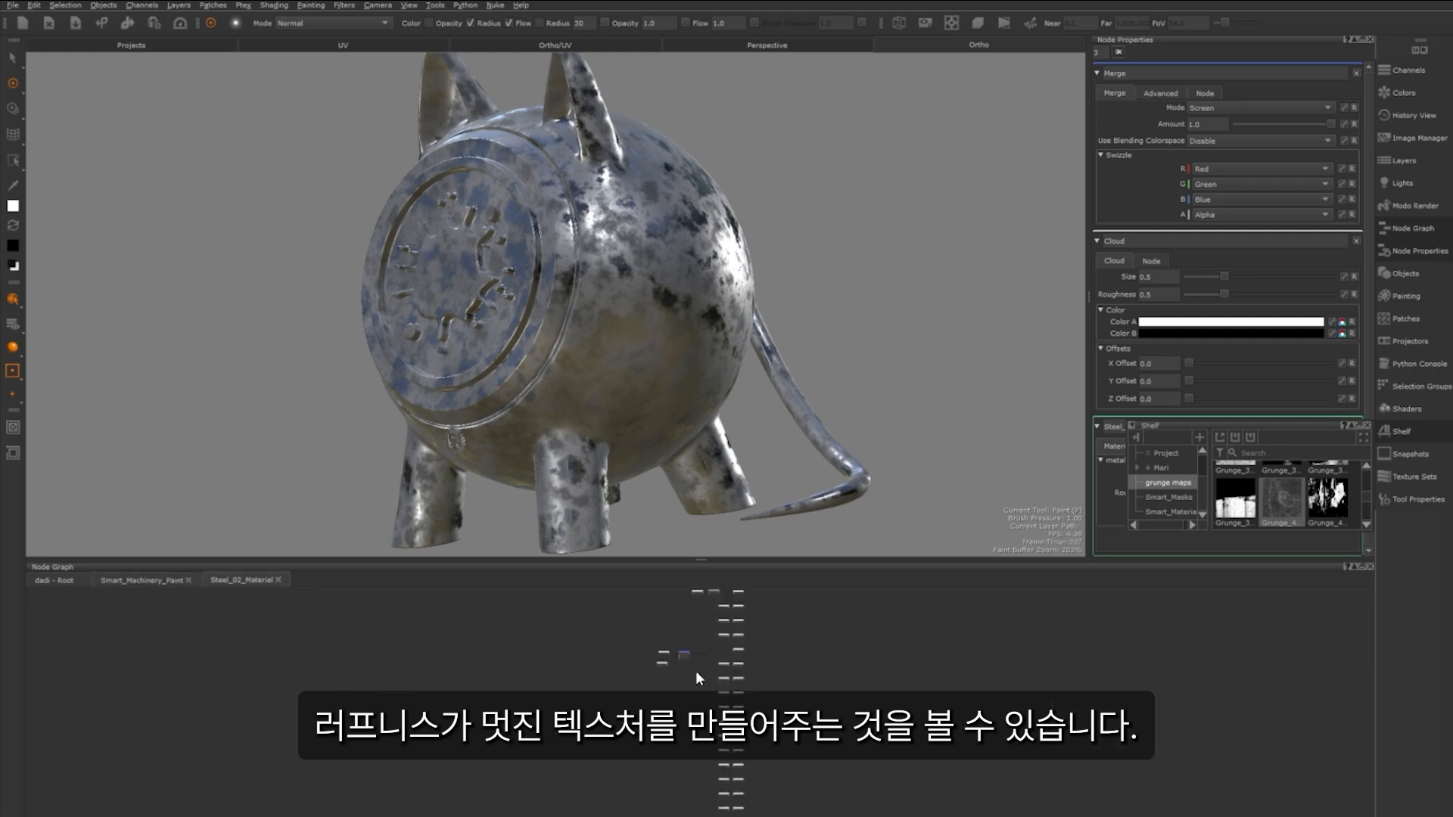
scroll(696, 672, "up", 7)
middle_click_drag(696, 672, 587, 753)
left_click(411, 741)
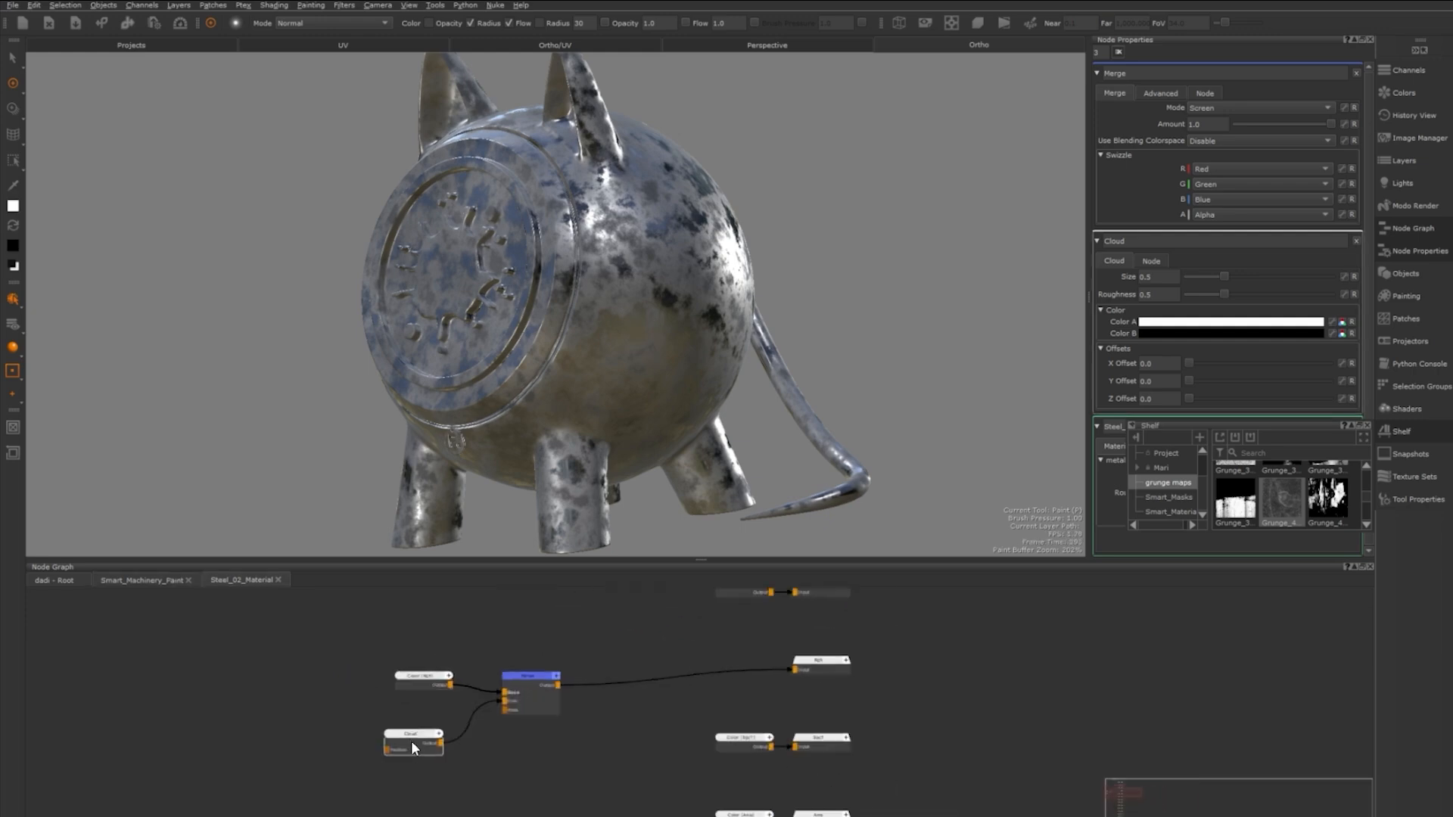
left_click_drag(1224, 107, 1230, 110)
left_click_drag(1224, 126, 1219, 127)
Reduce the roughness Merge amount to about 0.28 and check the subtler effect on the model
double_click(529, 680)
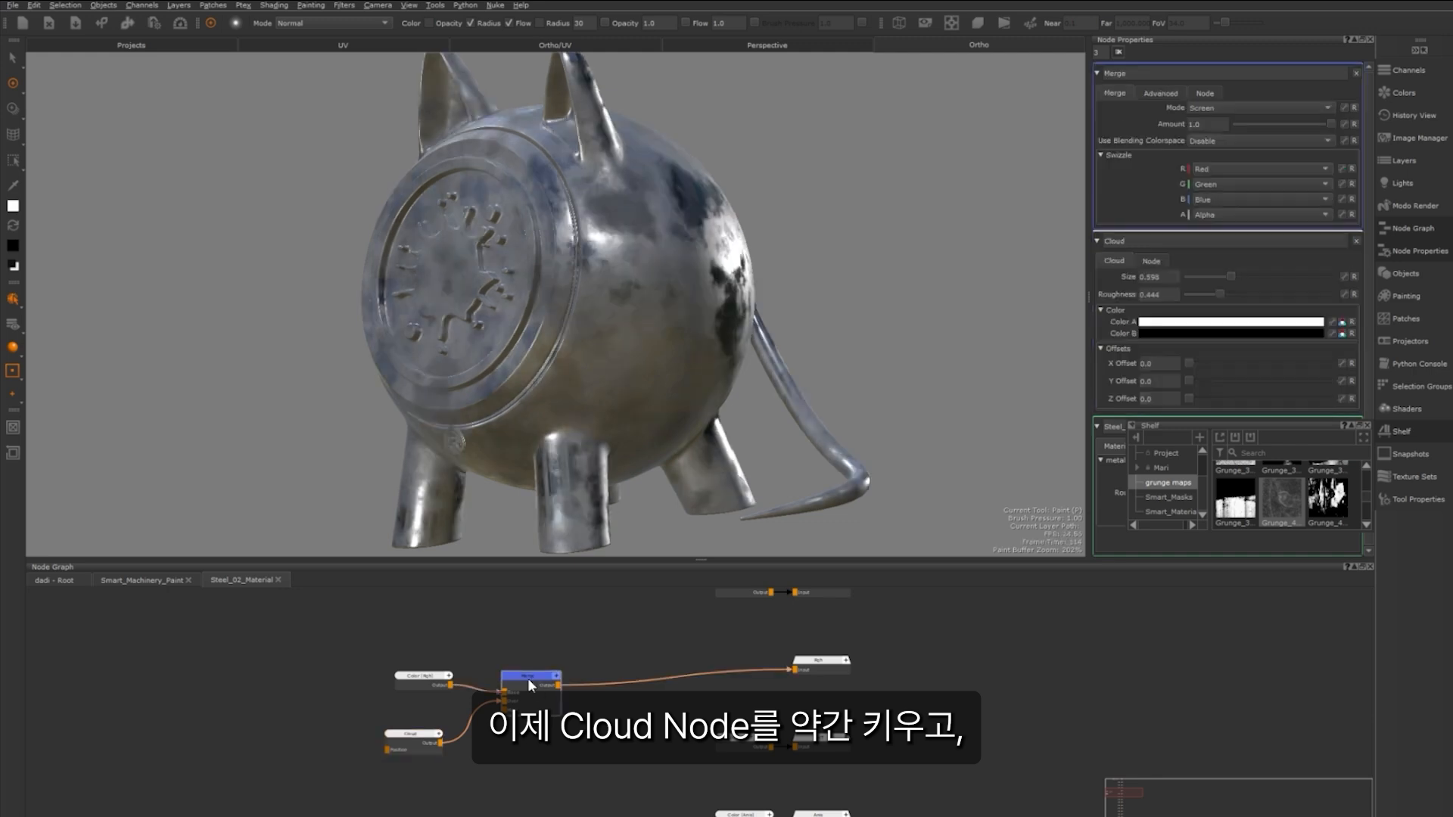
left_click_drag(1327, 121, 1259, 130)
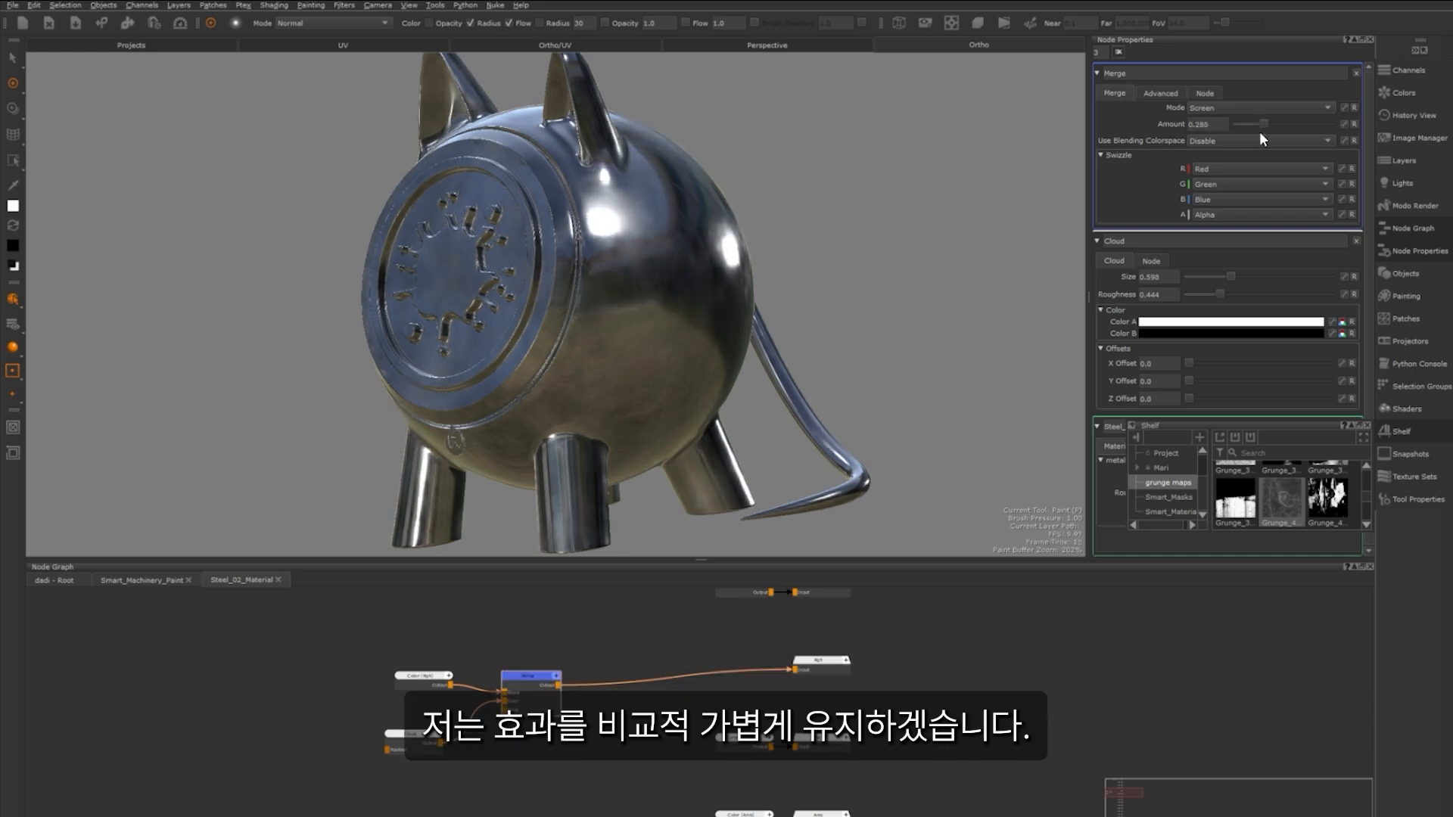
left_click_drag(543, 307, 672, 373, "alt")
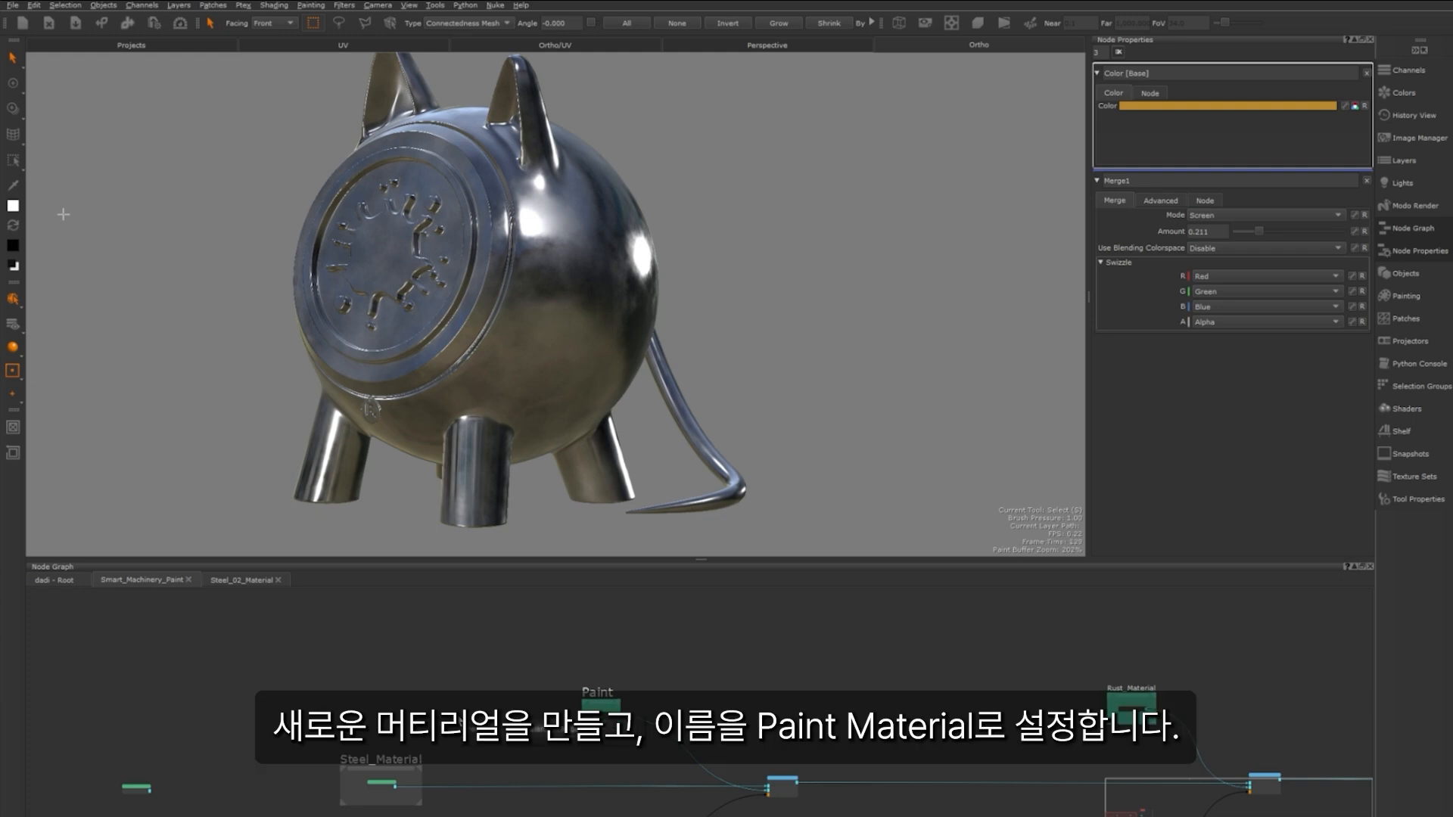
Create a Principled BRDF material node with default colors and rename it Paint02_Material
type("t")
key("Return")
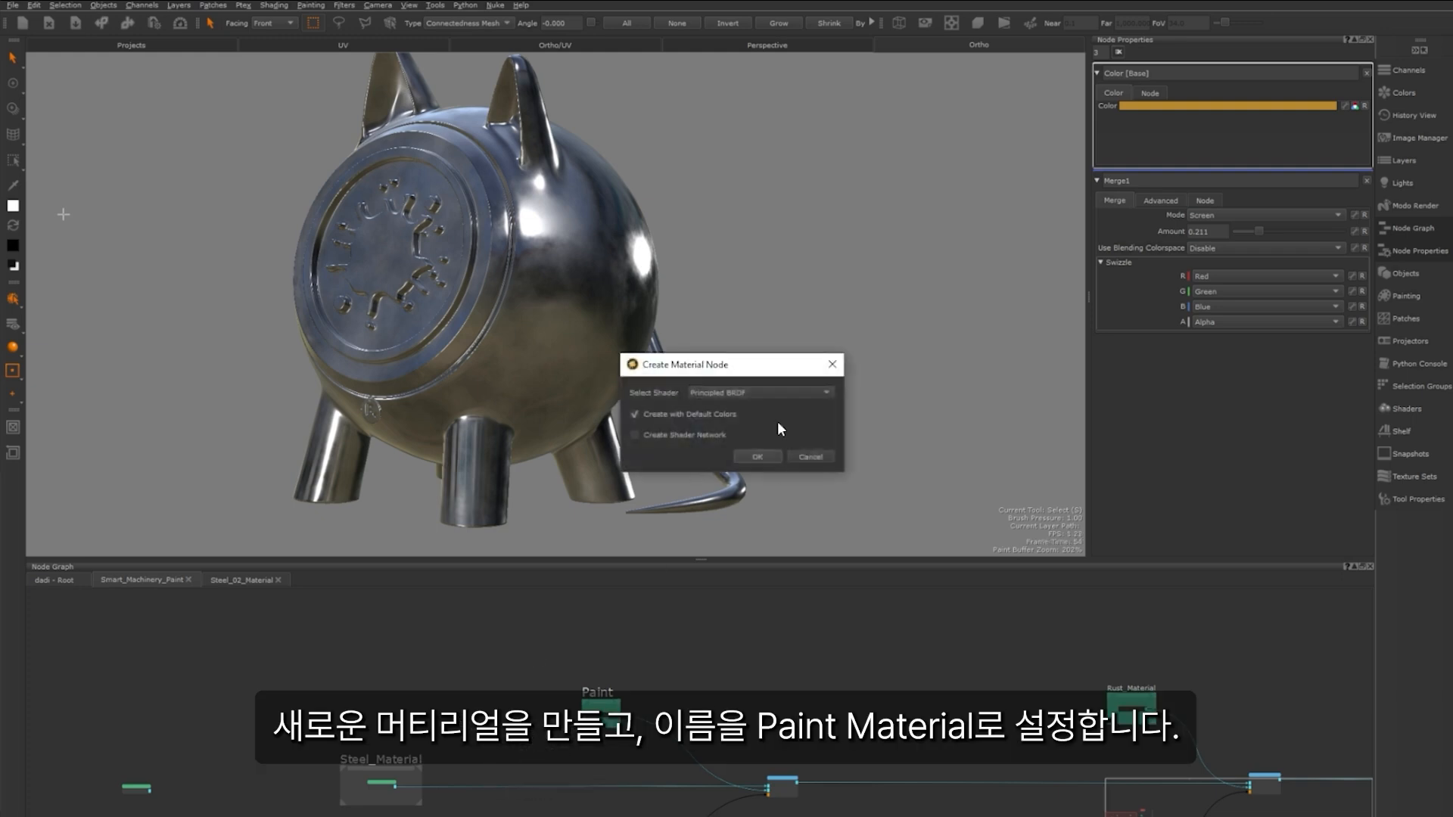
left_click(755, 458)
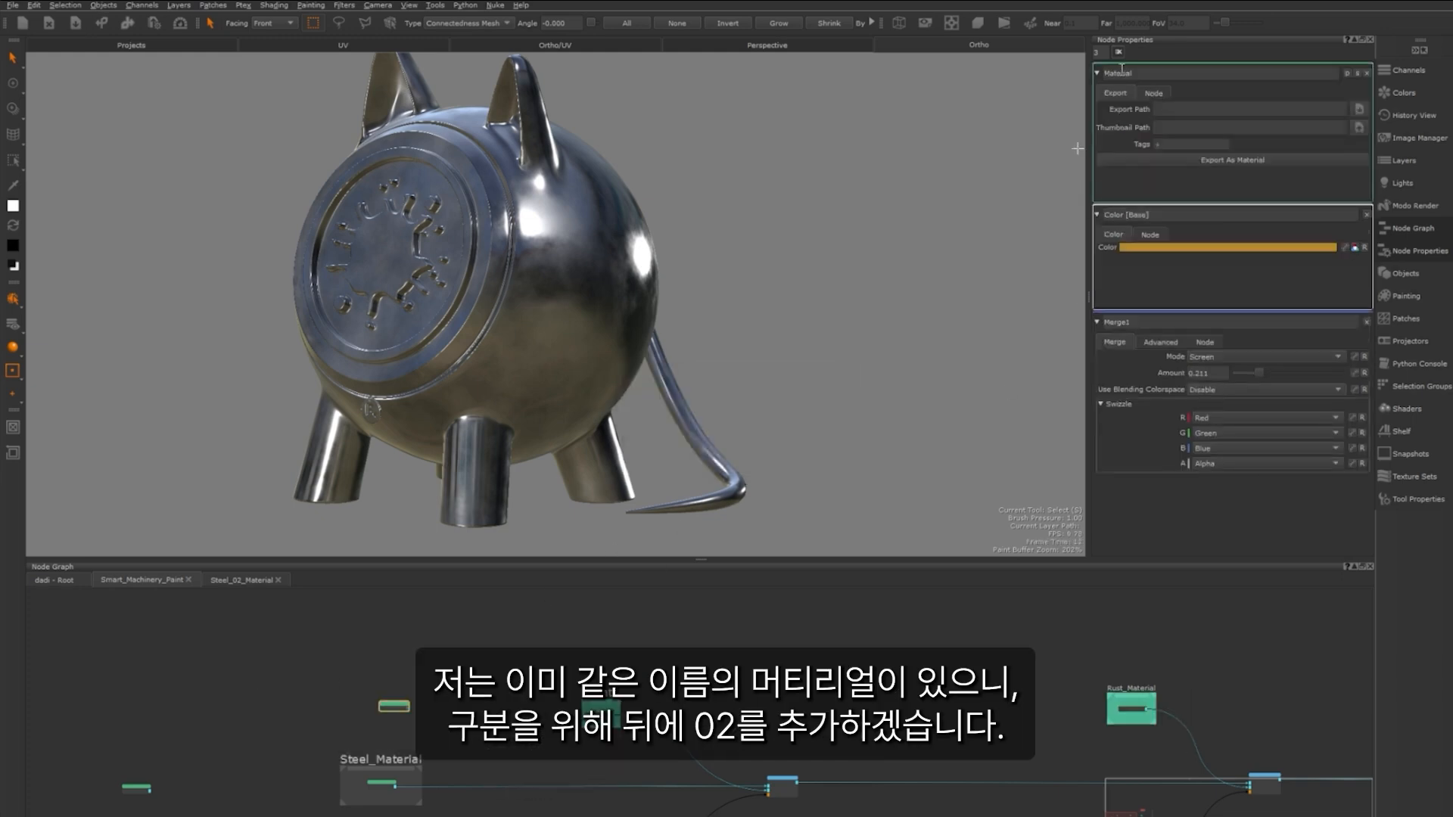
left_click(1110, 77)
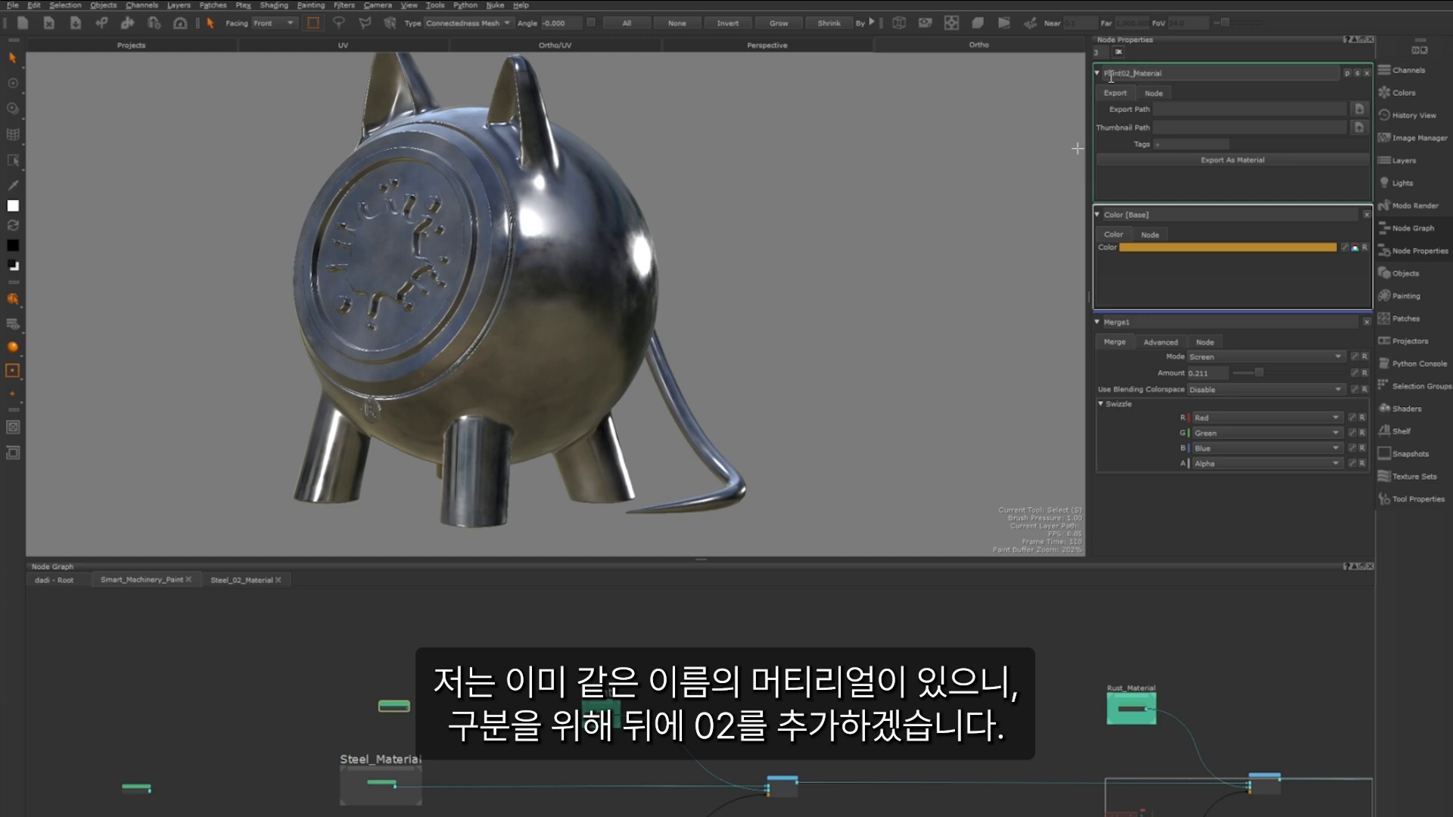
Preview Paint02_Material on the model with Principled BRDF shading and open the material's internal graph
scroll(438, 688, "up", 5)
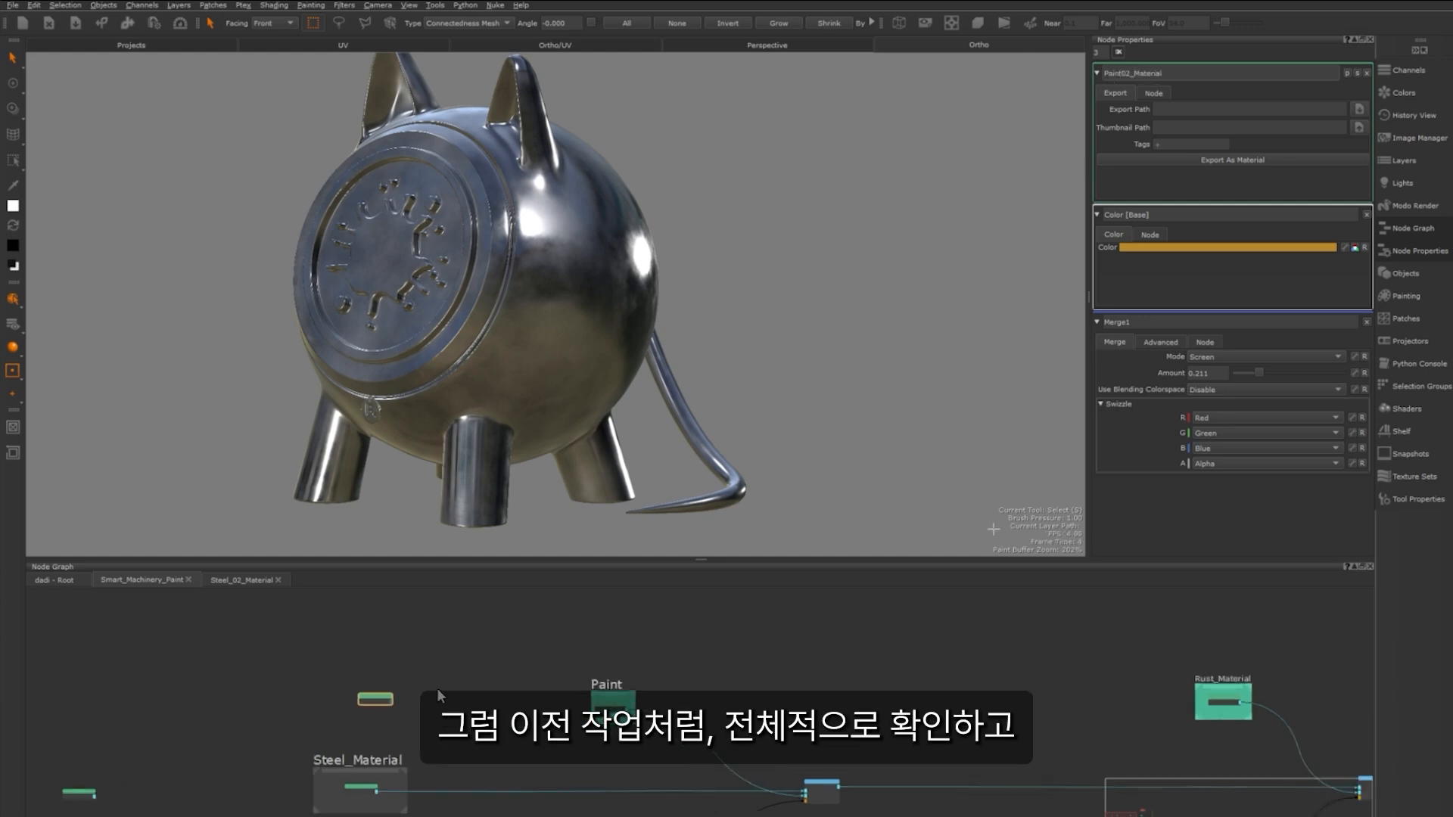
right_click(369, 701)
left_click(420, 486)
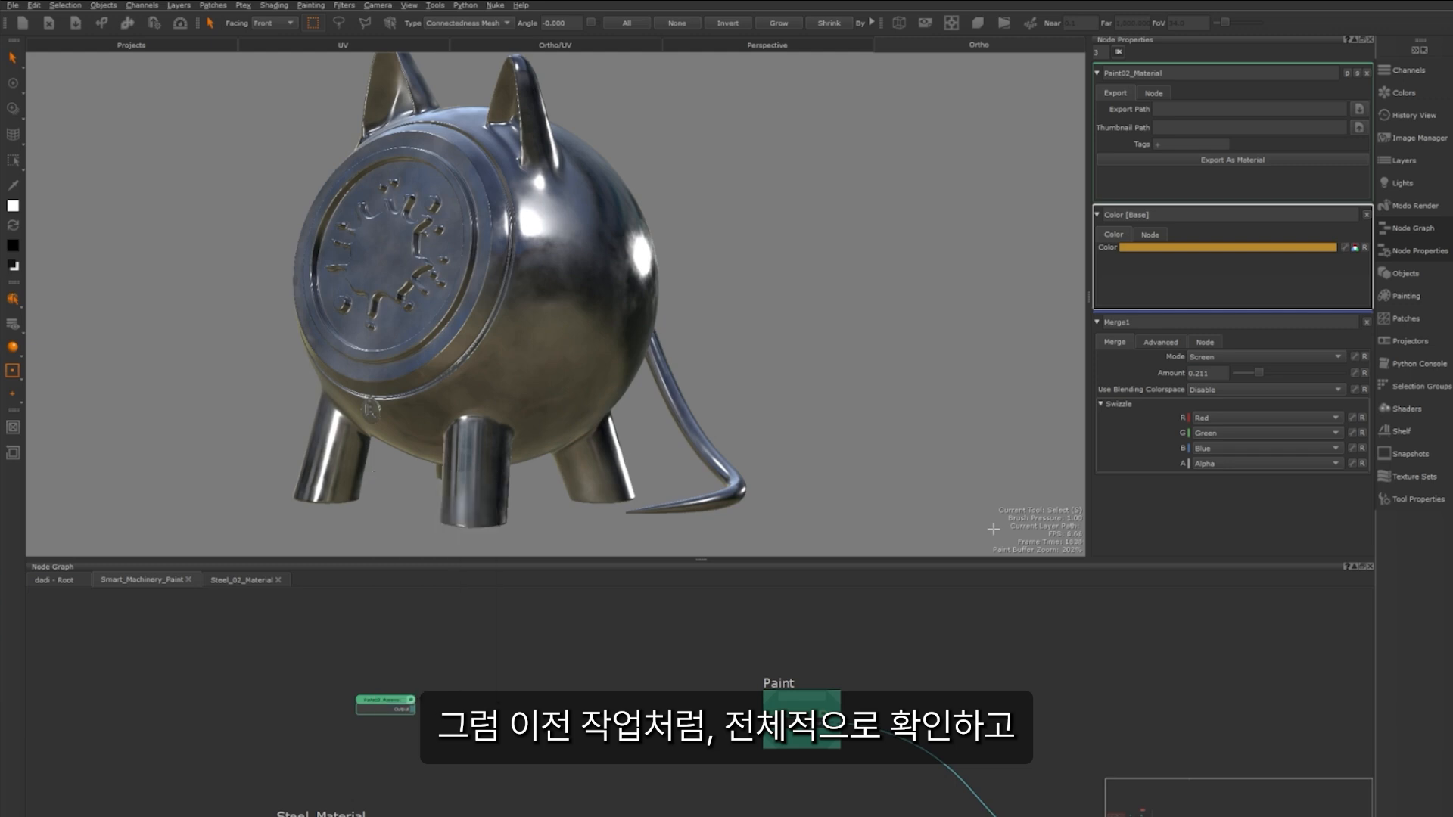
double_click(388, 697)
scroll(643, 609, "up", 7)
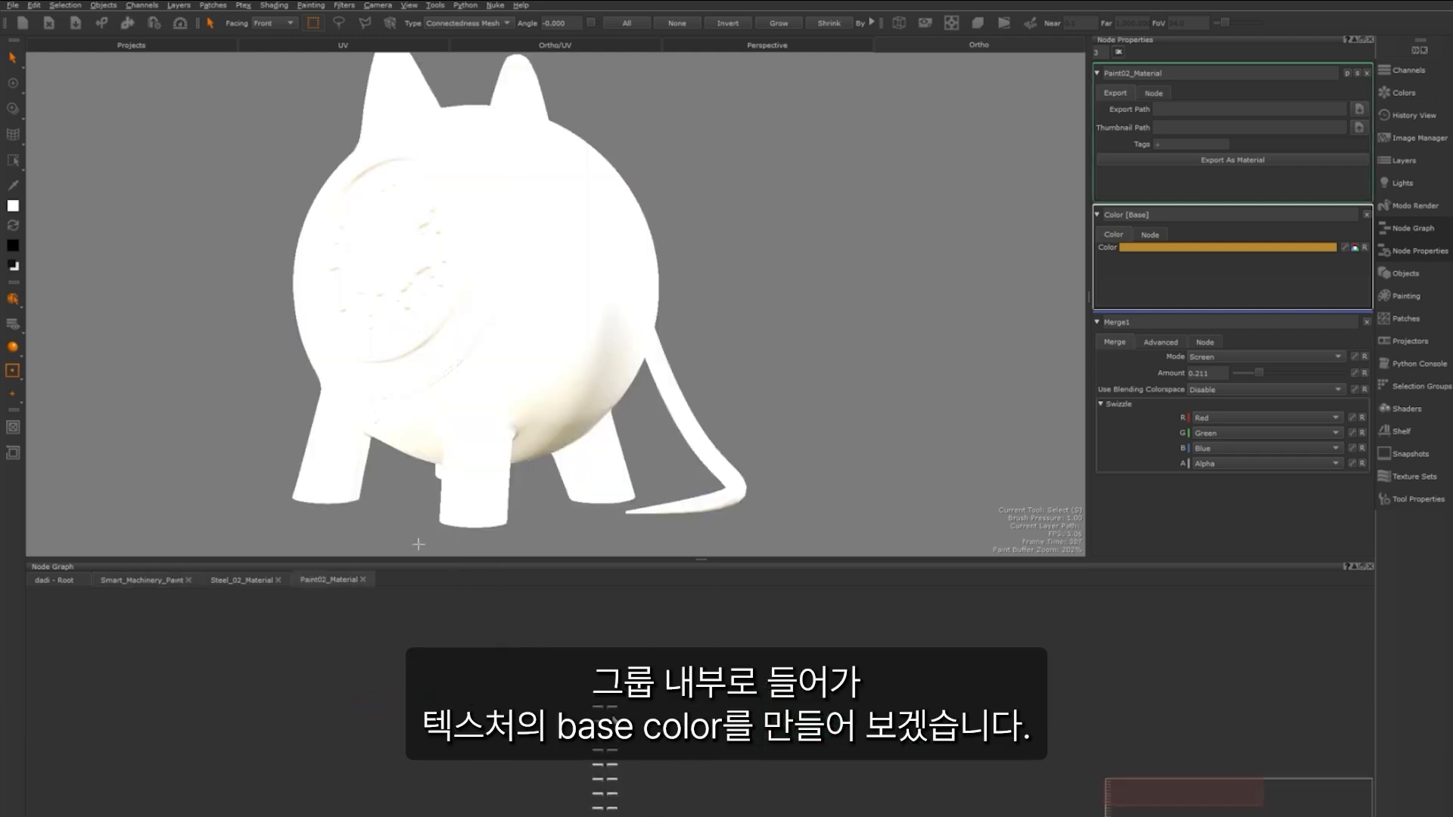
Move the Color [Base] node away from Base and set its colour to a yellow-orange with intensity 0.723
scroll(412, 642, "up", 1)
left_click_drag(543, 690, 155, 663)
left_click(1201, 107)
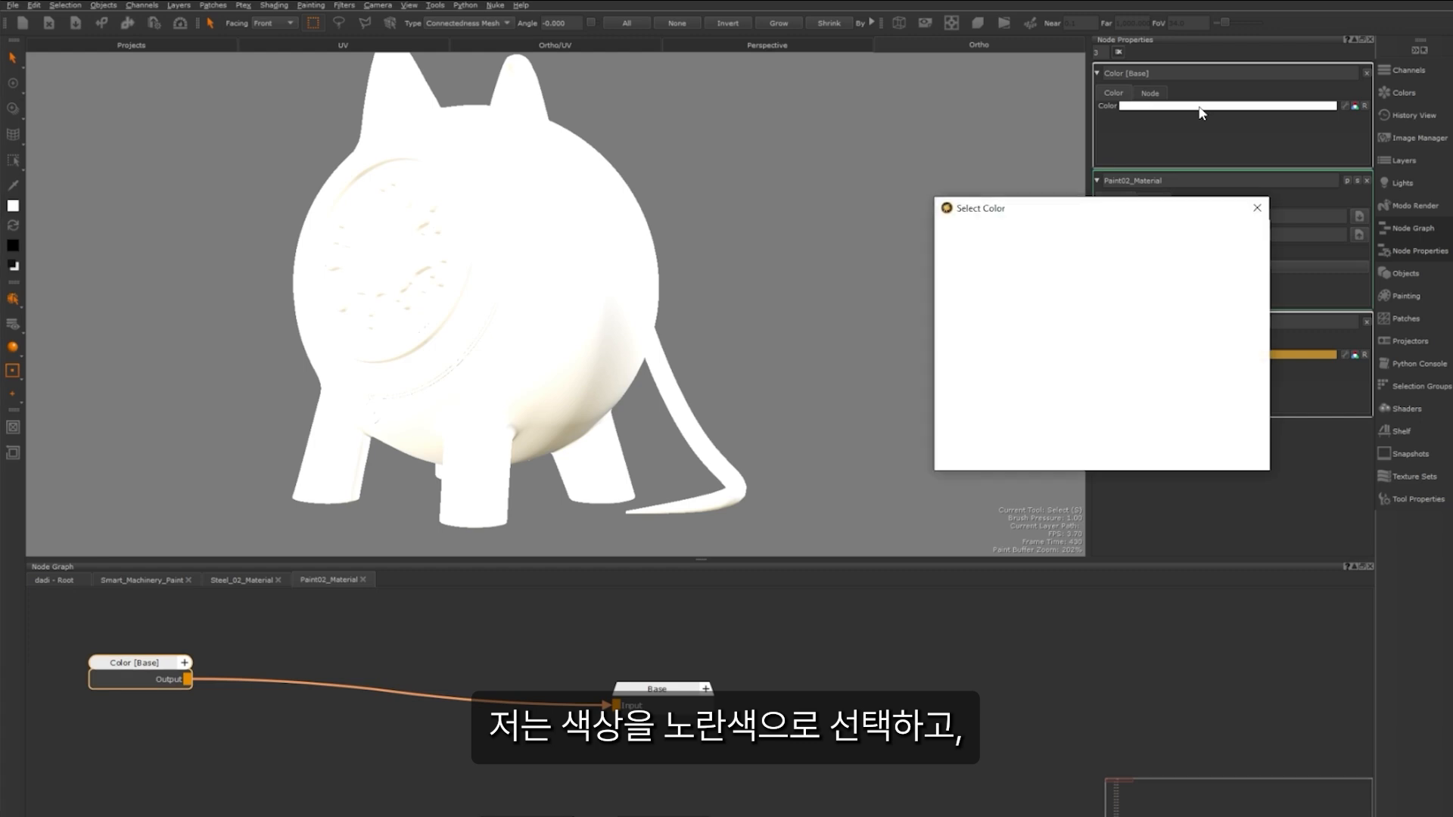
left_click(1203, 382)
left_click(1128, 292)
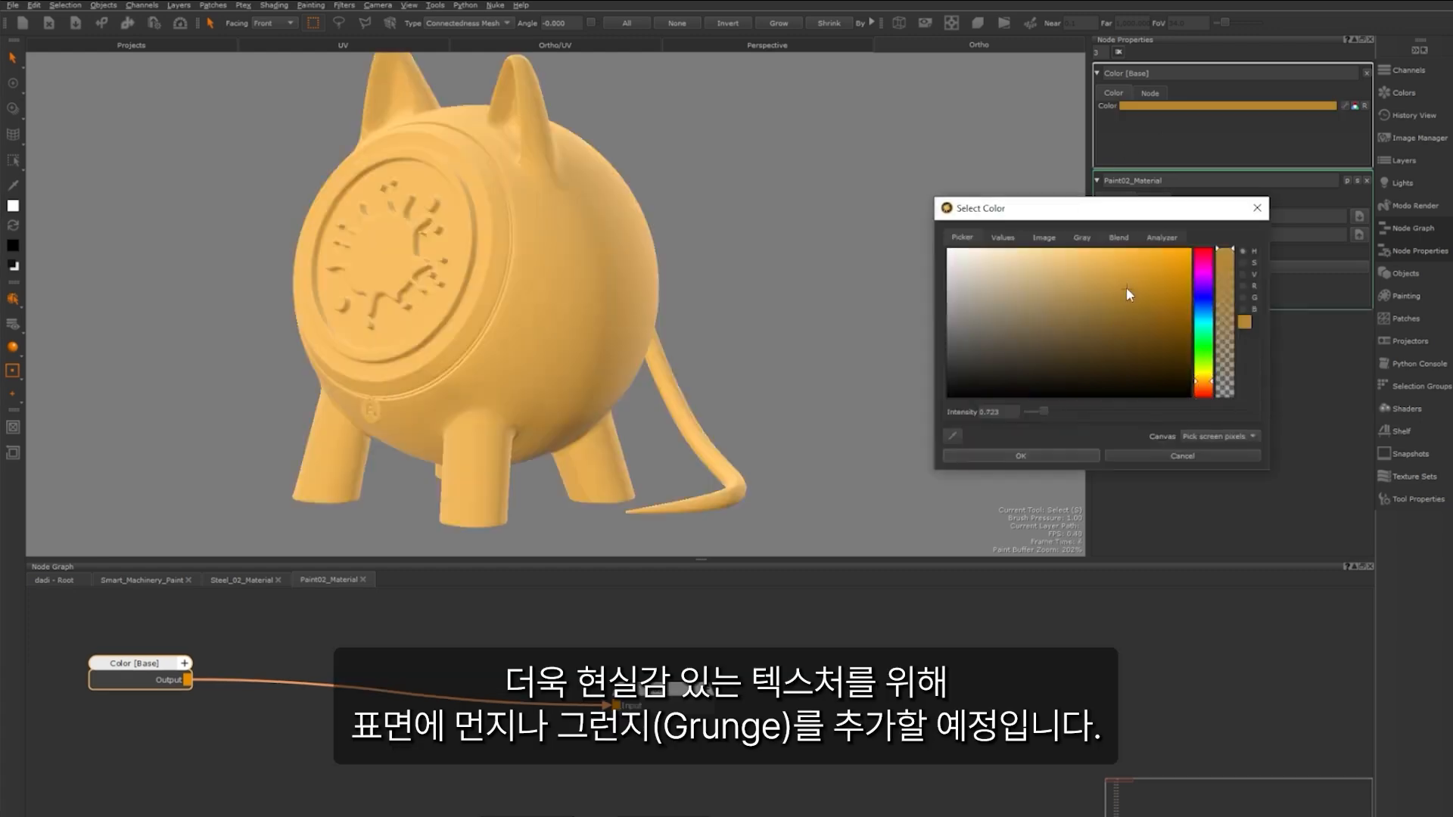
left_click(1020, 455)
Create a Color node below Color [Base] and set its colour to a very dark brown
scroll(205, 742, "down", 3)
key("Tab")
type("col")
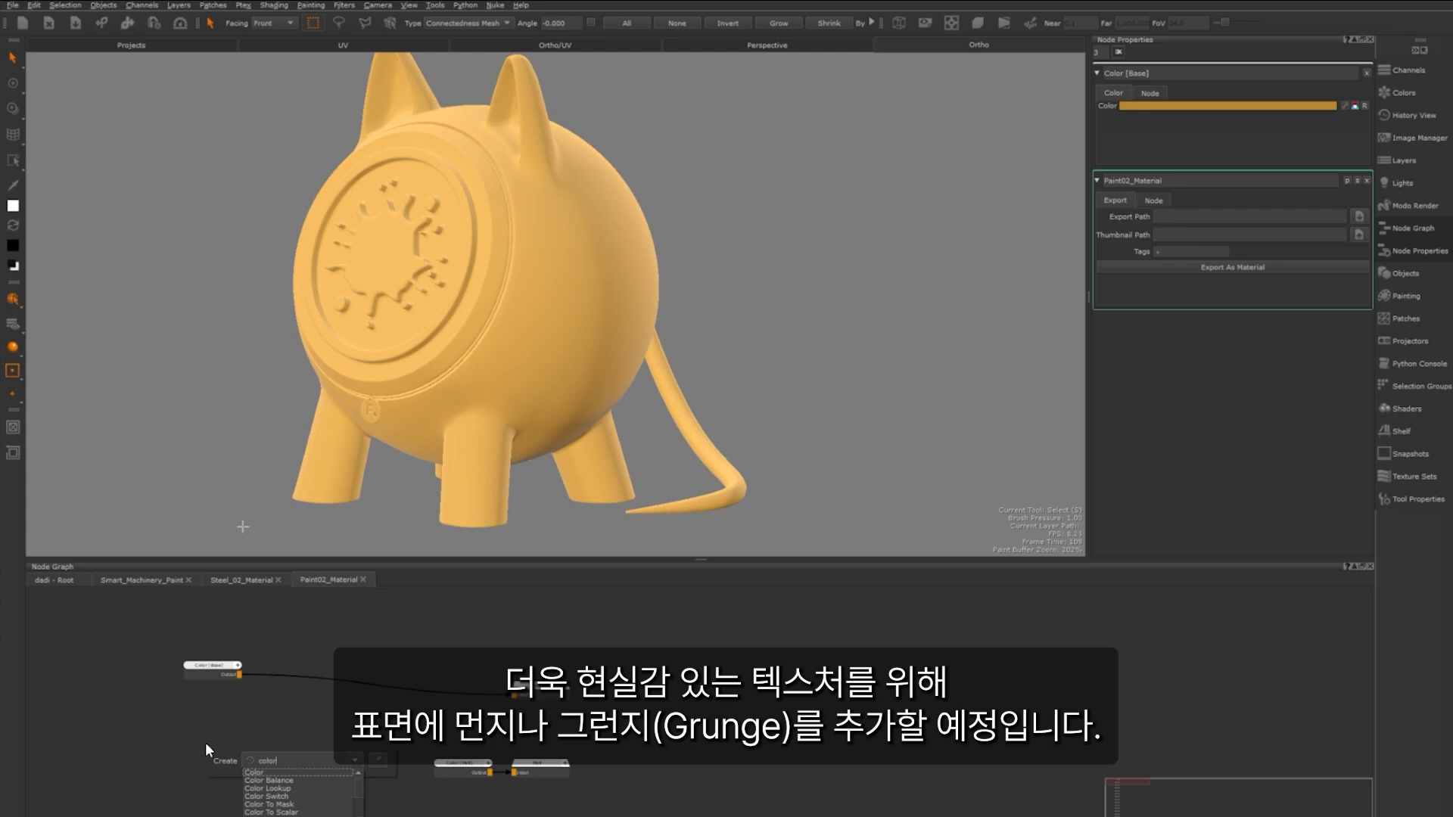
type("or")
left_click(260, 773)
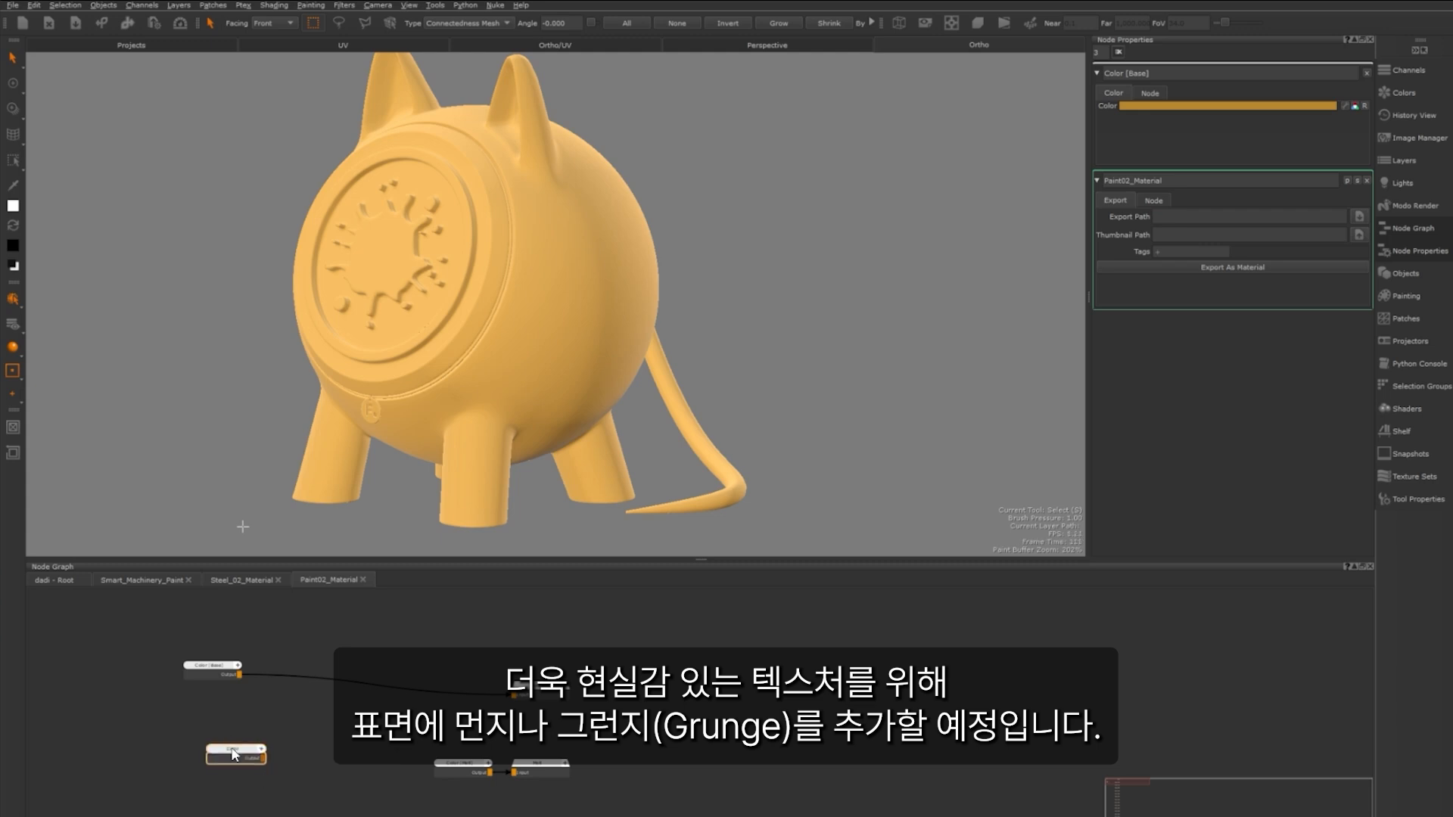
left_click(215, 717)
left_click(1185, 106)
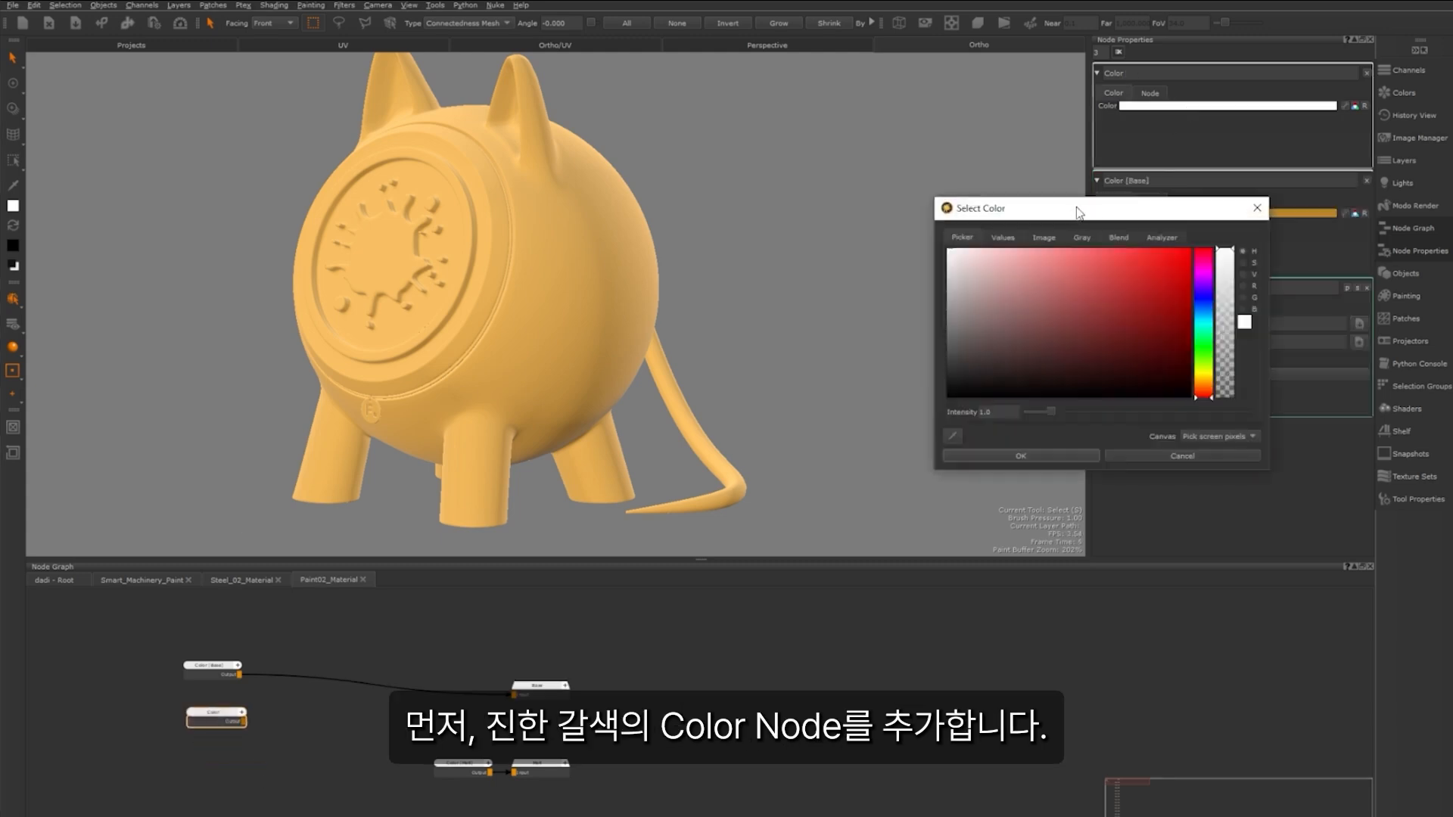
left_click(887, 323)
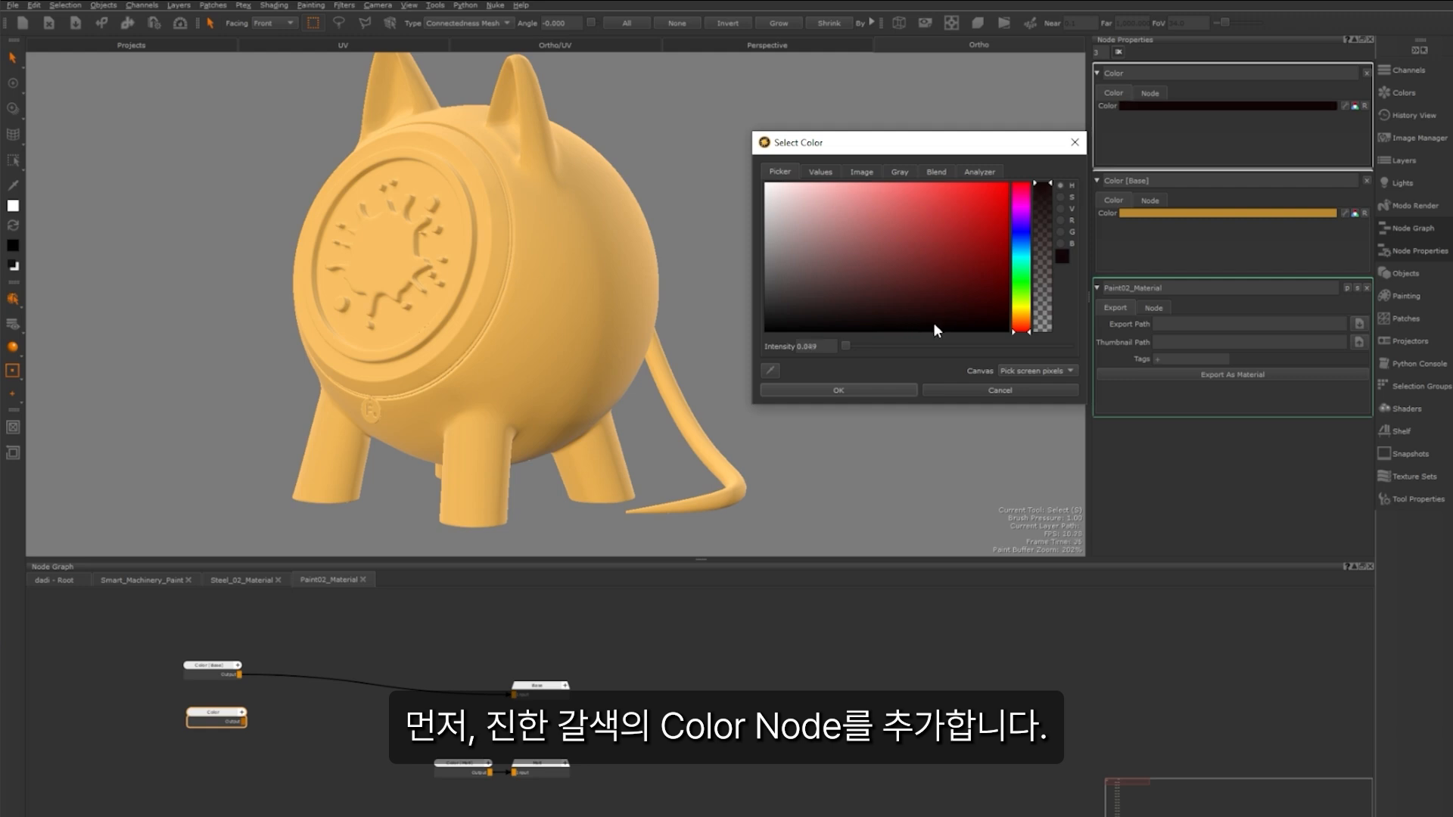
left_click(865, 389)
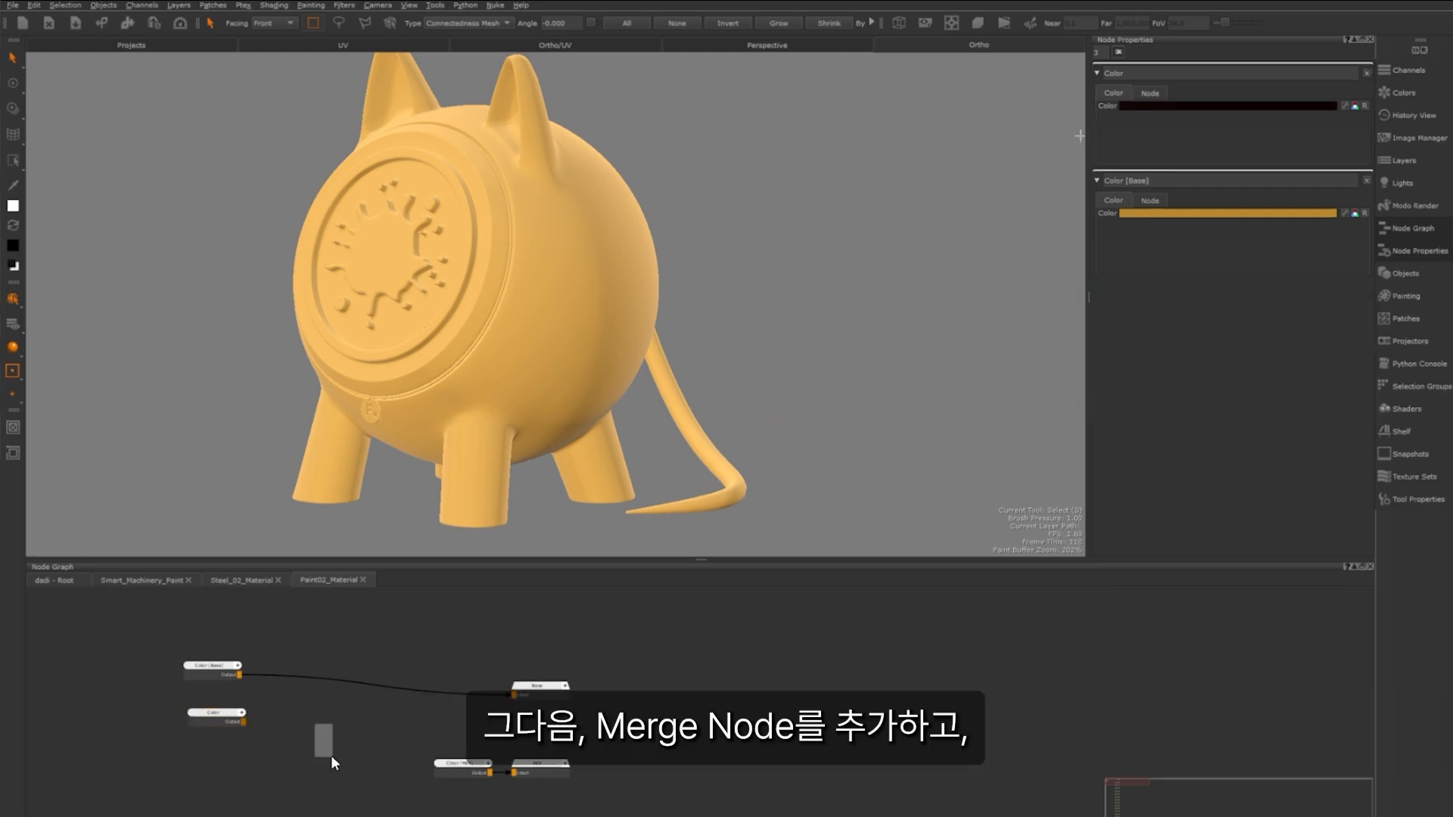
Insert a Merge node between Color [Base] and Base, and connect the dark Color node to its Over input
left_click_drag(360, 760, 330, 652)
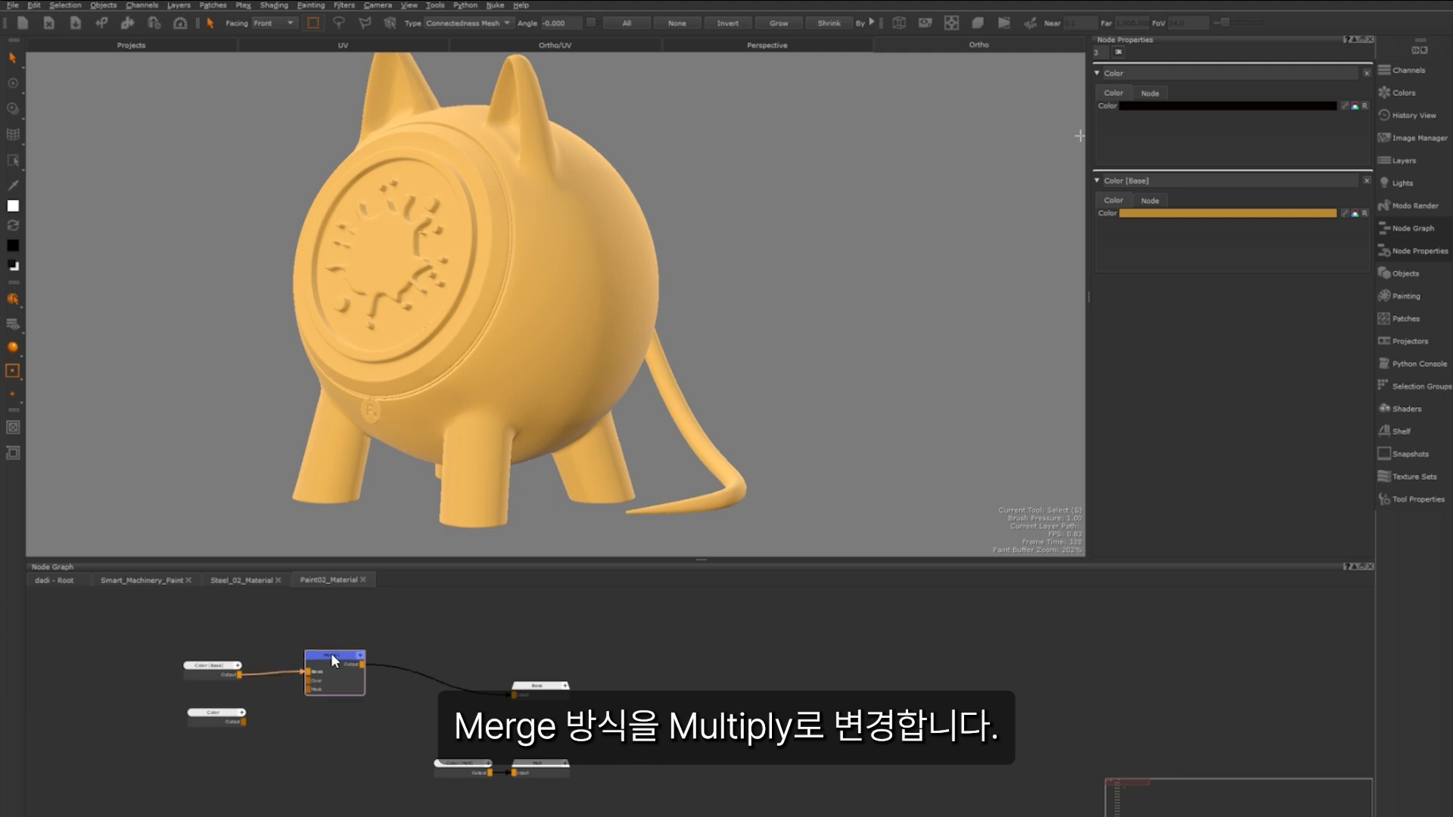
scroll(274, 699, "up", 5)
left_click_drag(202, 751, 356, 656)
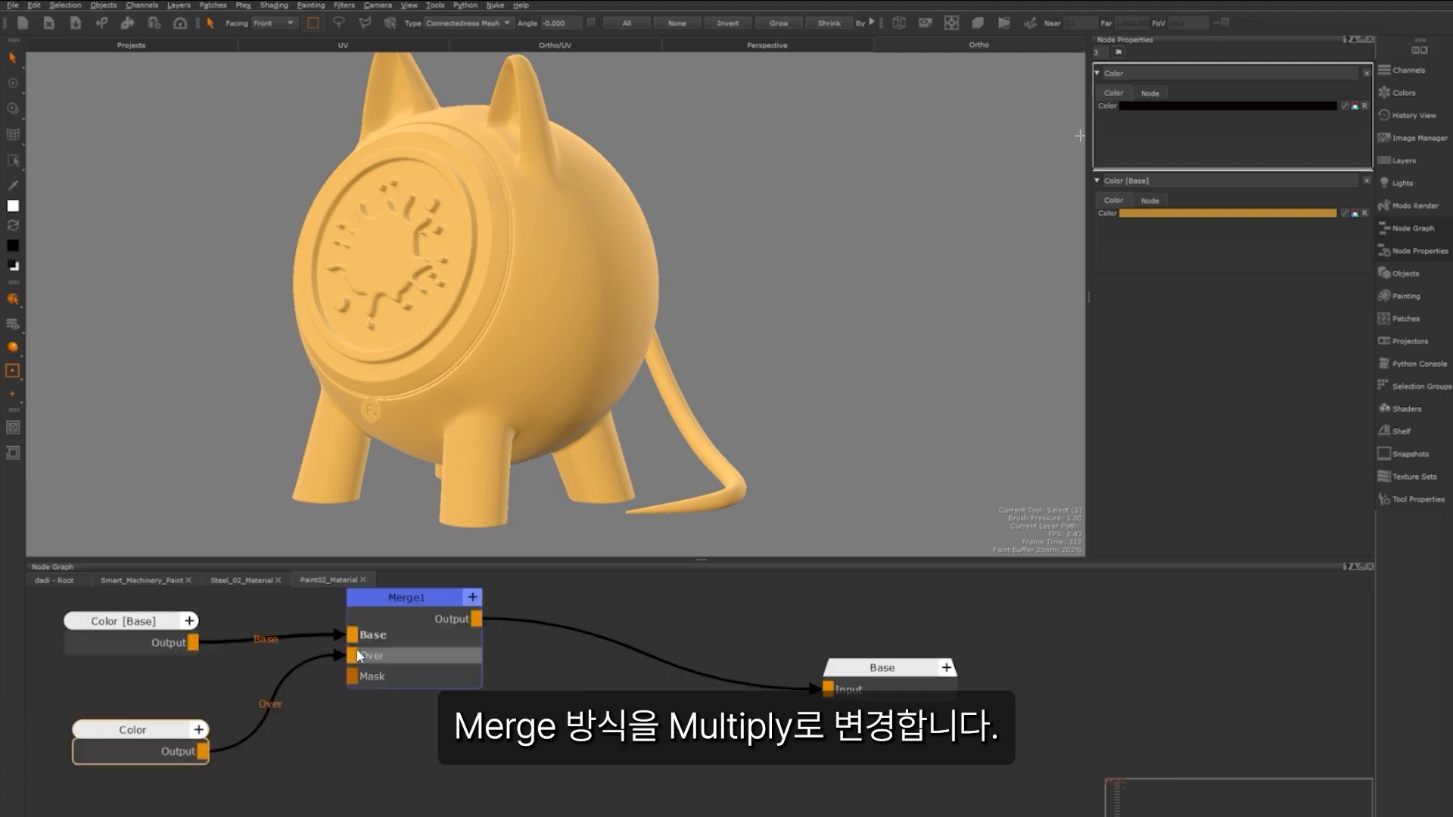
View the Merge1 output on the model and set its blend mode to Multiply
double_click(398, 666)
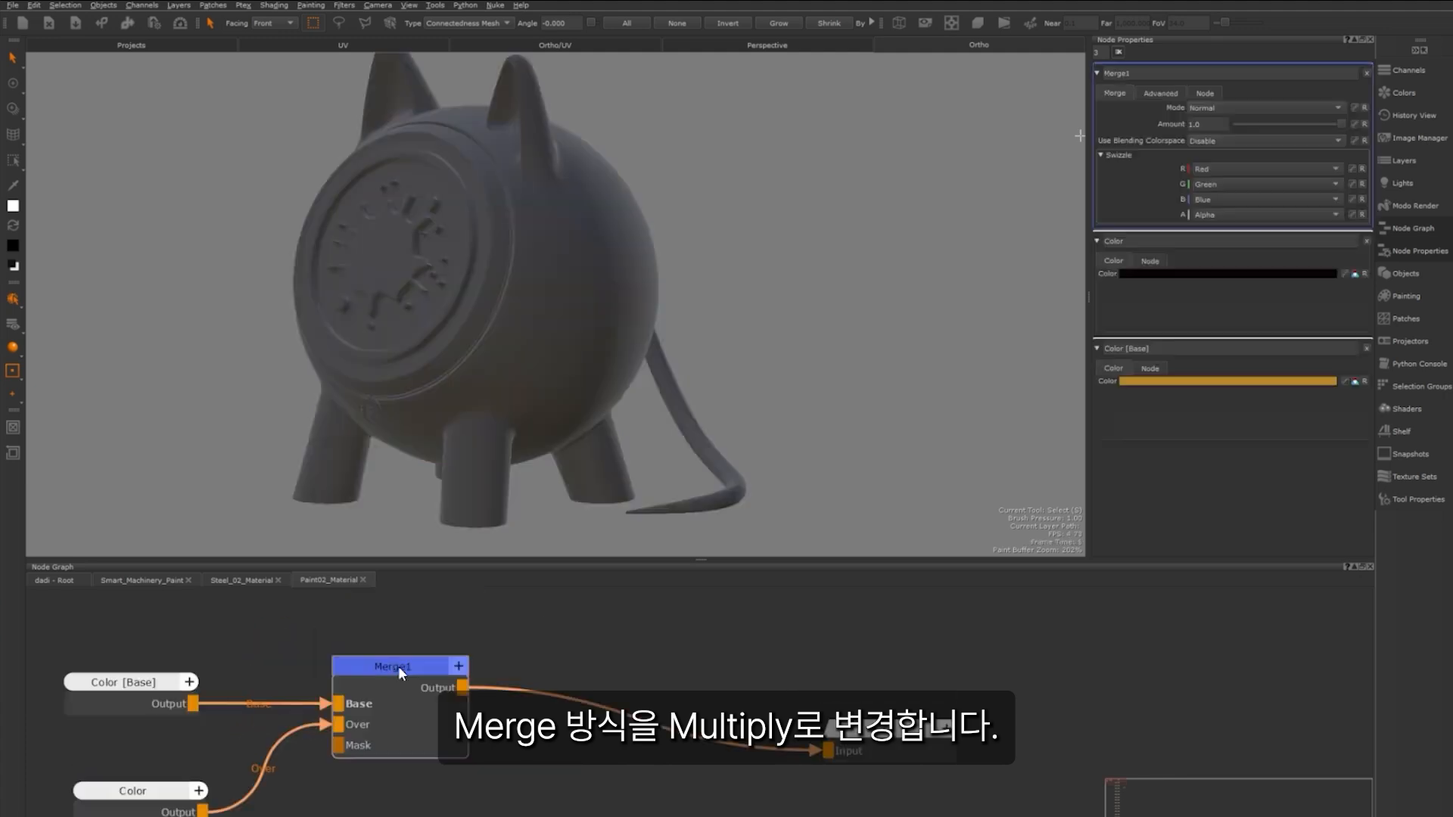
key("1")
left_click(1260, 107)
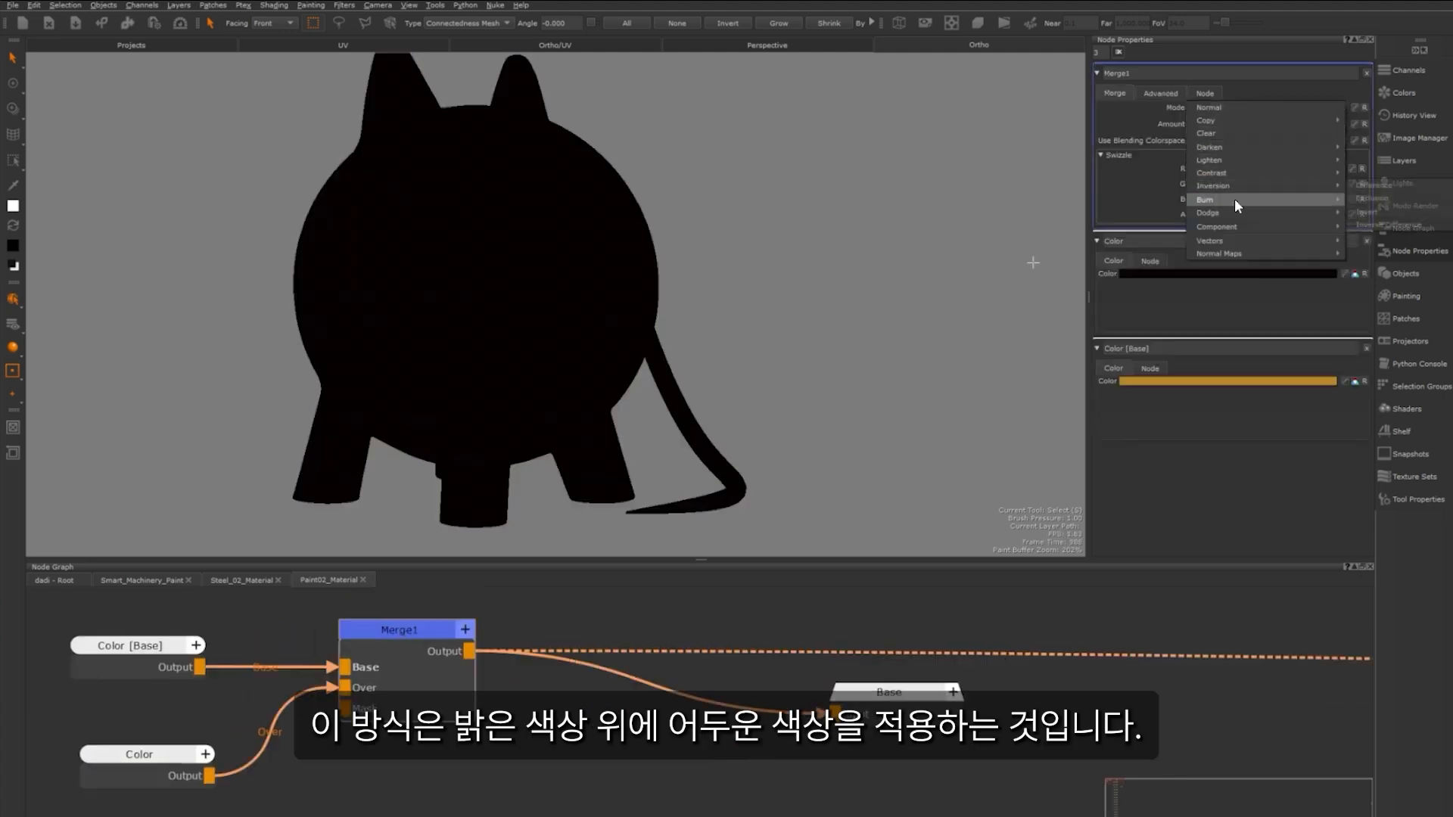
mouse_move(1232, 159)
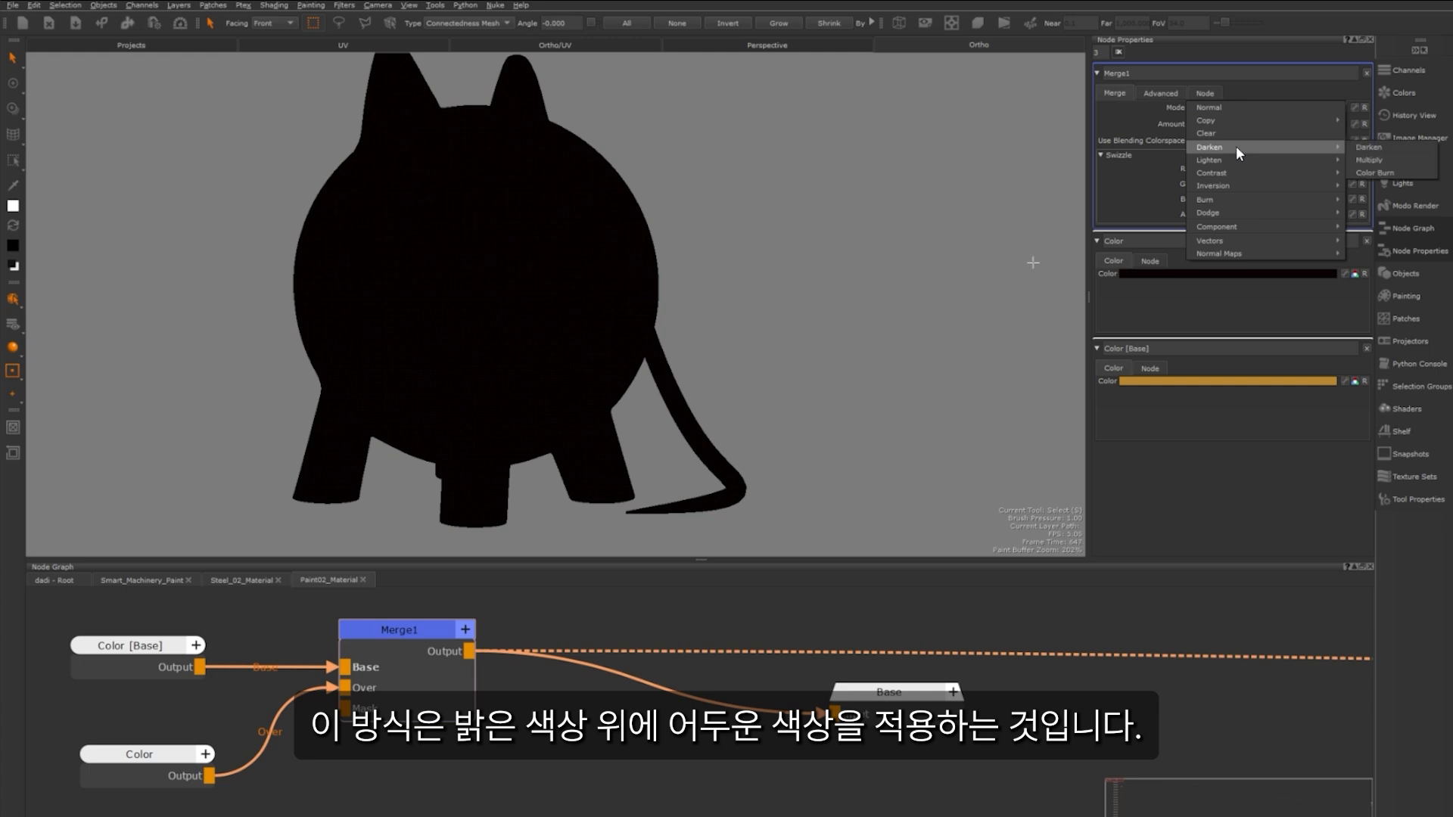
left_click(1365, 160)
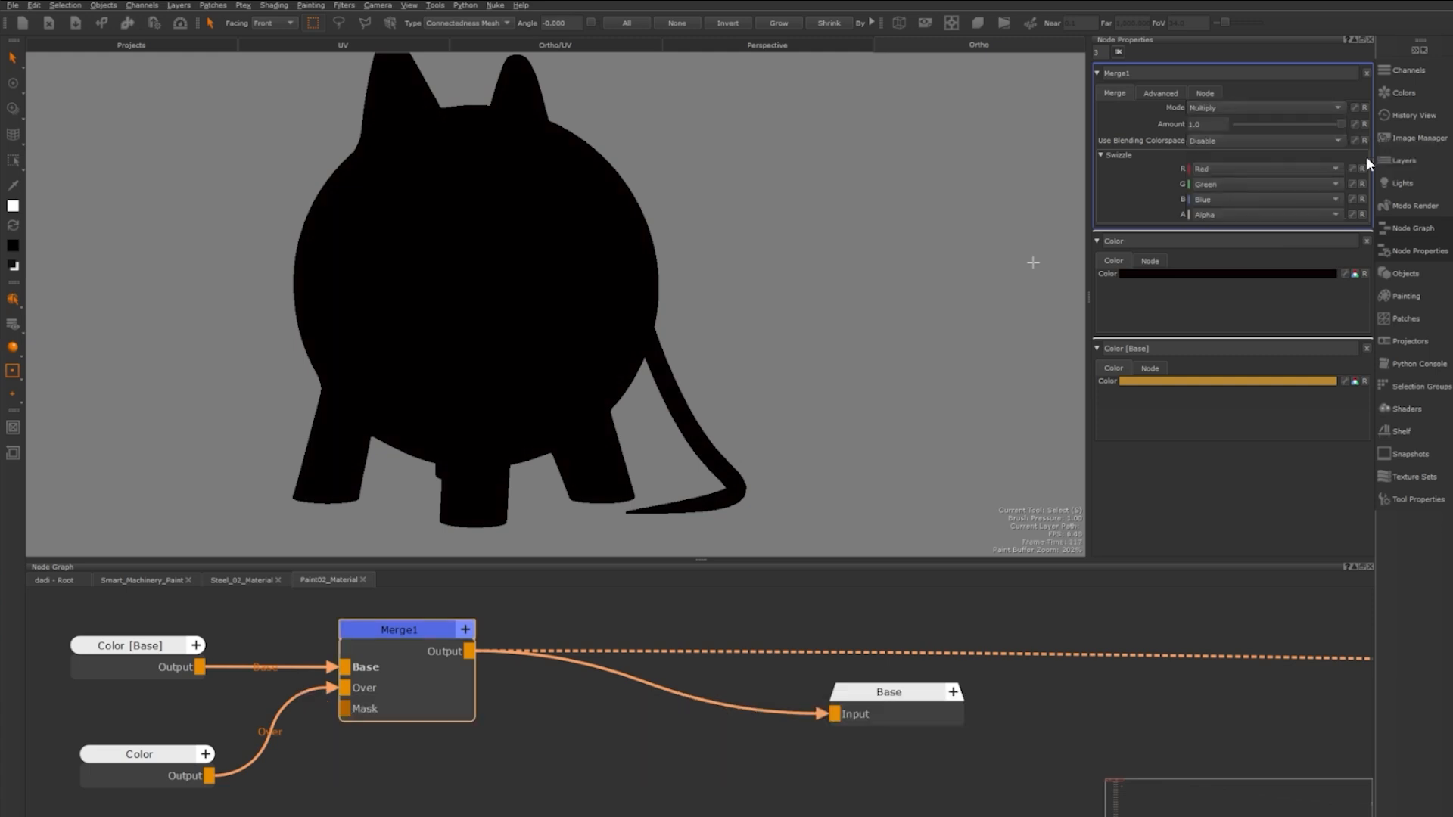
Move the dark Color node closer to the base colour and connect a new Cloud node to Merge1's Mask input
left_click_drag(144, 754, 133, 701)
scroll(307, 743, "down", 5)
left_click(250, 778)
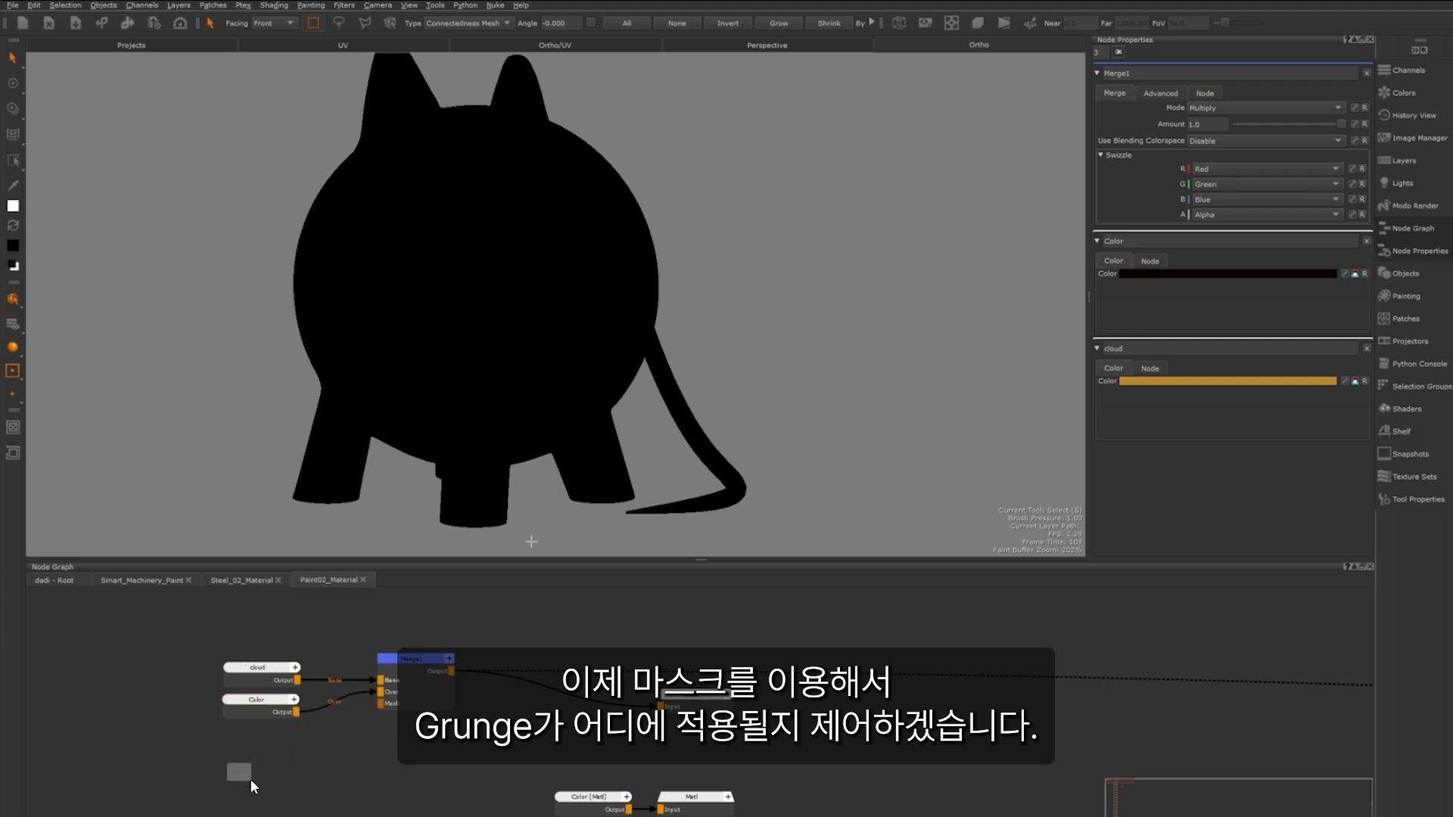
key("Tab")
type("cloud")
key("Return")
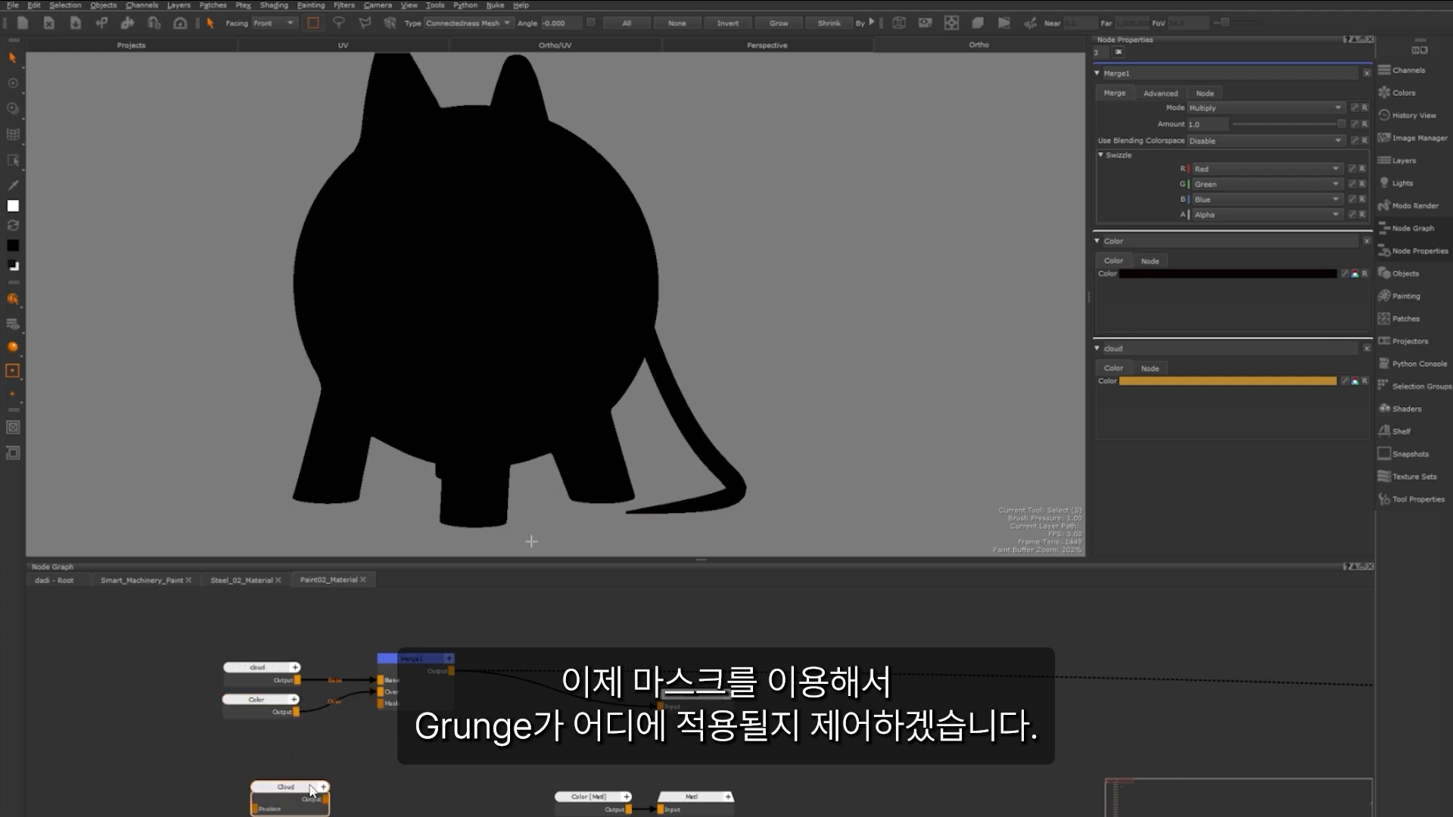
left_click_drag(269, 767, 503, 607)
Set the Cloud node's size to about 0.717 and roughness to about 0.526
scroll(286, 746, "up", 5)
double_click(213, 731)
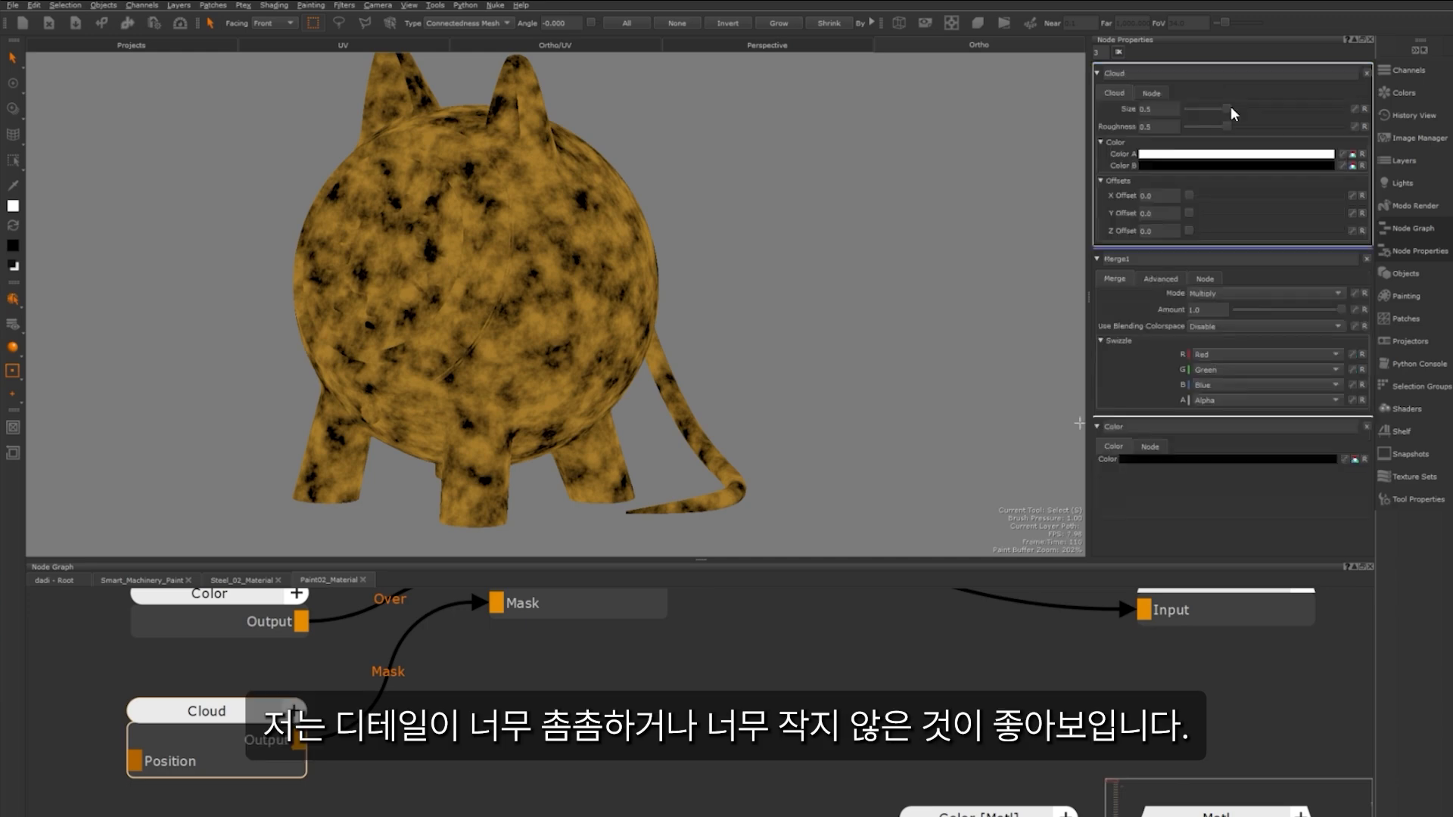
left_click_drag(1229, 109, 1247, 108)
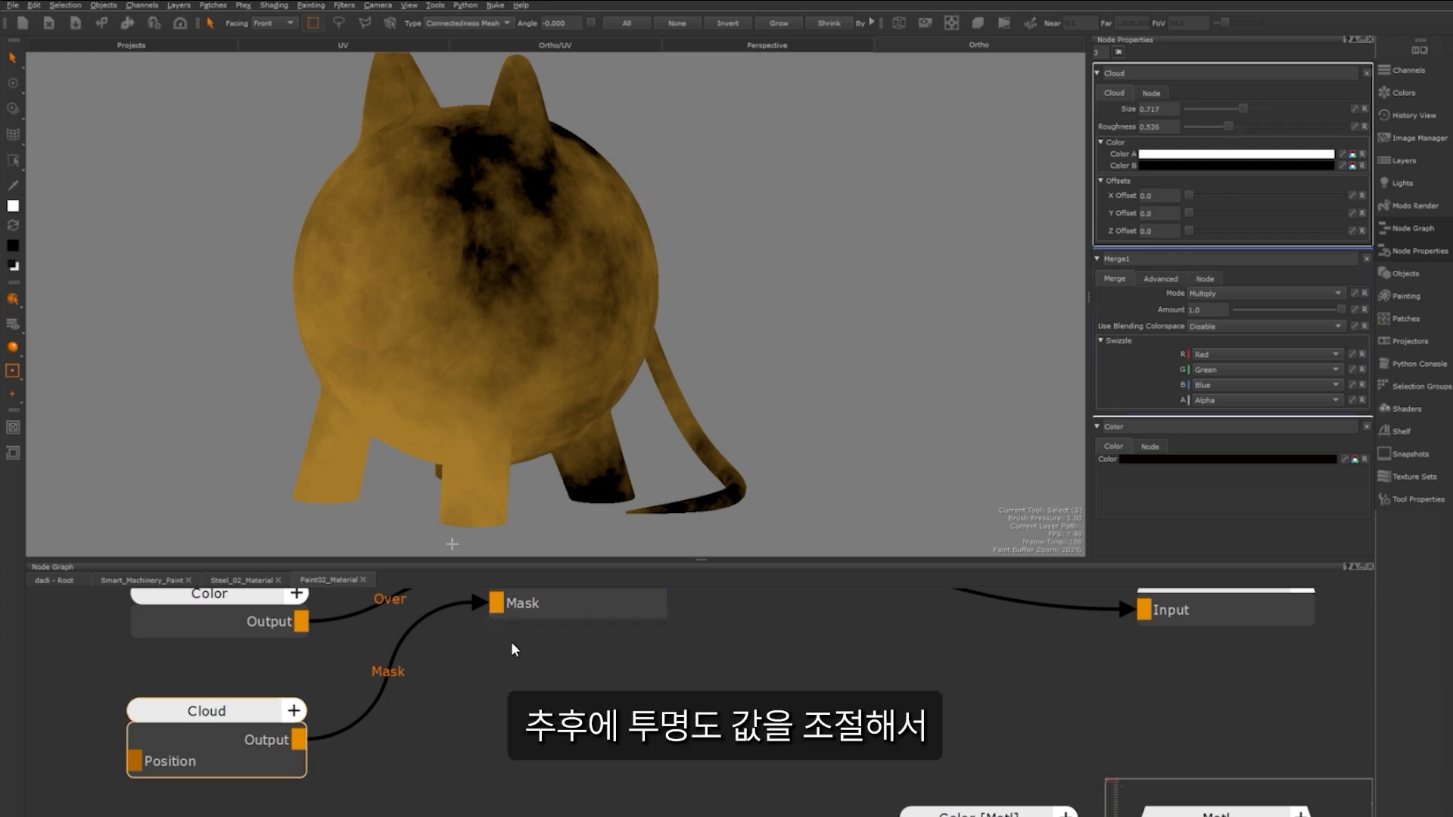
Reduce the Merge1 amount to 0.48 to soften the dark grunge
middle_click_drag(511, 644, 453, 757)
double_click(521, 605)
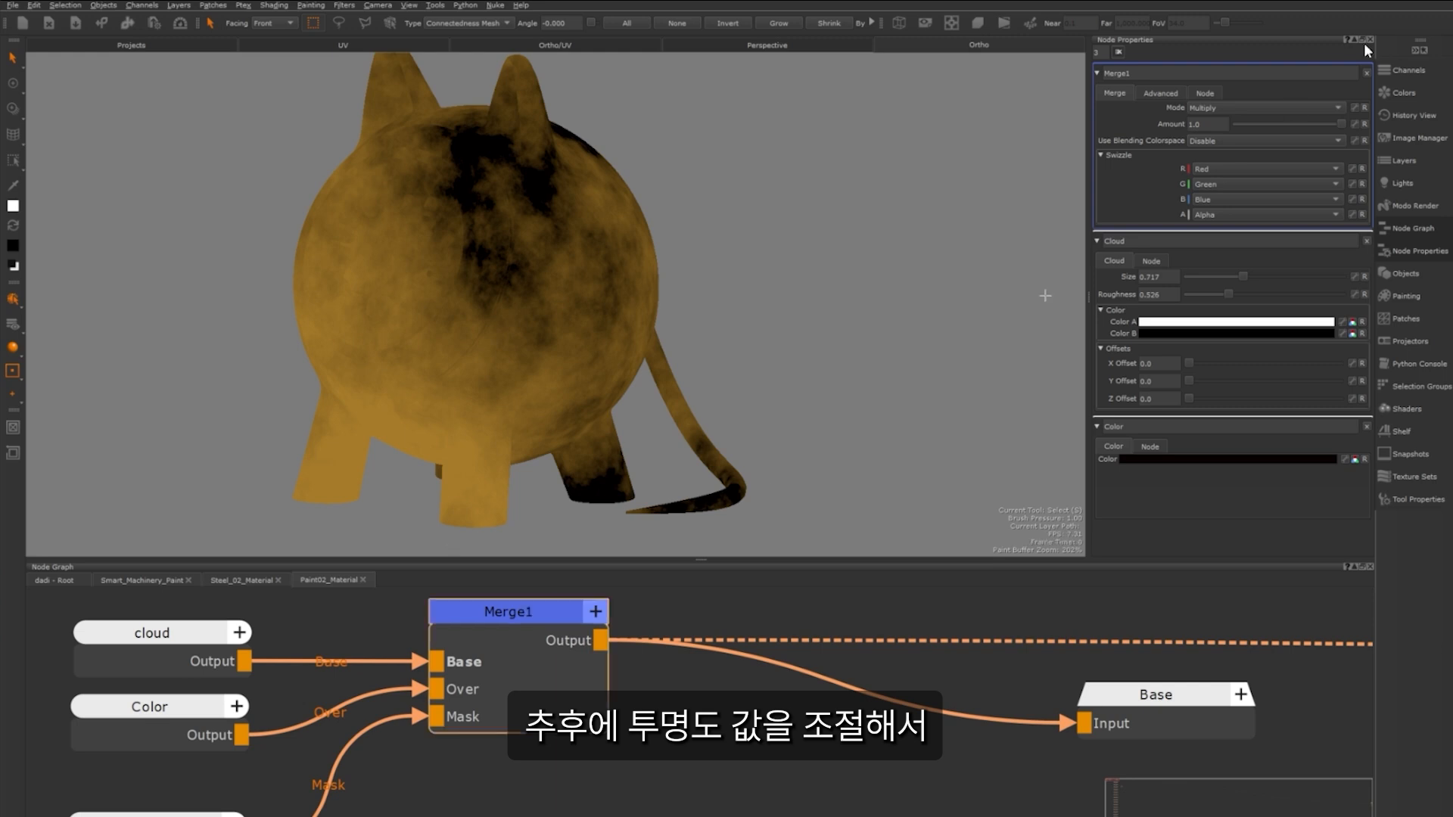
left_click_drag(1339, 123, 1286, 124)
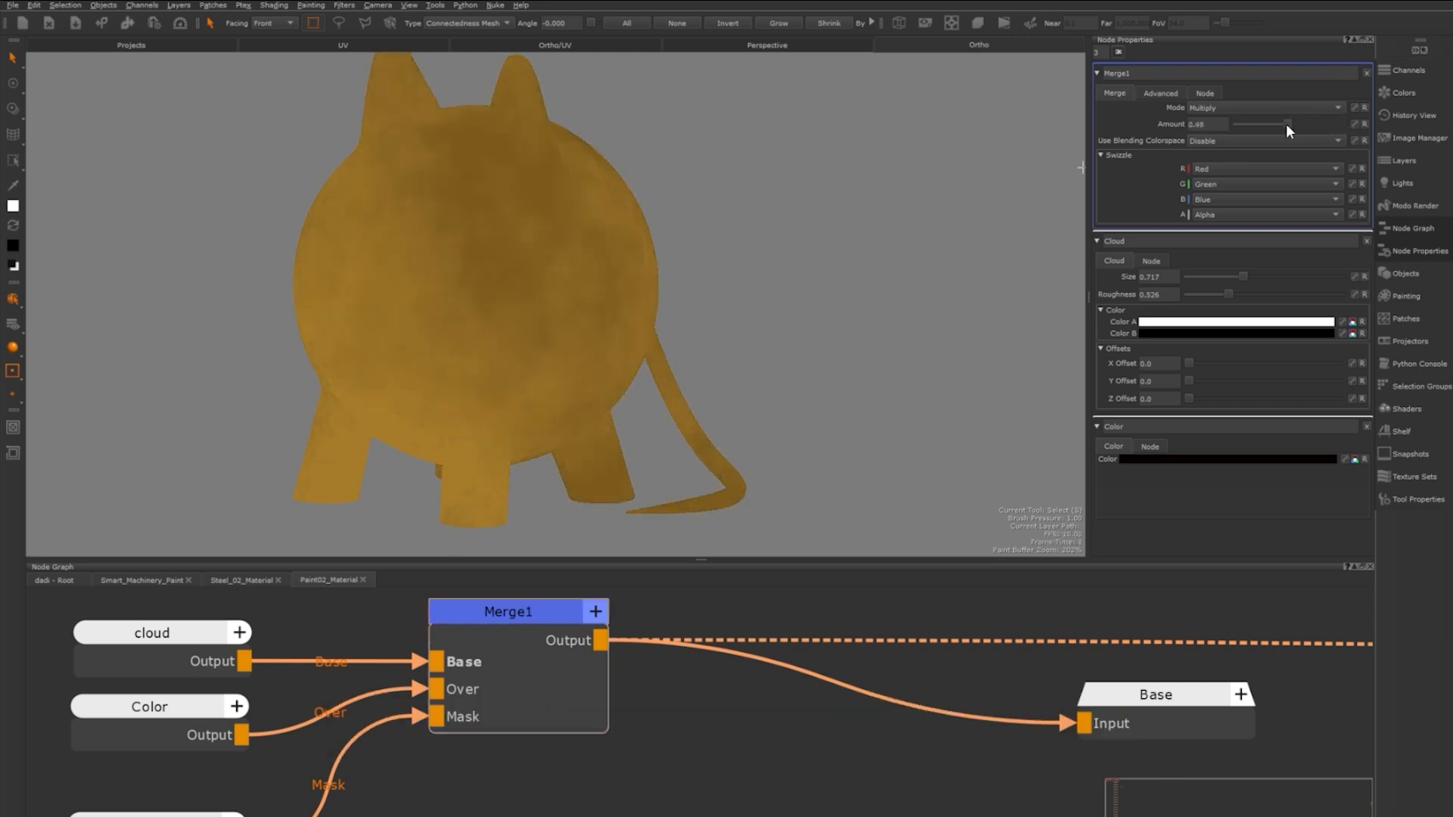
Move the Merge1 node group away from Base and place a new white Color node above the connection between them
scroll(415, 715, "down", 4)
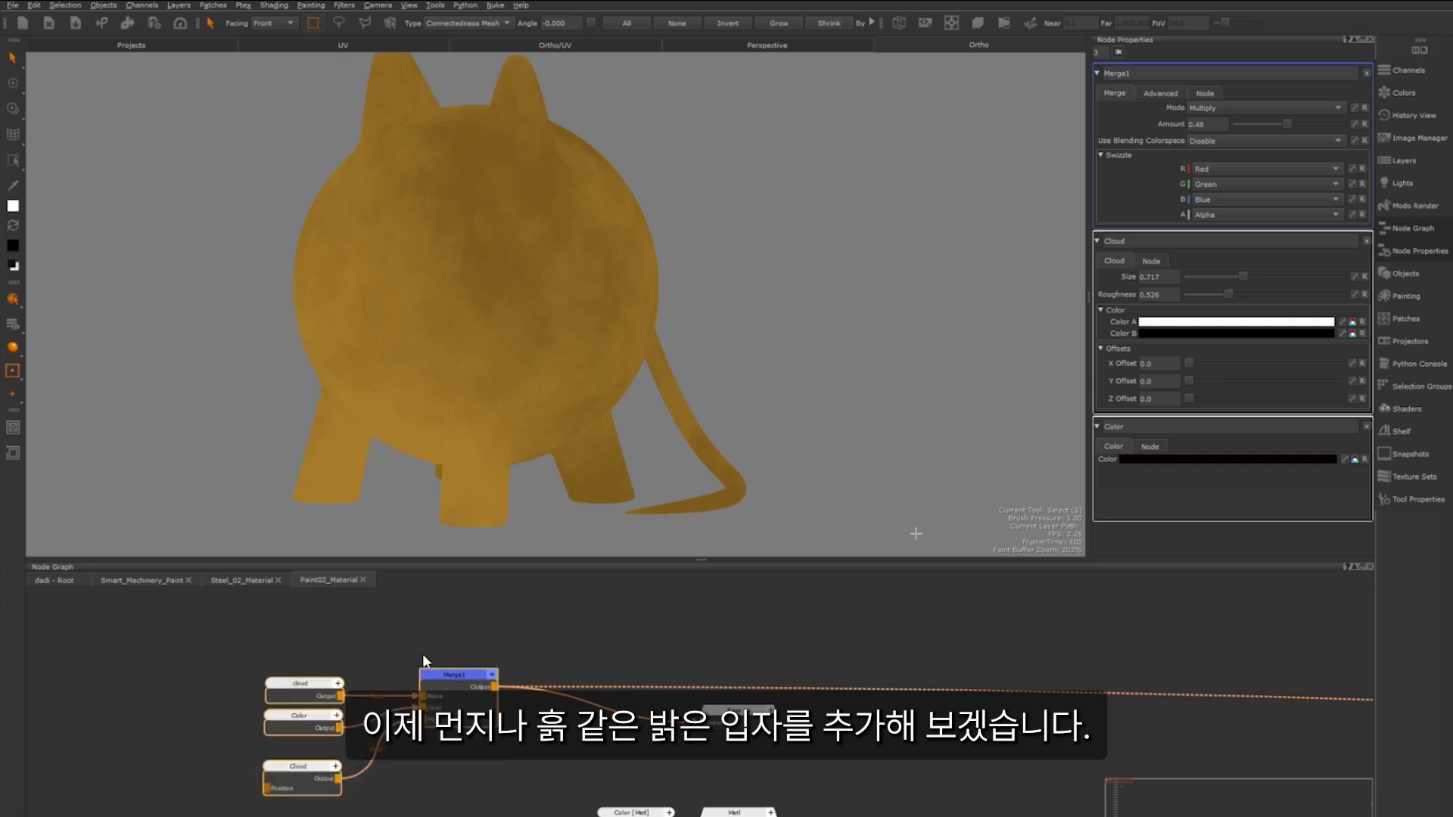
middle_click_drag(438, 669, 243, 645)
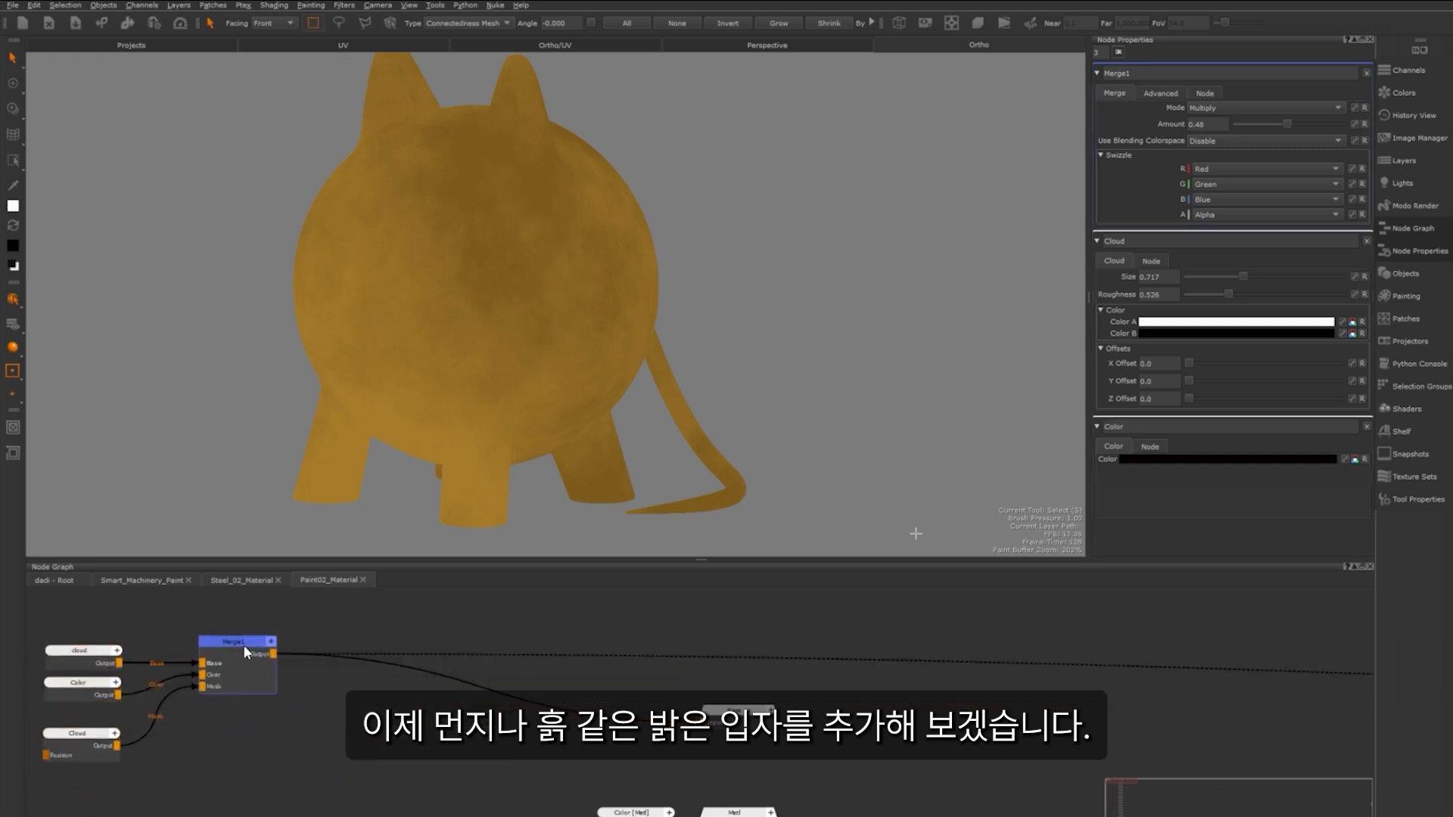
key("Tab")
type("colo")
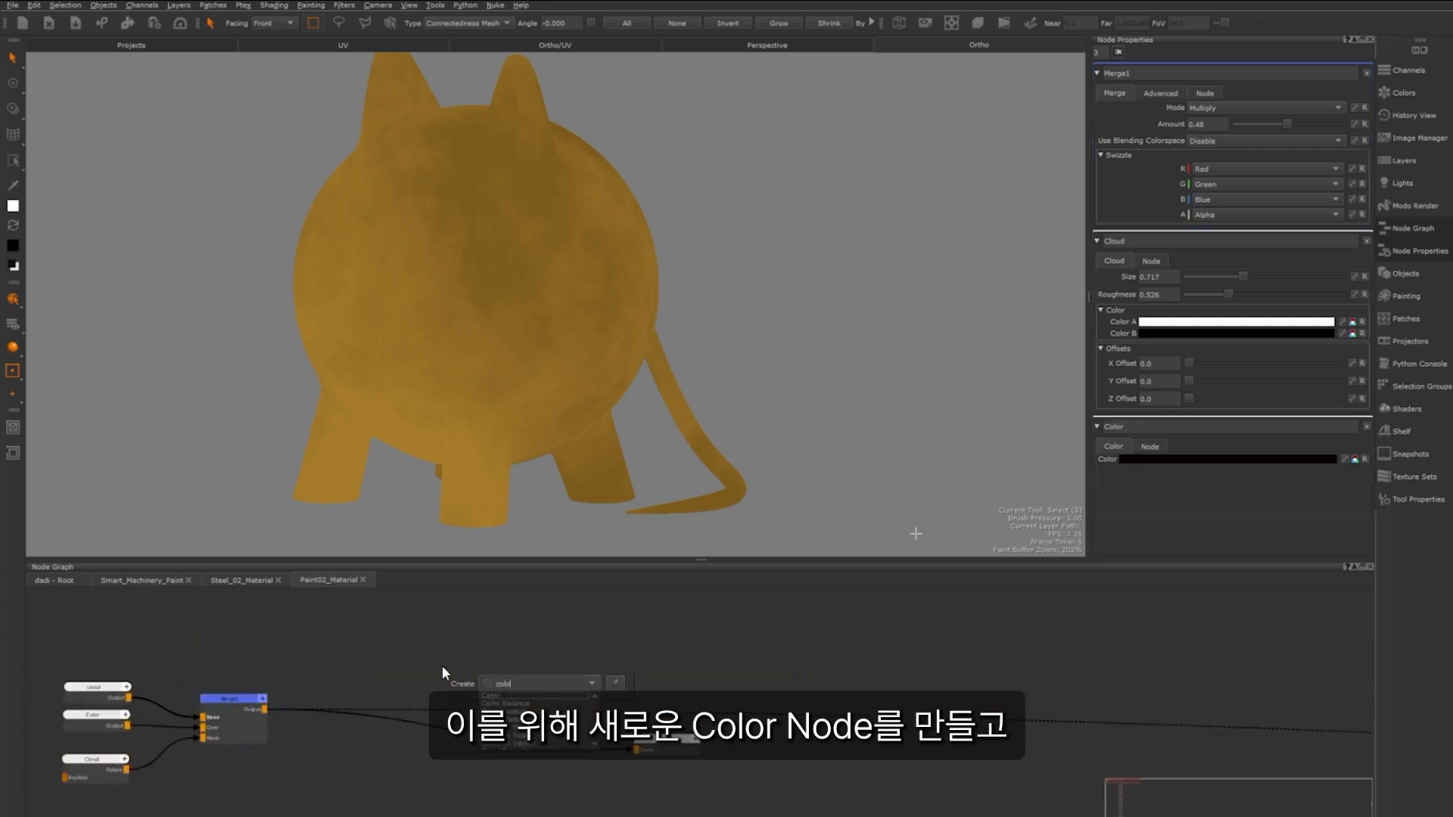
left_click(504, 694)
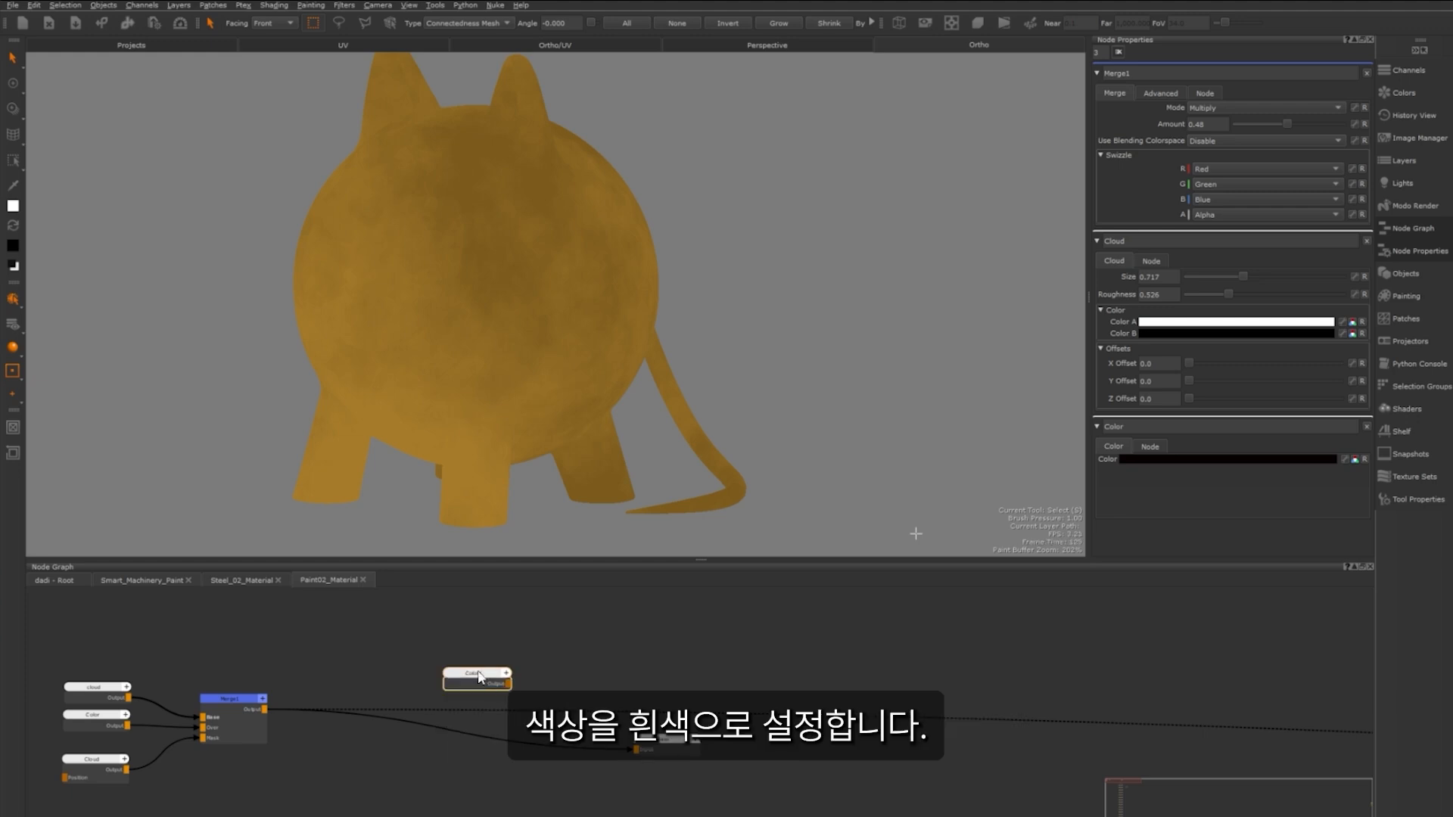
left_click_drag(479, 678, 398, 660)
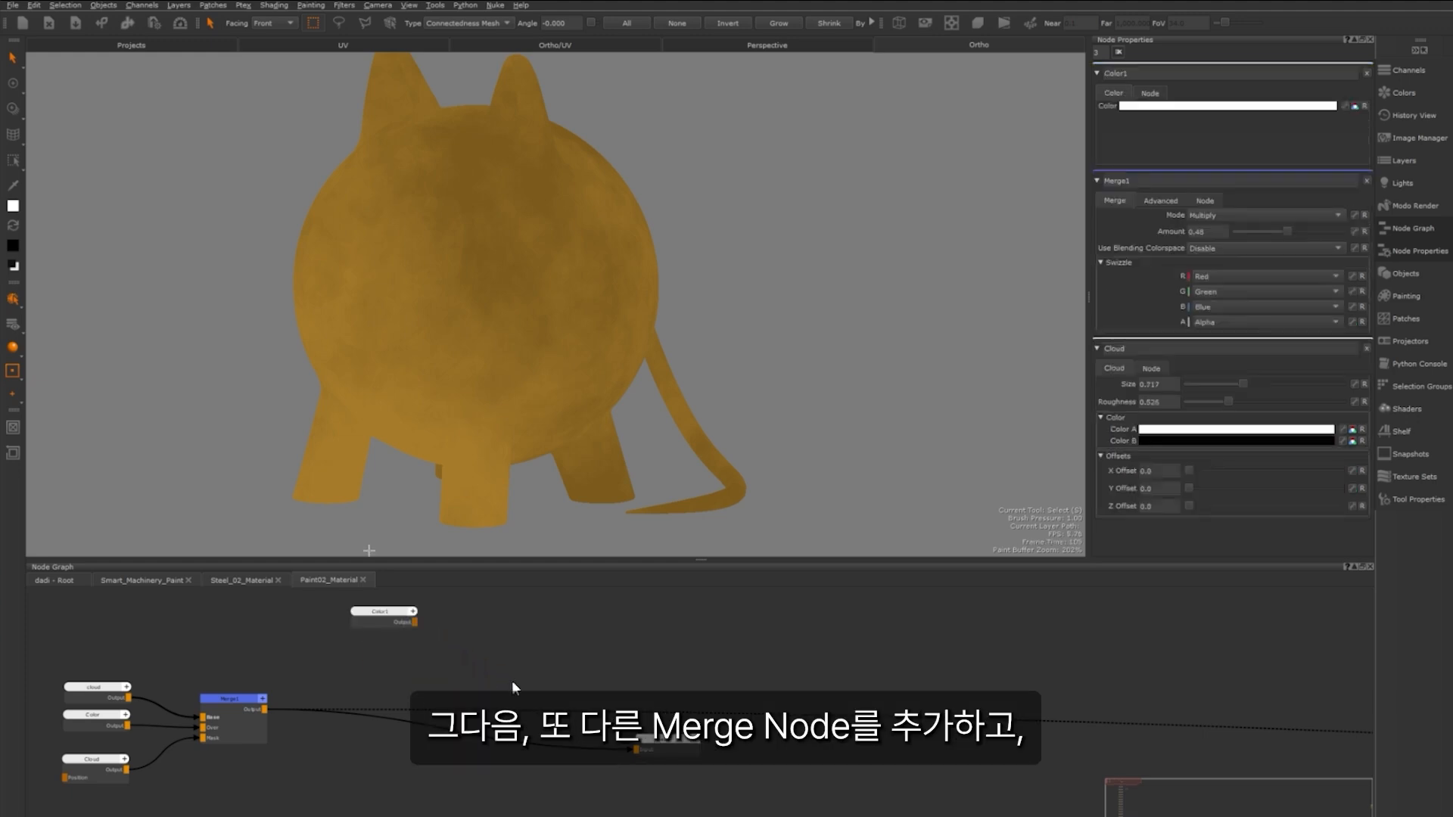
Insert a second Merge node between Merge1 and Base, and create a Tiled node below the white Color1 node
key("m")
left_click_drag(528, 688, 474, 681)
key("Tab")
type("til")
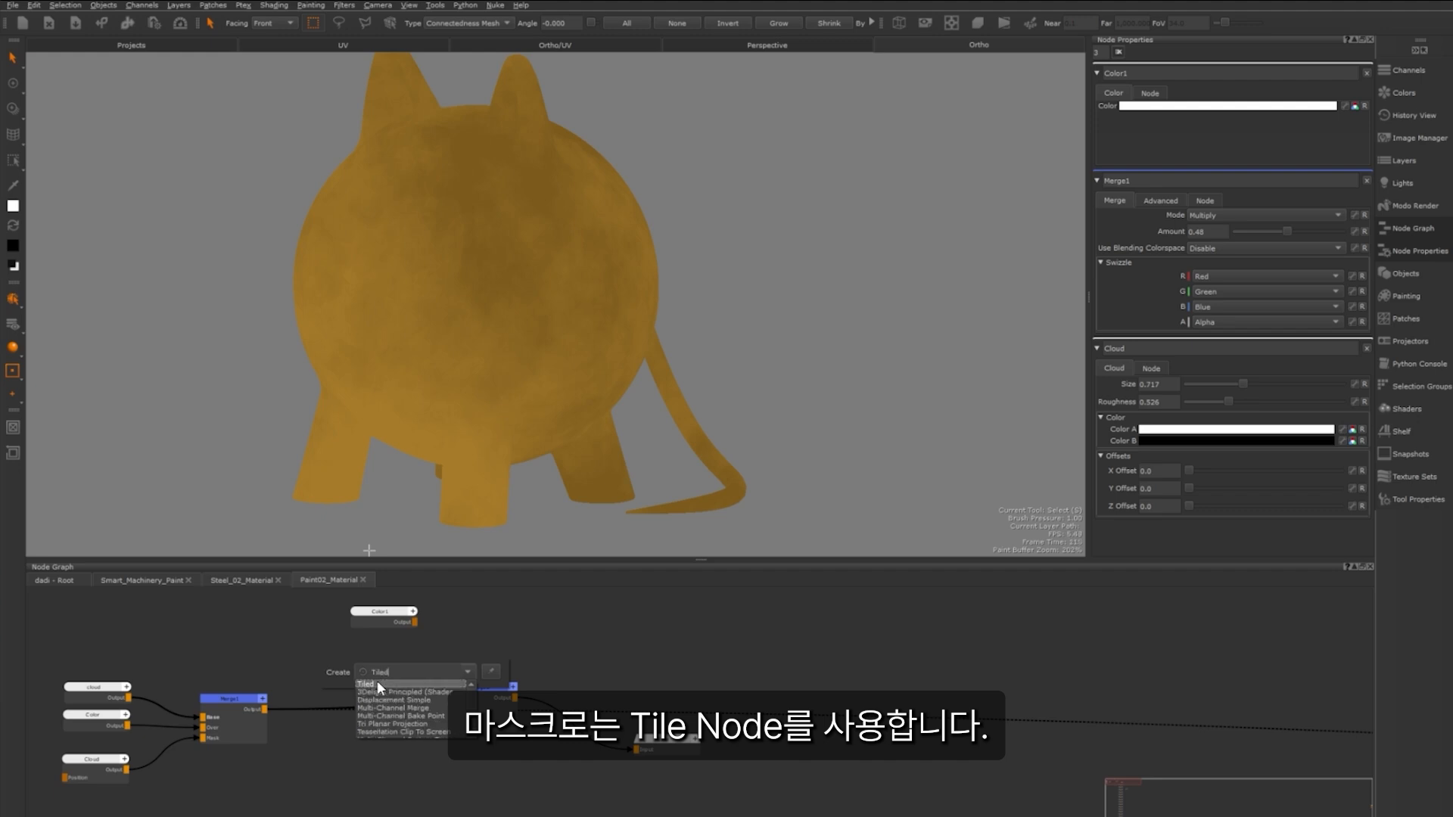
left_click(377, 682)
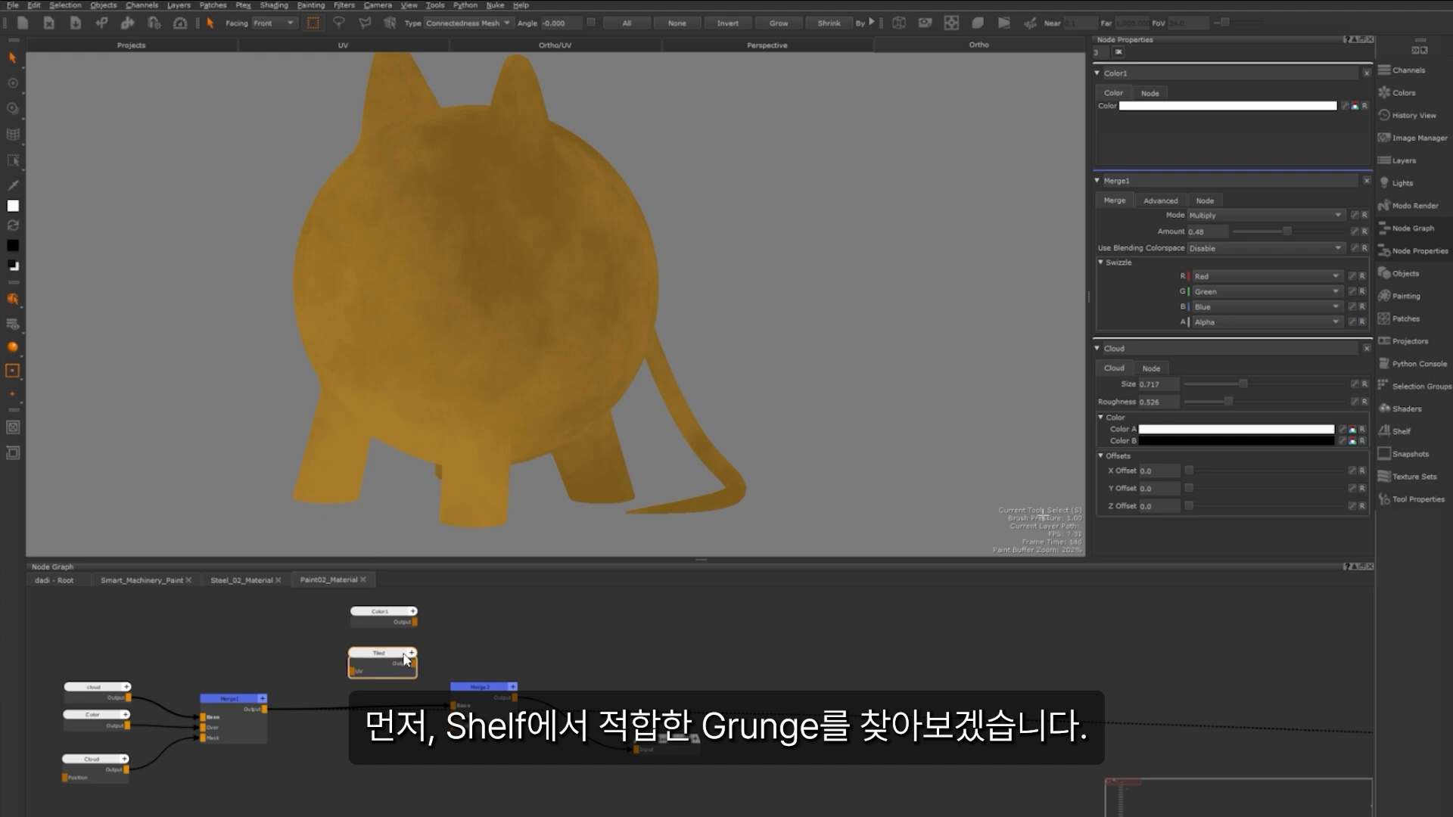
Assign a speckled grunge texture from the Shelf as the Tiled node's image and connect Tiled to Merge2's Mask input
left_click(1402, 432)
left_click_drag(1281, 490, 1228, 121)
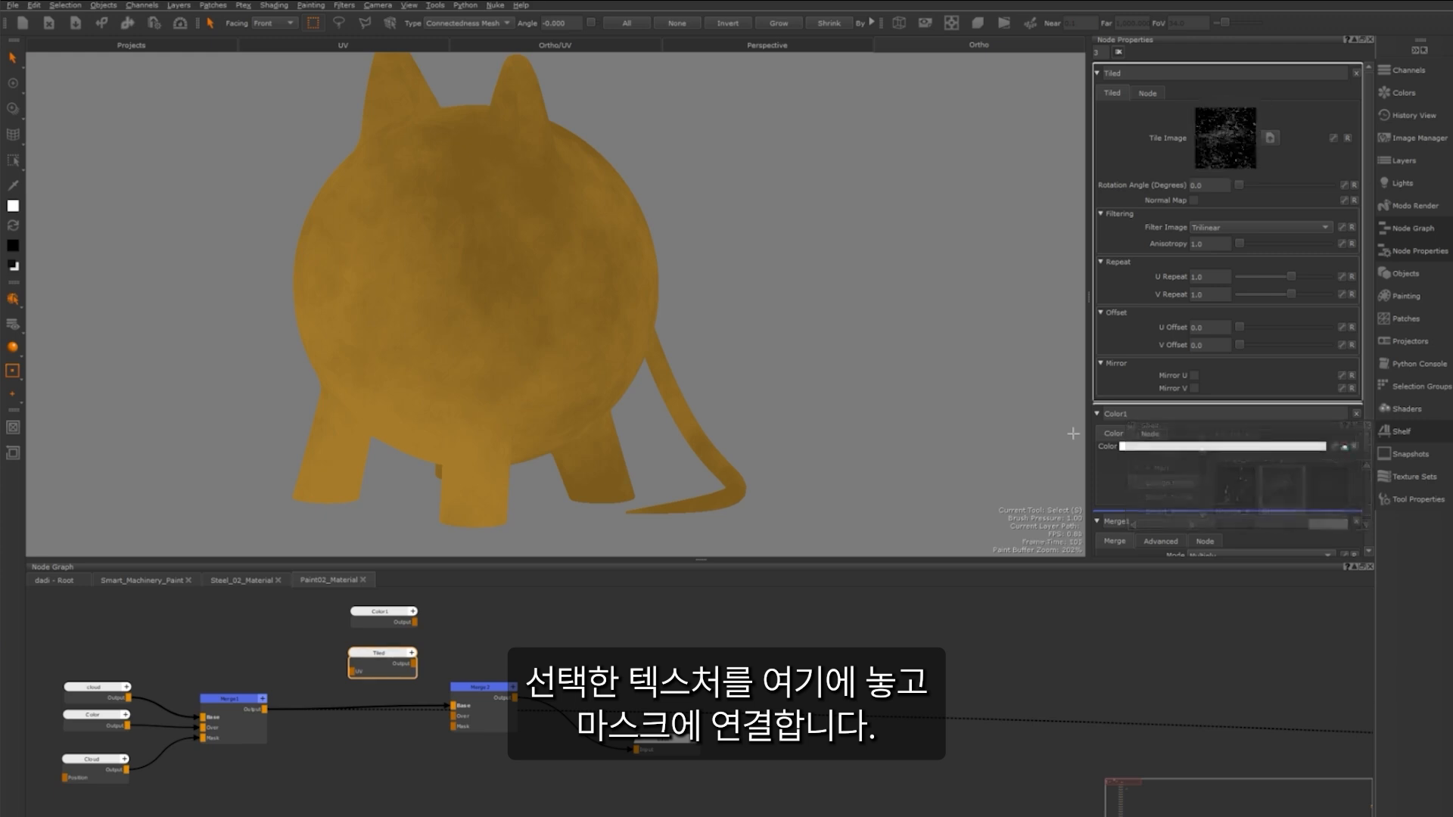
left_click_drag(415, 661, 452, 726)
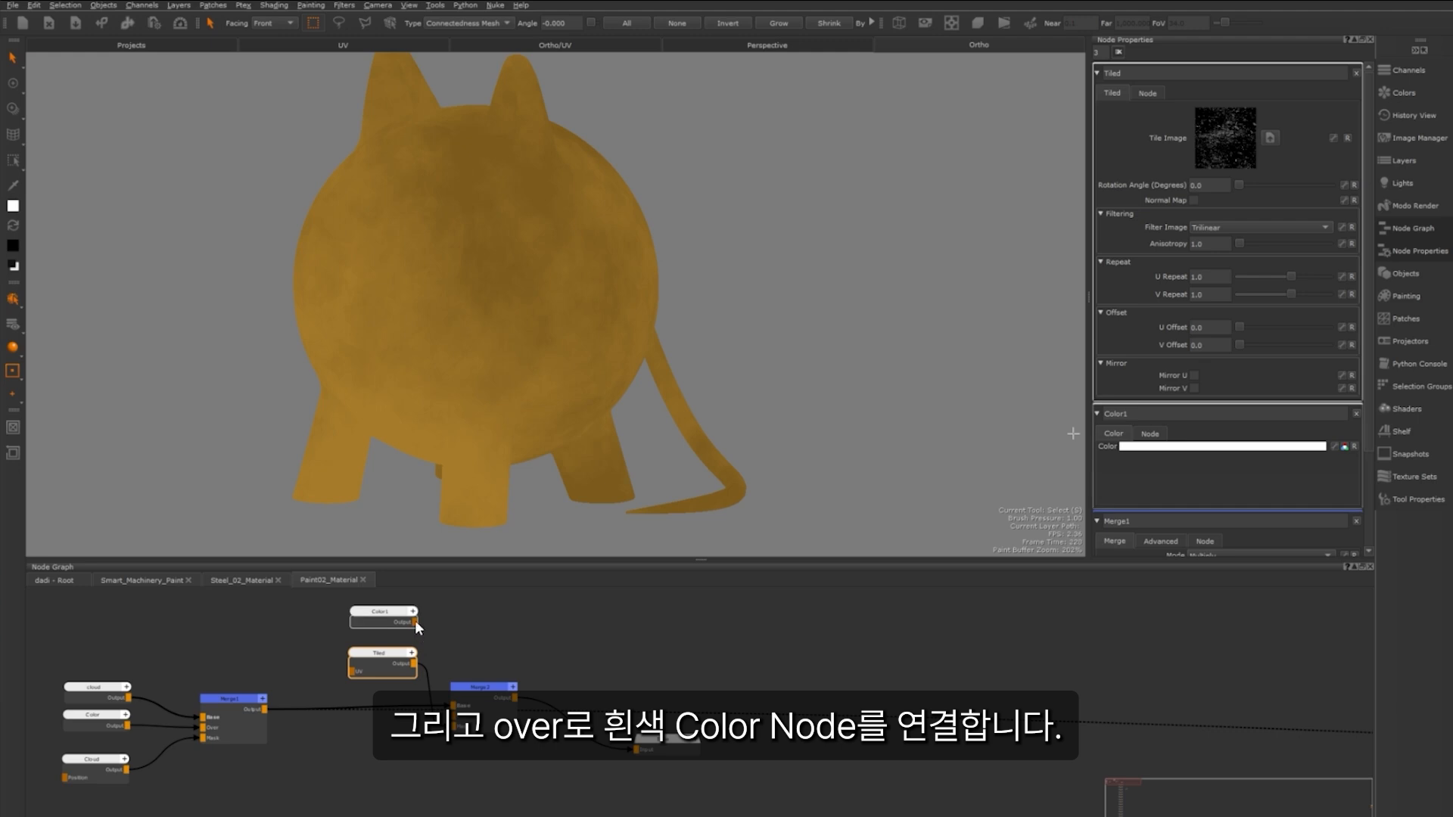
Connect the white Color1 node to Merge2's Over input and arrange Color1 and Tiled beside the merge
left_click_drag(415, 621, 453, 715)
left_click_drag(378, 654, 371, 726)
left_click_drag(379, 616, 372, 677)
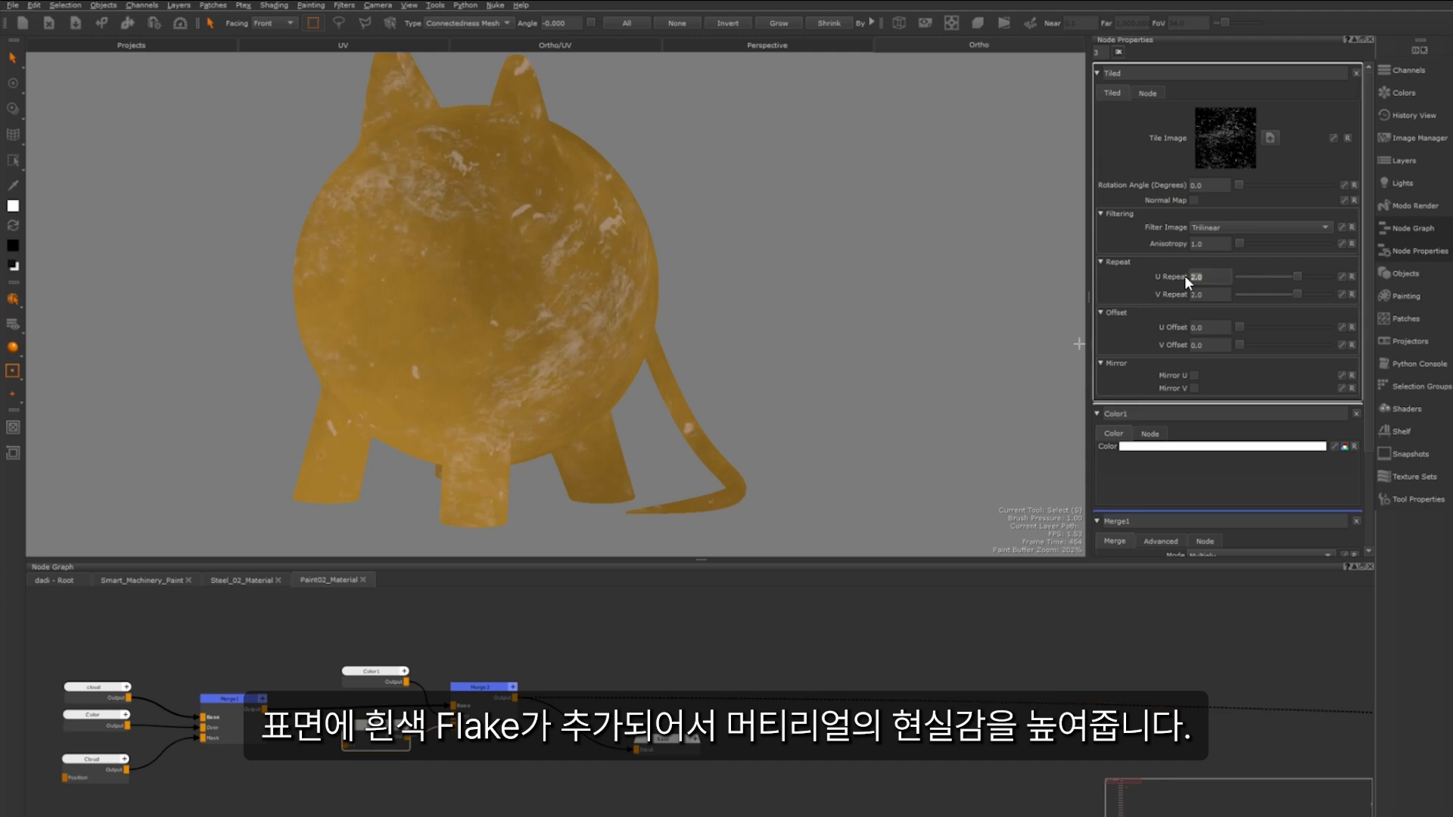
Set the Tiled node's U and V repeat to 1.5 and lower the Merge2 amount to 0.286
key("Return")
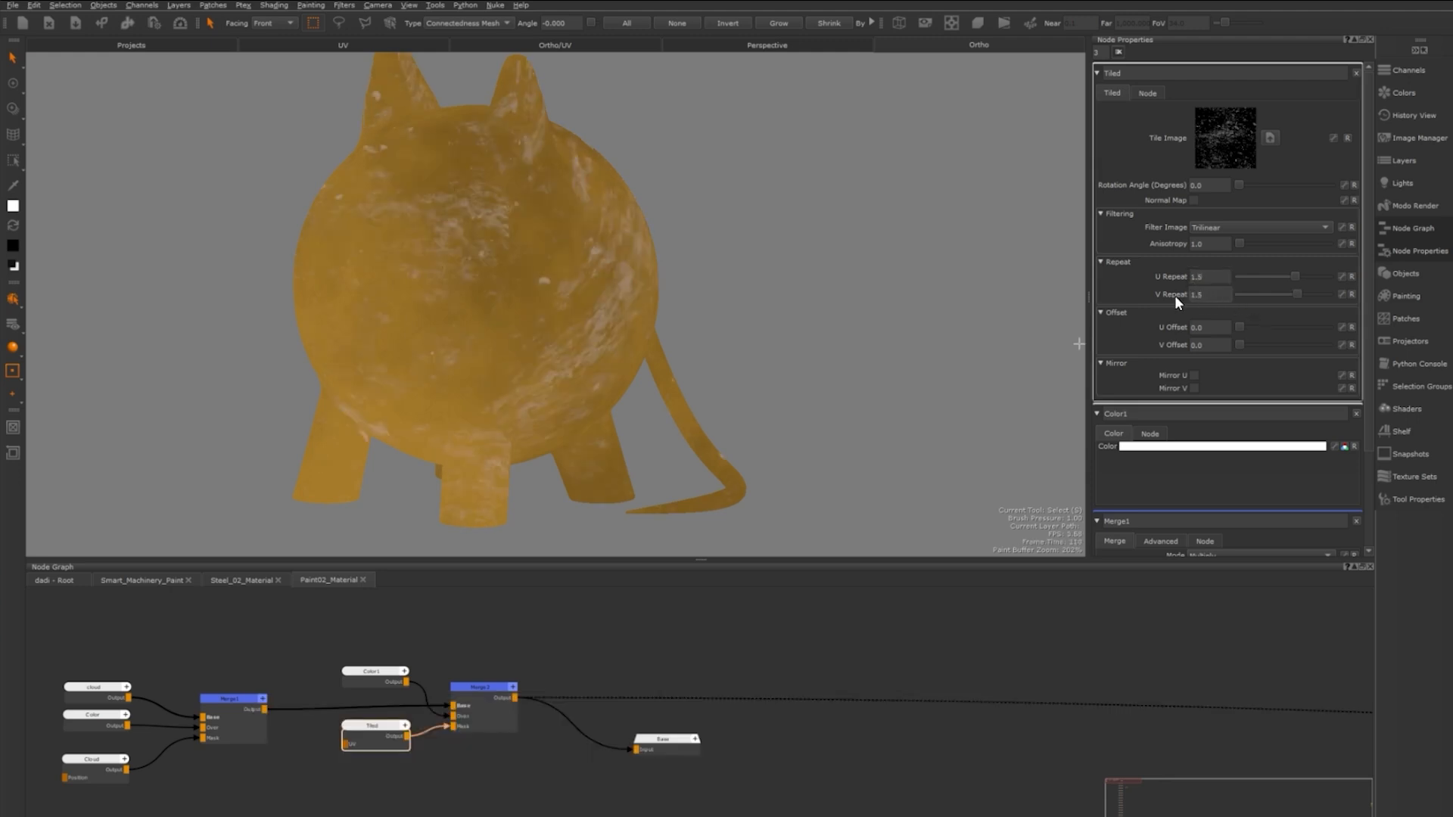
key("Return")
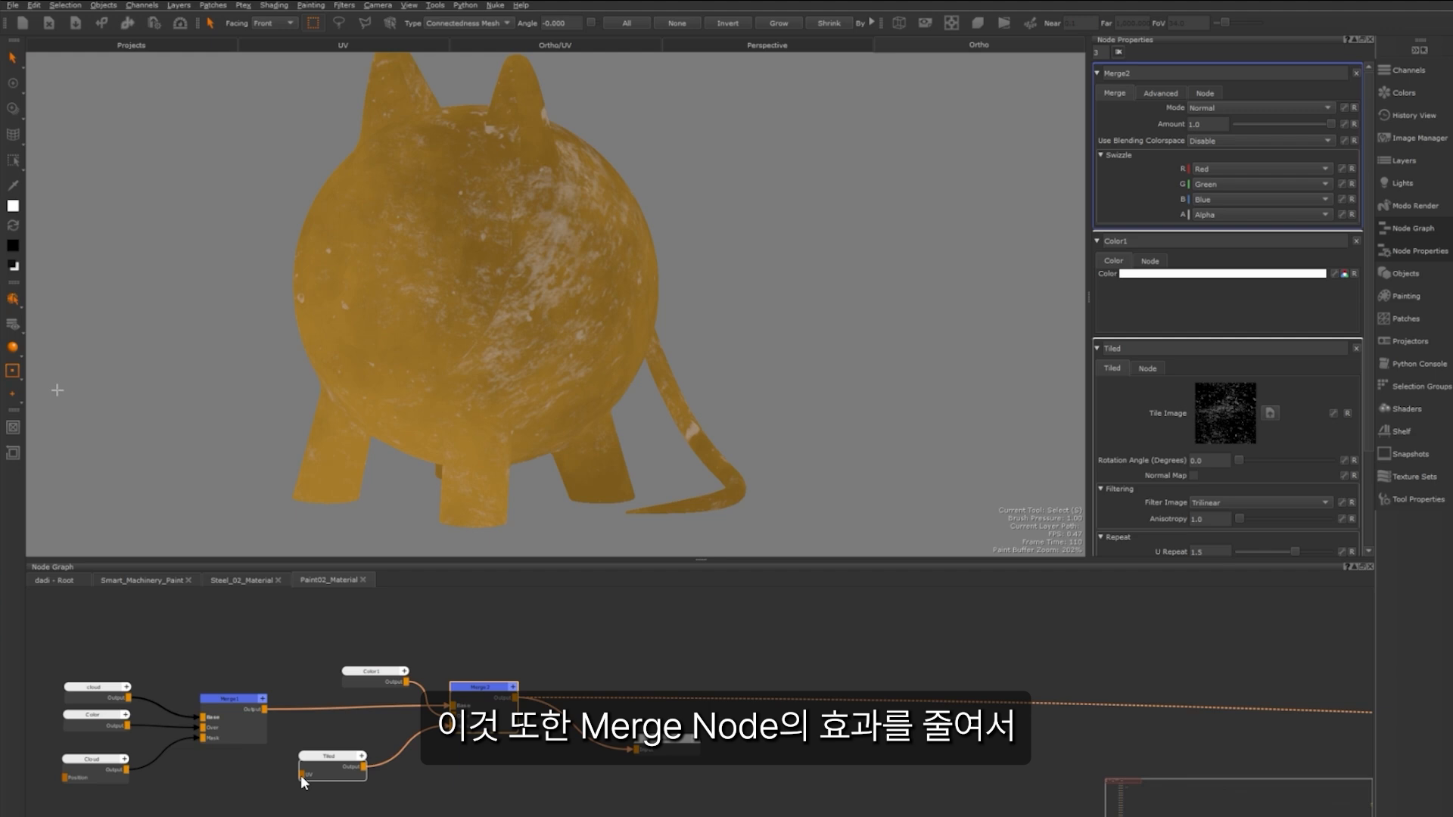
left_click_drag(302, 781, 322, 776)
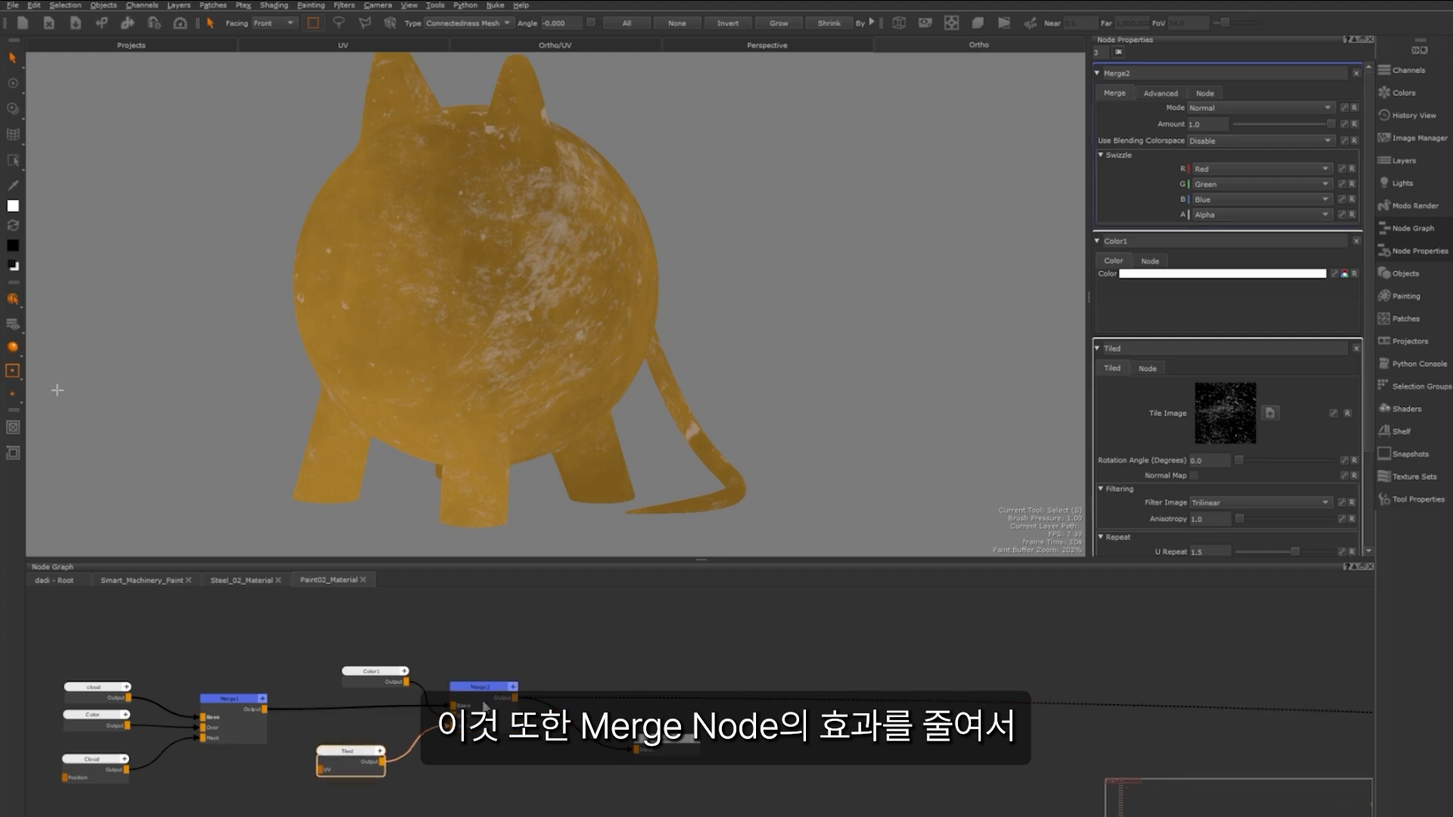
left_click_drag(1292, 121, 1285, 121)
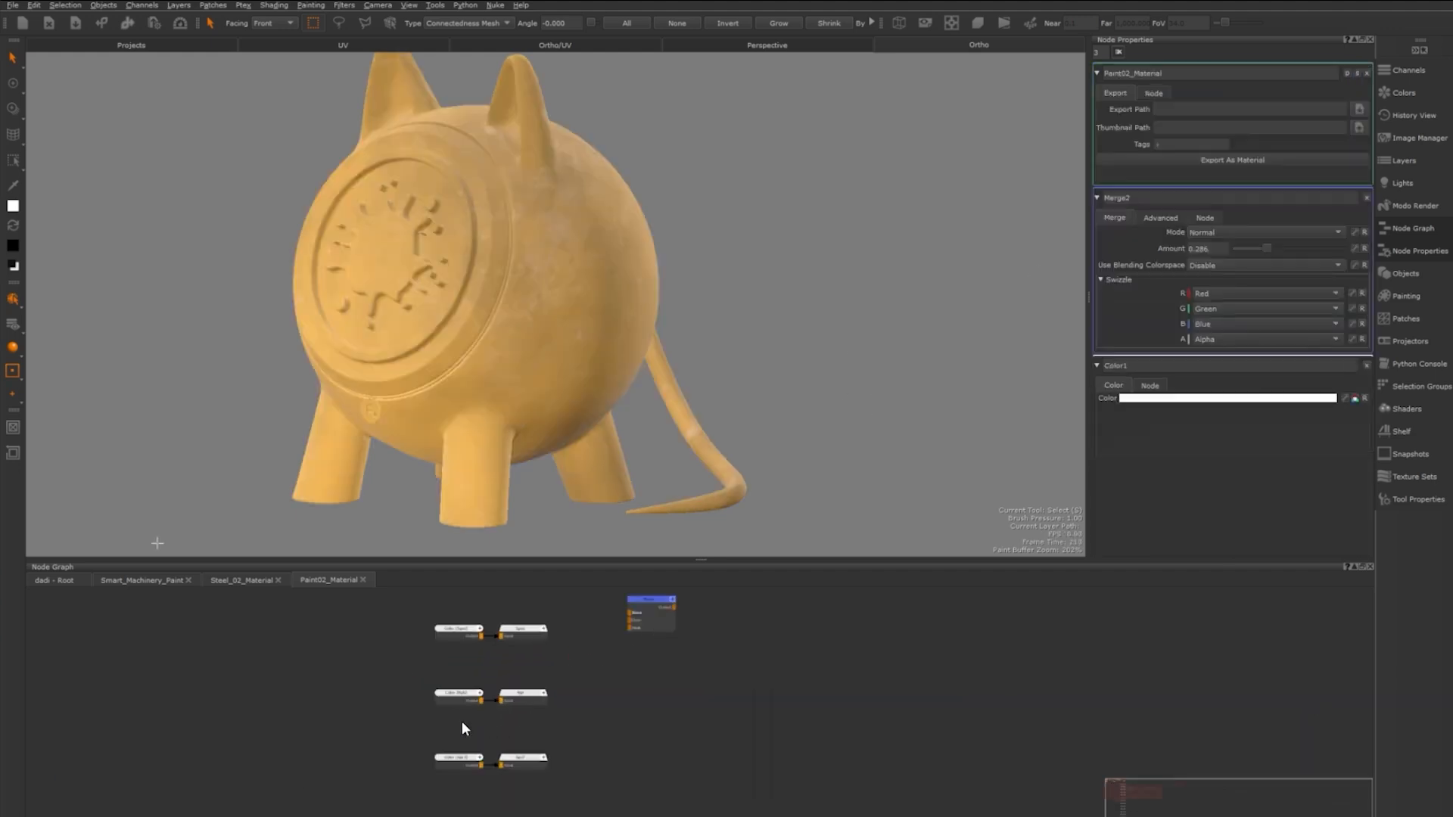
Set the roughness colour node Color [Rgh] to a dark grey for a shinier paint surface
scroll(461, 721, "up", 5)
left_click(485, 700)
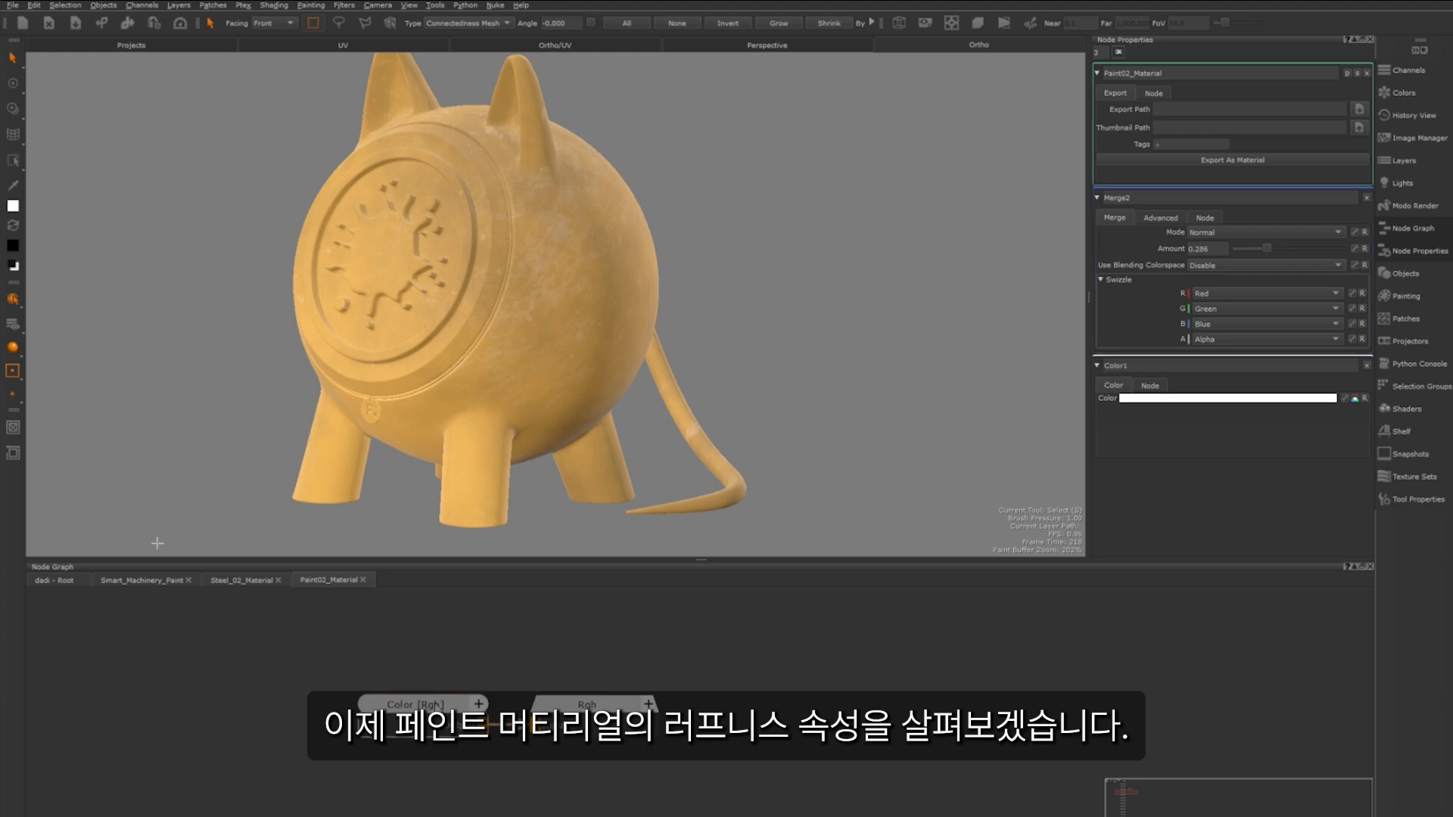
left_click(1318, 106)
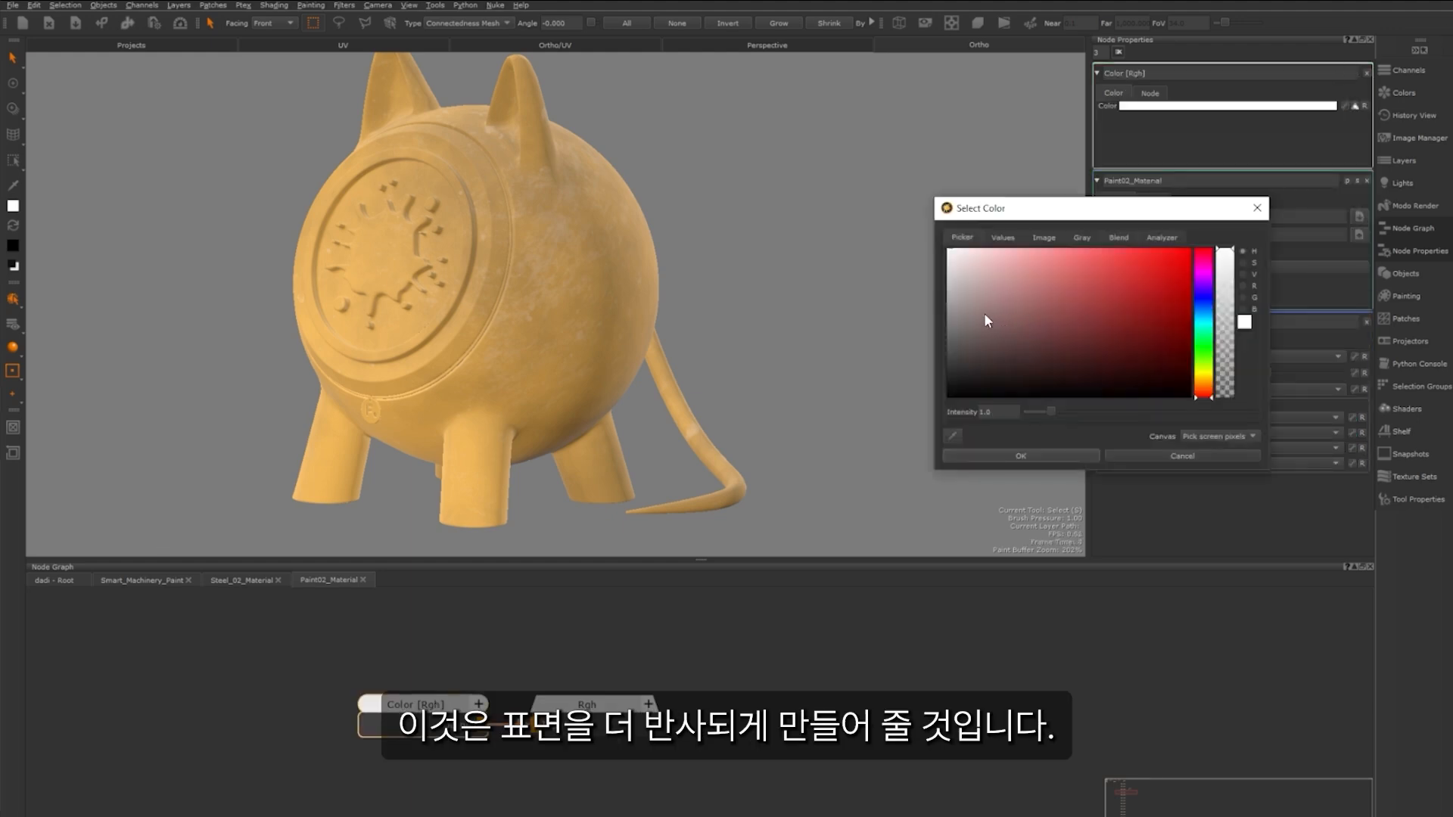
left_click_drag(984, 315, 921, 364)
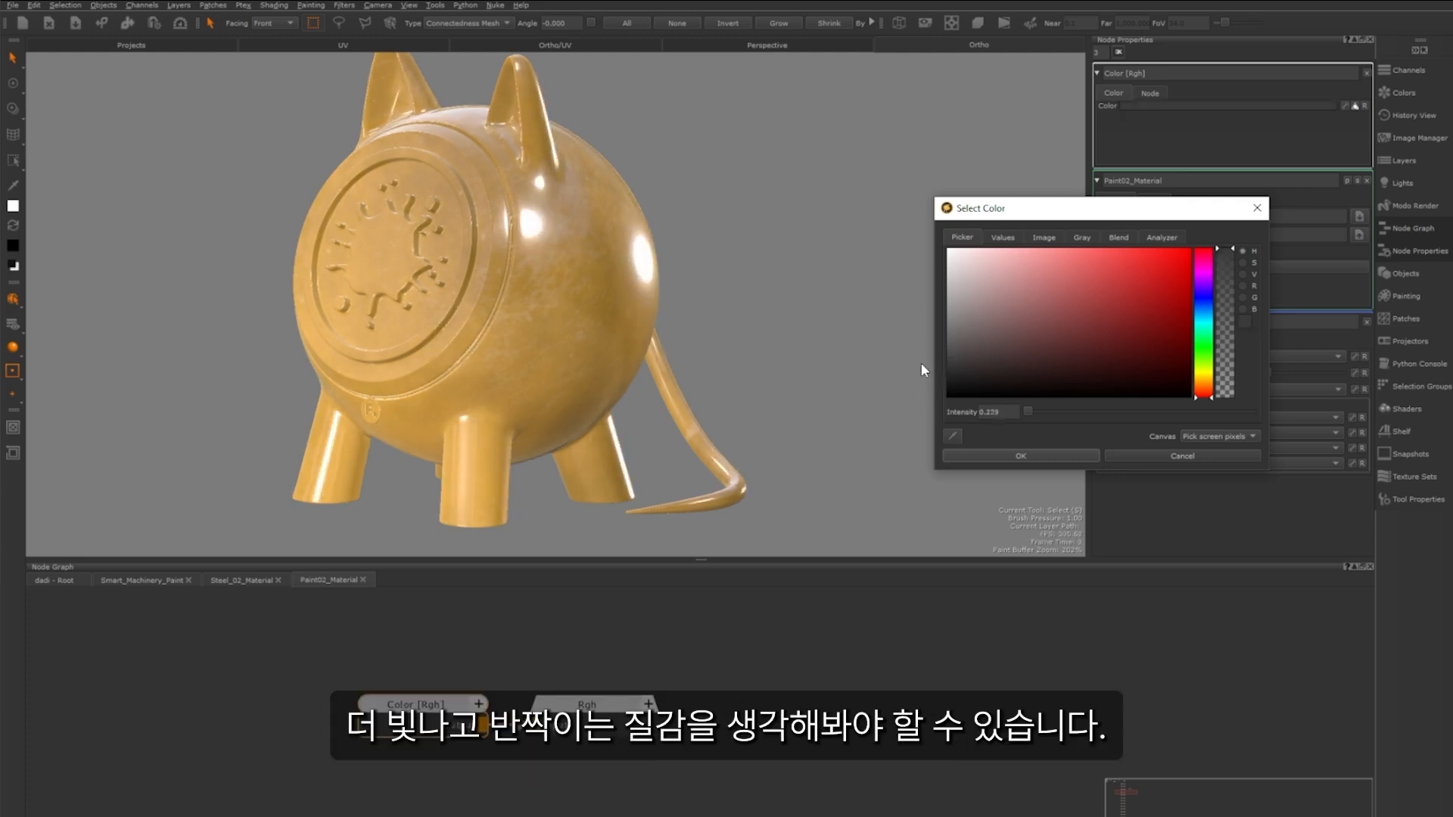
left_click(1013, 456)
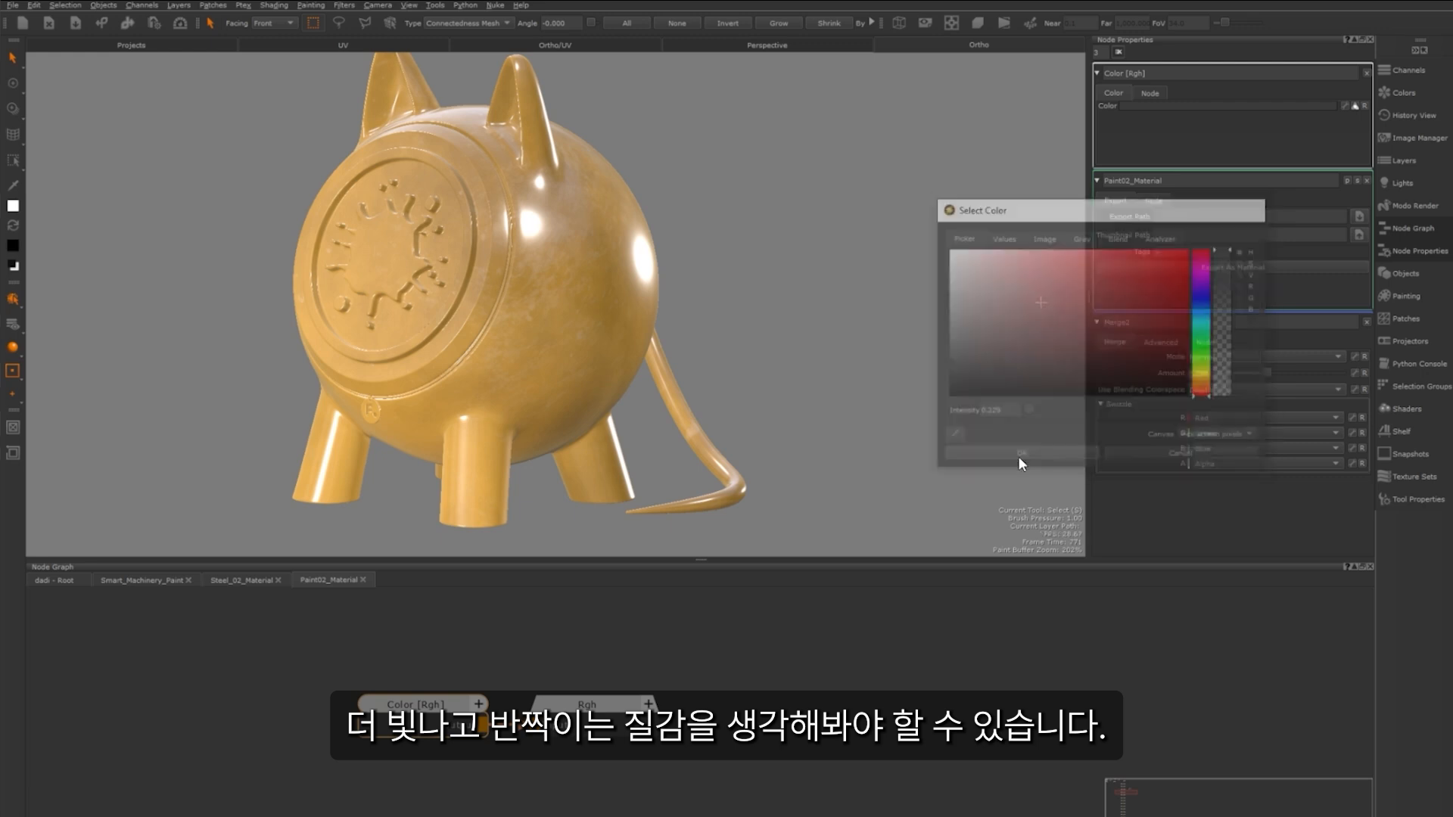
Create a Cloud node near the roughness channel and move Color [Rgh] away from Rgh to make room between them
scroll(434, 679, "down", 3)
middle_click_drag(435, 681, 419, 583)
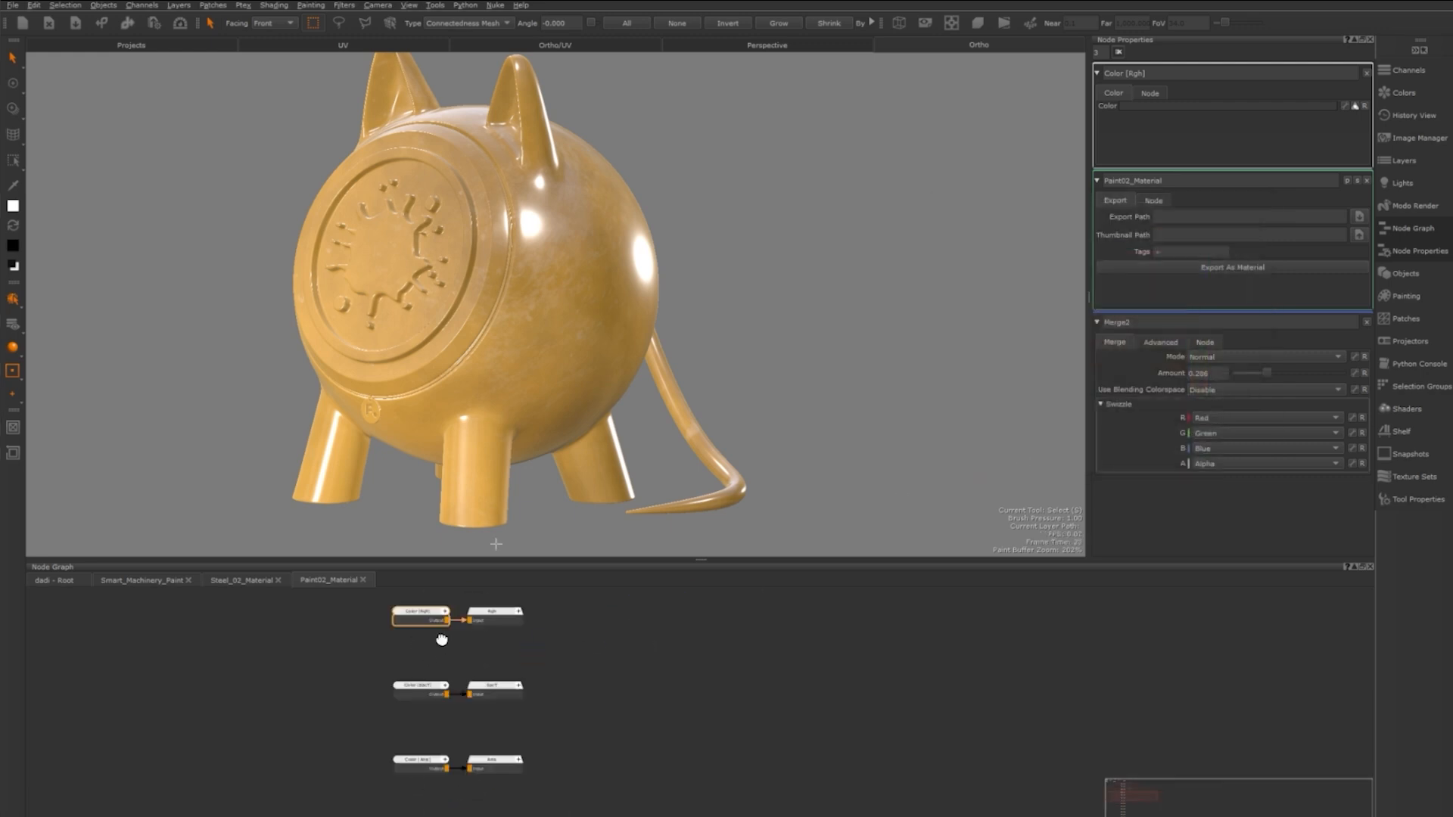
middle_click_drag(441, 639, 441, 680)
left_click(271, 645)
key("Tab")
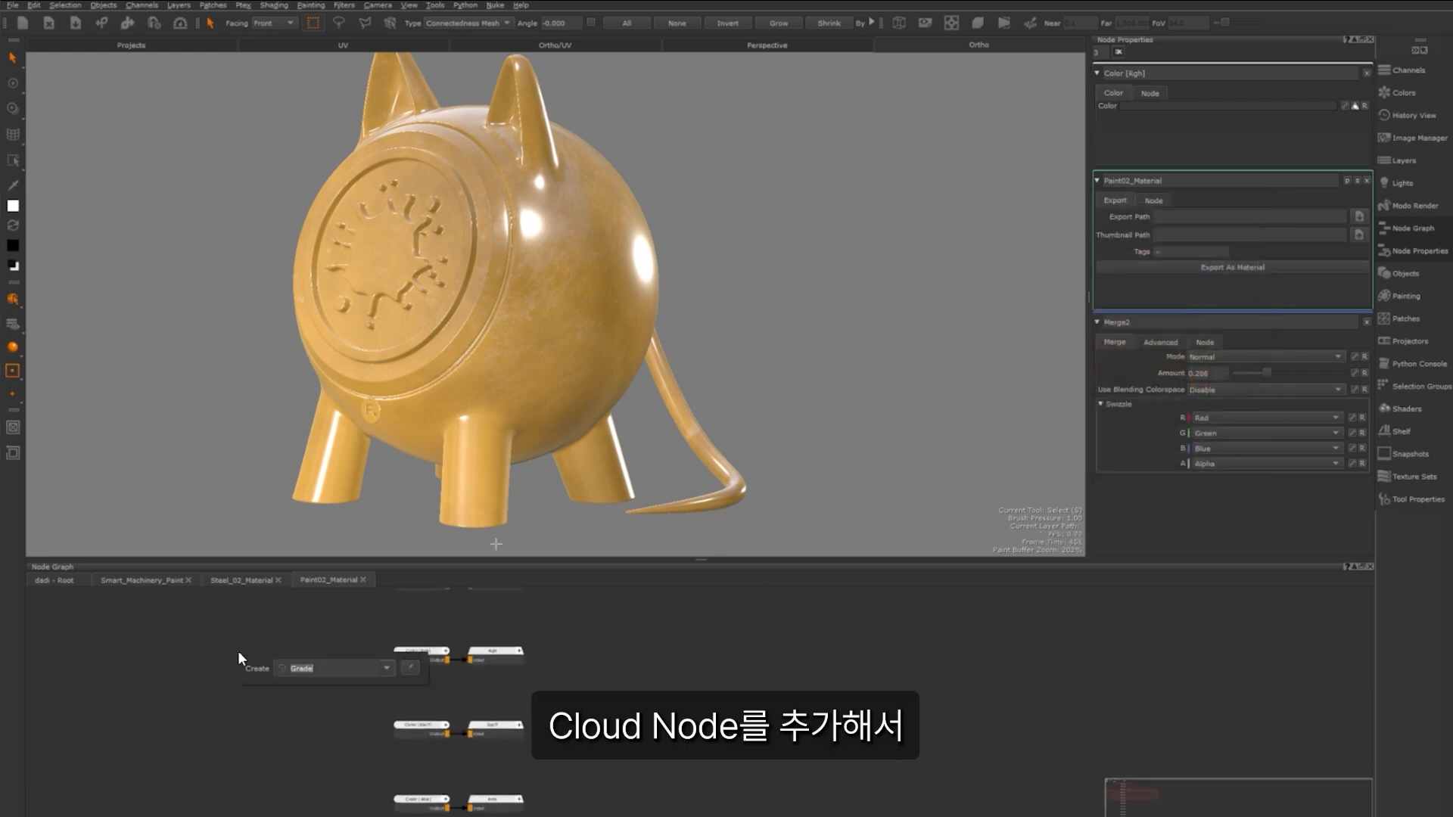
type("cloud")
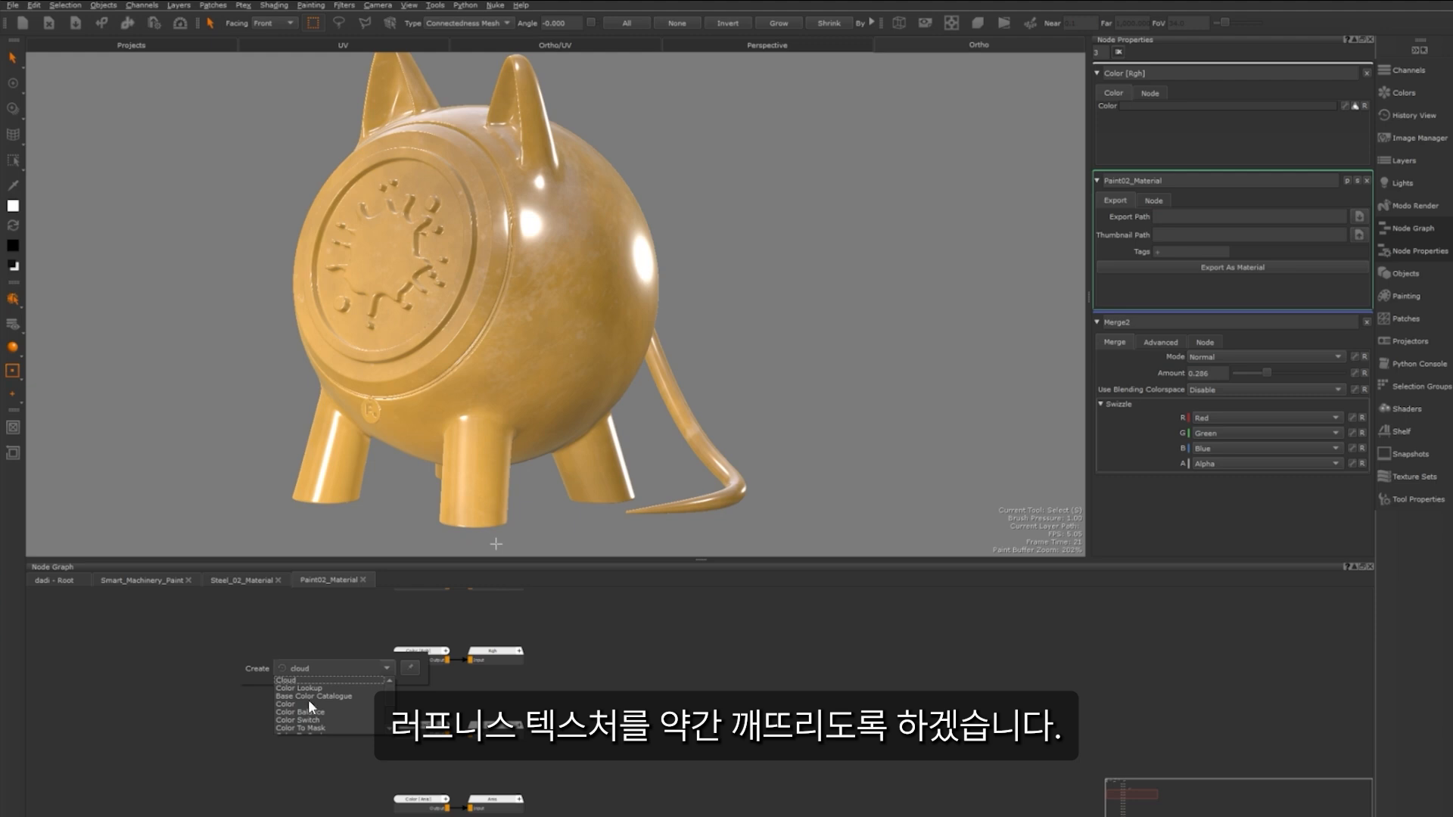
left_click(296, 679)
left_click(268, 681)
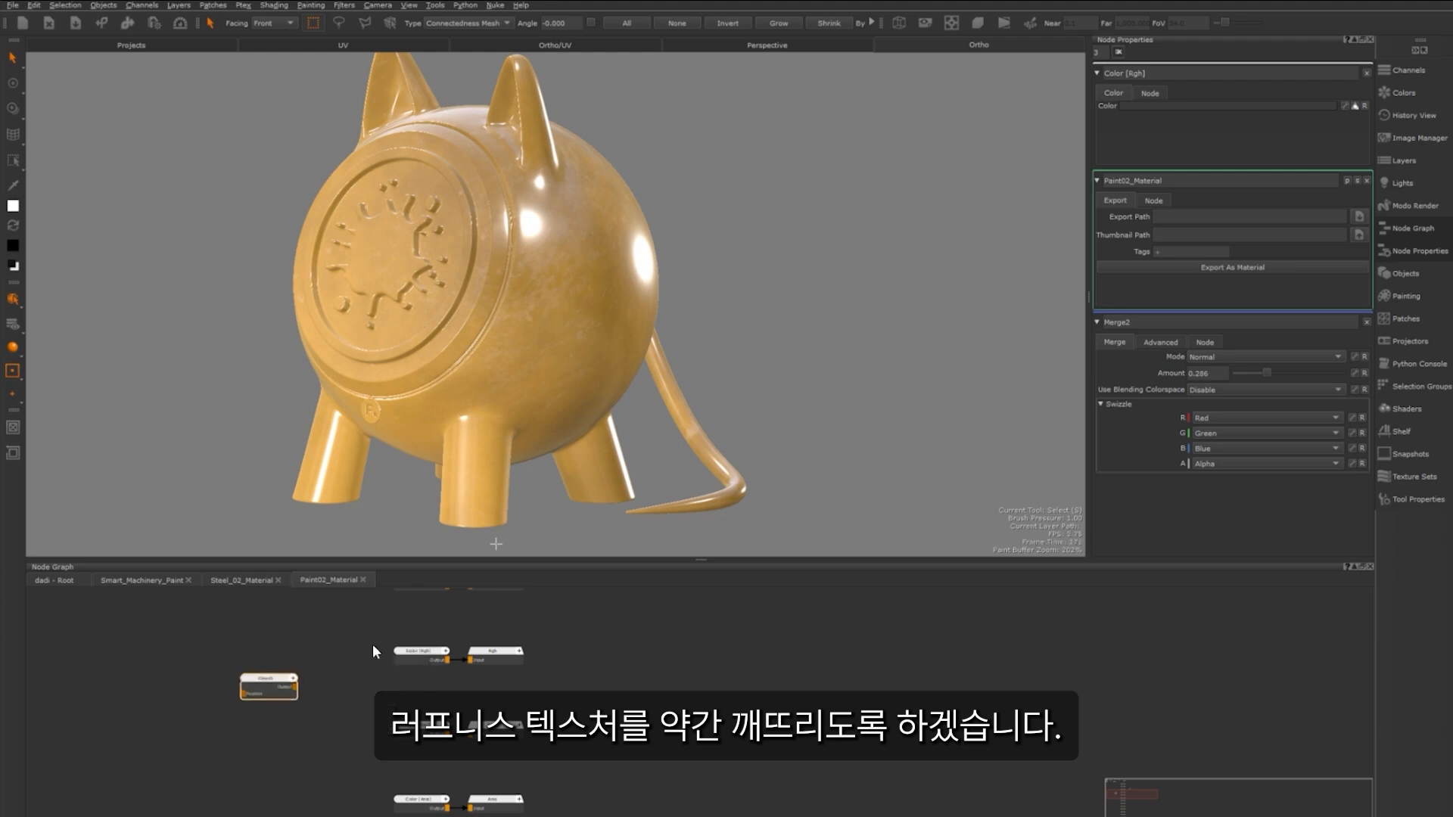
left_click(409, 653)
left_click_drag(408, 652, 304, 684)
Insert a Merge node on the connection between Color [Rgh] and Rgh, with the Cloud node placed below it
left_click_drag(603, 198, 644, 280, "alt")
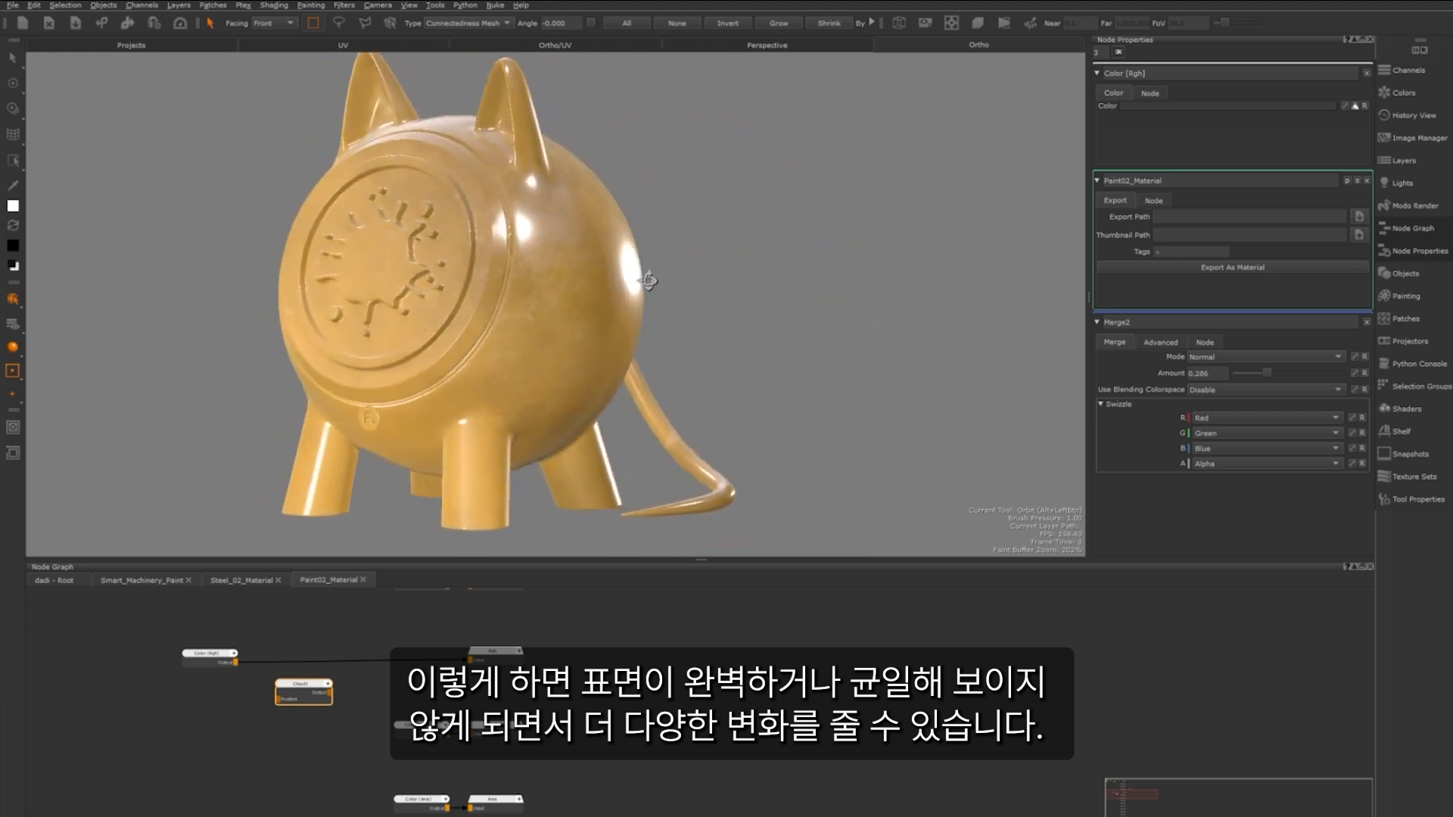
mouse_move(538, 320)
right_mouse_down("alt")
mouse_move(633, 328)
mouse_move(538, 334)
right_mouse_up("alt")
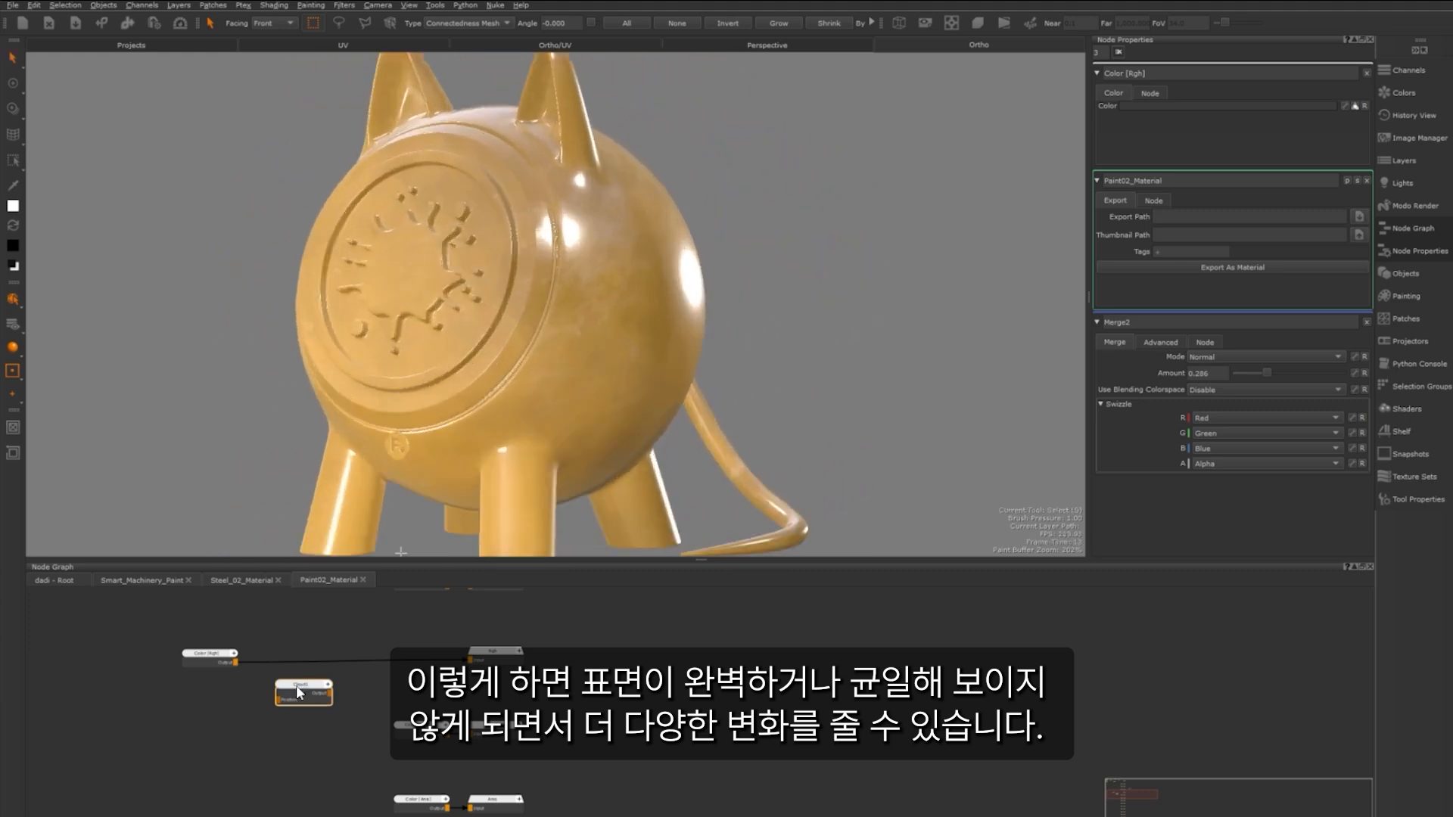
left_click_drag(300, 687, 301, 705)
left_click(324, 631)
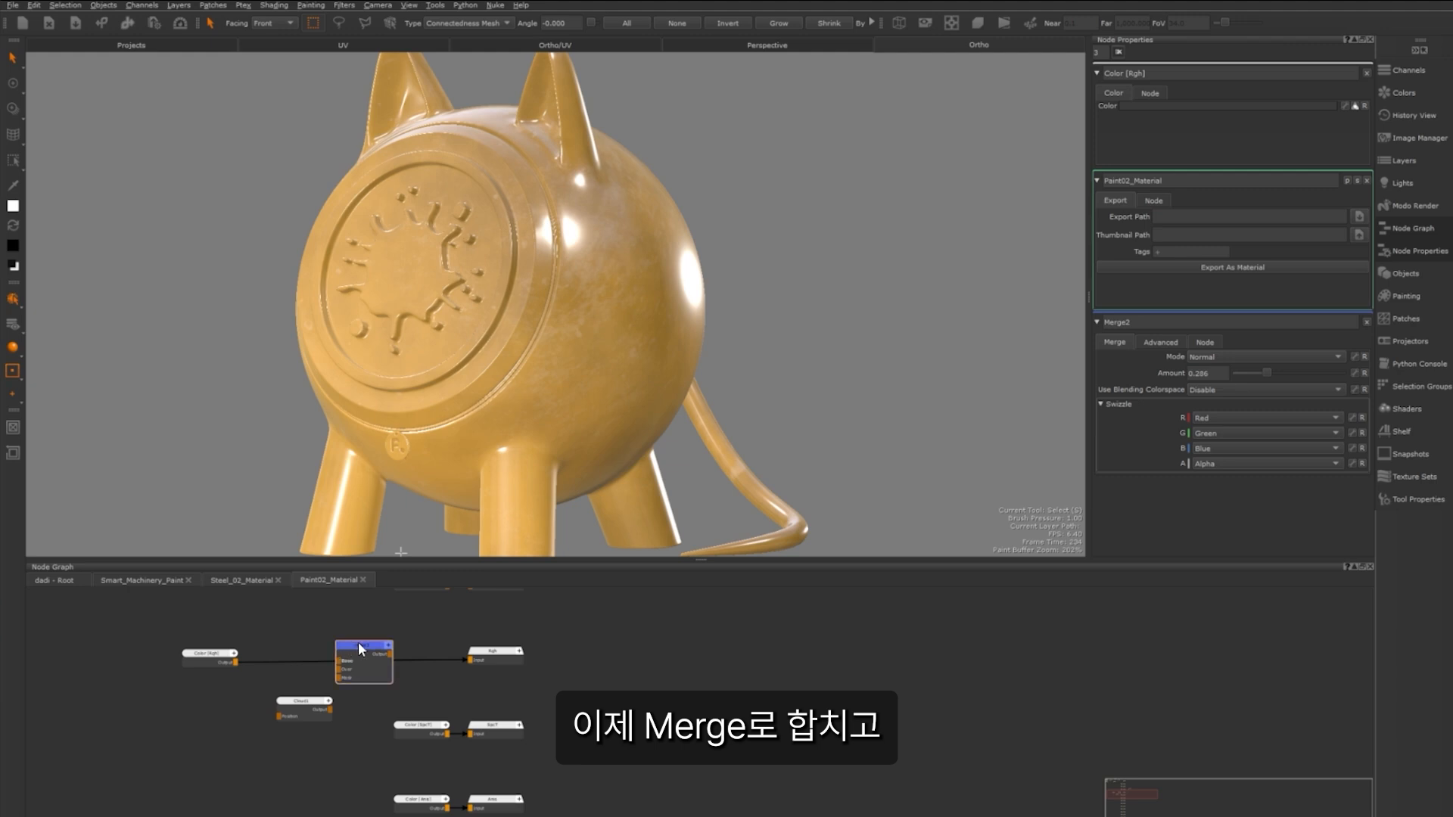
left_click_drag(358, 643, 315, 648)
scroll(243, 694, "up", 5)
Connect Cloud1's output to Merge3's Over input and lower the merge amount to 0.111
left_click_drag(312, 702, 369, 649)
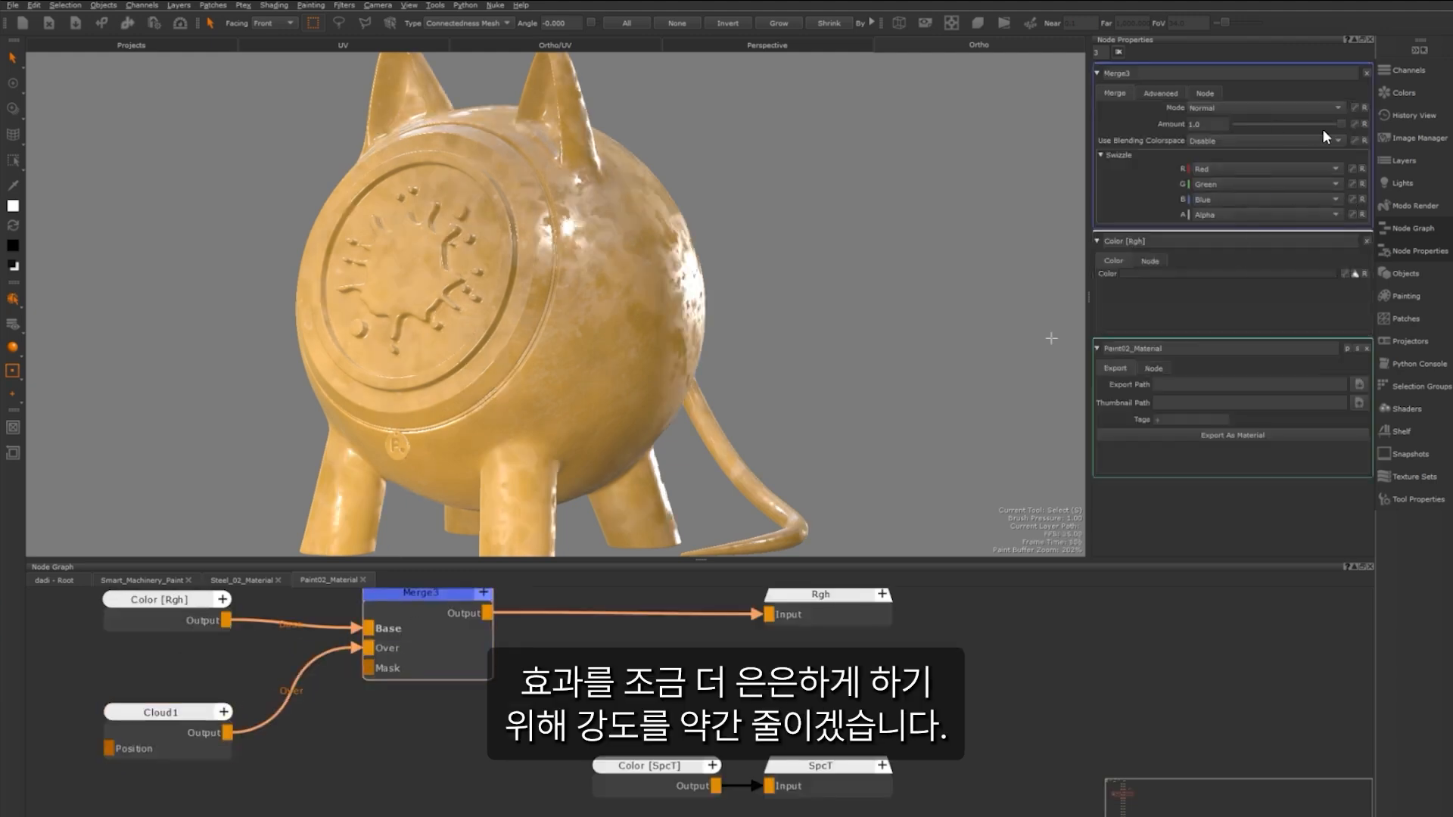
left_click_drag(1339, 123, 1245, 124)
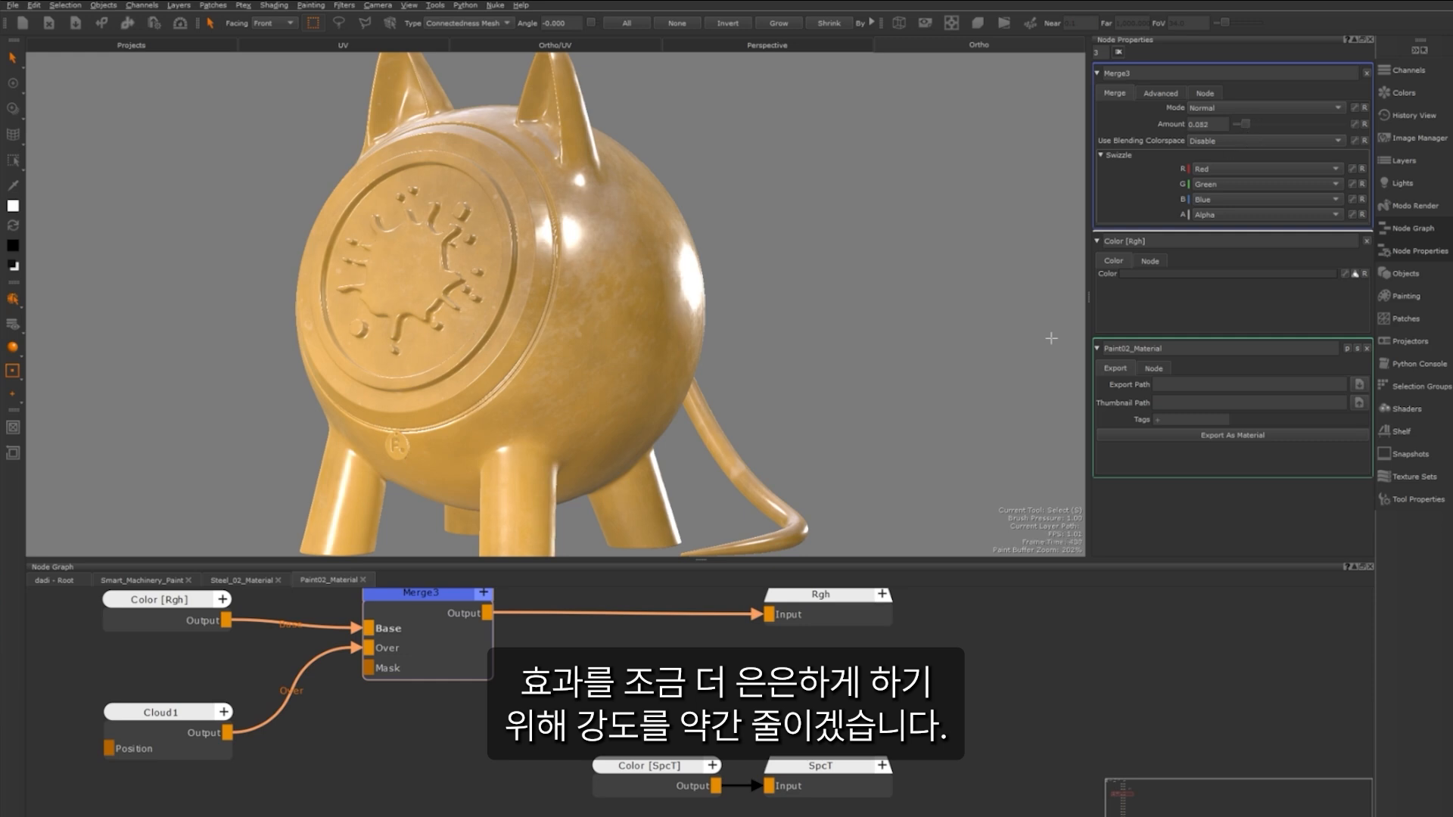
mouse_move(674, 302)
left_mouse_down("alt")
mouse_move(556, 294)
mouse_move(666, 292)
left_mouse_up("alt")
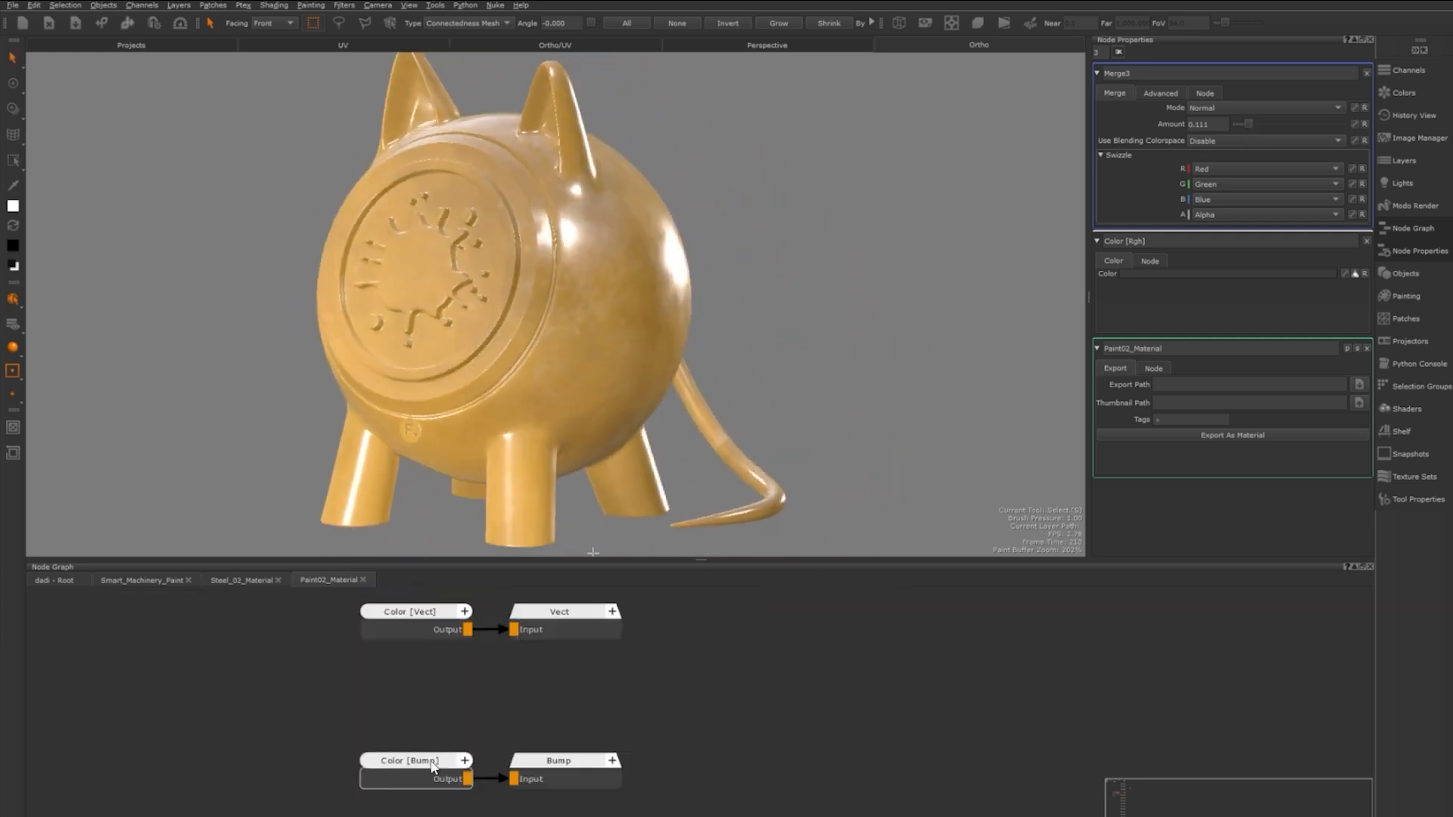
Move Color [Bump] away from the Bump node and connect Cloud1's output to the Bump input in its place
left_click_drag(477, 751, 201, 664)
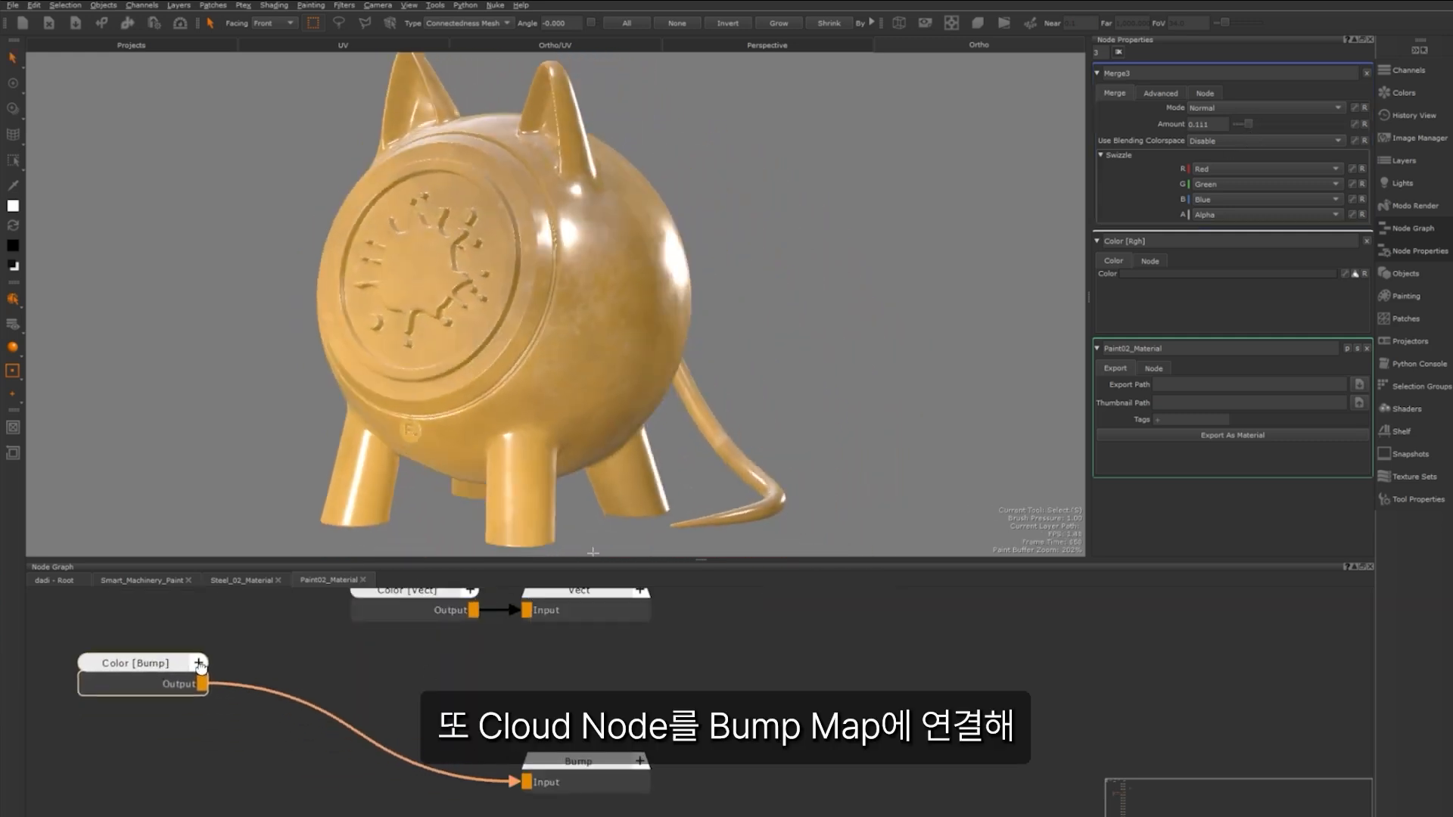
middle_click_drag(200, 666, 531, 811)
scroll(531, 814, "down", 10)
left_click_drag(532, 812, 482, 695)
scroll(490, 695, "up", 5)
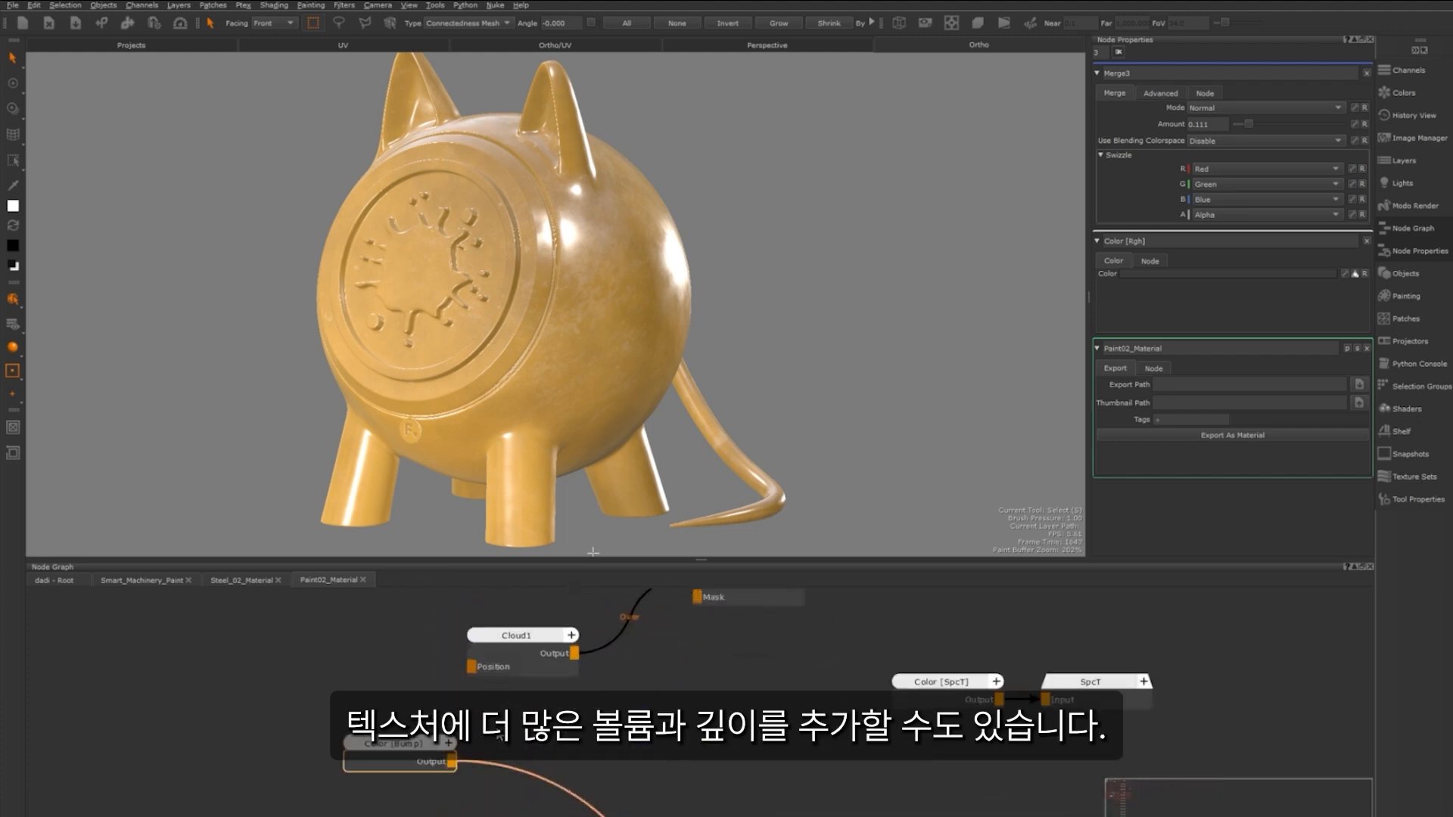
left_click_drag(571, 659, 571, 654)
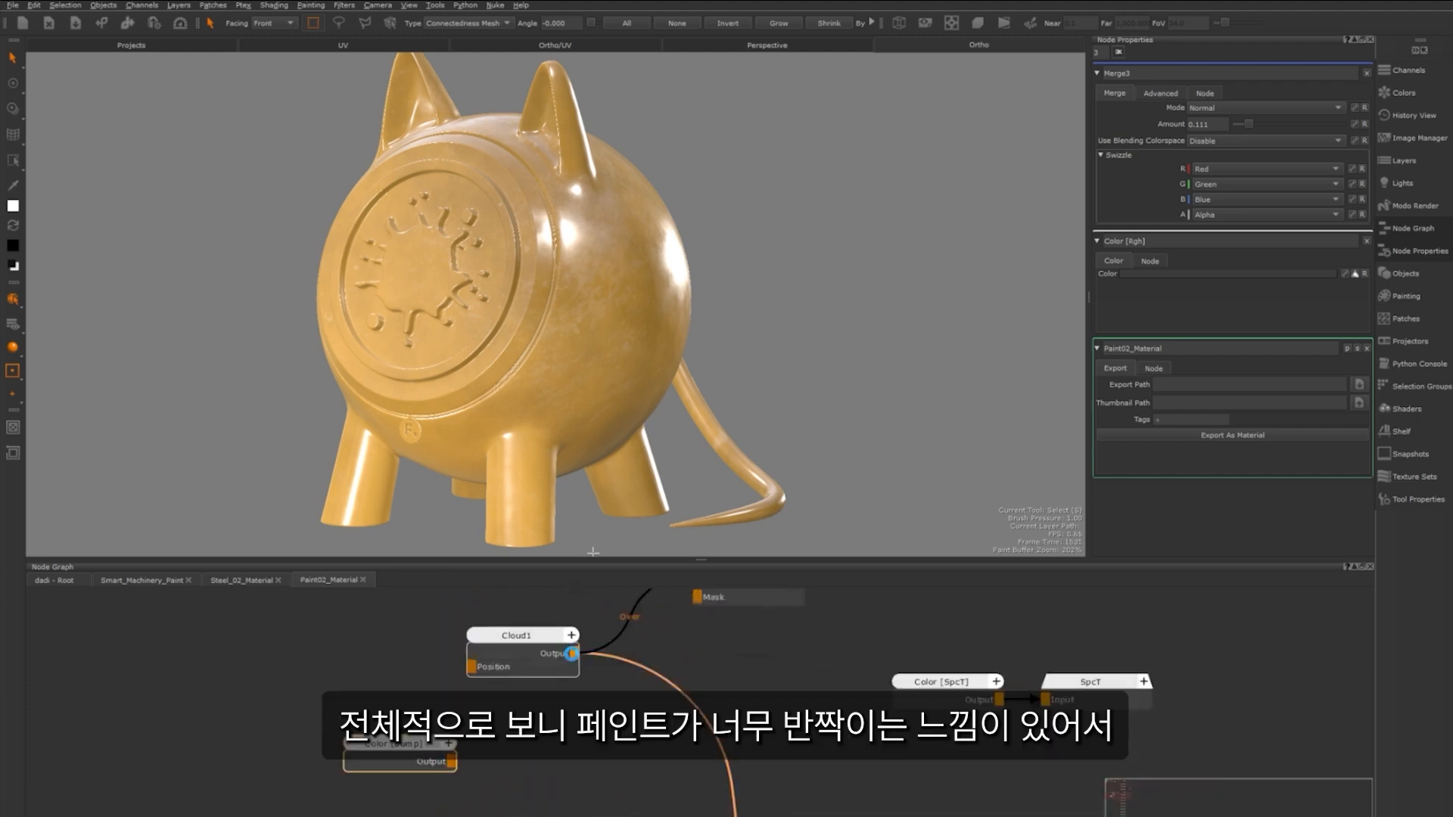
left_click(543, 646)
key("1")
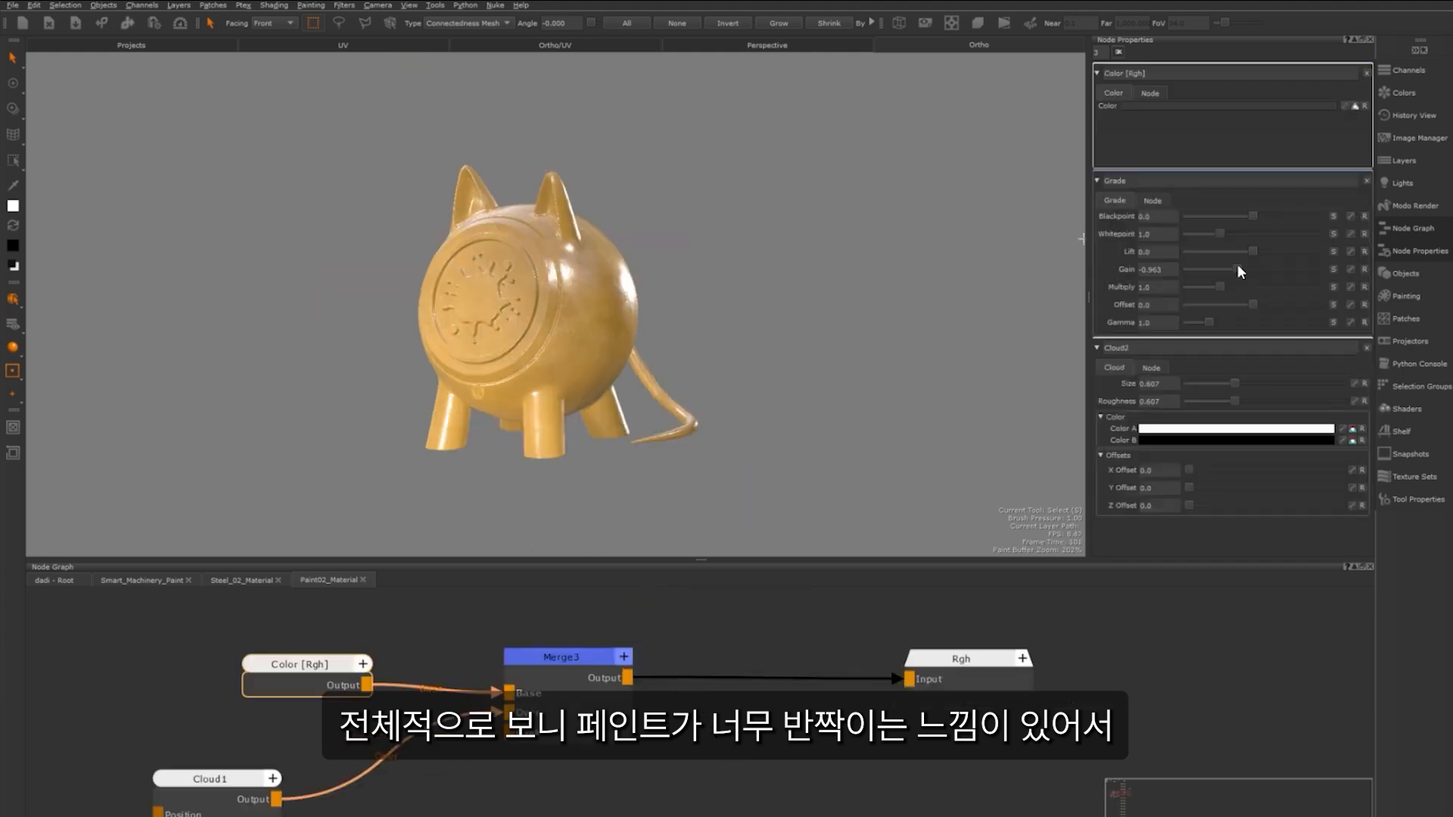
Set the Color [Rgh] node to a lighter grey with an intensity of 0.437 to make the paint less glossy
left_click(1161, 105)
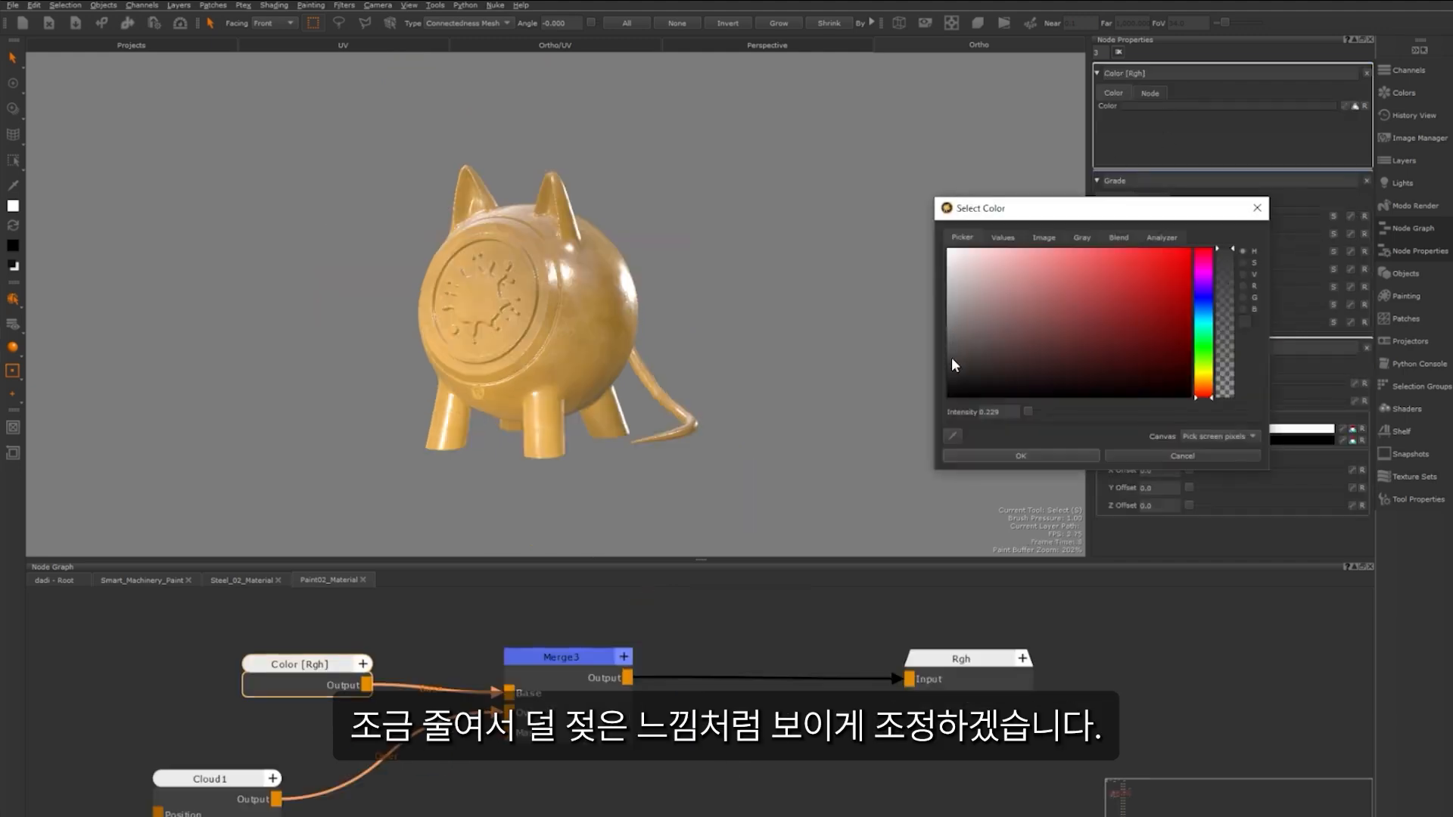
left_click_drag(951, 357, 944, 333)
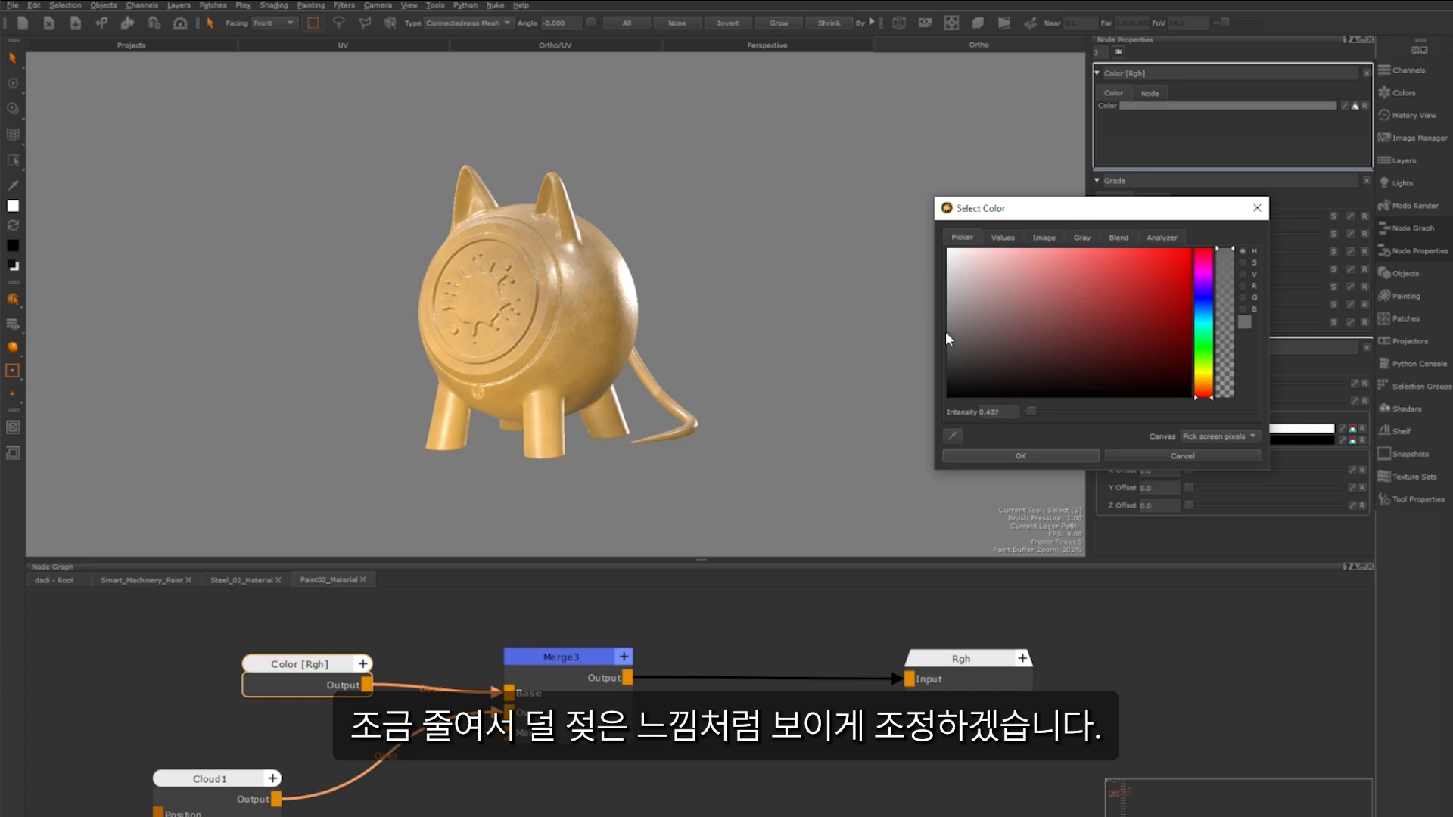
left_click(995, 454)
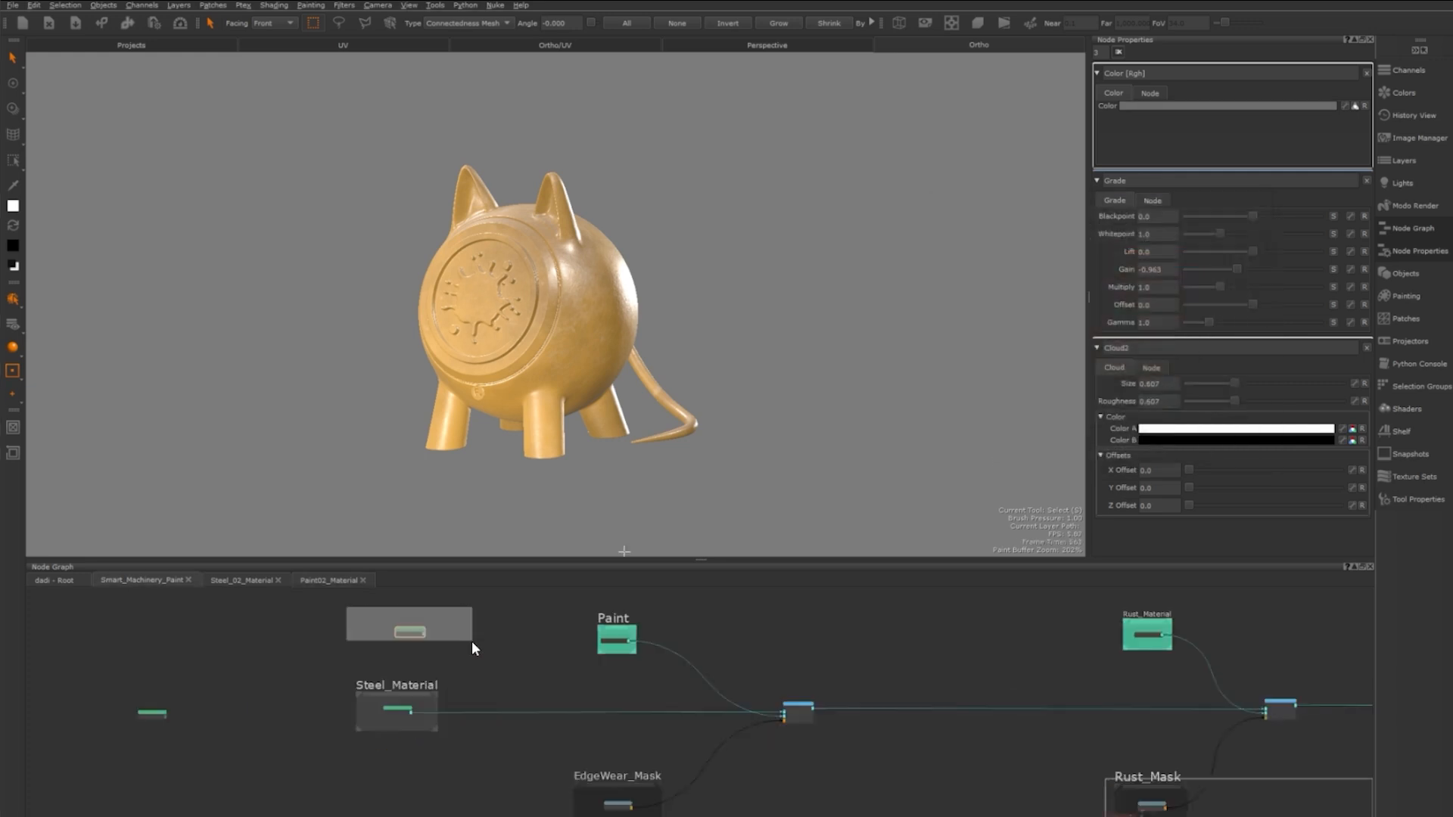
Add a Custom Procedural node beside EdgeWear_Mask in the Smart_Machinery_Paint graph and open its properties
middle_click_drag(588, 714, 574, 659)
scroll(628, 761, "up", 3)
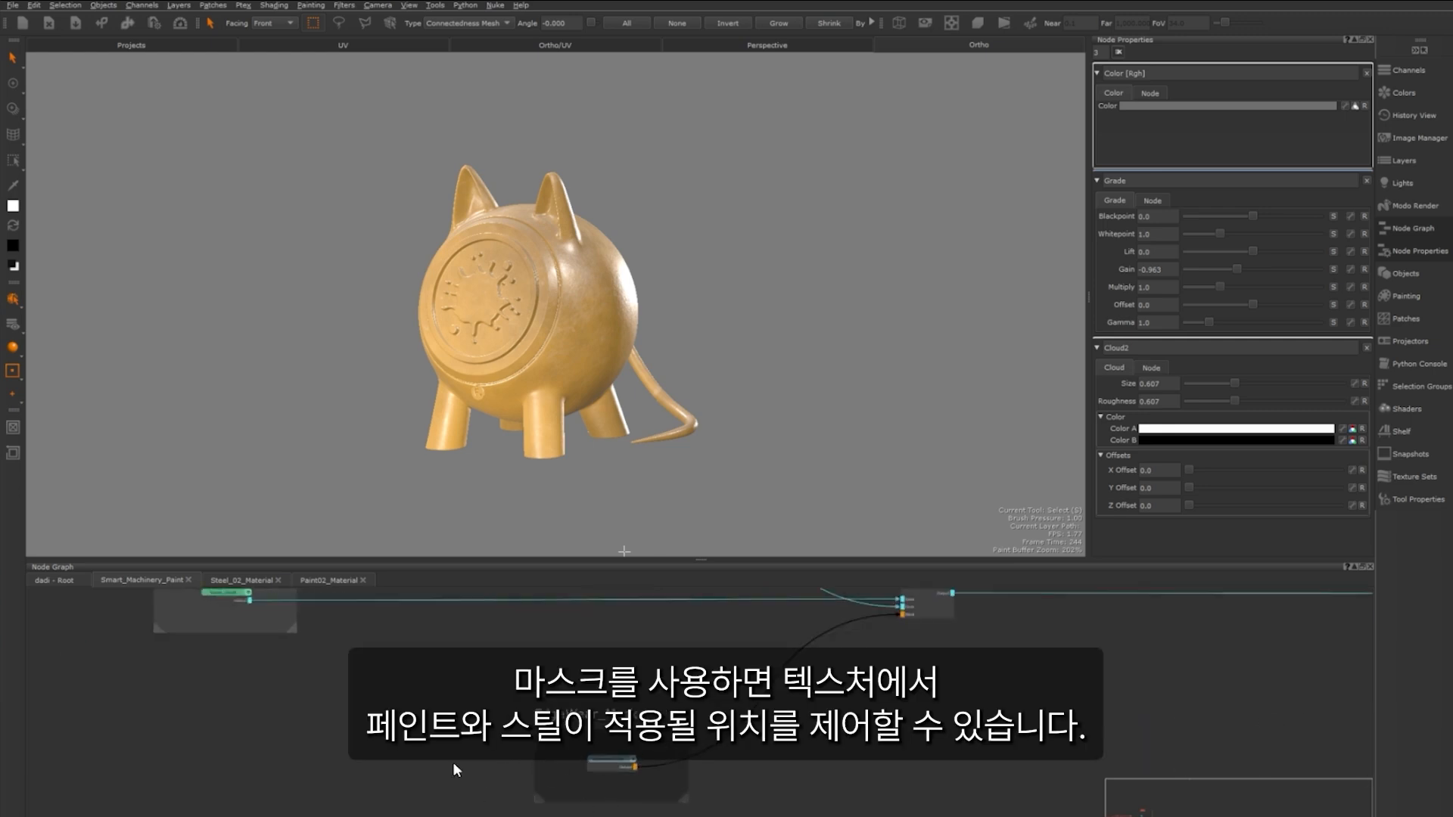
scroll(453, 761, "down", 3)
scroll(832, 619, "up", 4)
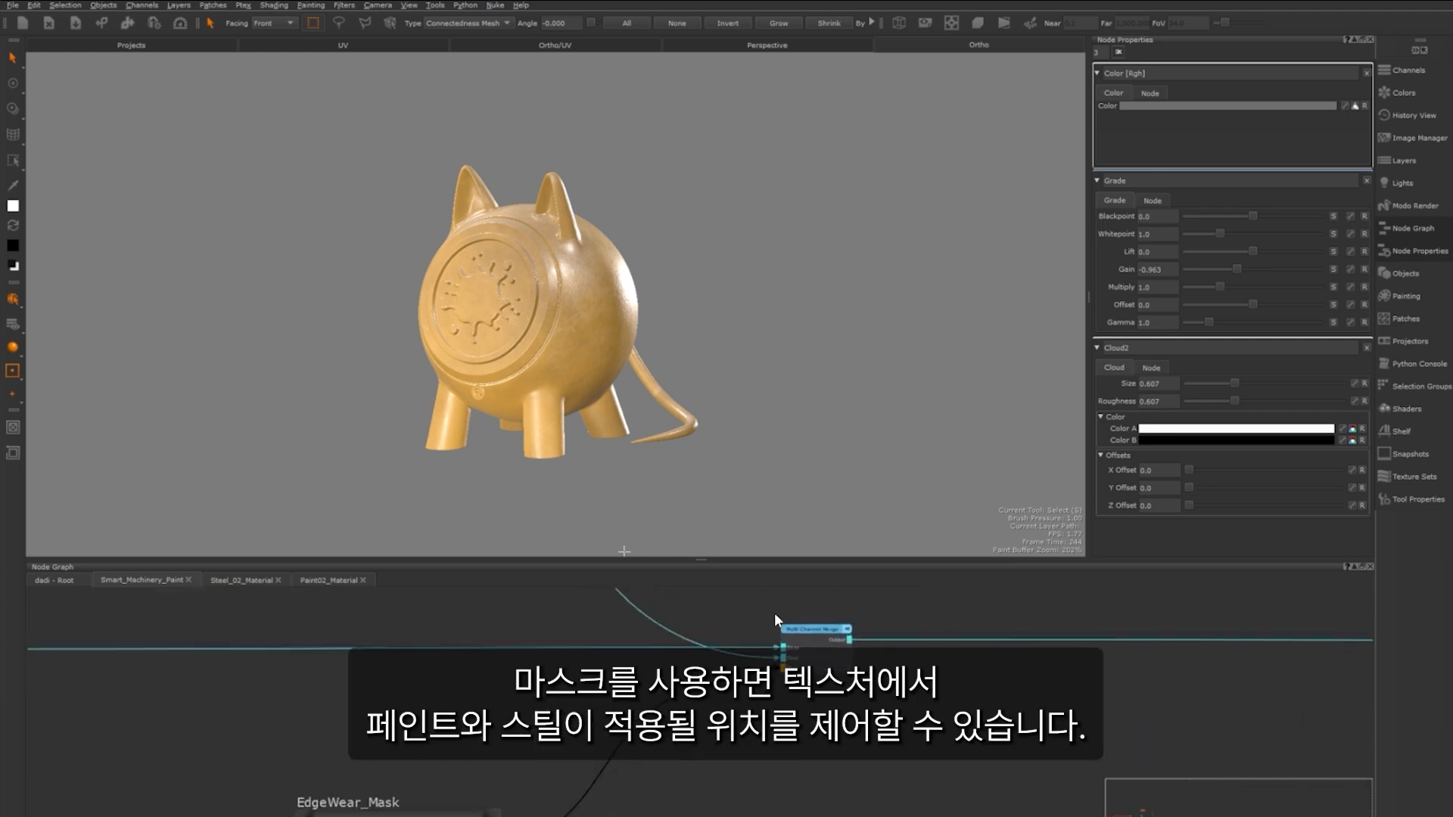
middle_click_drag(353, 804, 500, 618)
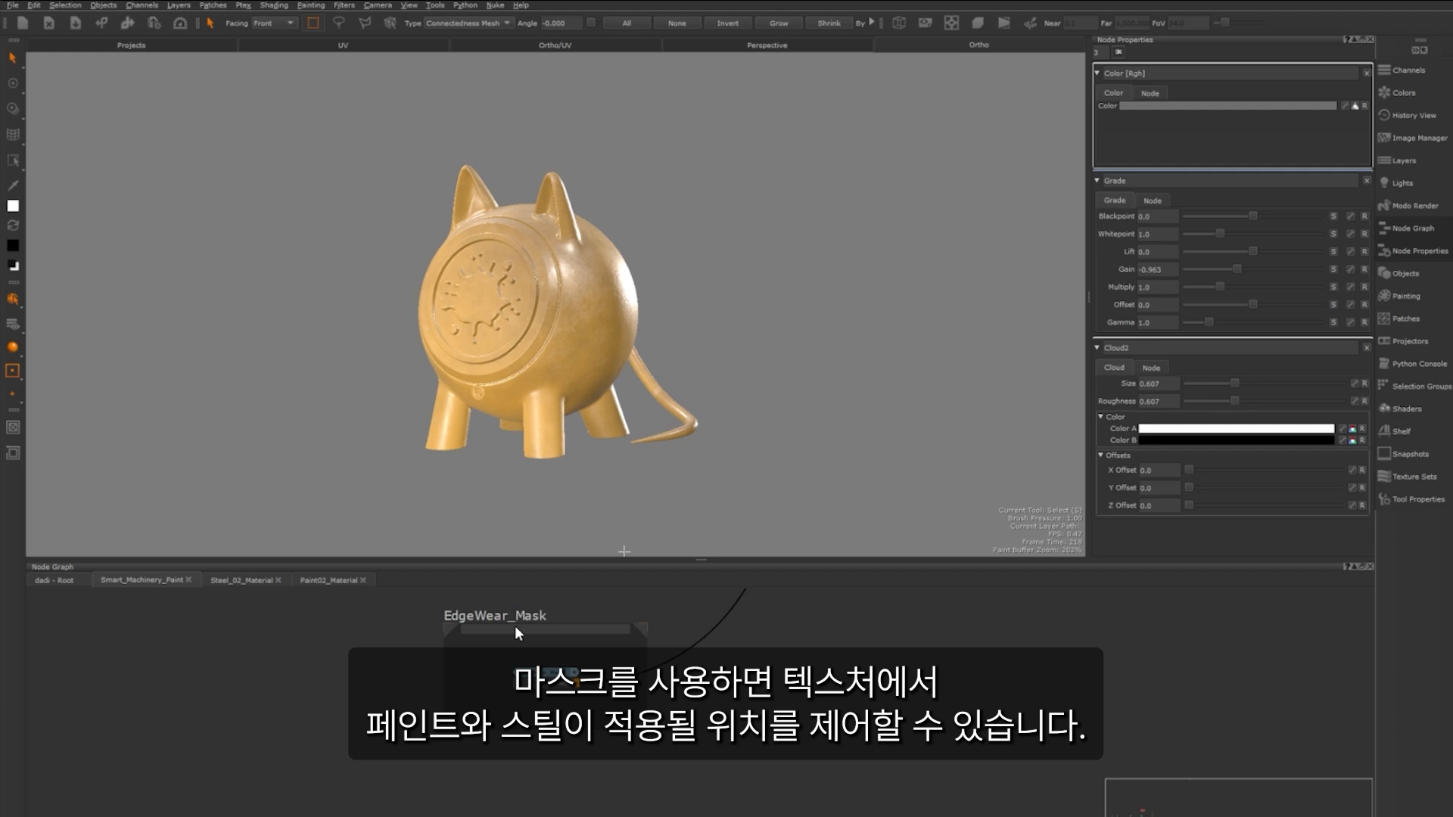
key("Tab")
type("custom")
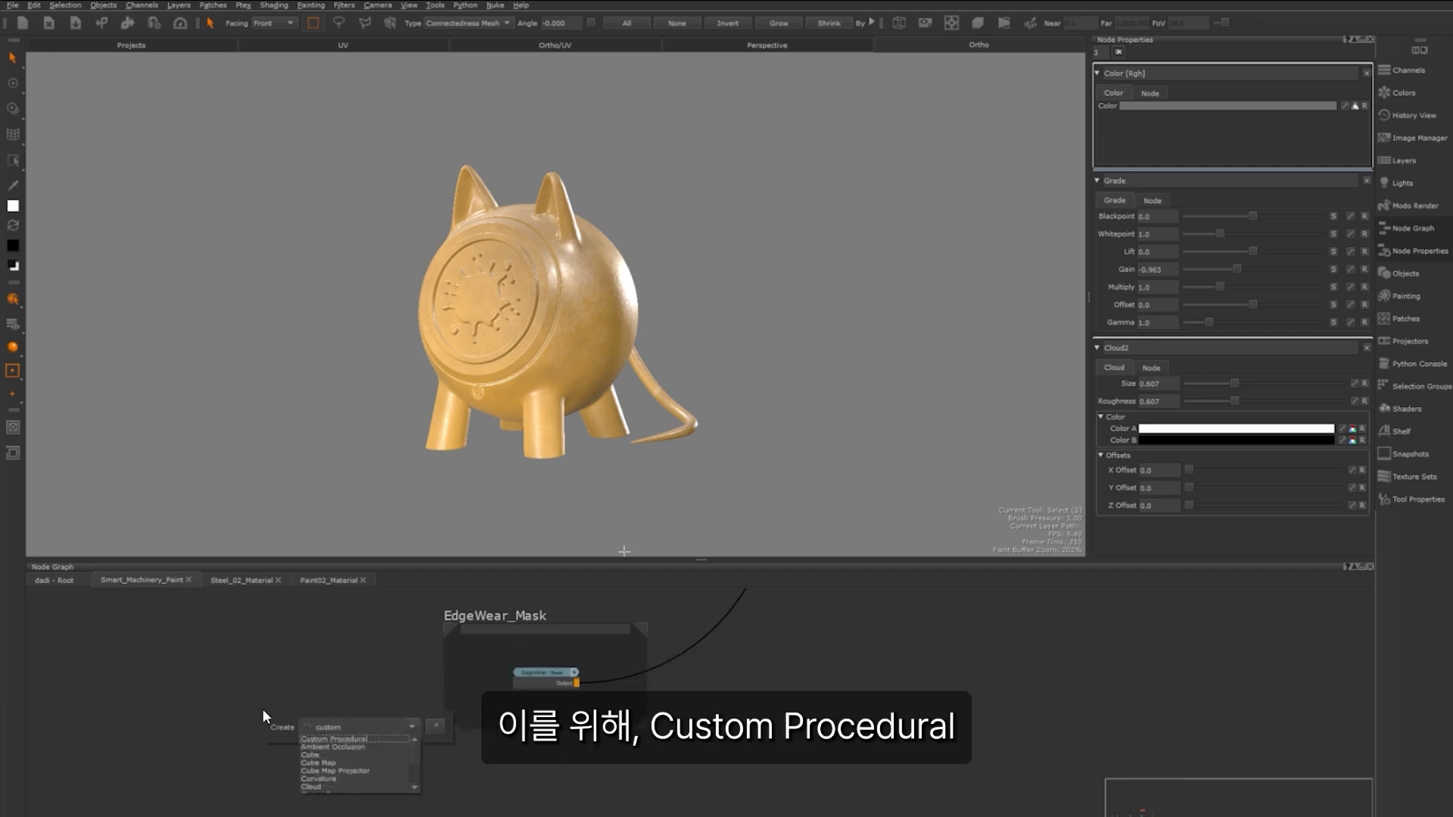
left_click(349, 739)
left_click_drag(291, 719, 299, 687)
scroll(299, 687, "up", 3)
scroll(312, 688, "up", 3)
left_click(317, 687)
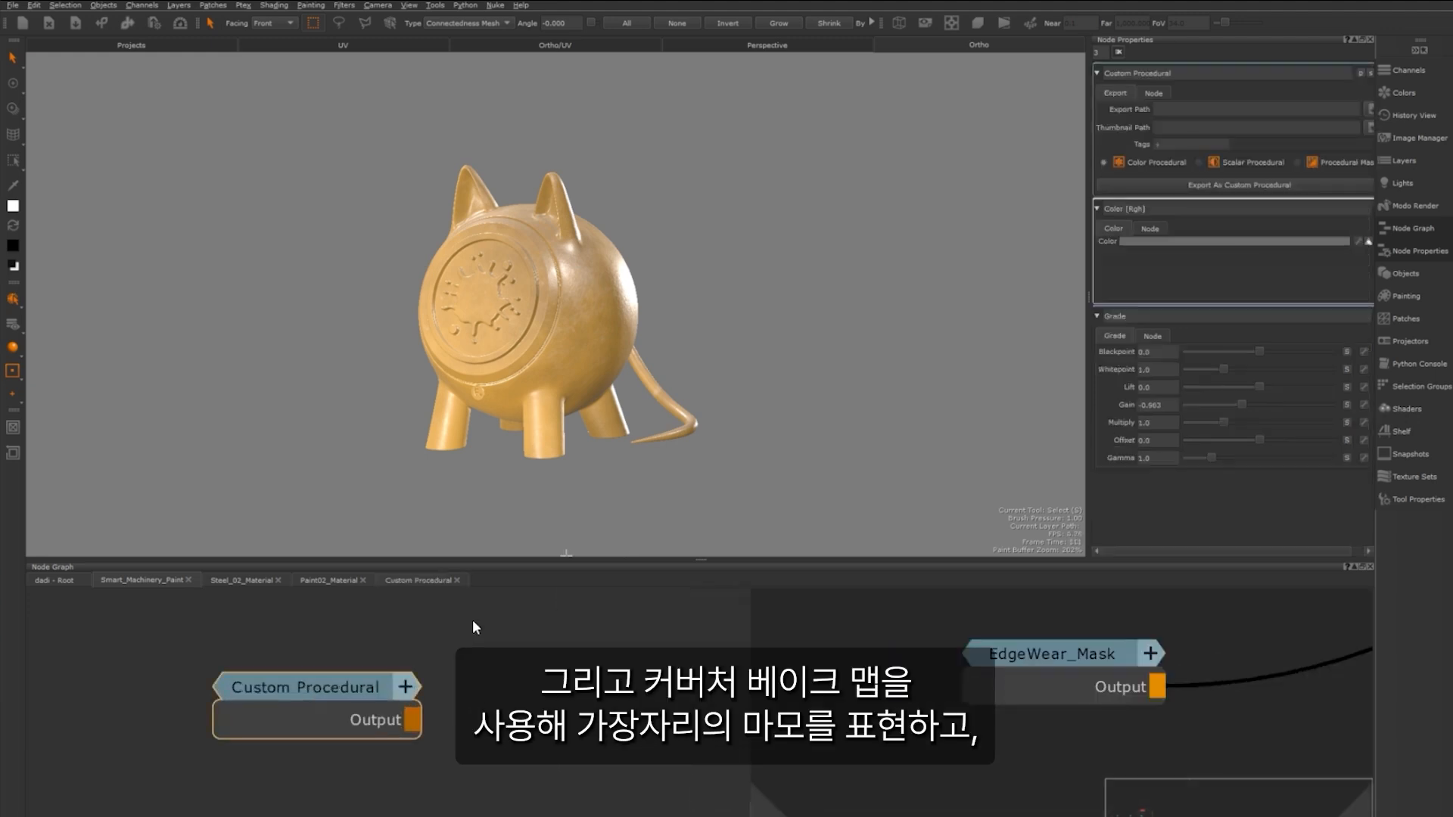
Inspect the properties of the Ambient_Occlusion and Curvature geo-channel nodes and the Curvature_Map broadcaster in the bake maps group
scroll(472, 620, "down", 5)
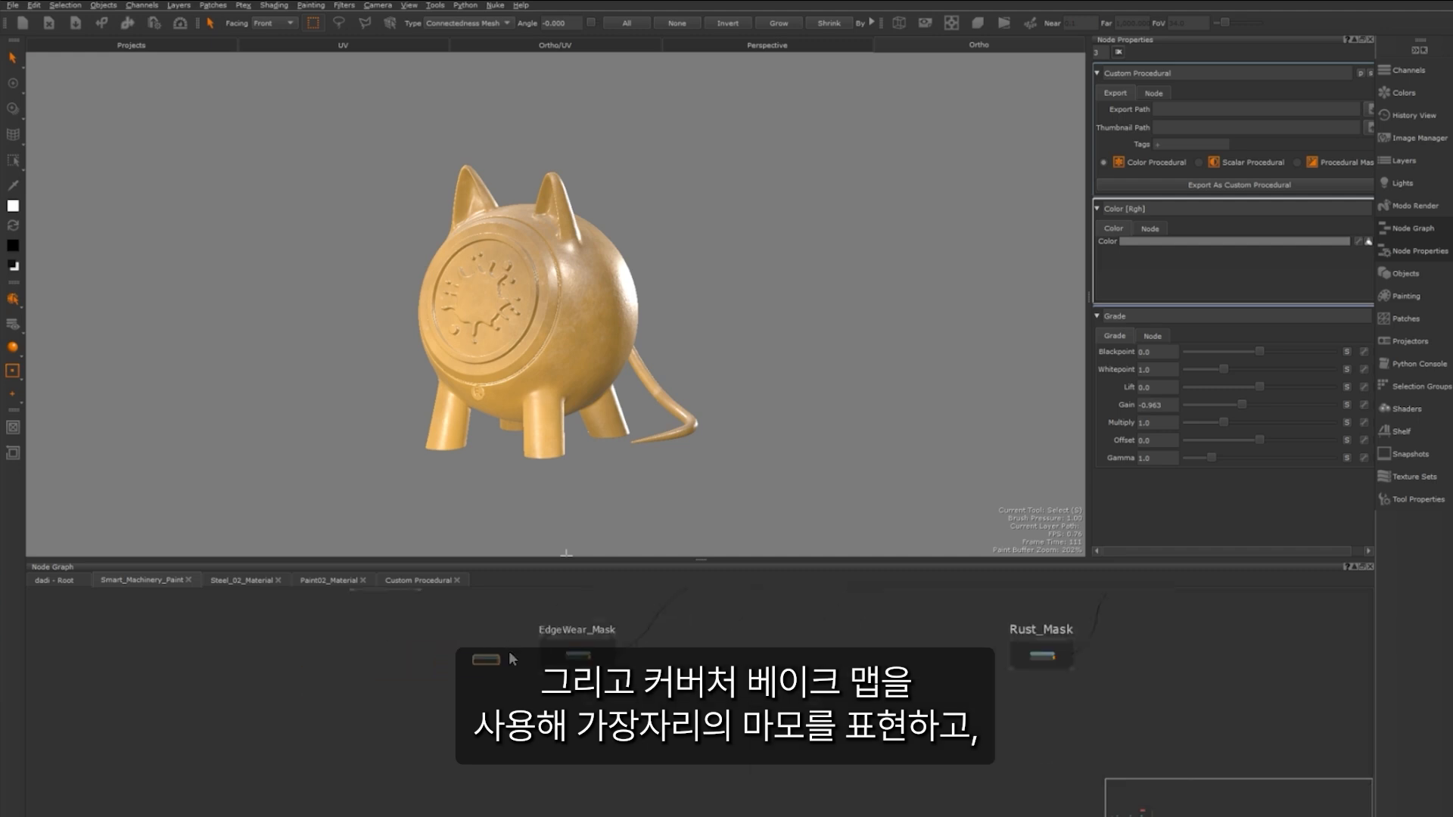
scroll(568, 634, "up", 8)
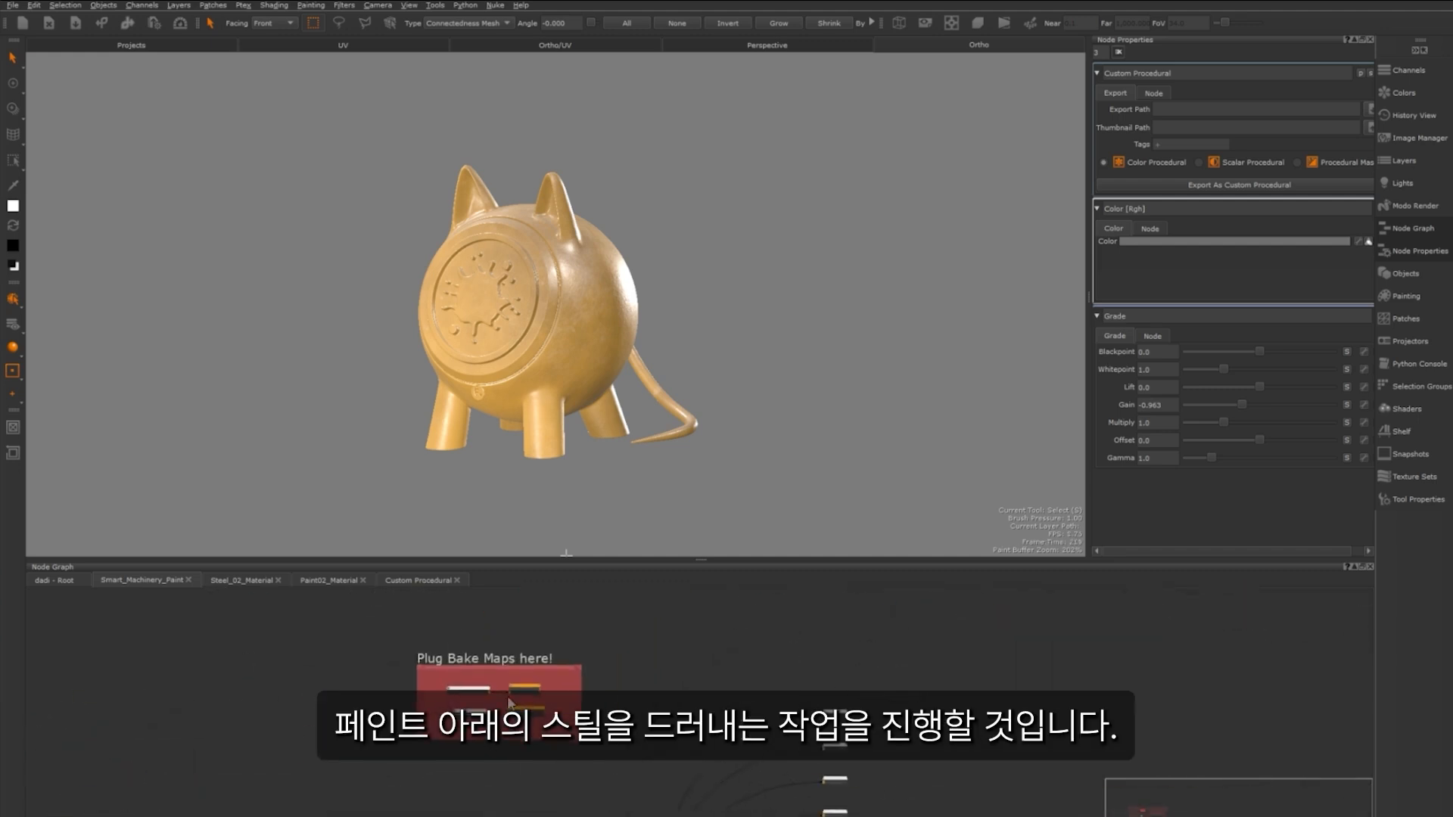
double_click(345, 720)
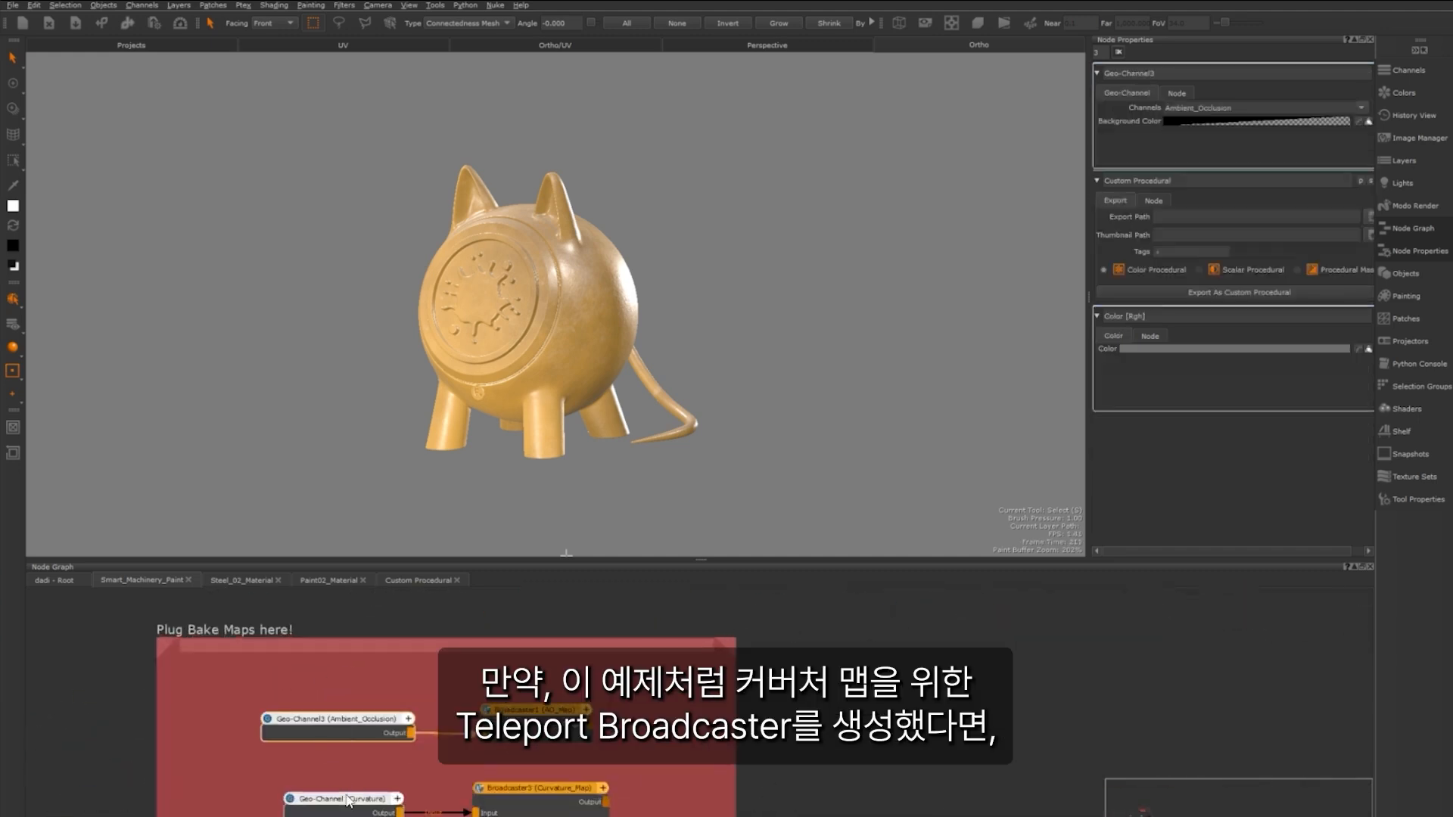
double_click(345, 801)
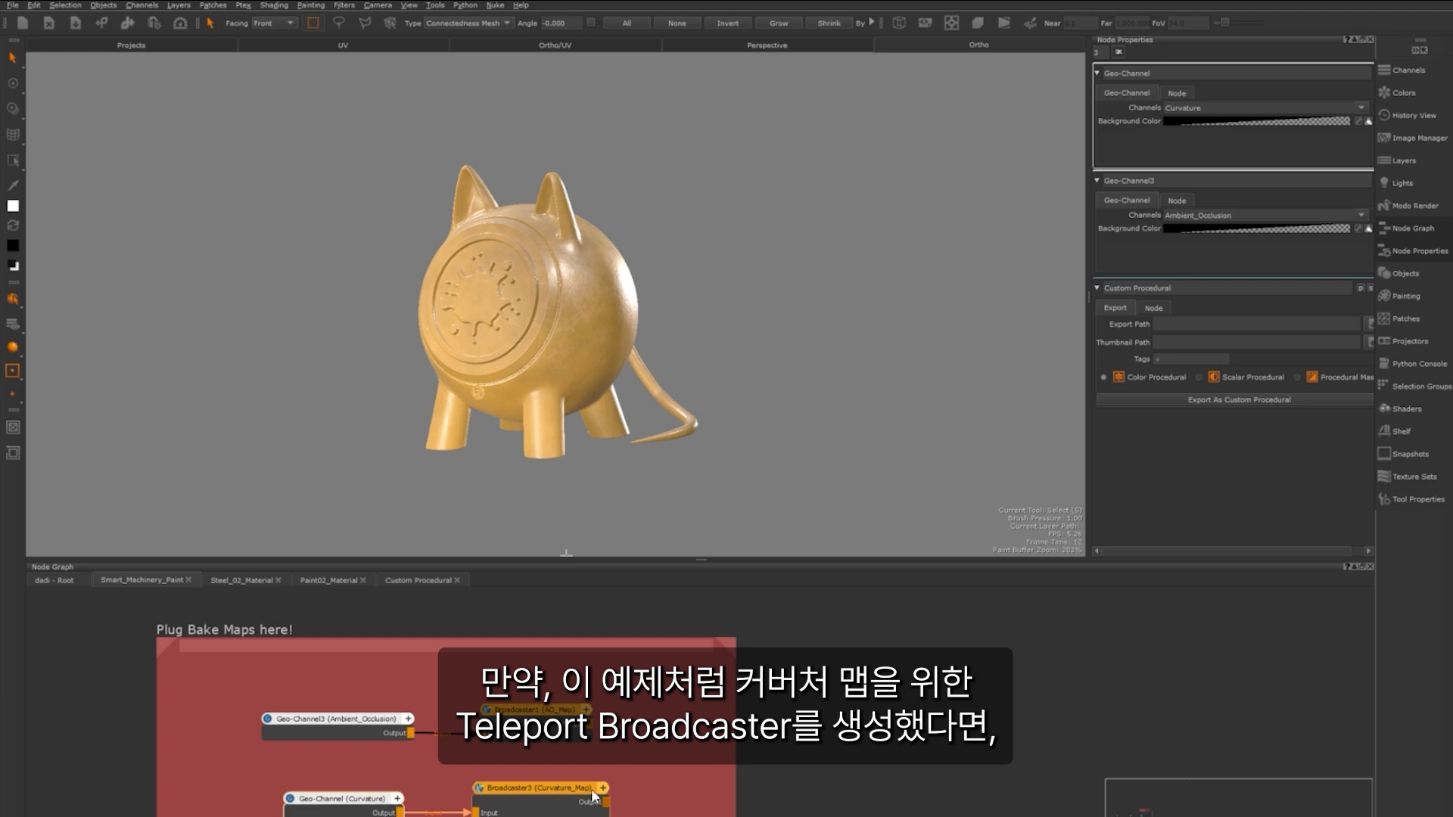
double_click(539, 791)
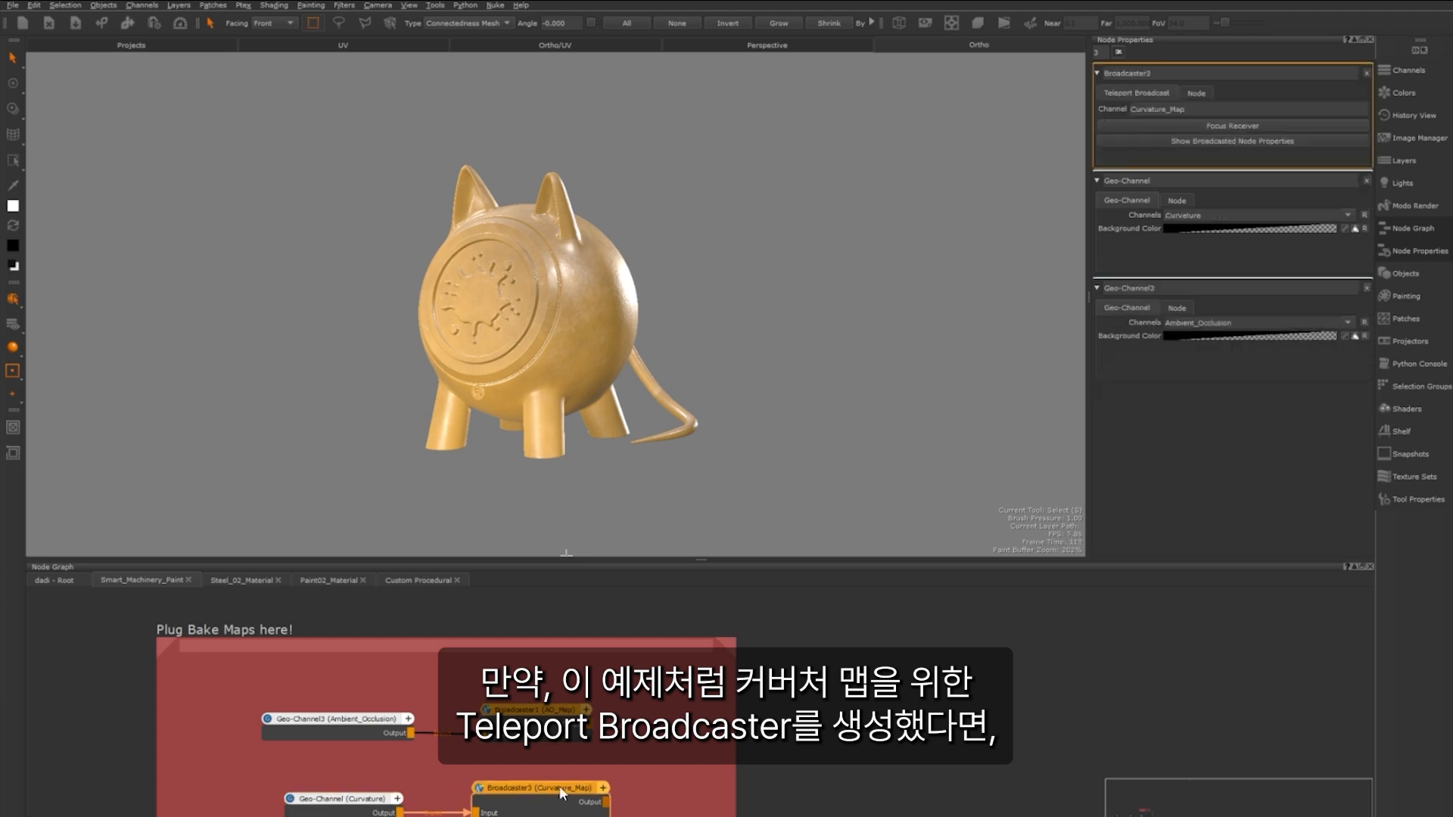
middle_click_drag(551, 791, 547, 736)
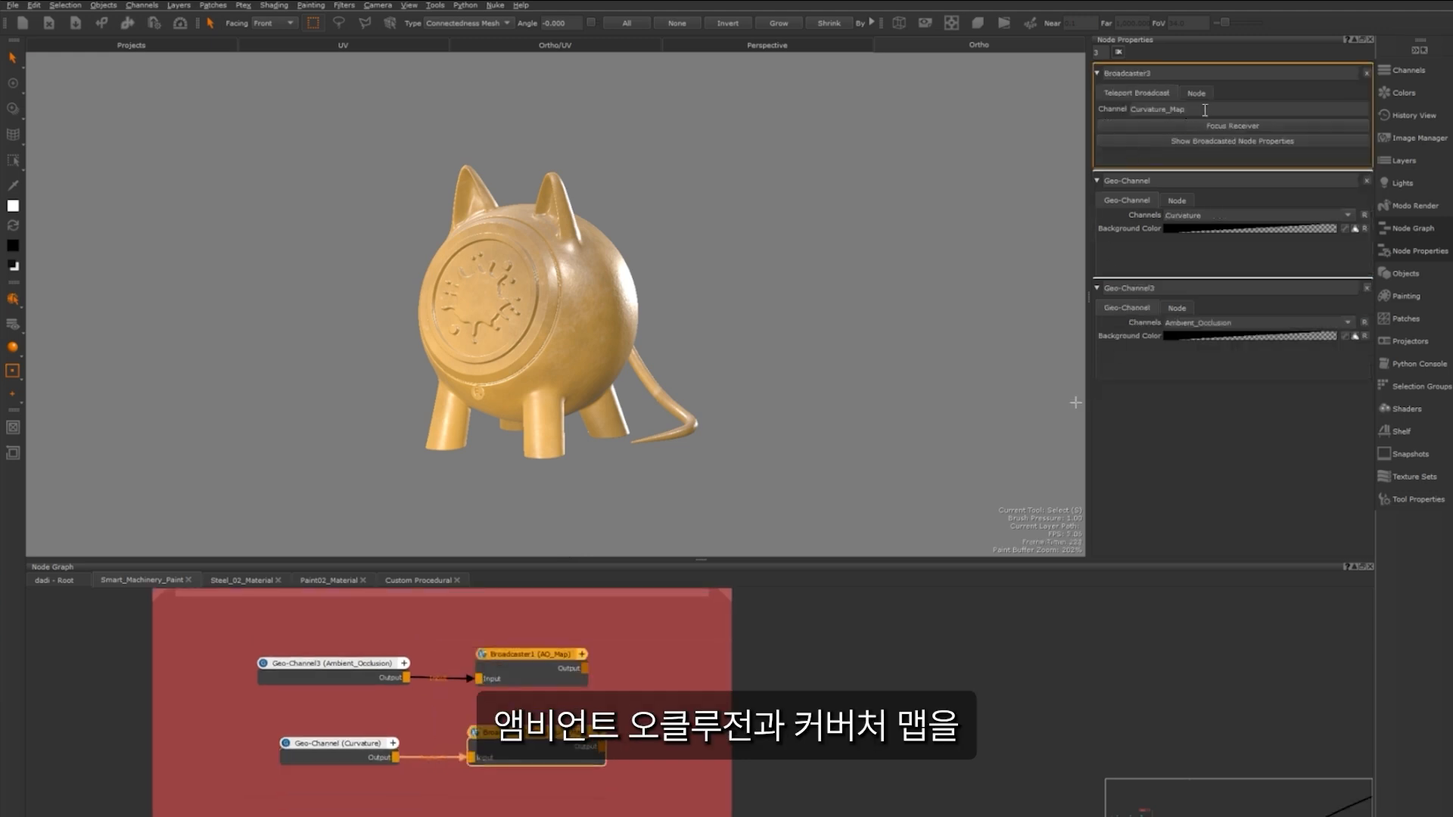
Examine how the bake maps group relates to the material network, including the Curvature geo-channel's link to its broadcaster
scroll(437, 710, "down", 8)
scroll(435, 727, "up", 9)
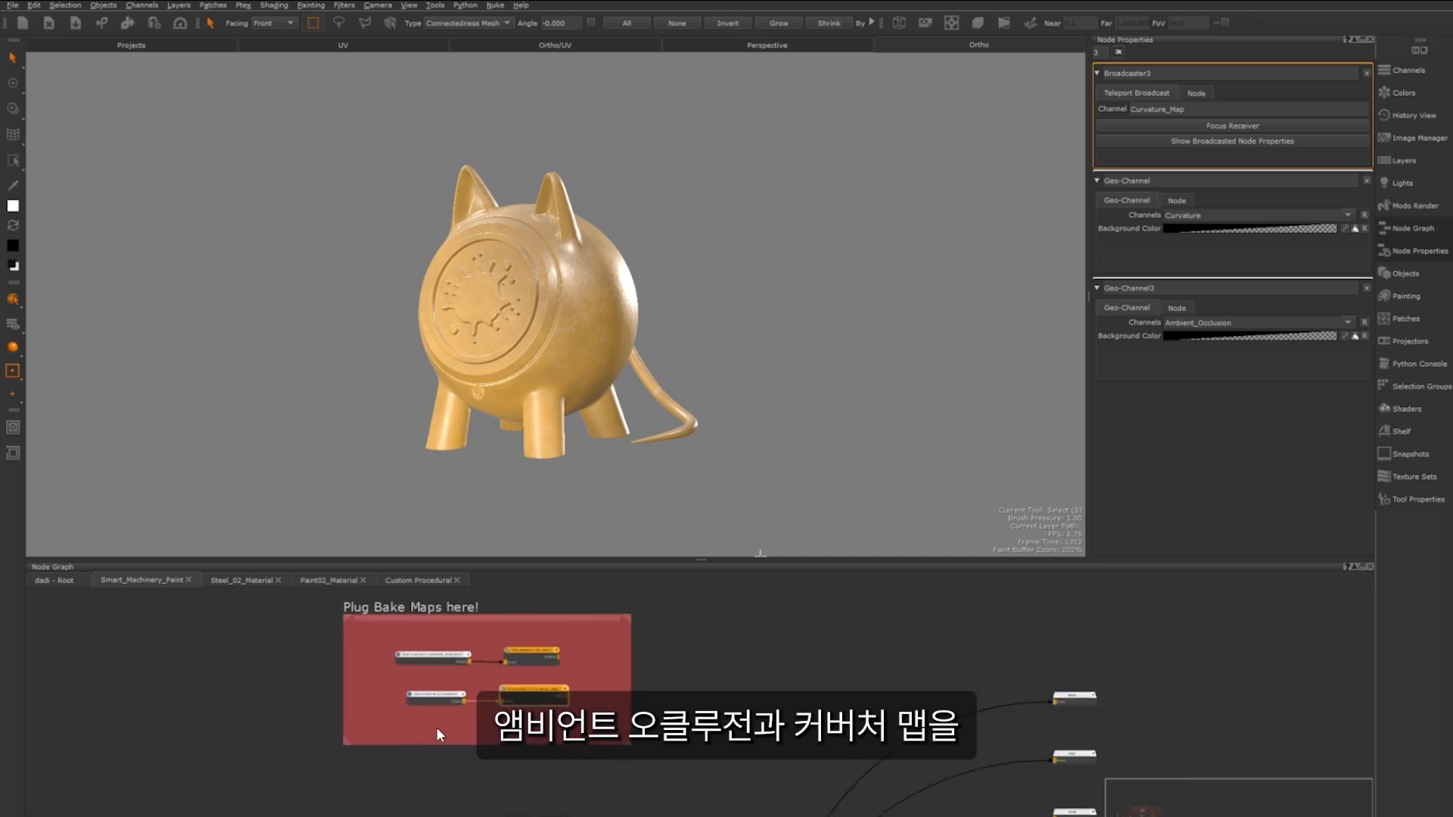
left_click_drag(312, 602, 560, 707)
scroll(428, 744, "down", 10)
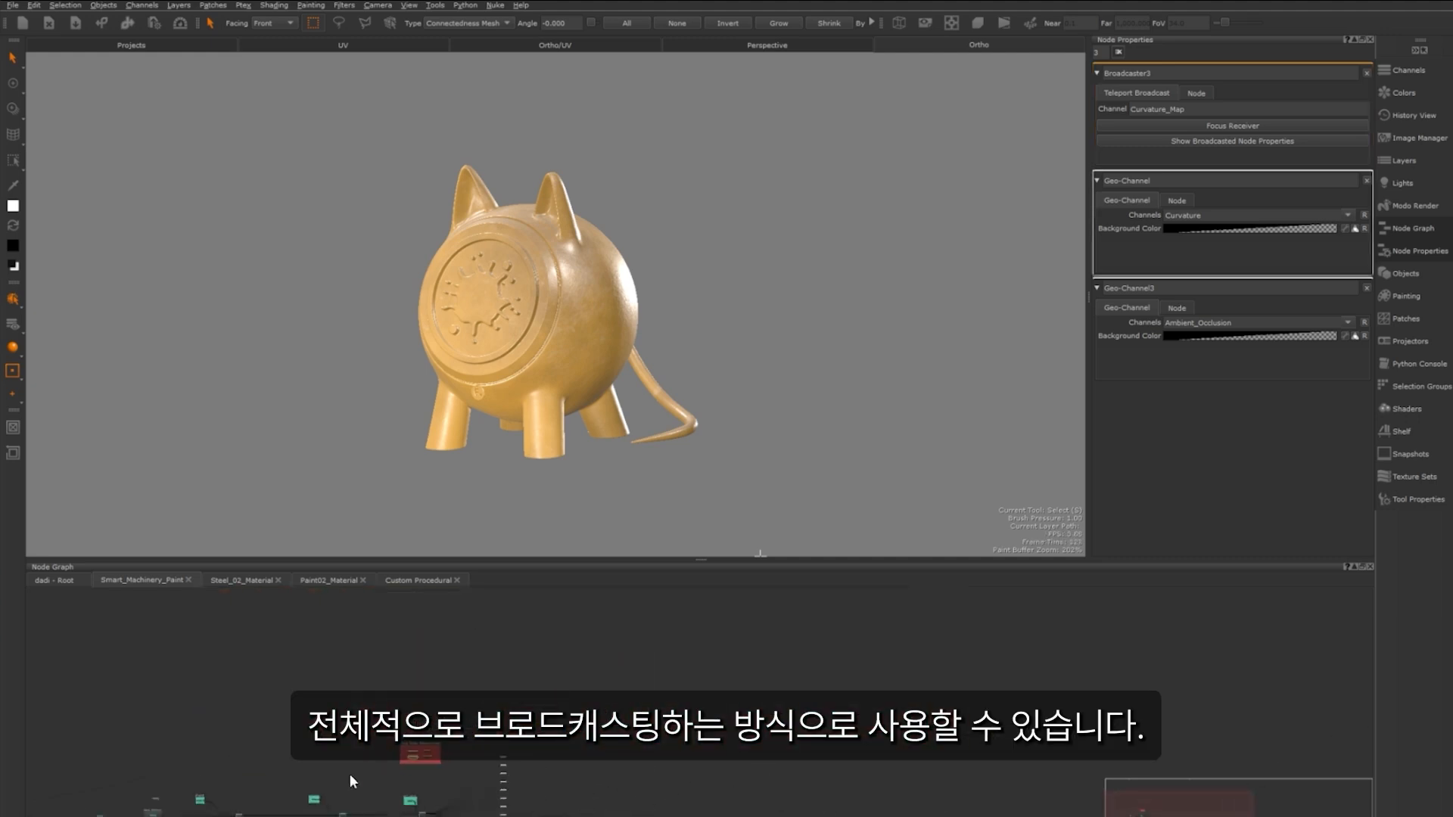
scroll(559, 640, "up", 8)
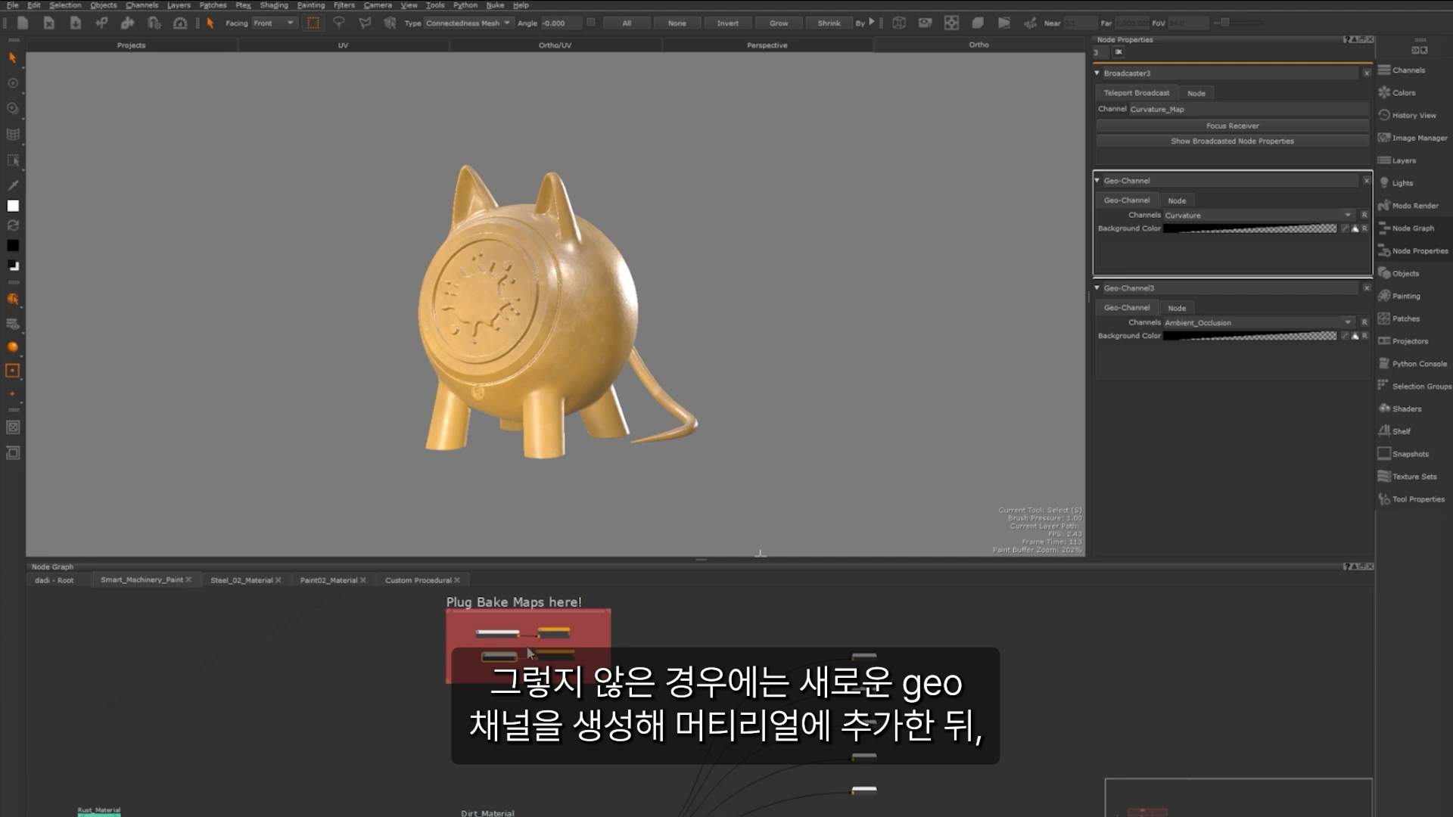
scroll(496, 664, "up", 10)
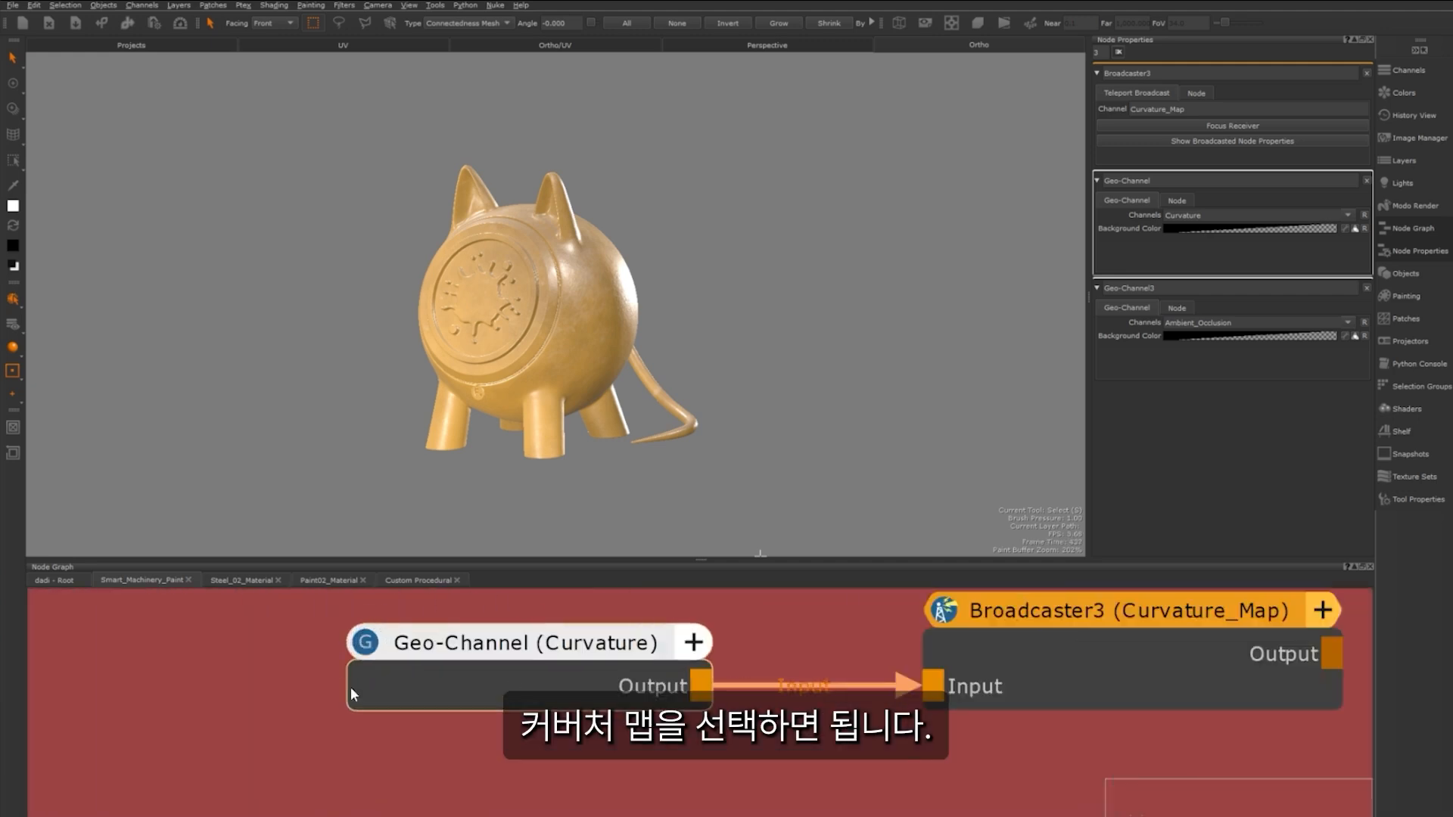
scroll(387, 695, "down", 10)
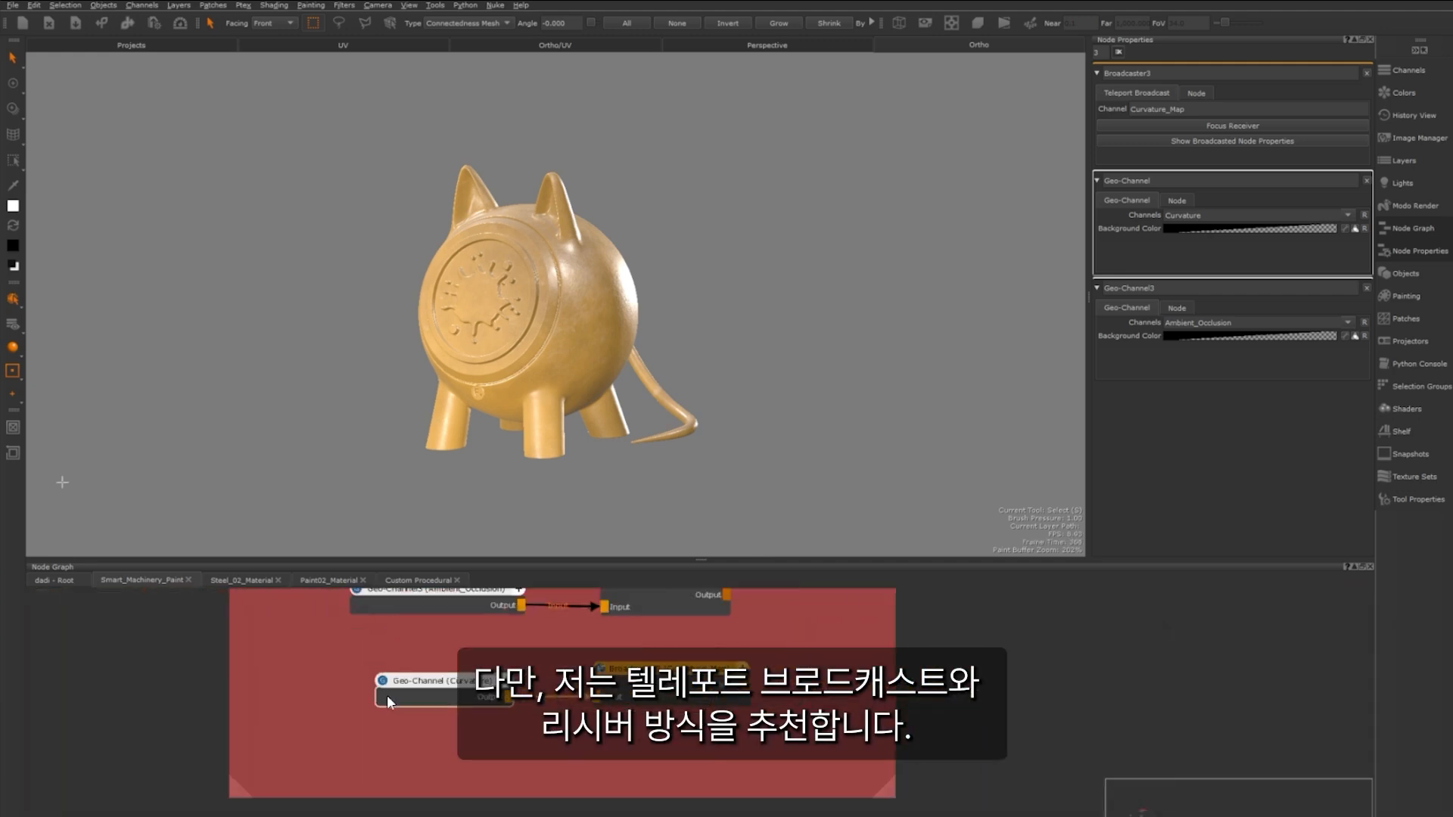
middle_click_drag(219, 698, 471, 600)
scroll(445, 616, "down", 6)
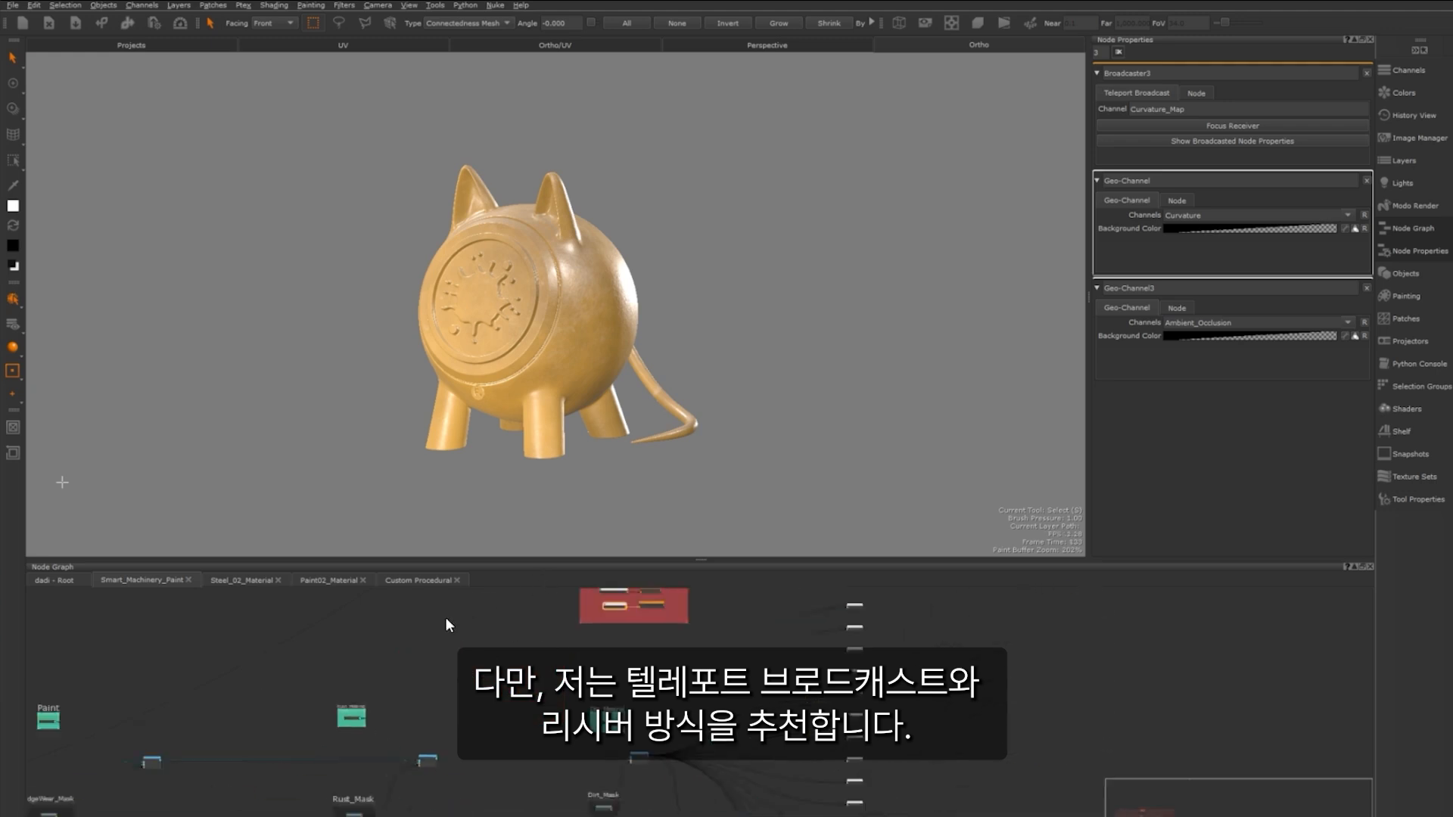
middle_click_drag(168, 713, 283, 667)
scroll(280, 667, "up", 4)
scroll(372, 645, "up", 3)
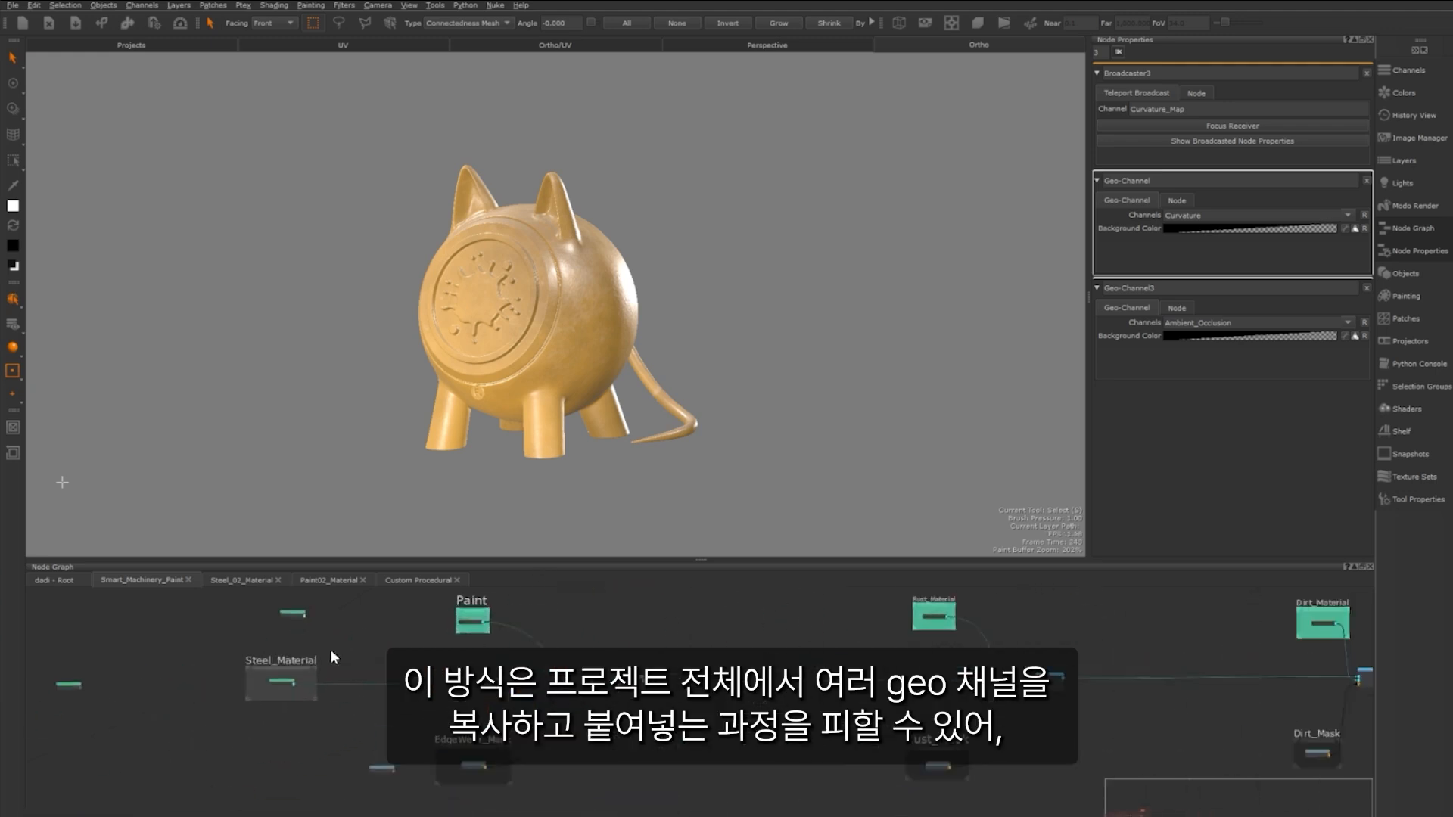
Add a Teleport Receiver node inside the Custom Procedural beside EdgeWear_Mask and open the receiver's properties
scroll(330, 651, "up", 8)
middle_click_drag(424, 787, 333, 596)
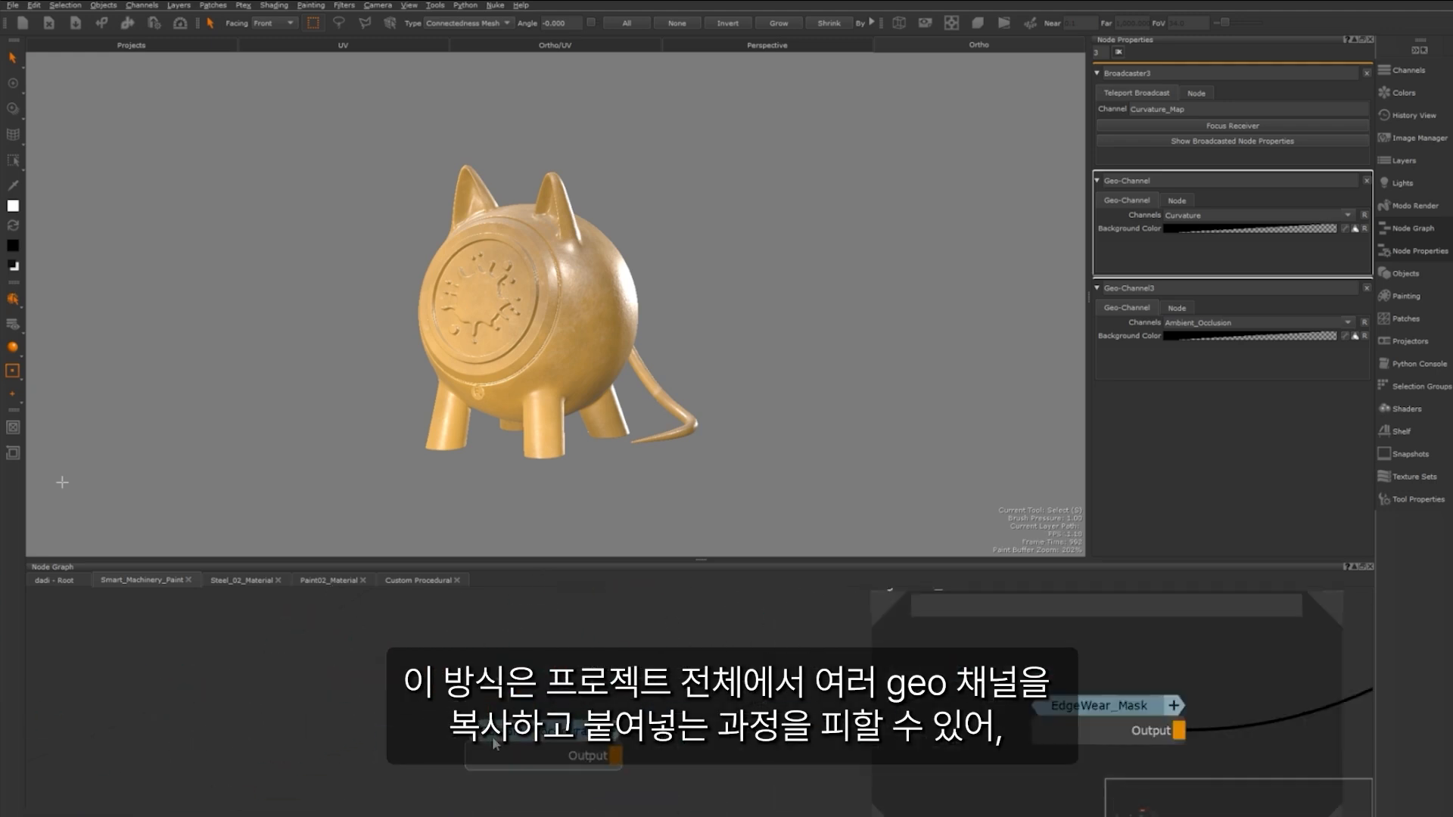
left_click(507, 746)
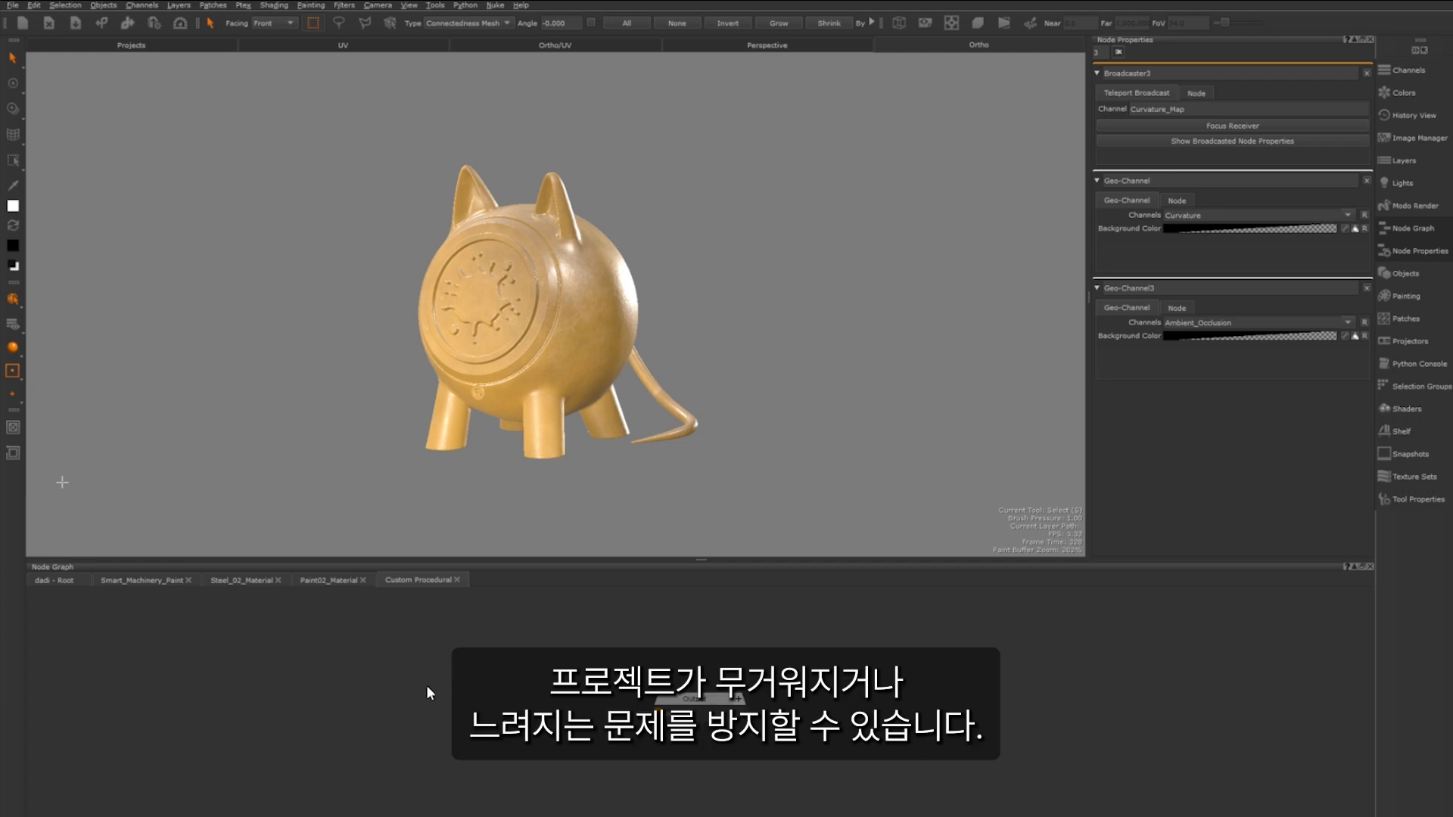
key("Tab")
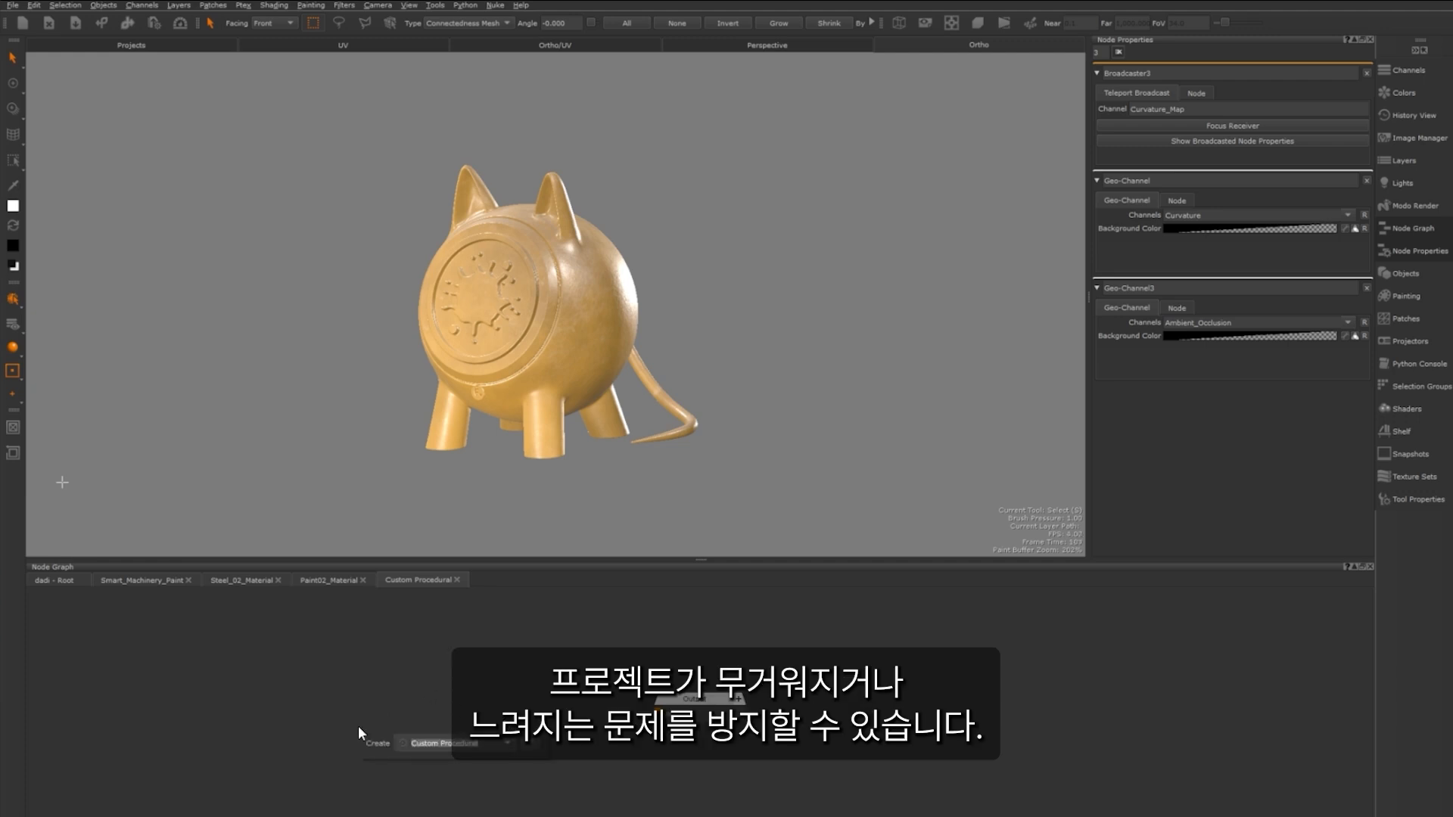
type("tel")
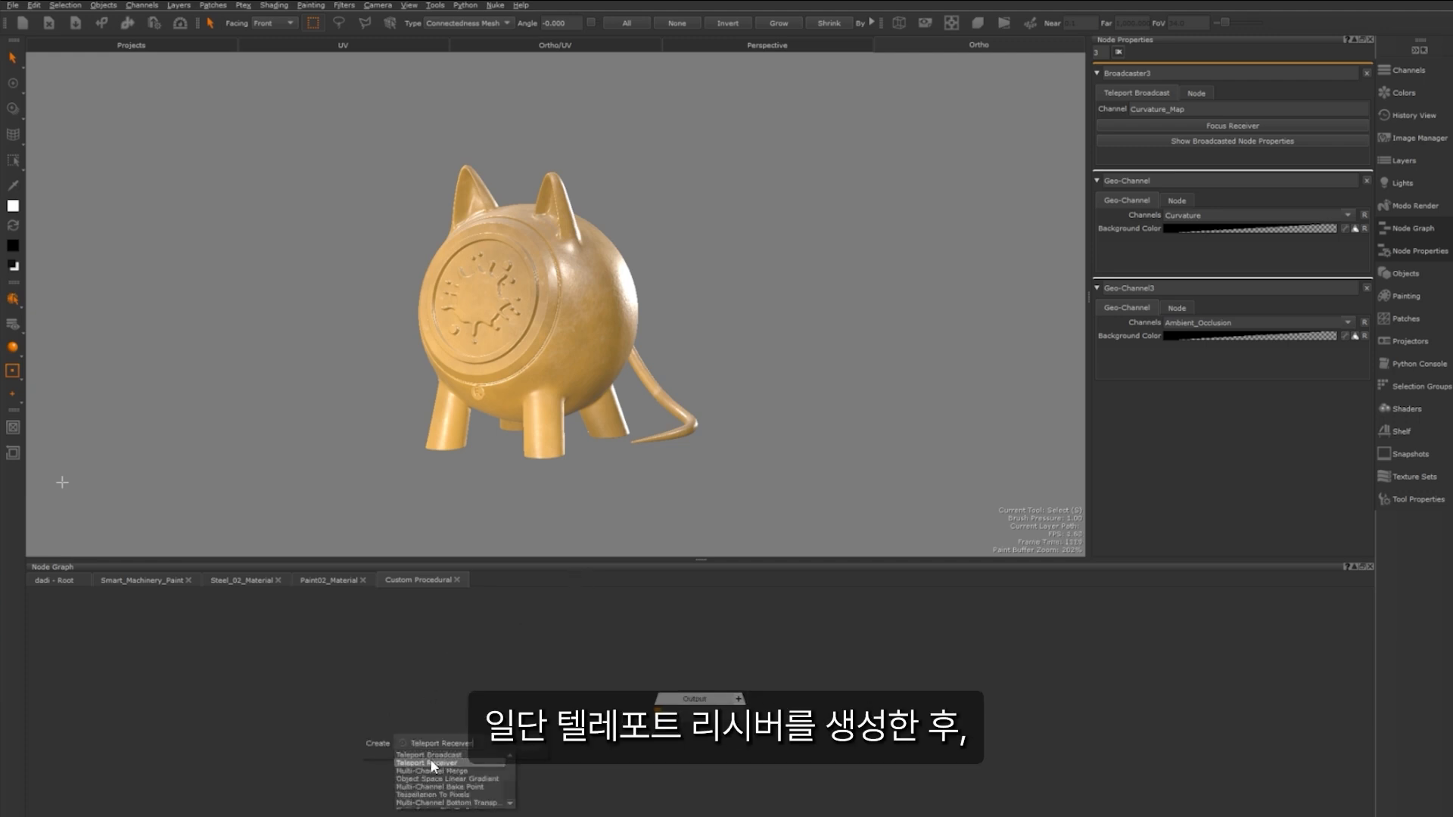
left_click(430, 762)
left_click_drag(426, 734, 323, 714)
left_click(316, 711)
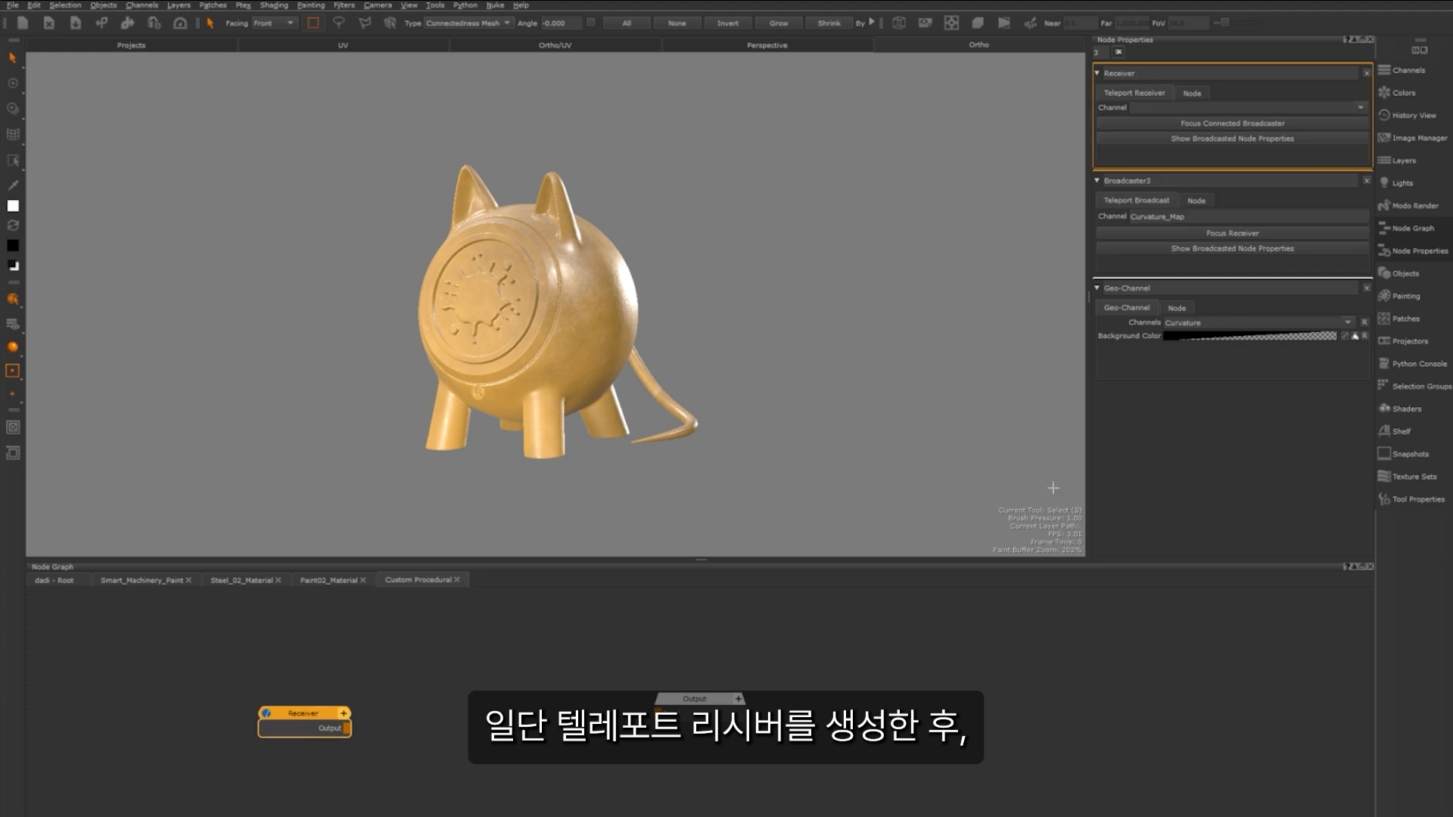
left_click(1356, 106)
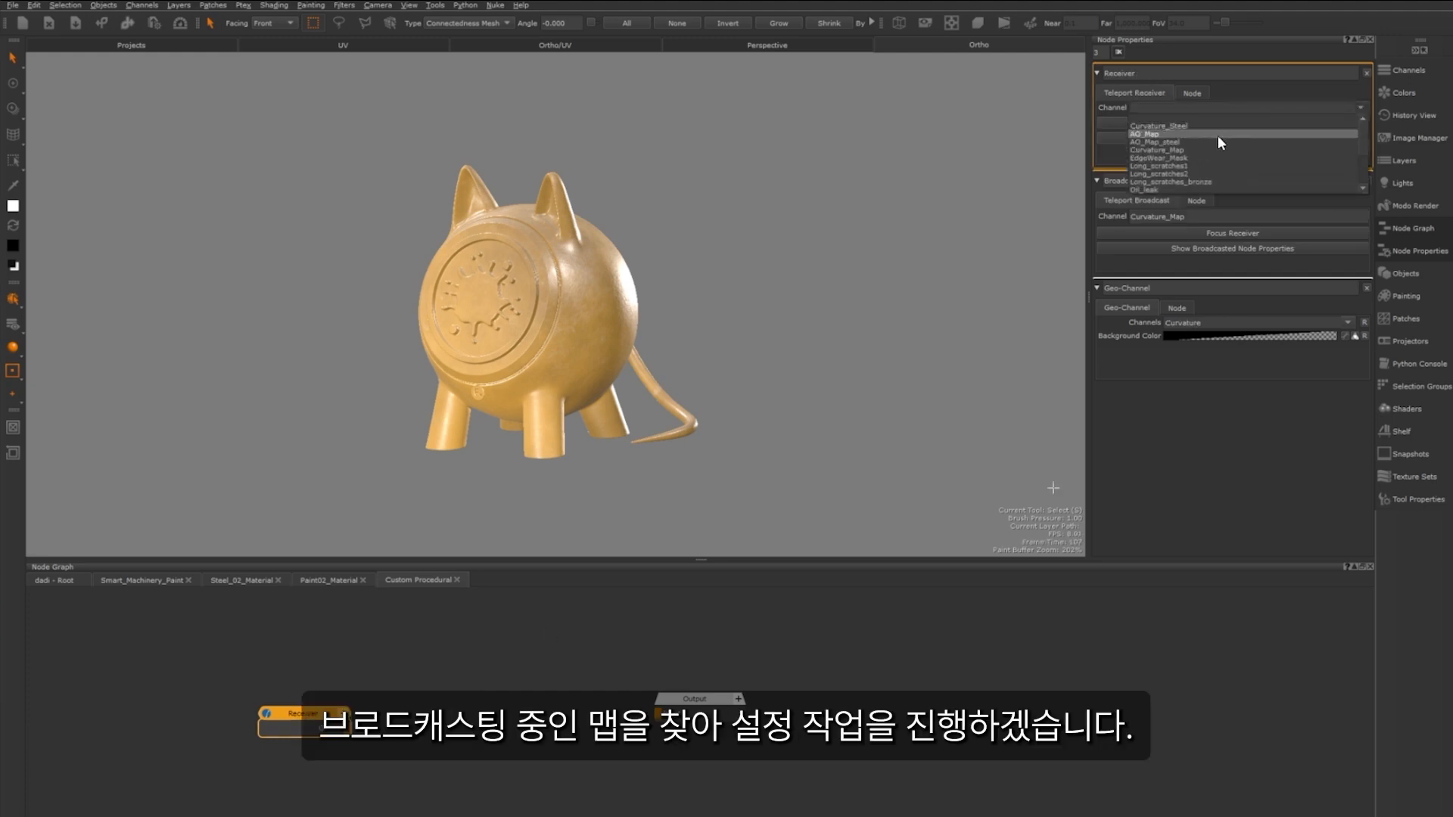
left_click(1178, 150)
left_click_drag(352, 715, 186, 679)
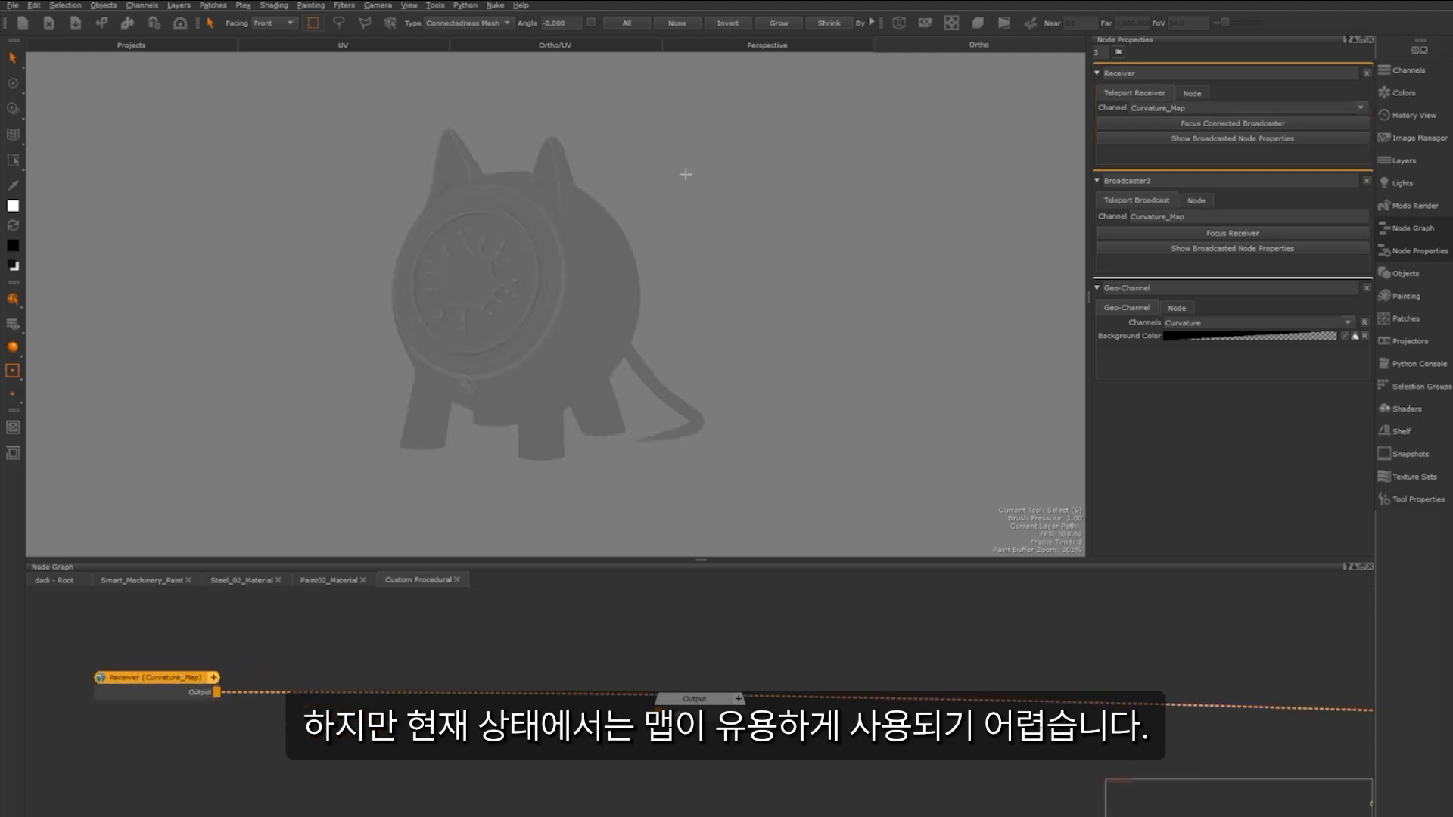
Add a Brightness Lookup node fed by the Curvature_Map receiver and view its result on the model
left_click(126, 683)
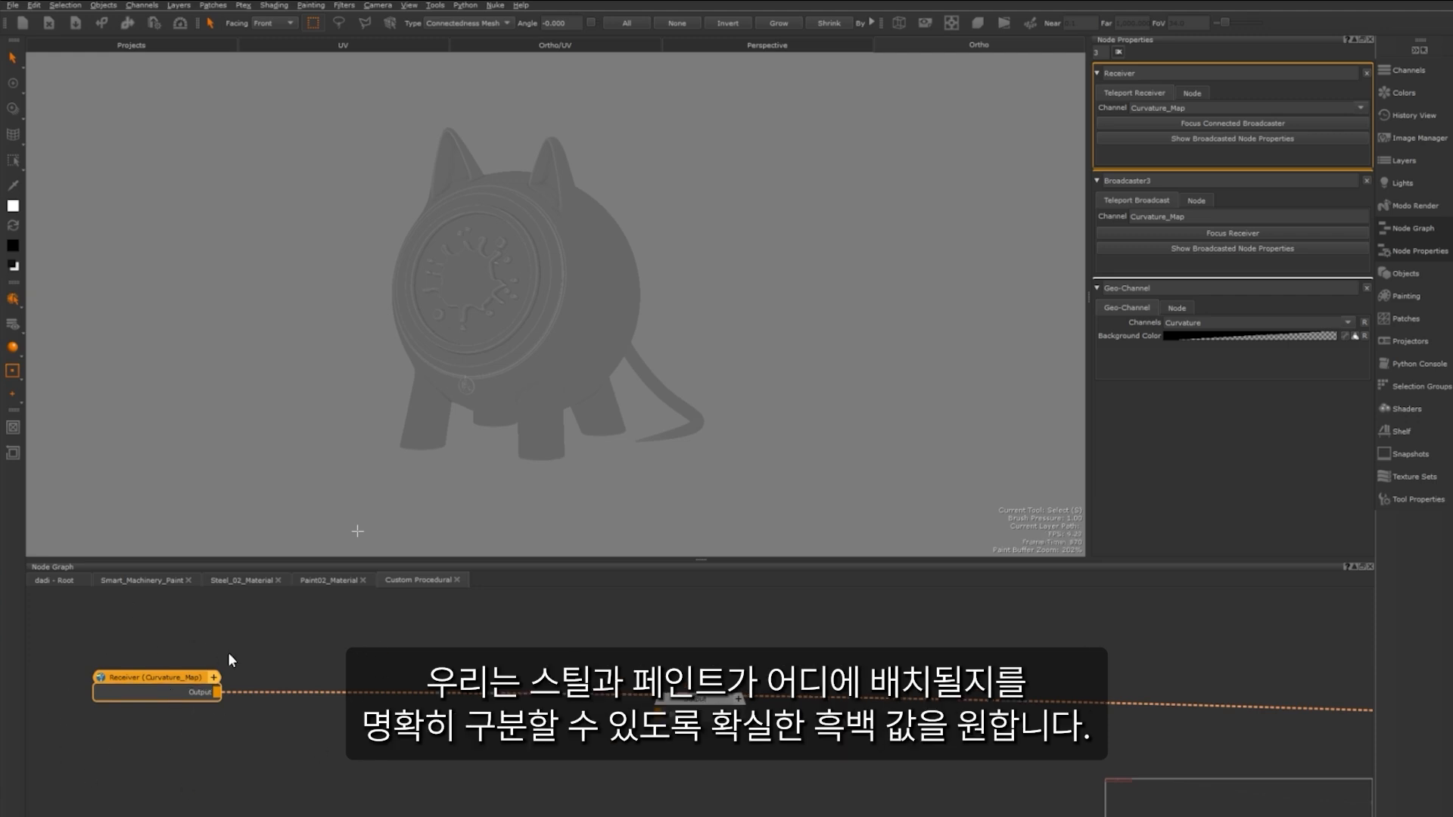
scroll(345, 725, "down", 5)
middle_click_drag(363, 713, 347, 718)
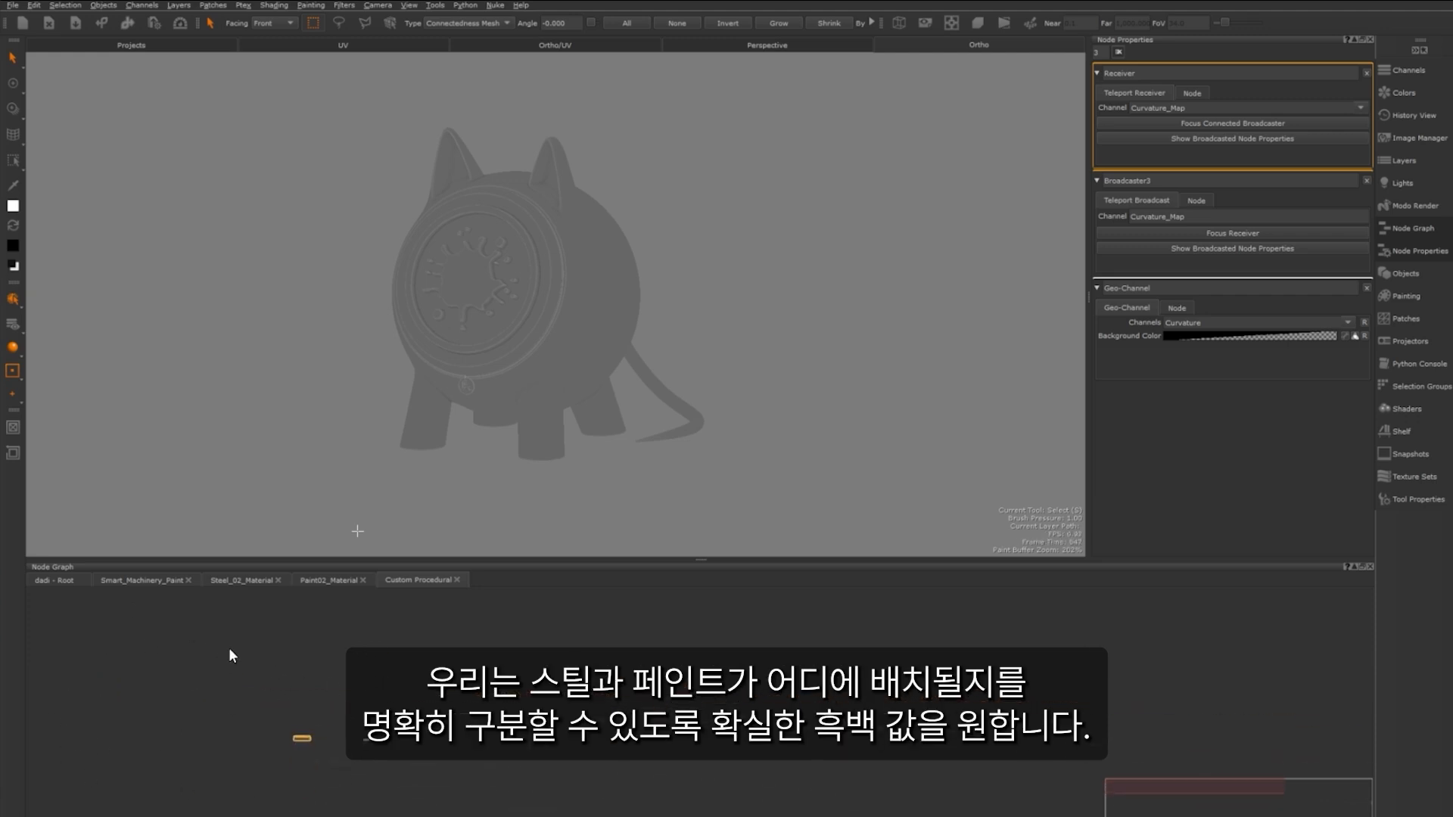
scroll(345, 739, "up", 6)
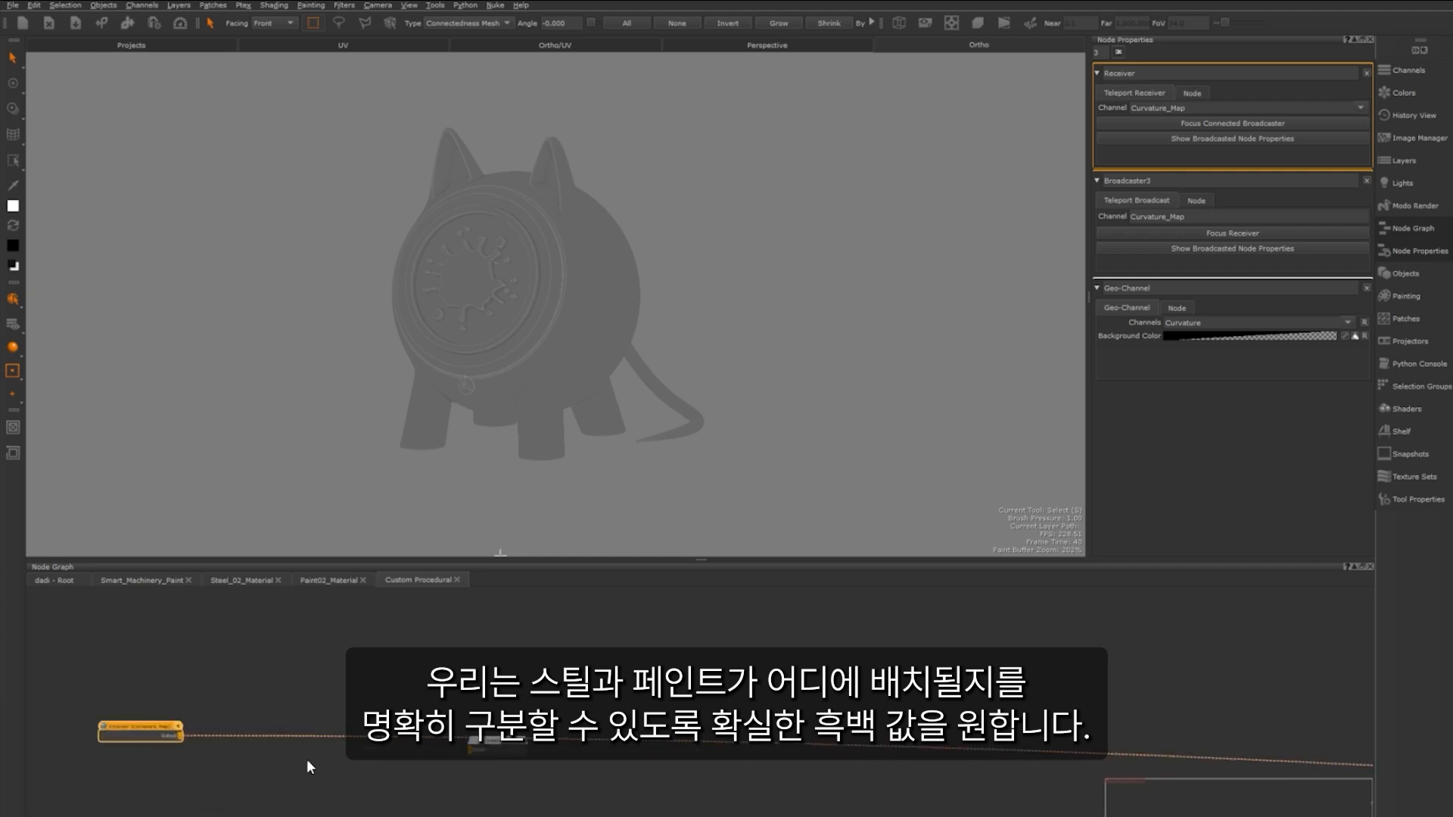
key("Tab")
type("br")
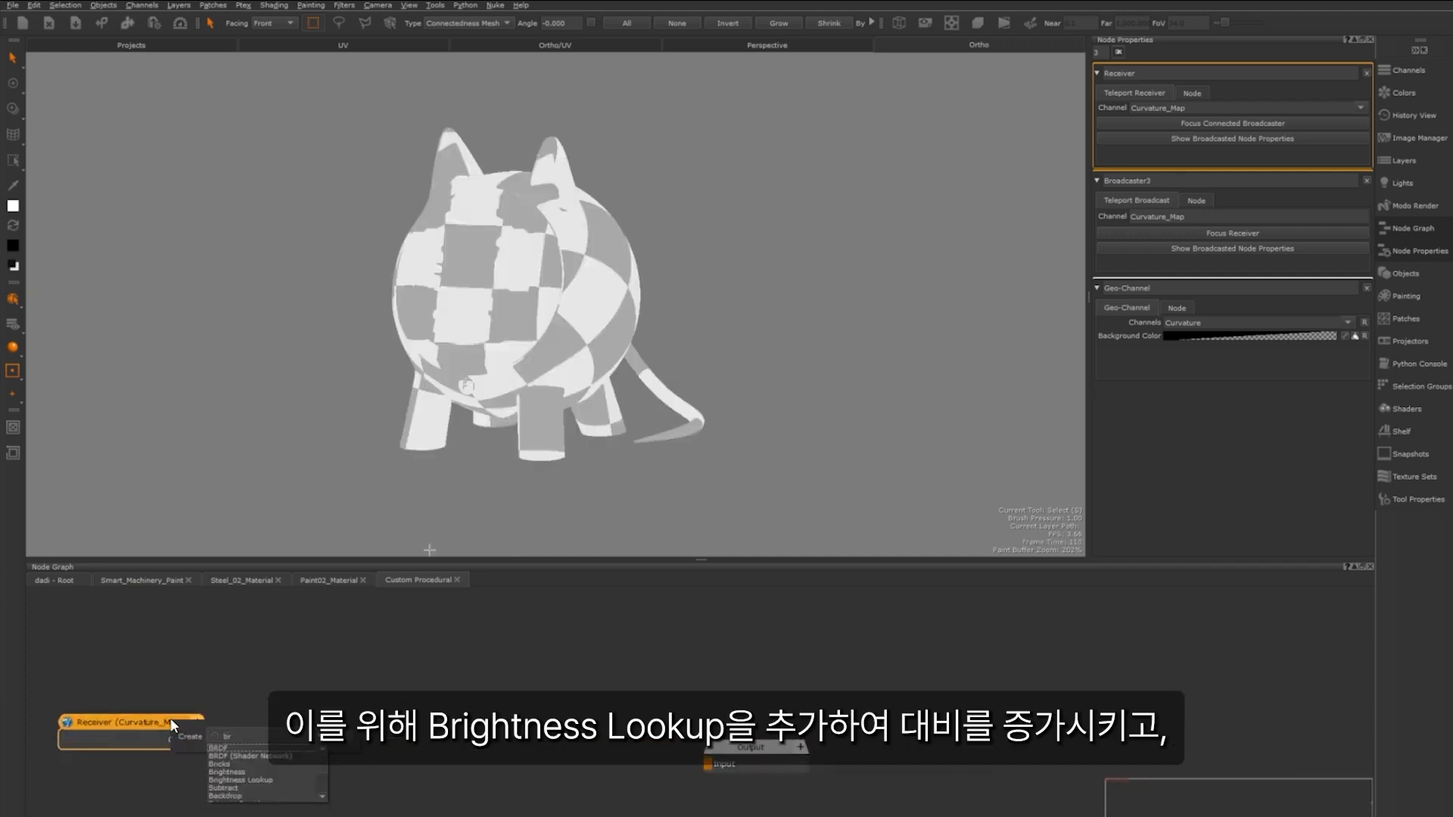
left_click(237, 778)
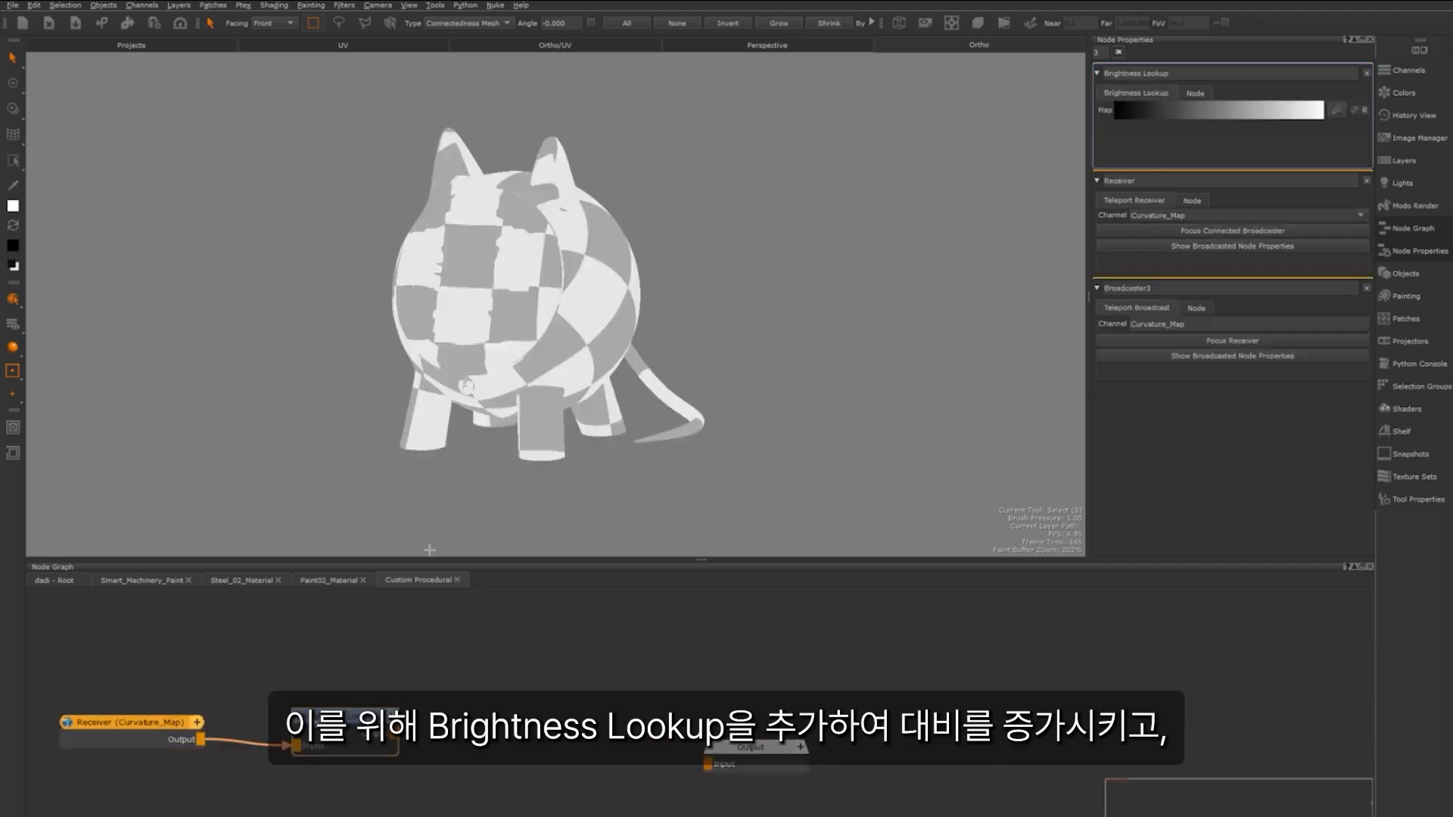
key("1")
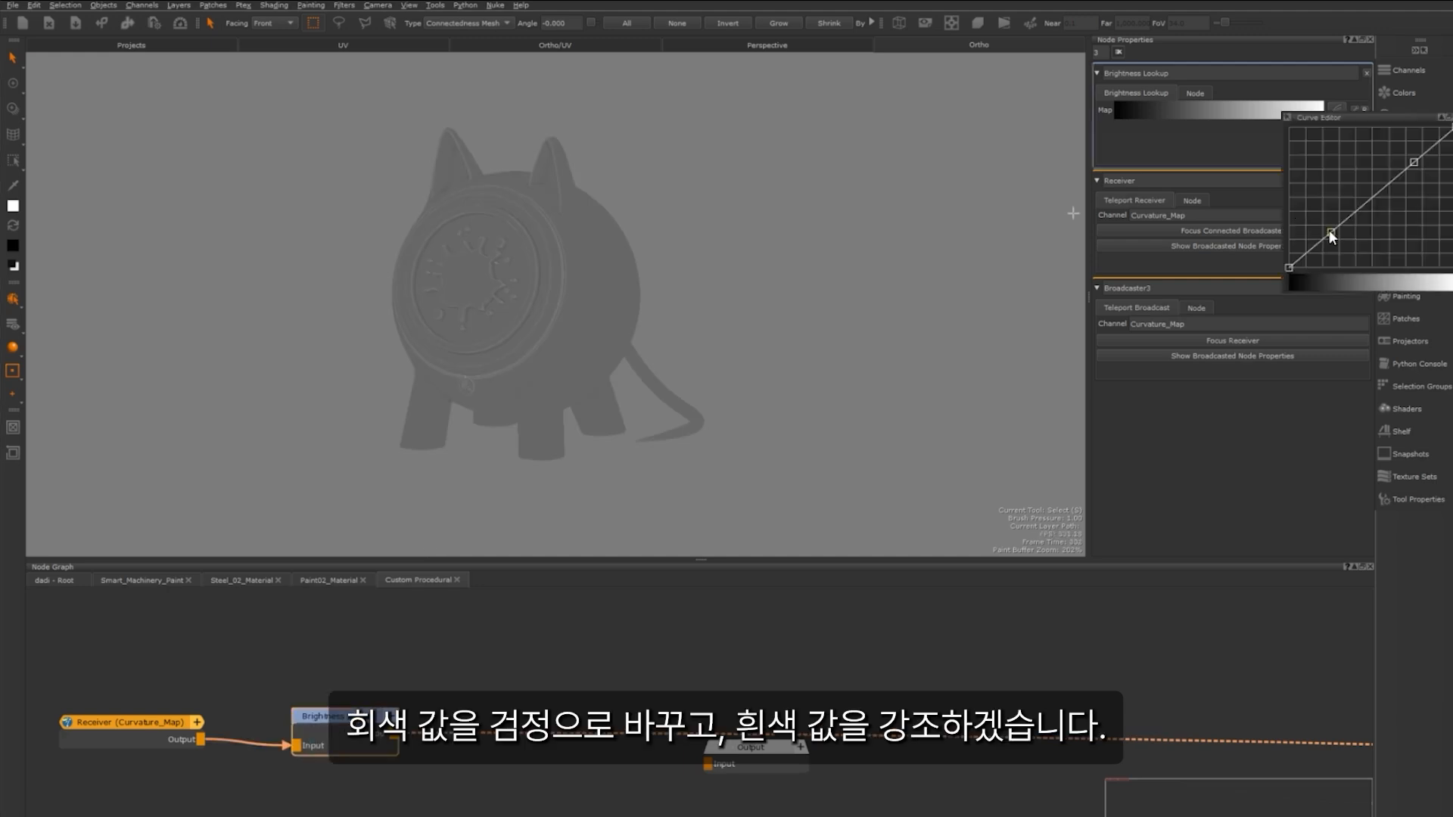
Steepen the Brightness Lookup curve so the grey values turn black and the curvature edges turn white
left_click_drag(1328, 230, 1375, 313)
left_click(1411, 163)
left_click_drag(1410, 167, 1378, 135)
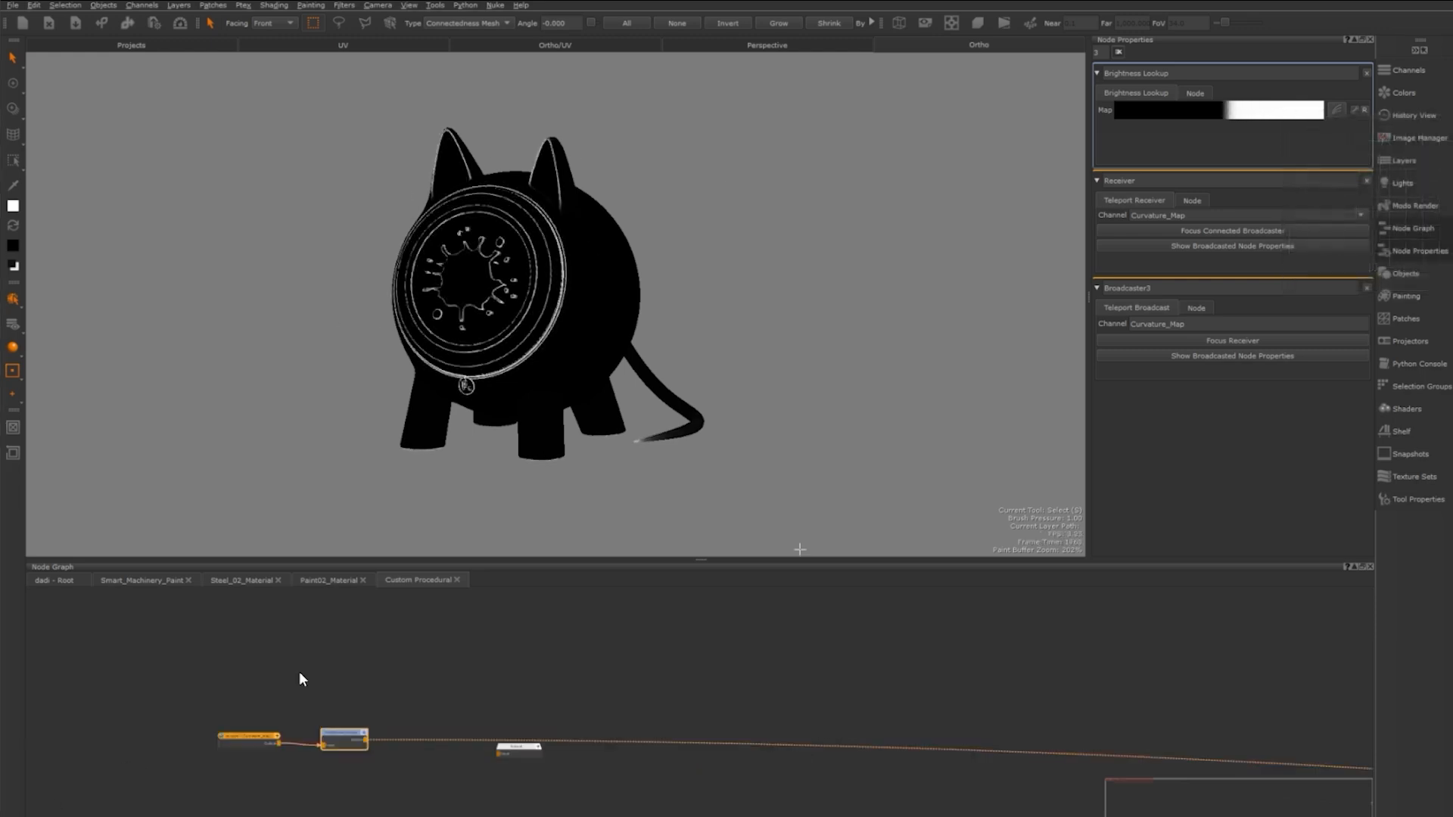
Add a Tiled node below Brightness Lookup in the Custom Procedural graph
scroll(469, 696, "down", 6)
middle_click_drag(493, 756, 424, 688)
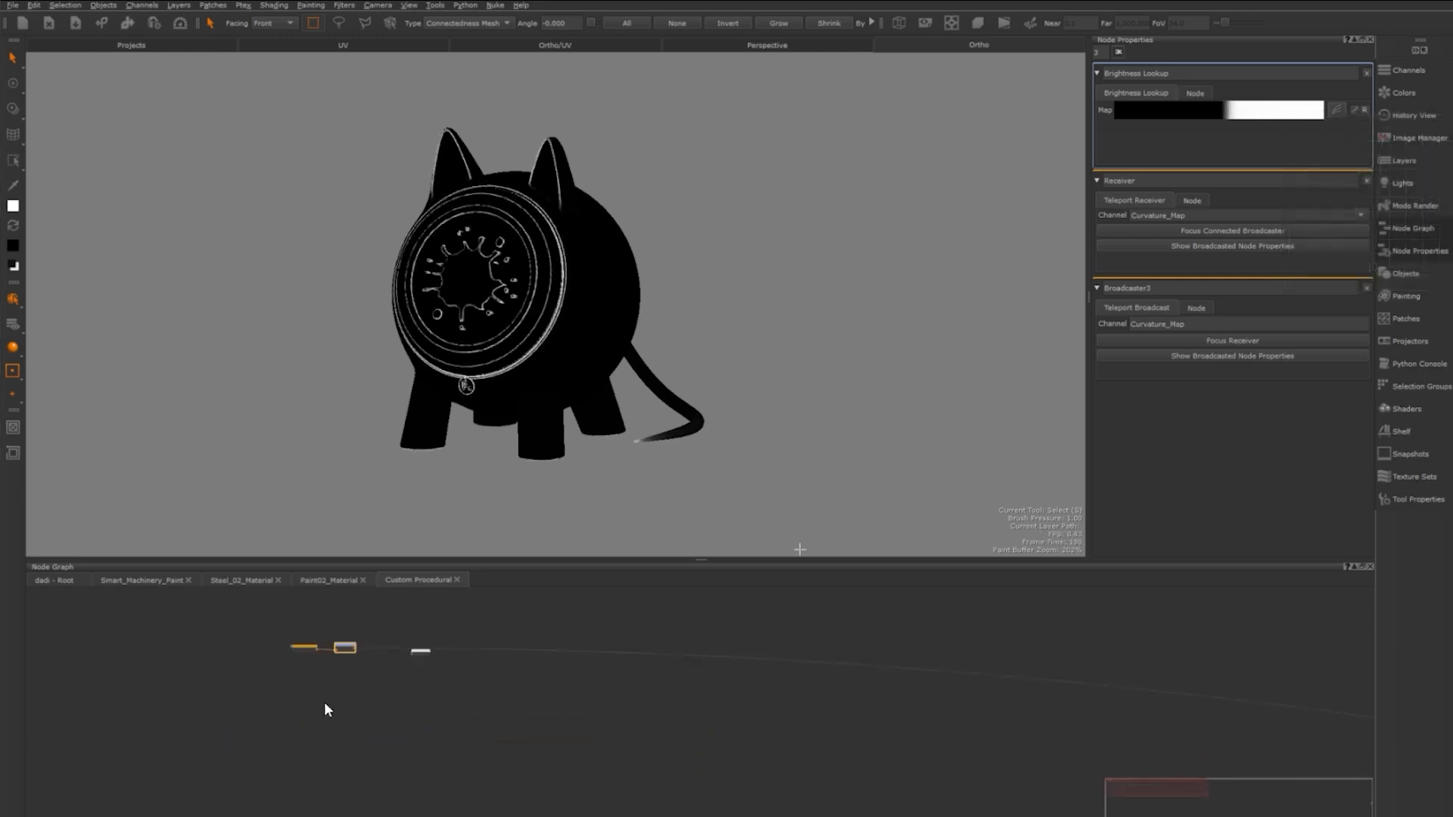
left_click(324, 701)
scroll(353, 661, "up", 7)
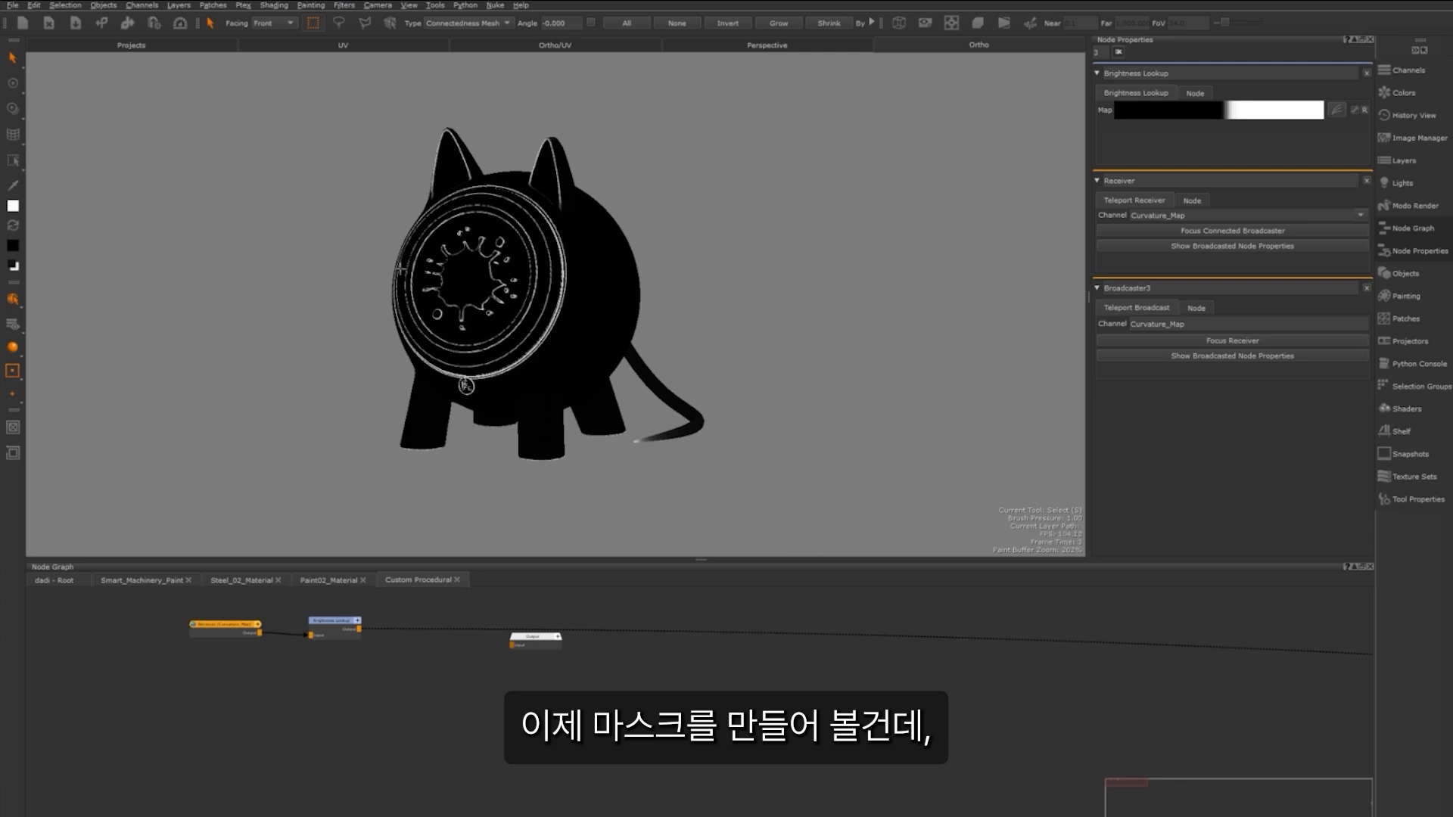
scroll(325, 719, "up", 3)
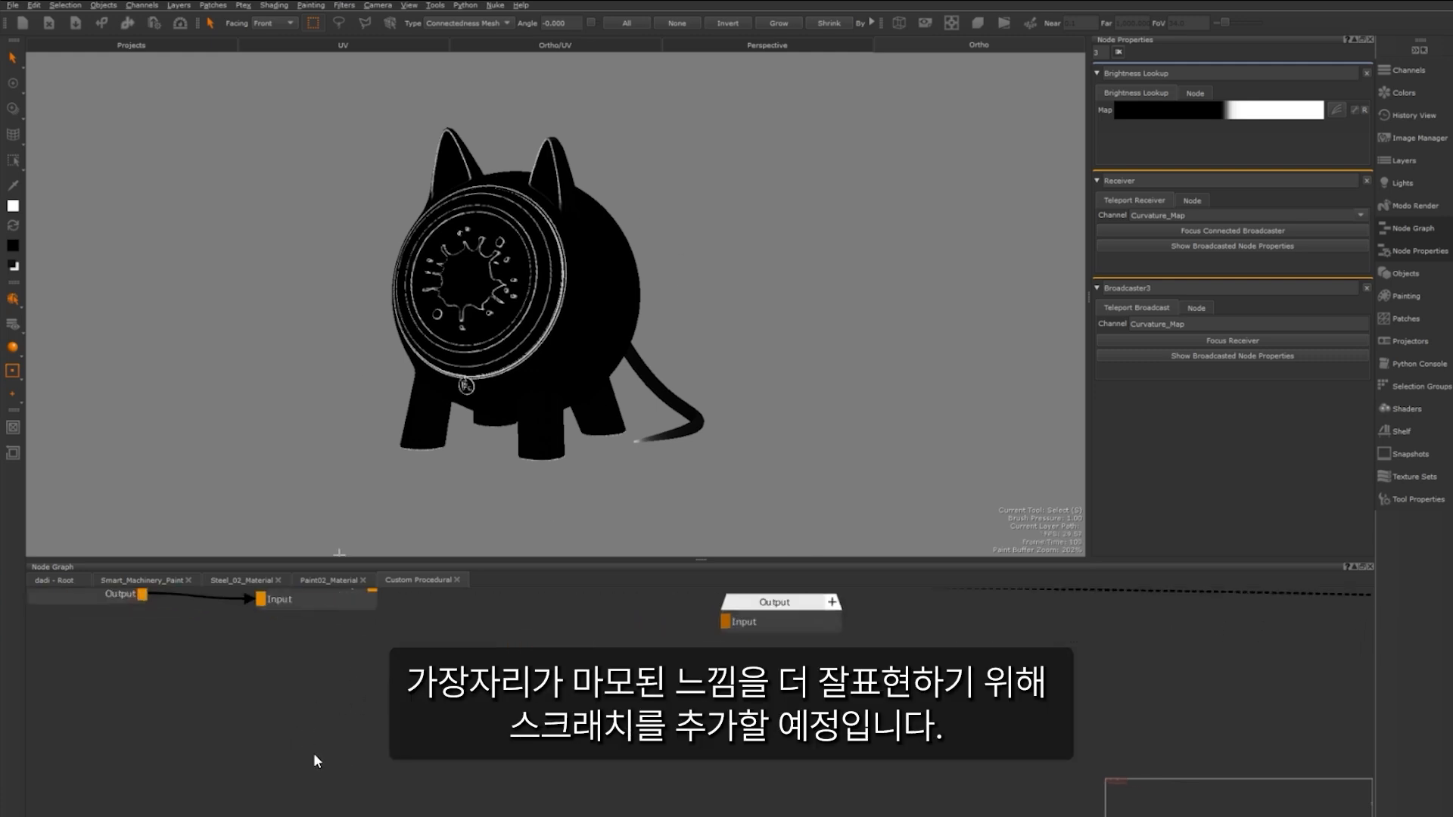
key("Tab")
type("tile")
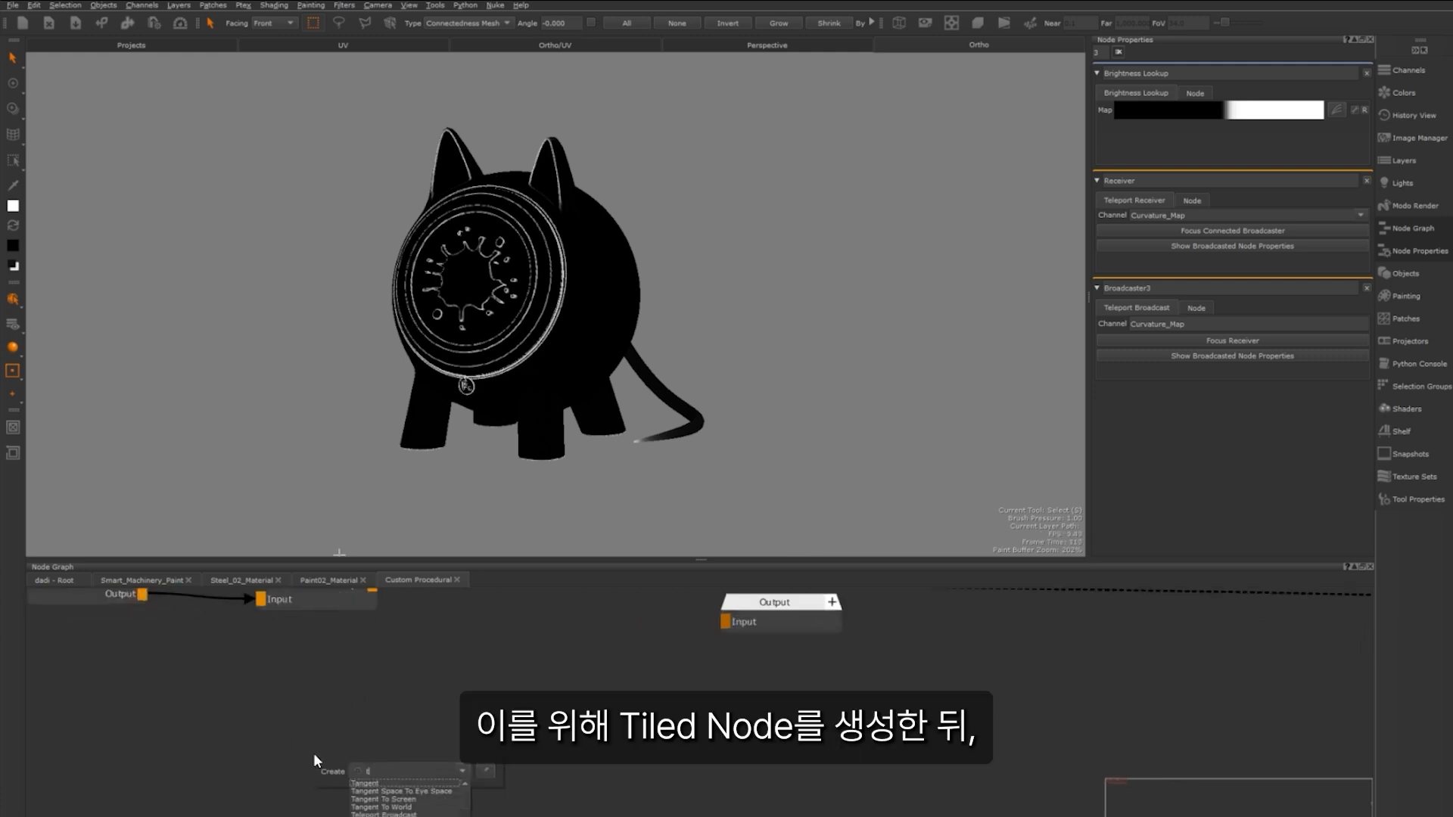
type("d")
left_click(380, 784)
left_click_drag(383, 771, 376, 677)
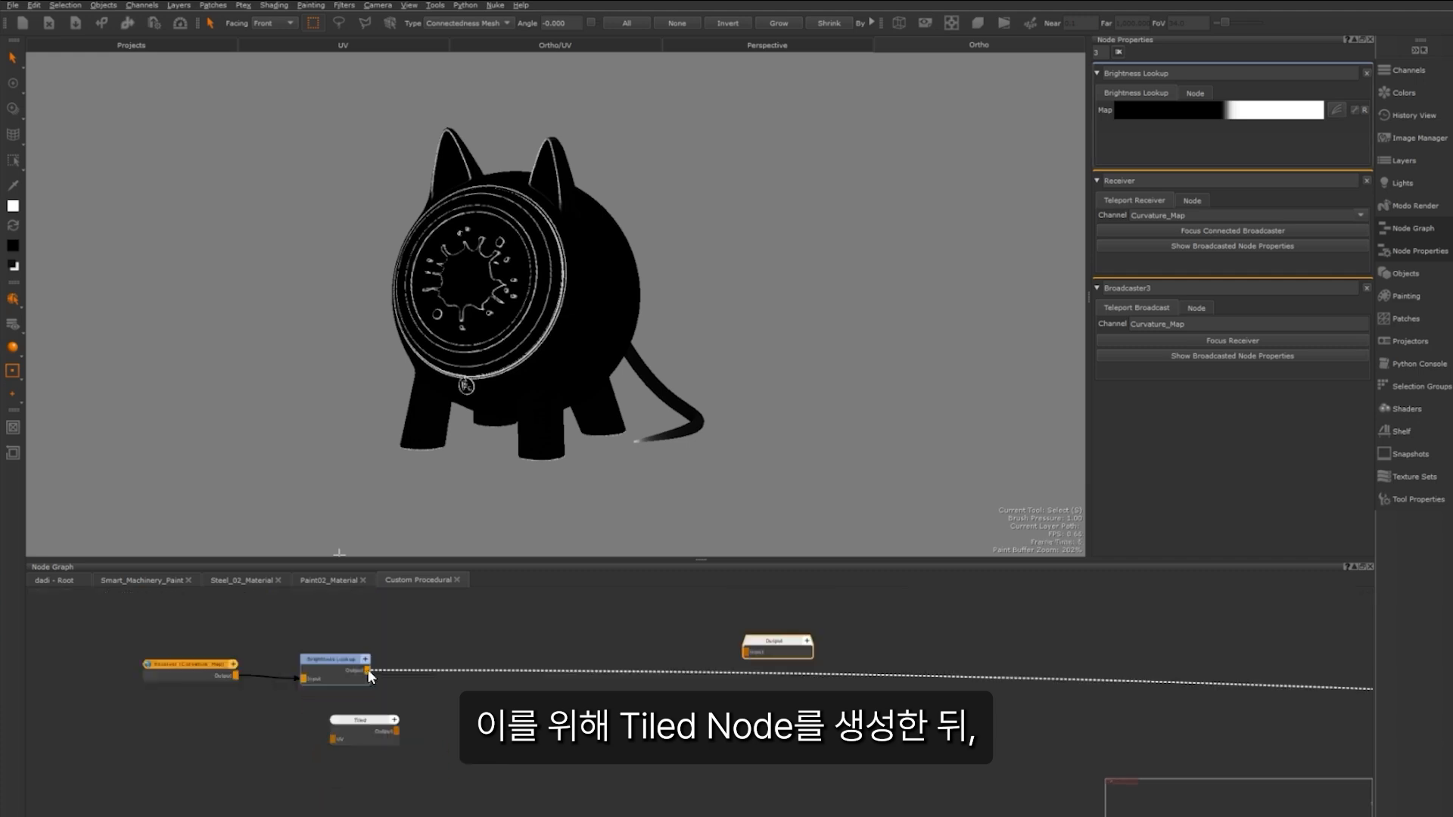
Connect the Brightness Lookup output to the Custom Procedural's Output node
left_click_drag(369, 670, 747, 651)
left_click(346, 659)
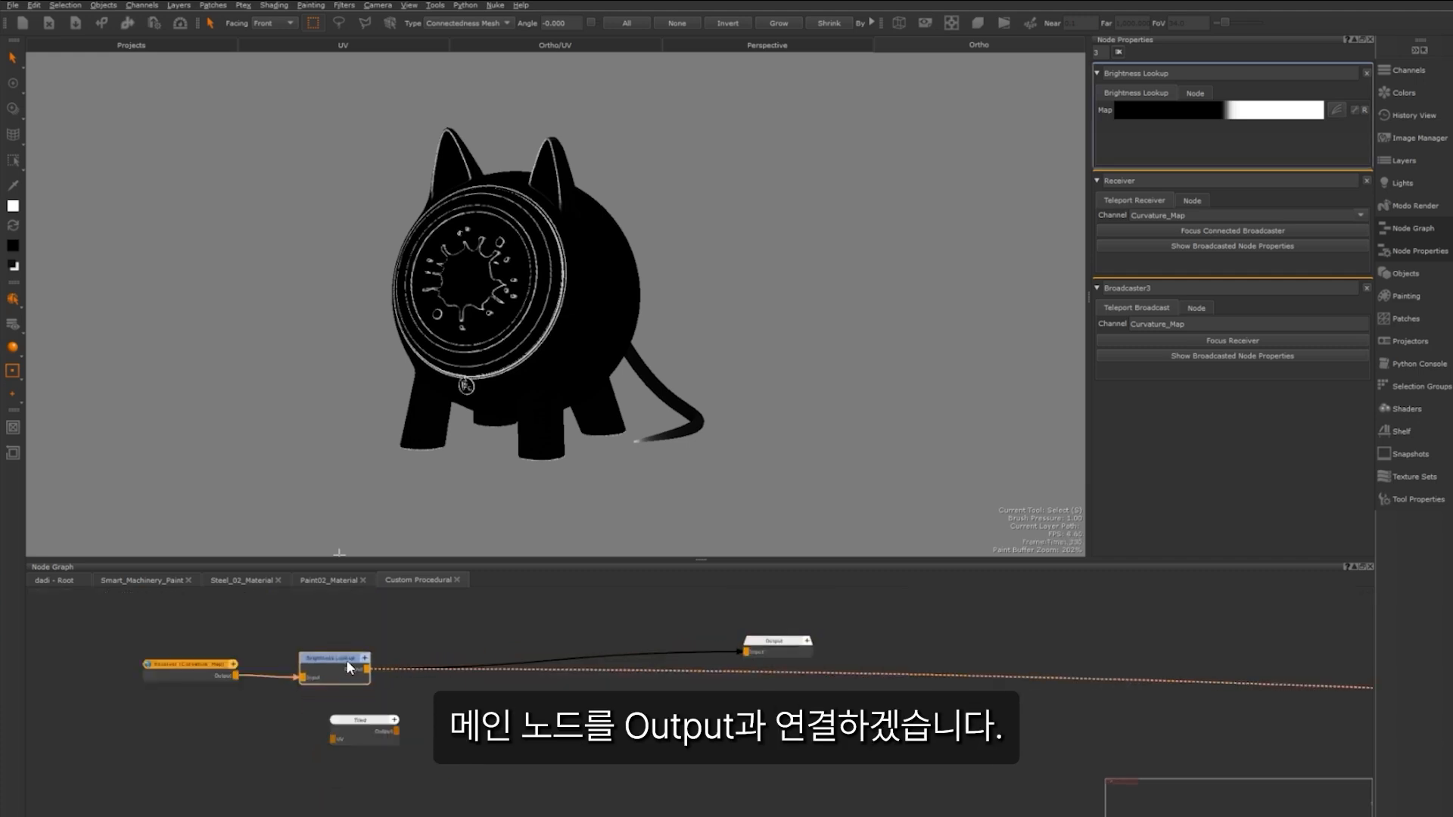
left_click_drag(343, 656, 349, 656)
Insert a Merge node between Brightness Lookup and Output, with the Tiled node feeding its Over input
scroll(479, 691, "up", 3)
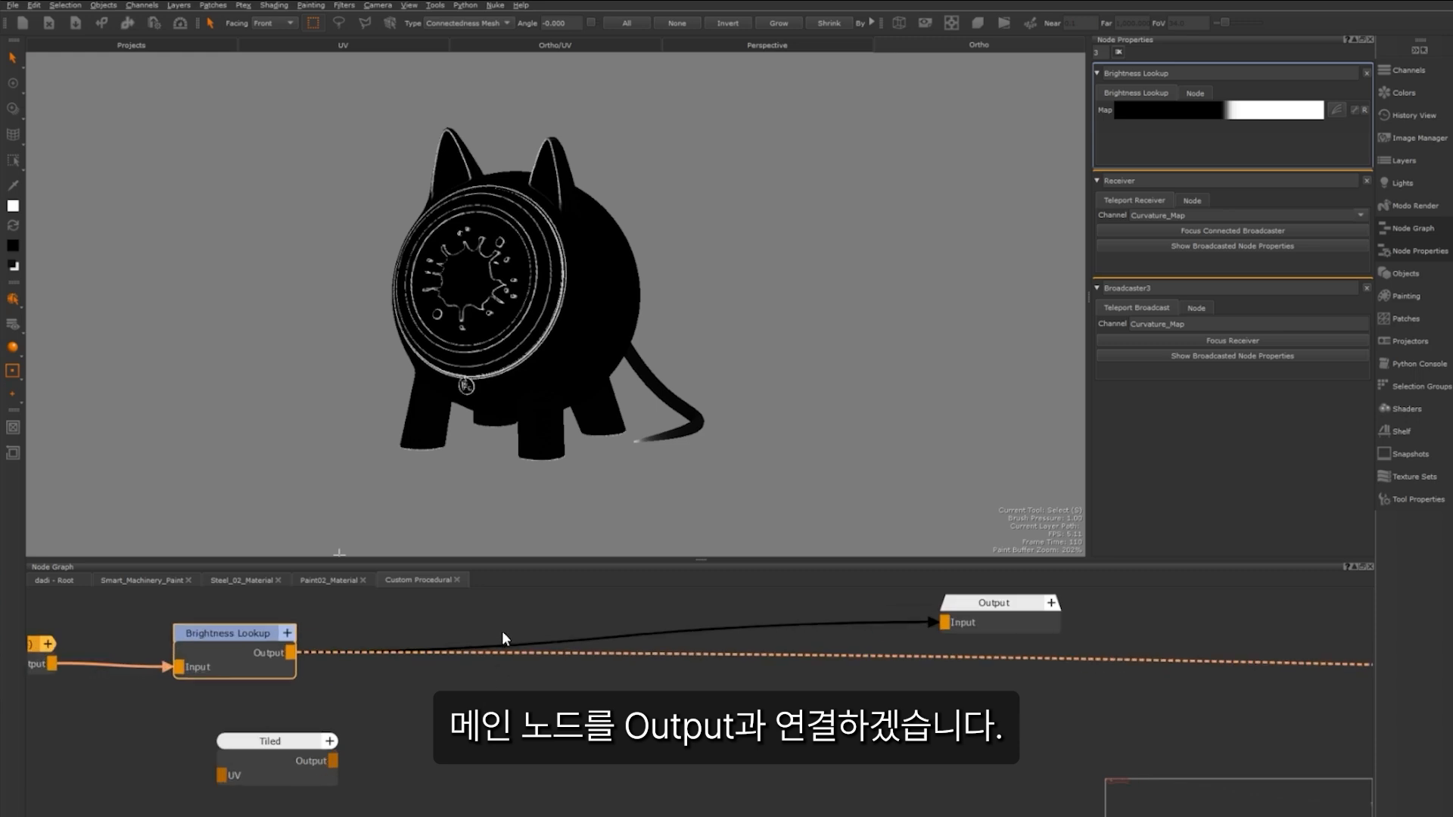
left_click(512, 619)
left_click_drag(549, 638, 481, 645)
left_click_drag(270, 741, 449, 698)
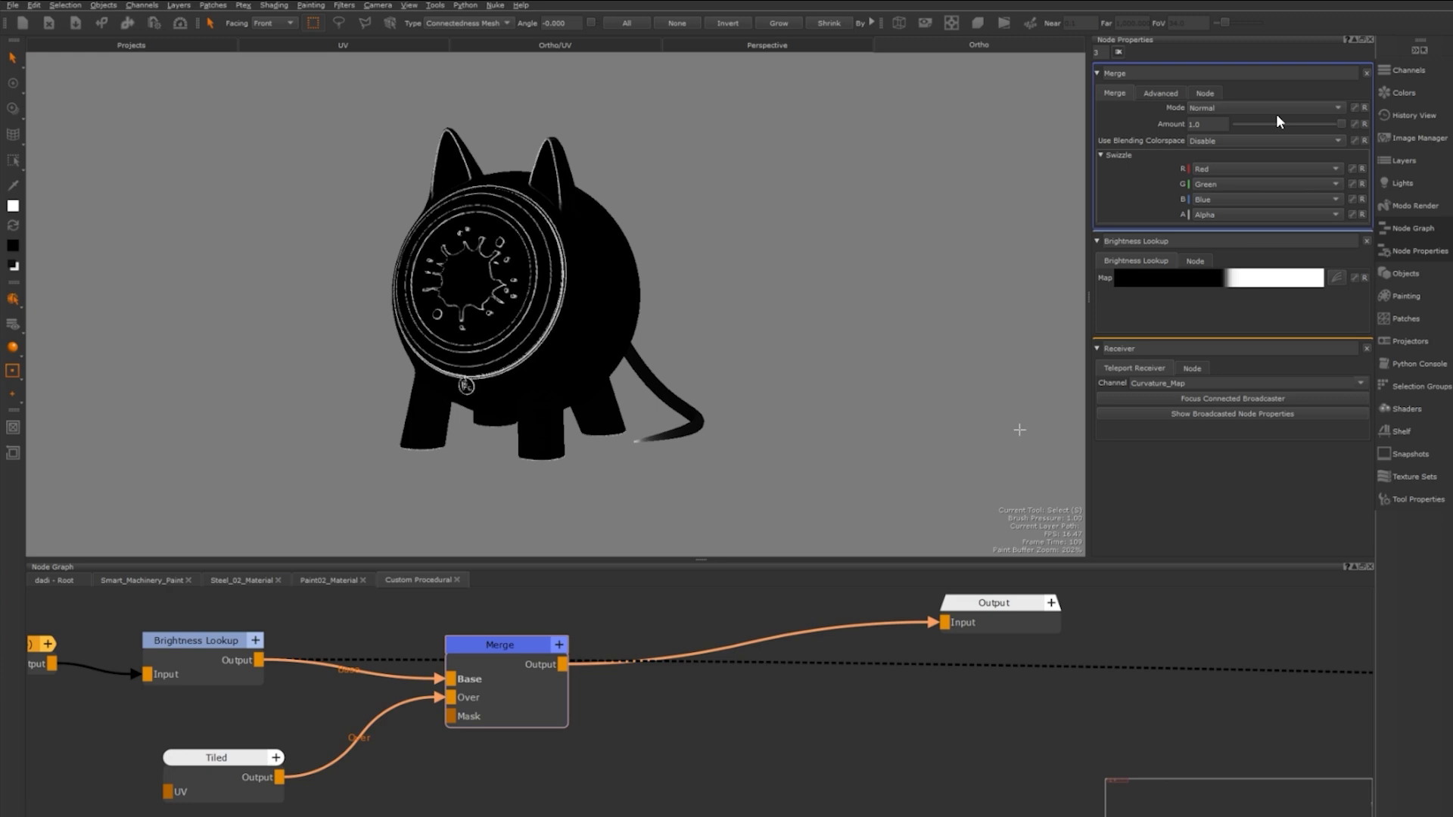
Set the Merge node's blending mode to Screen
left_click(1265, 107)
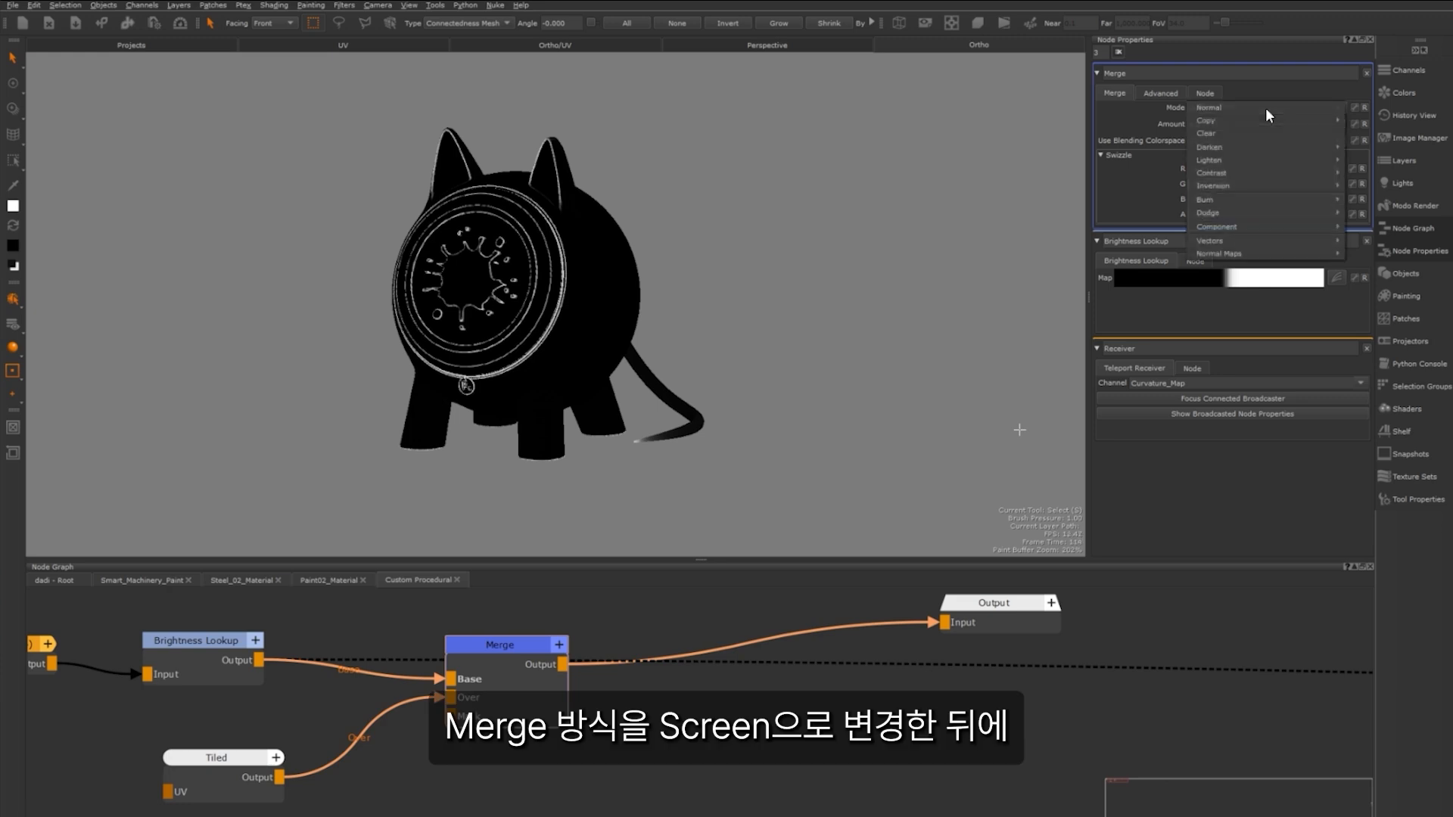
mouse_move(1251, 170)
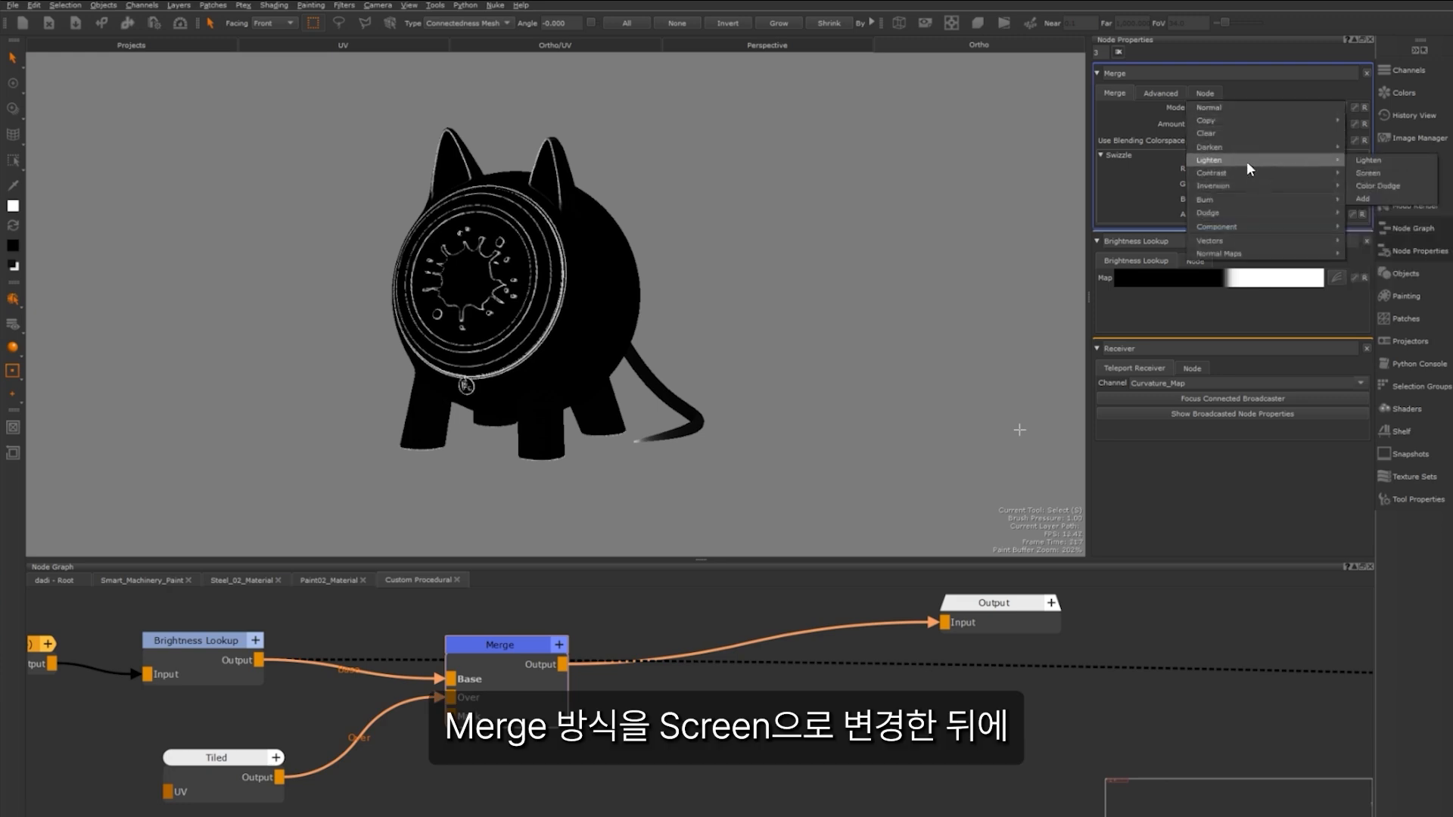
left_click(1365, 169)
Insert an Invert node between Brightness Lookup and the Merge's Base input, aligning it in the chain
left_click_drag(210, 642, 188, 657)
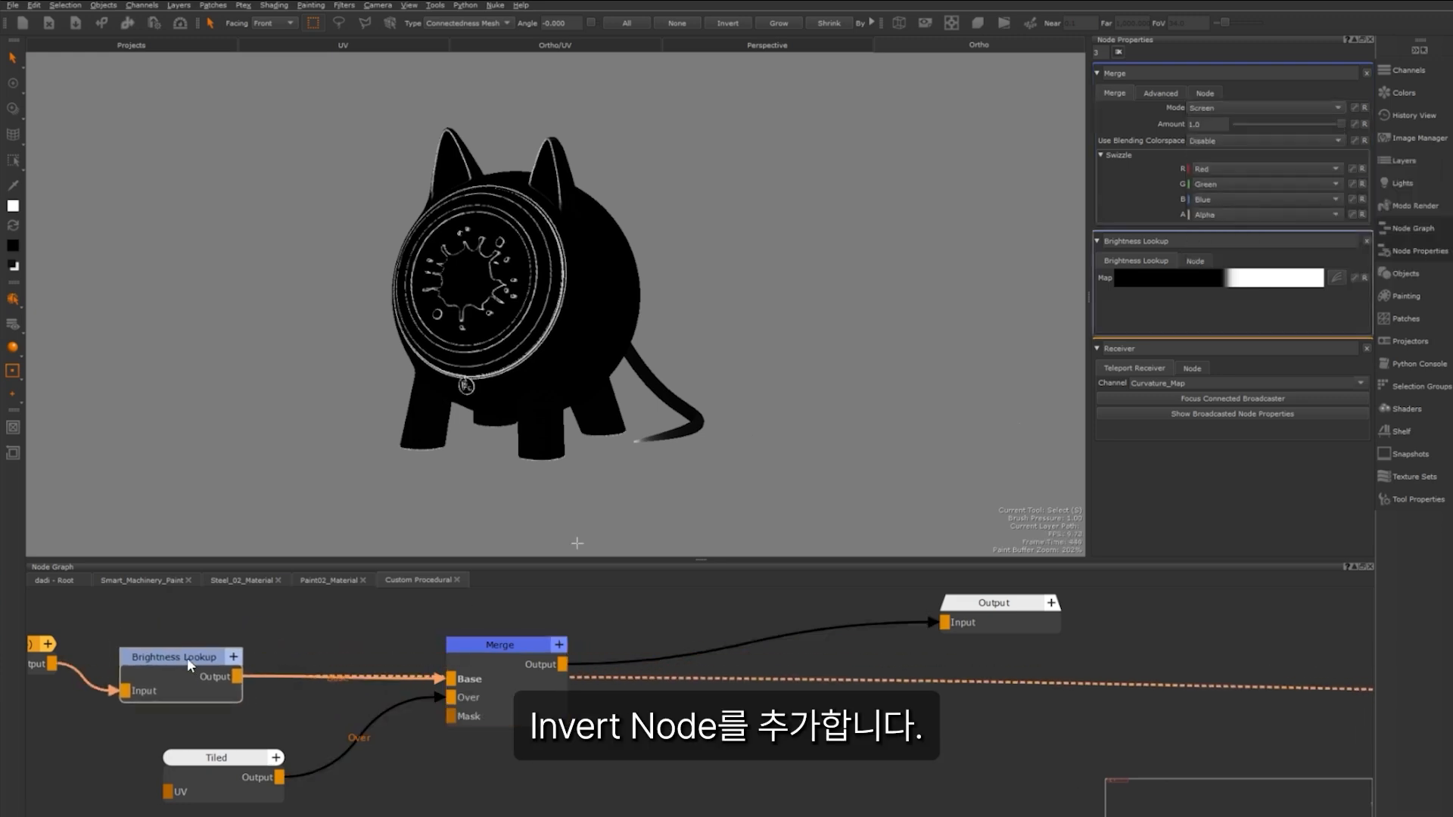
key("Tab")
type("inver")
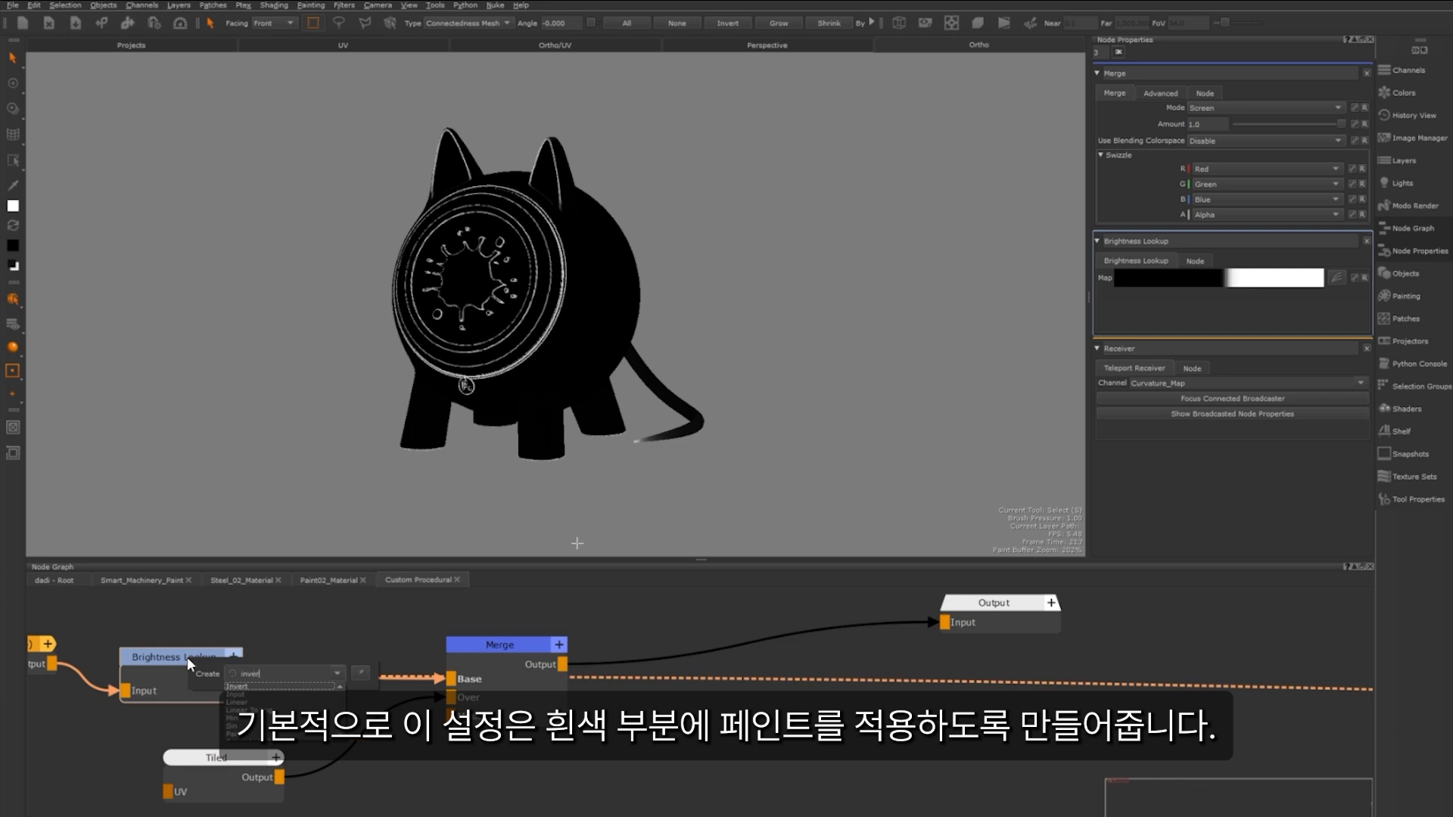
type("t")
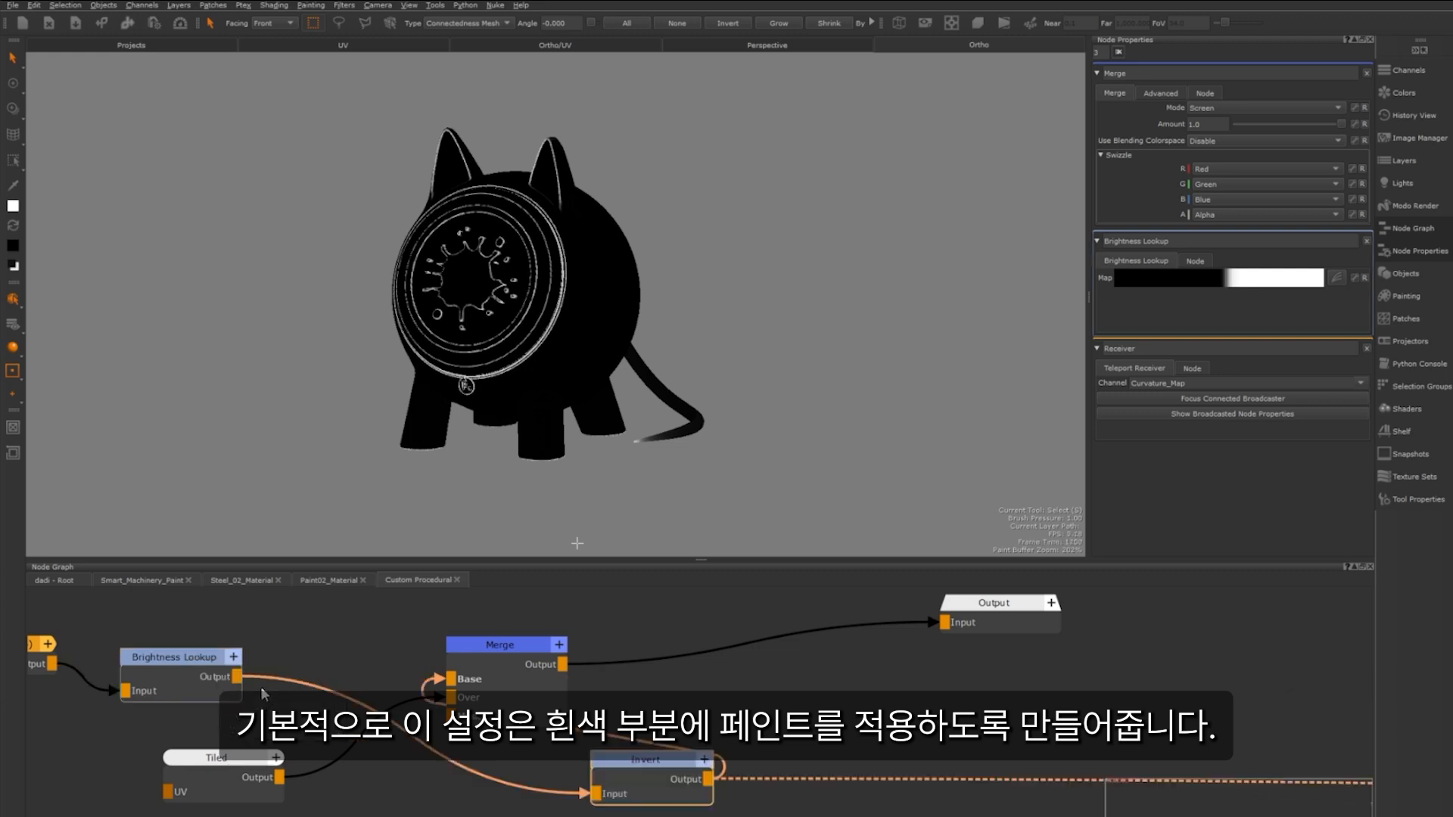
left_click(261, 687)
left_click_drag(400, 670, 392, 656)
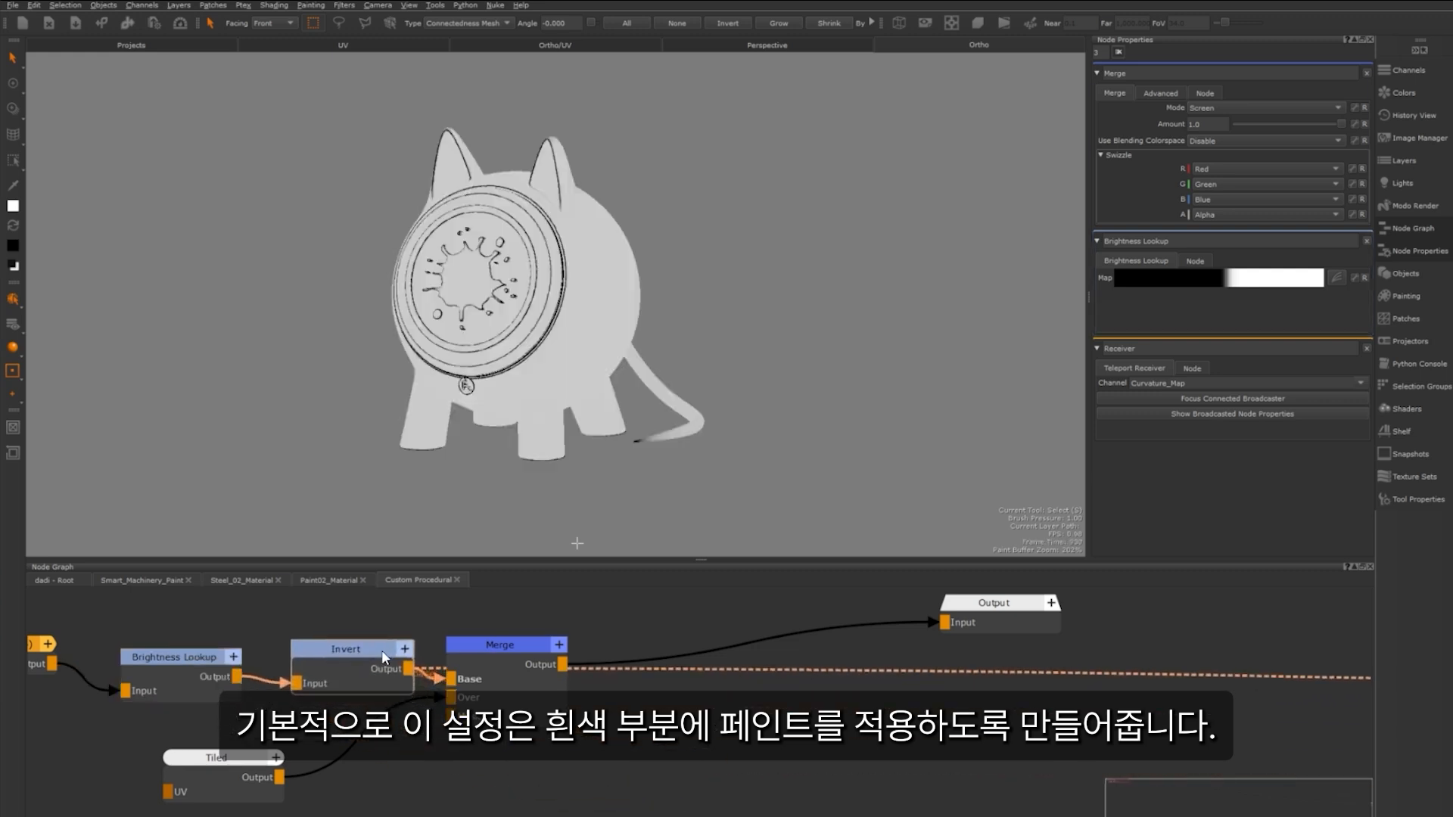
Assign a scratchy image from the shelf's grunge maps to the Tiled node and view the merged mask on the model
scroll(543, 349, "up", 6)
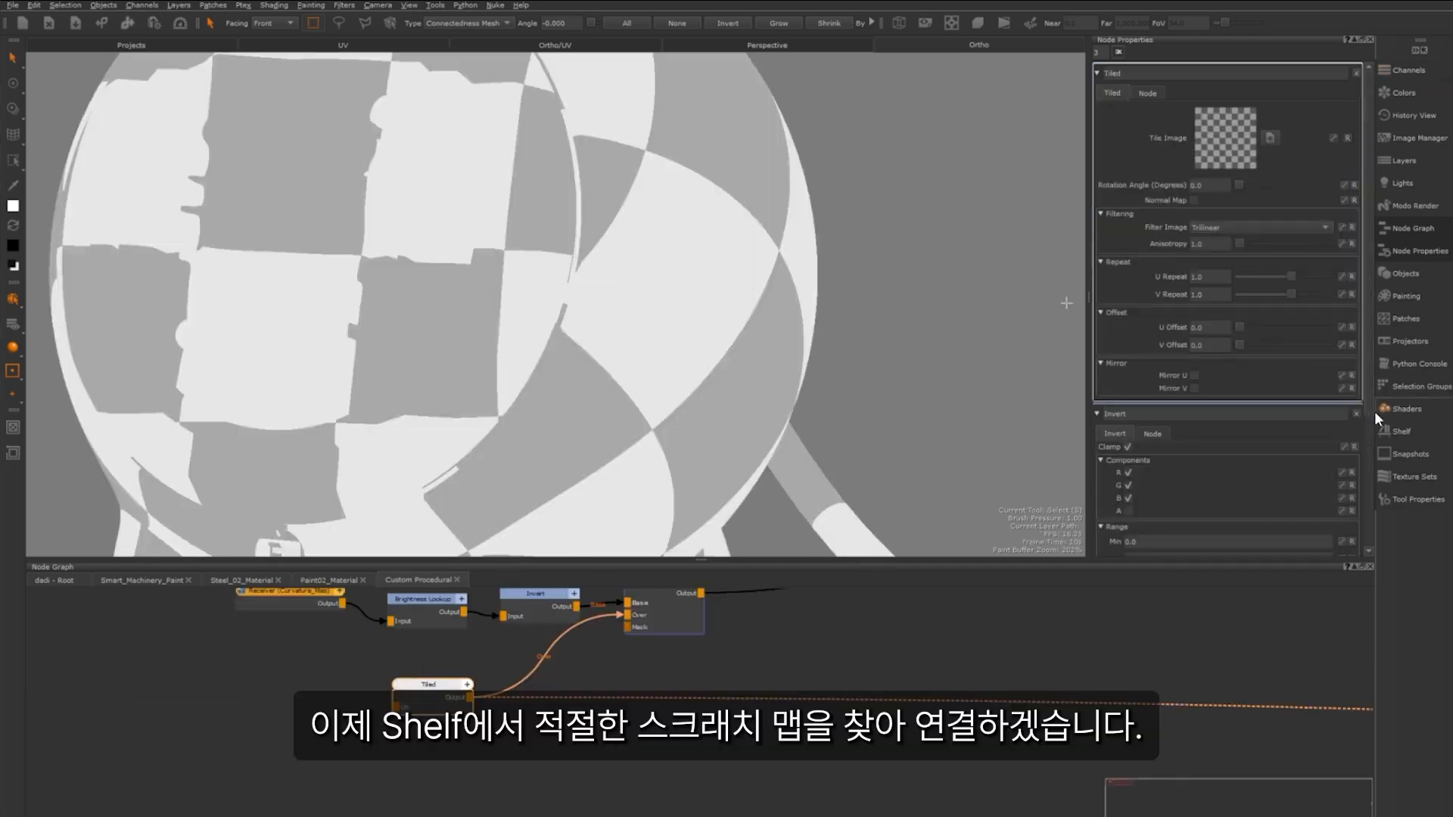
left_click(1401, 428)
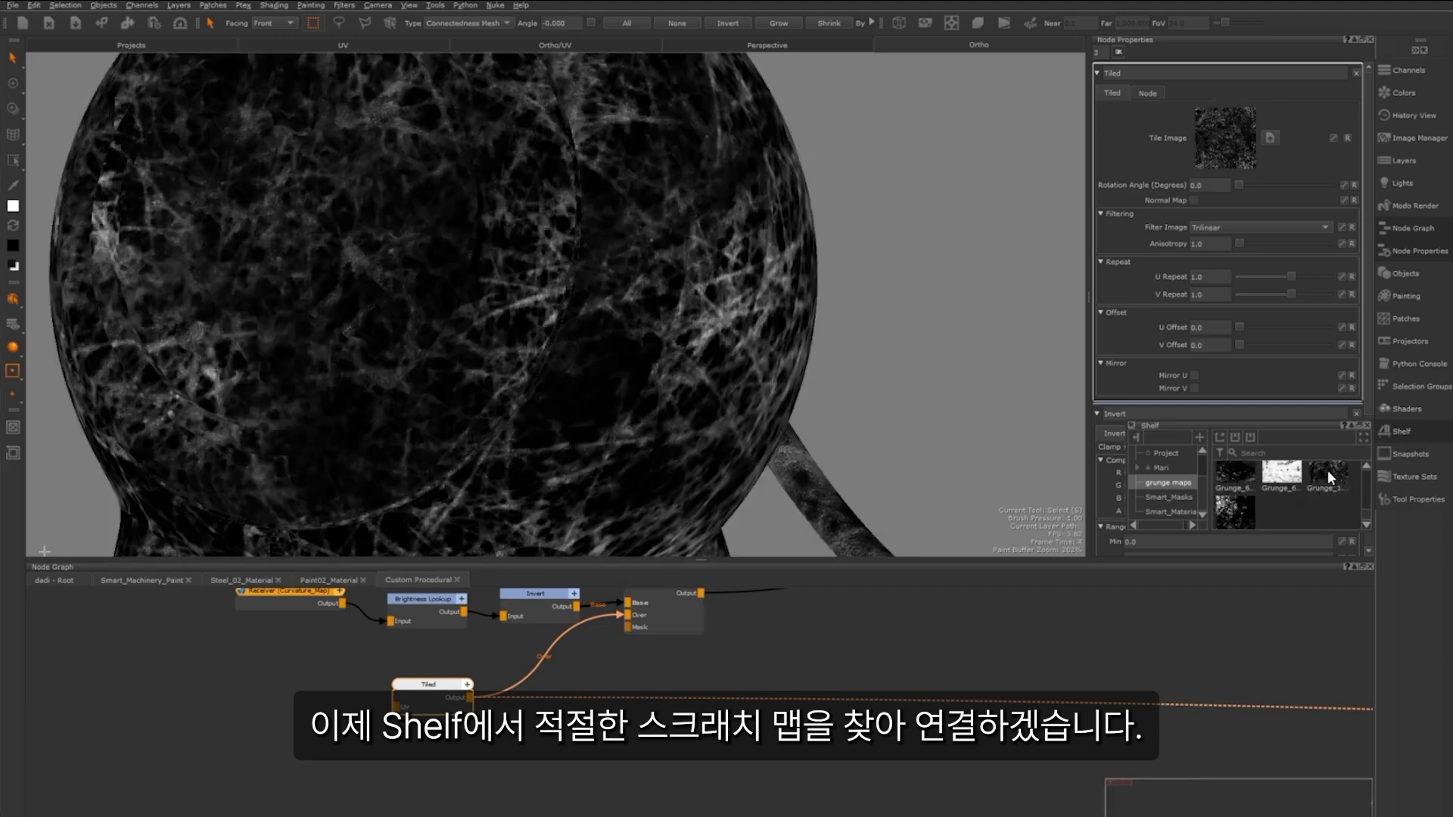
scroll(1327, 488, "up", 2)
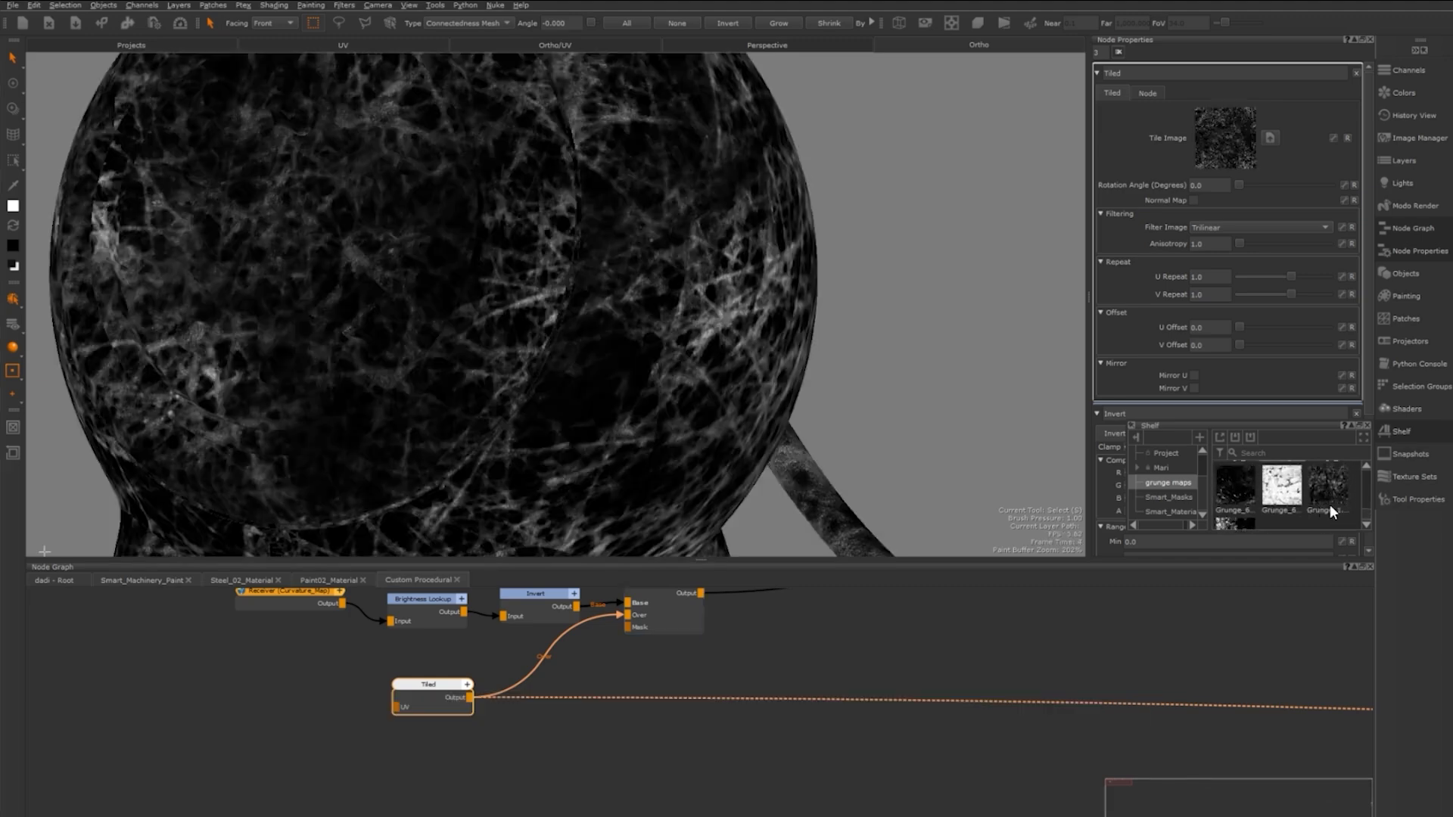
left_click_drag(1321, 483, 1227, 136)
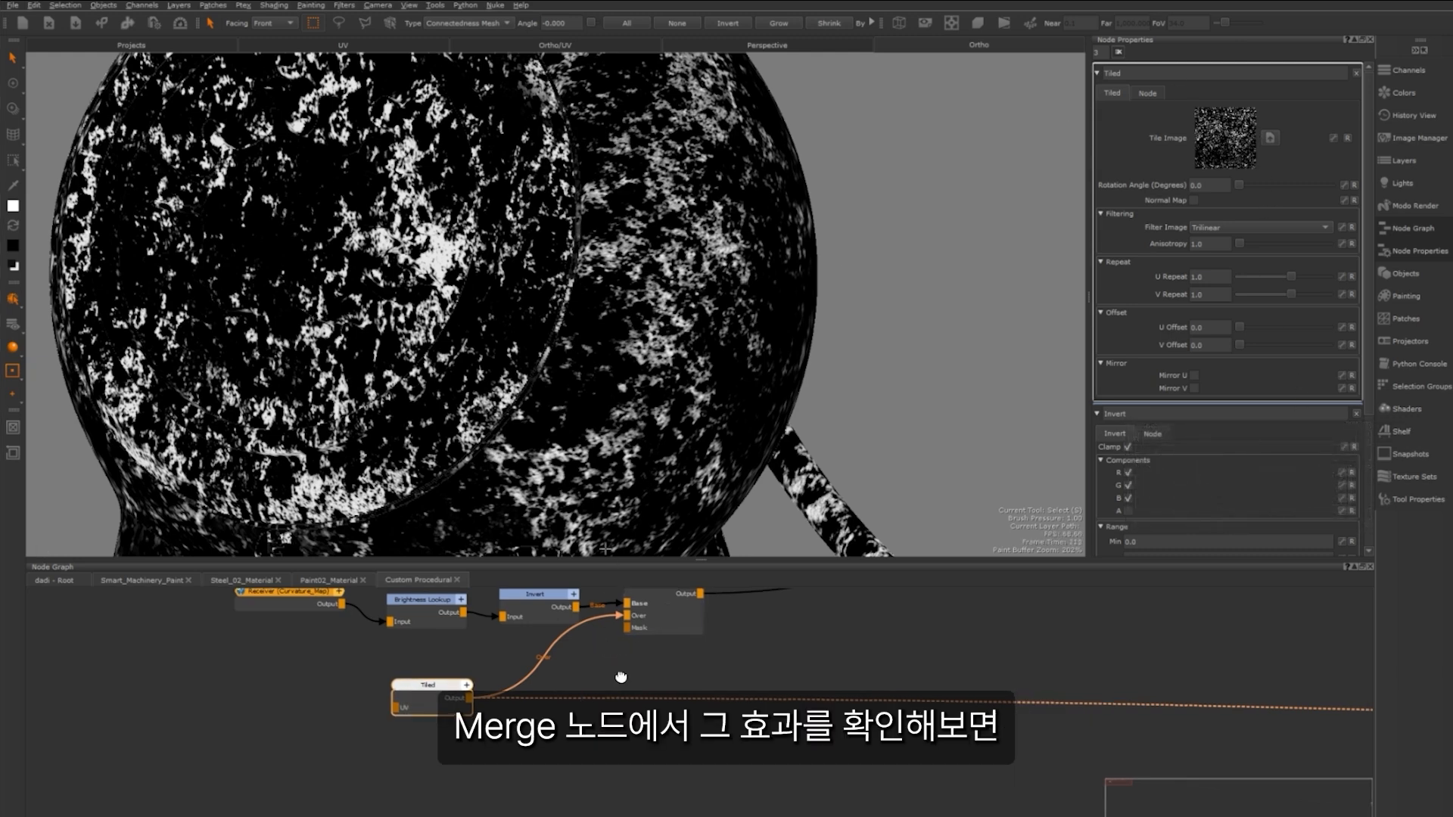
middle_click_drag(597, 643, 566, 691)
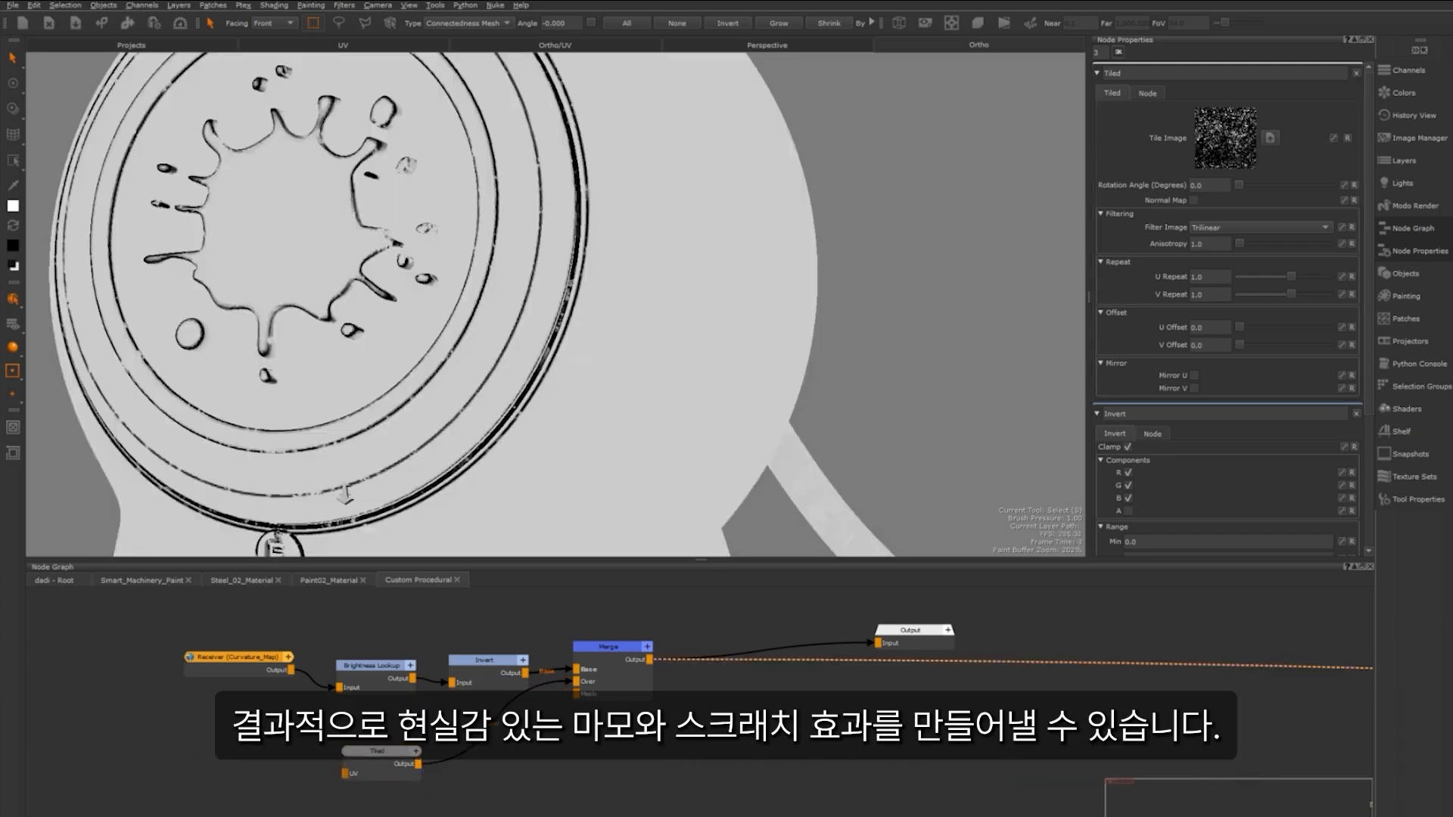
right_click_drag(345, 495, 387, 374, "alt")
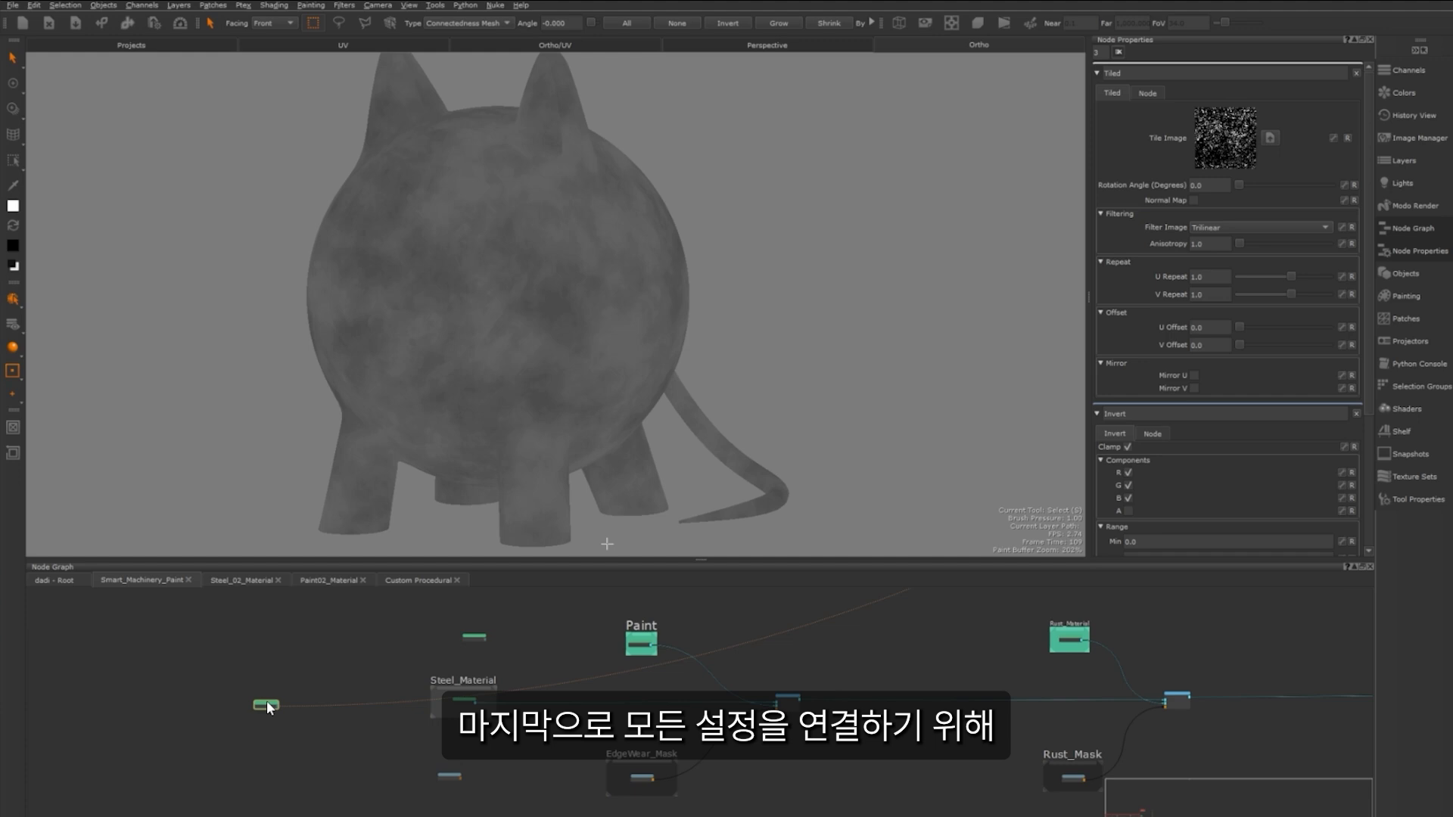
Create a Multi-Channel Merge node with Paint02_Material feeding its Over input, and space the two nodes apart in the node graph
key("Tab")
type("mul")
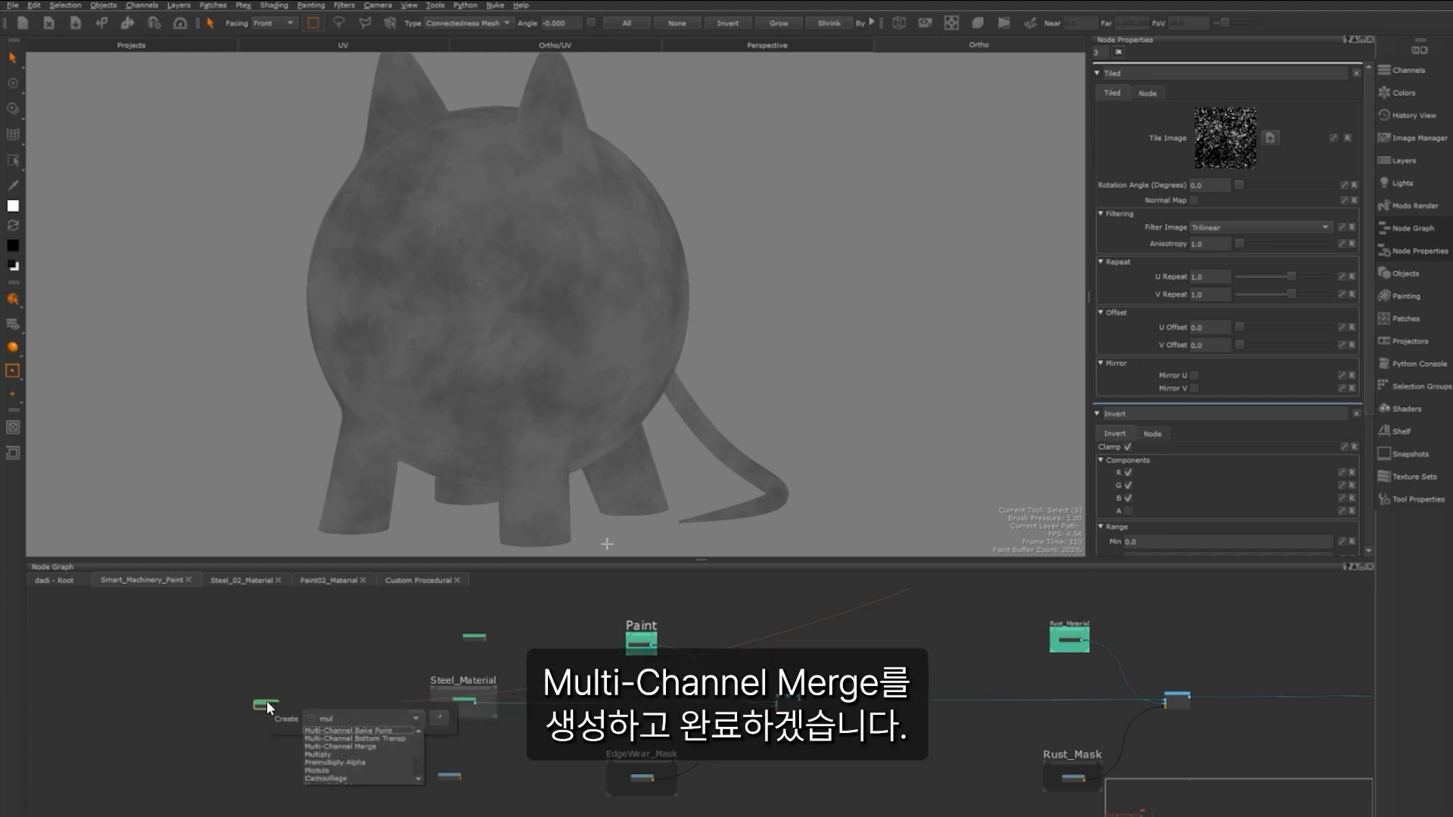
left_click(369, 747)
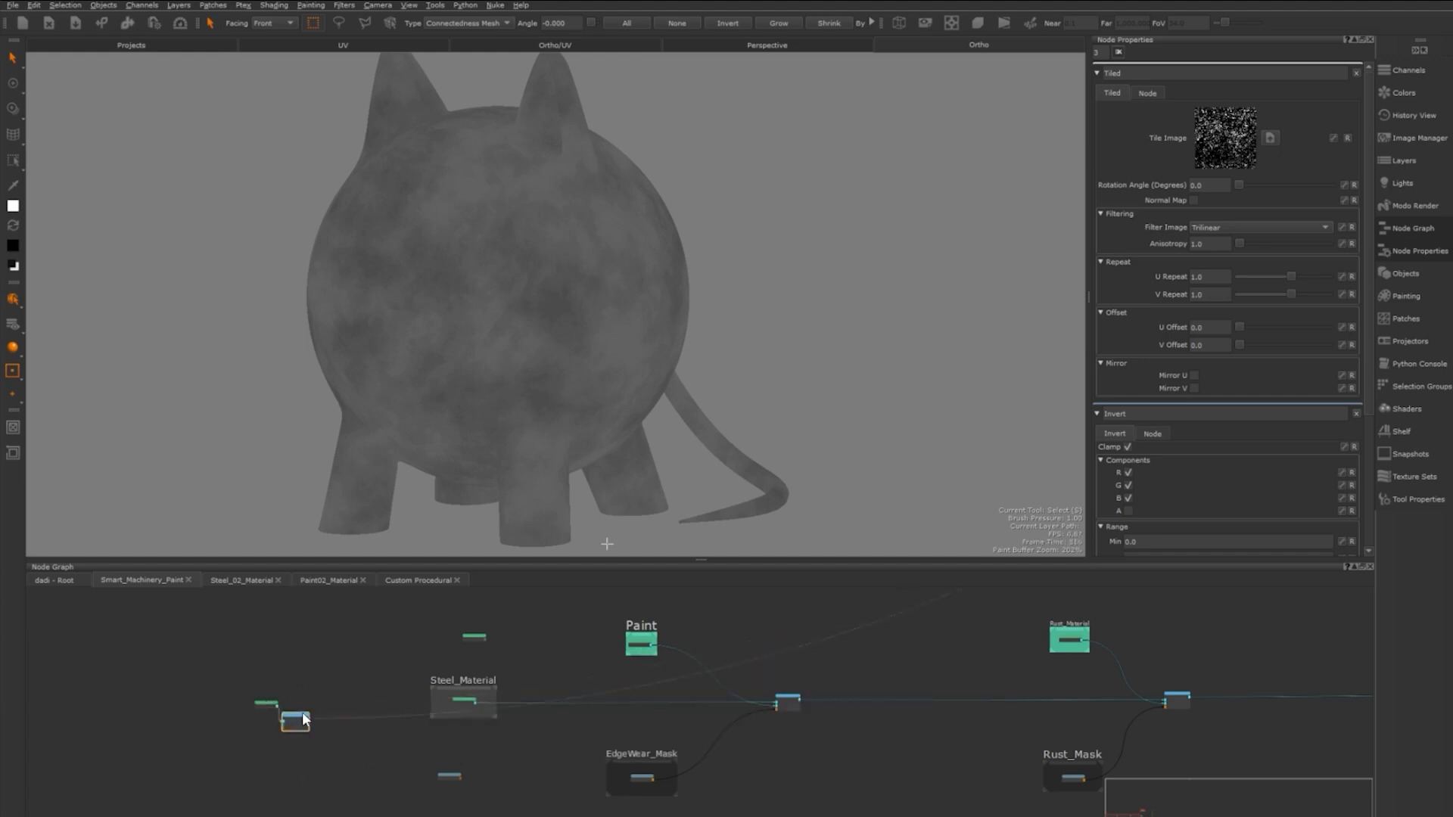
left_click_drag(305, 721, 390, 697)
scroll(371, 693, "up", 5)
middle_click_drag(369, 694, 408, 649)
mouse_move(166, 783)
left_mouse_down()
mouse_move(467, 618)
mouse_move(67, 675)
left_mouse_up()
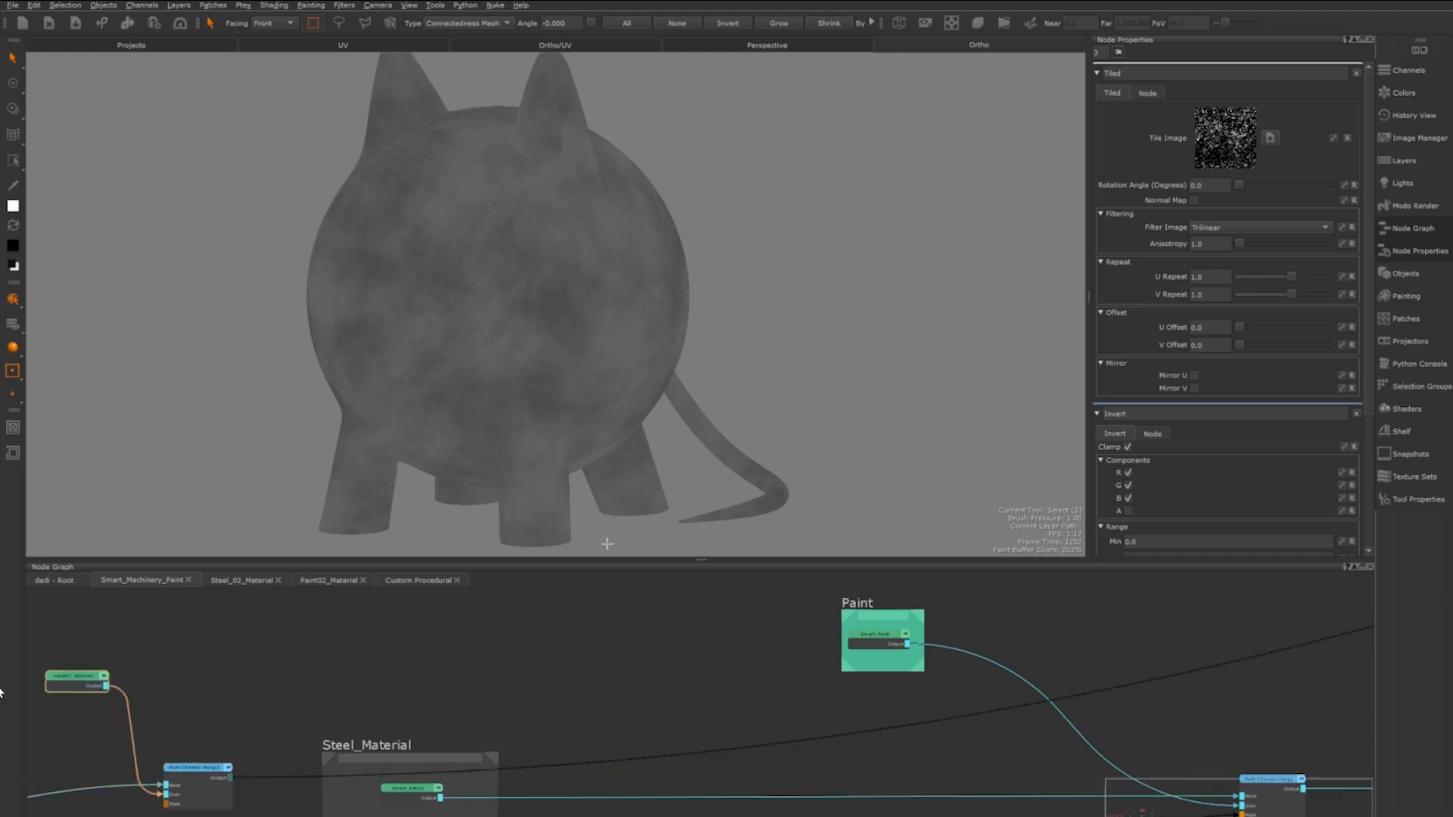
Connect the Custom Procedural edge wear mask to the new Multi-Channel Merge node's Mask input, arranging it below the merge
mouse_move(230, 784)
middle_mouse_down()
mouse_move(551, 668)
mouse_move(464, 586)
middle_mouse_up()
scroll(550, 669, "down", 3)
left_click_drag(556, 739, 342, 629)
middle_click_drag(383, 637, 384, 731)
scroll(384, 733, "up", 5)
left_click_drag(385, 733, 448, 651)
middle_click_drag(511, 651, 512, 691)
scroll(511, 711, "up", 1)
View the new Multi-Channel Merge on the model as Principled BRDF and inspect its worn edges and overall surface
left_click(464, 656)
right_click(462, 650)
left_click(508, 655)
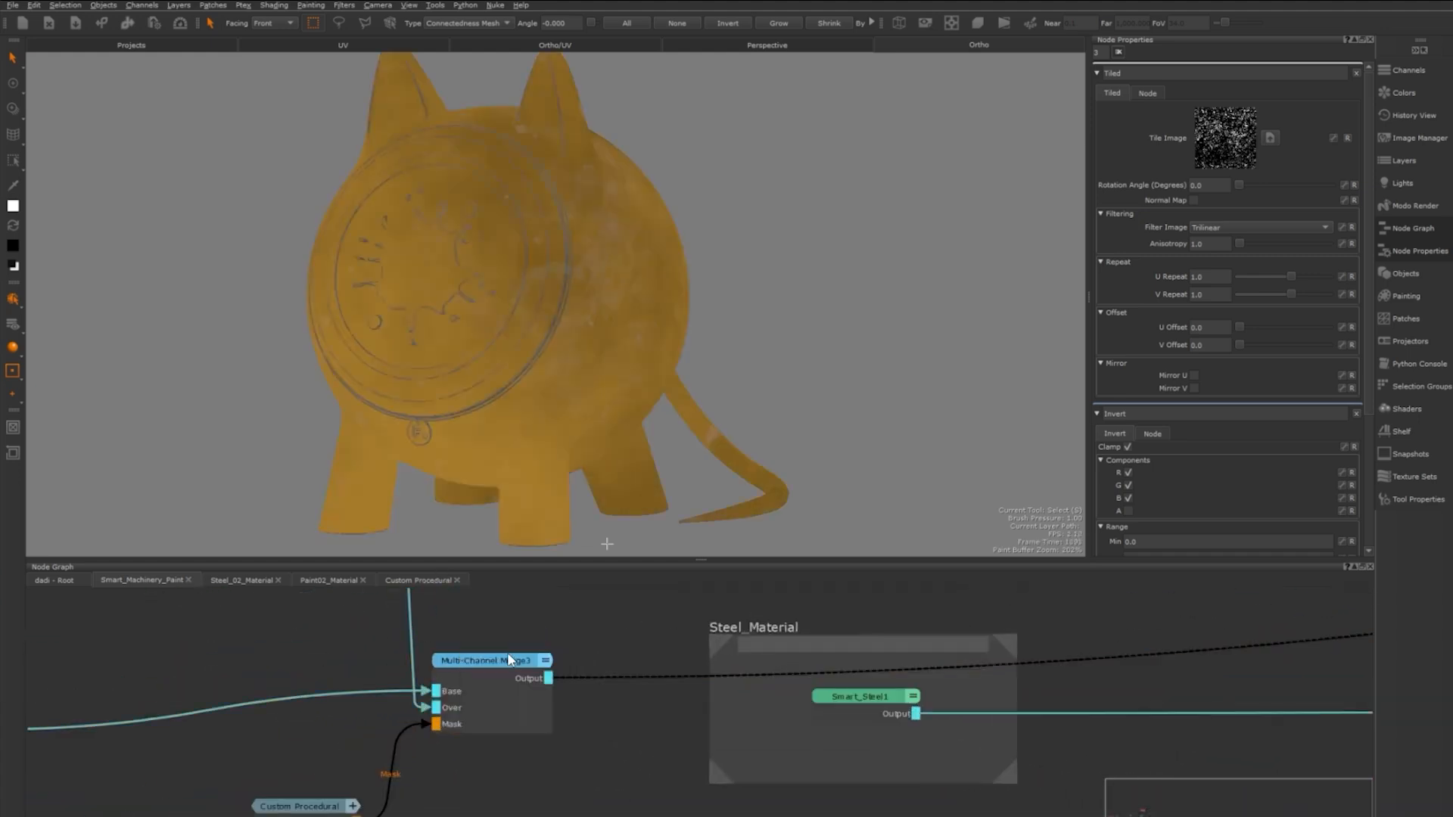
left_click_drag(629, 255, 675, 247, "alt")
right_click_drag(675, 247, 672, 280, "alt")
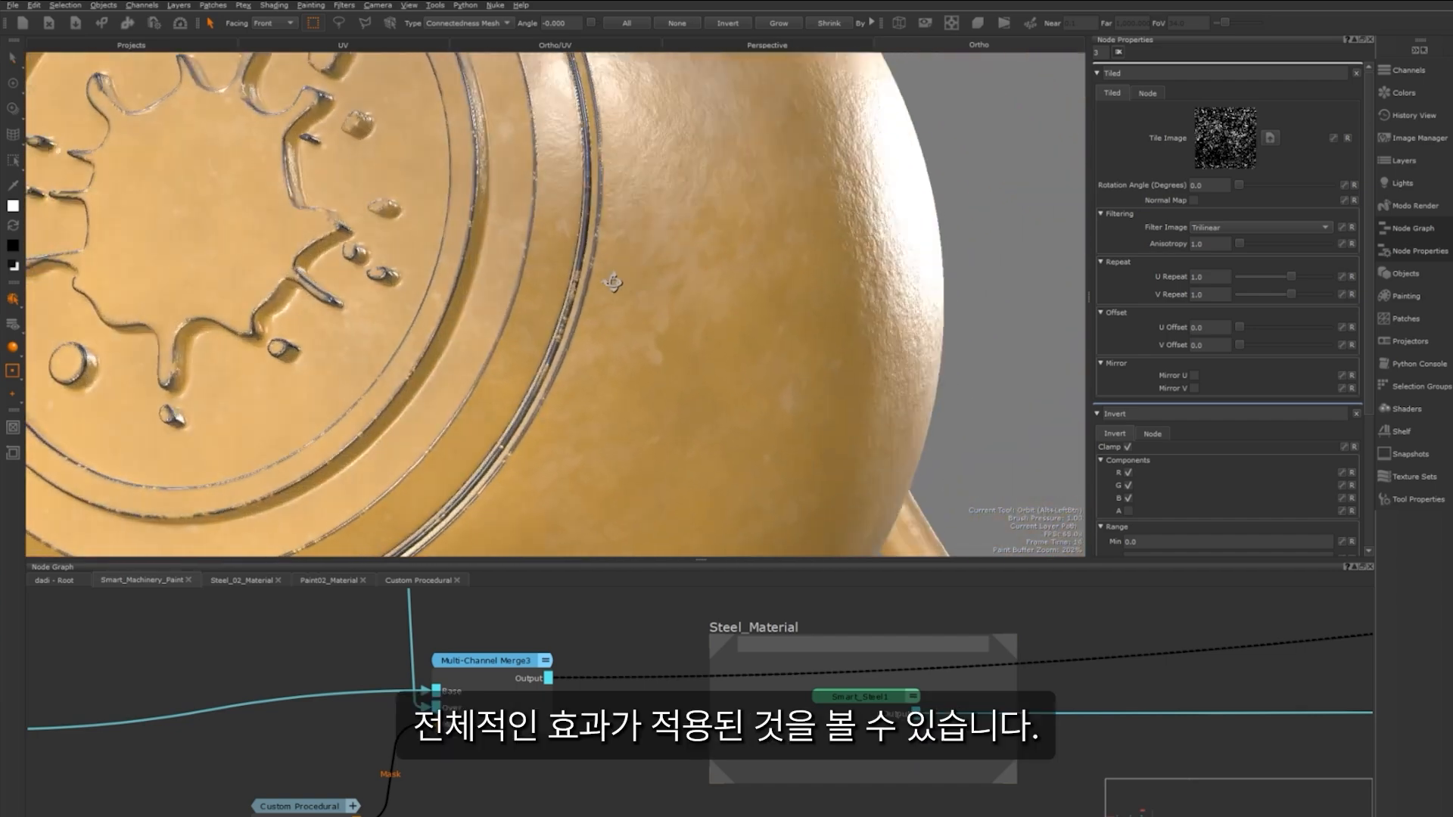
left_click_drag(612, 282, 593, 292, "alt")
right_click_drag(593, 292, 467, 510, "alt")
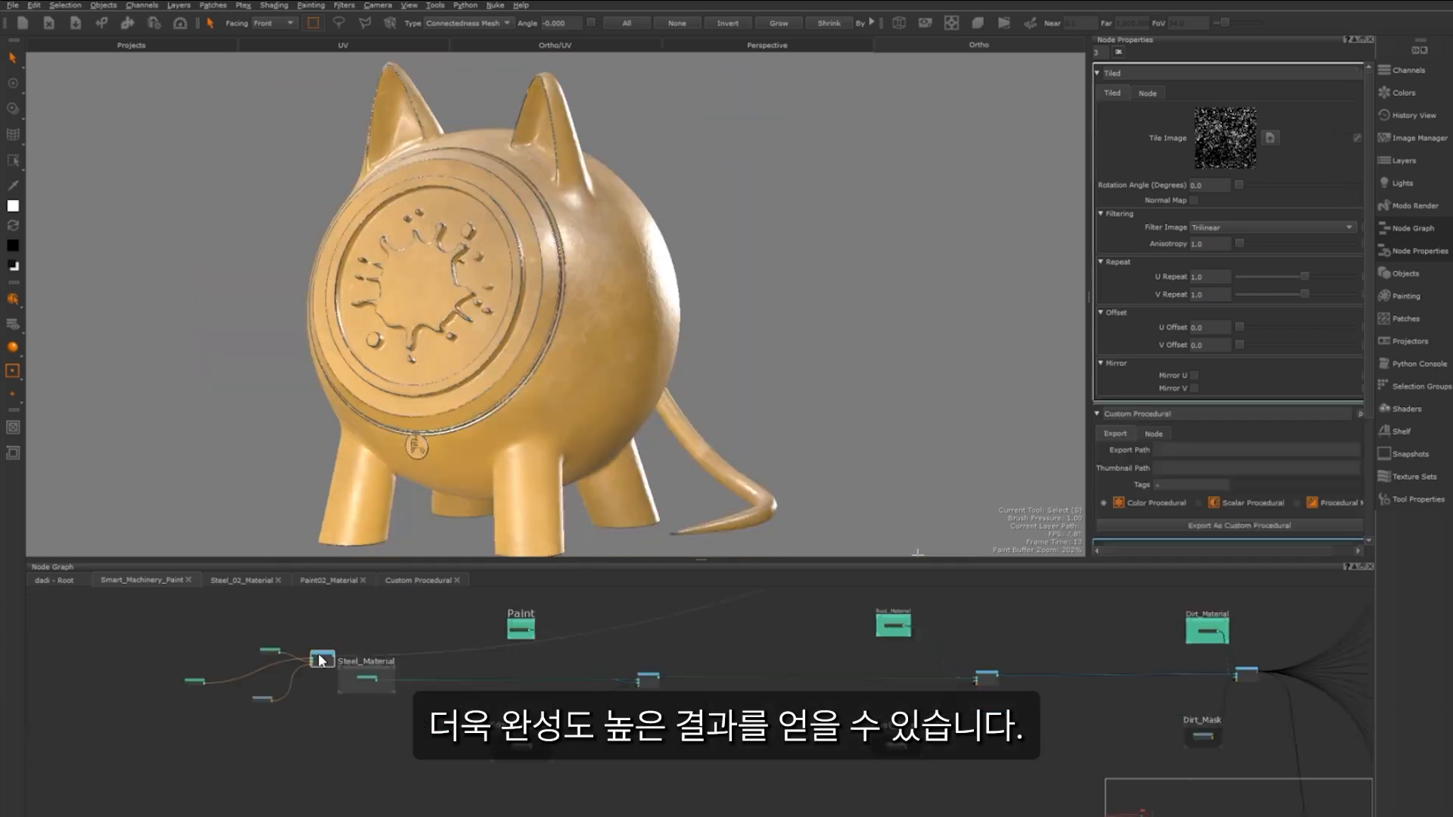
Move the new Multi-Channel Merge node along the graph to between the Paint and Rust_Material groups
left_click_drag(333, 655, 796, 647)
scroll(856, 656, "up", 4)
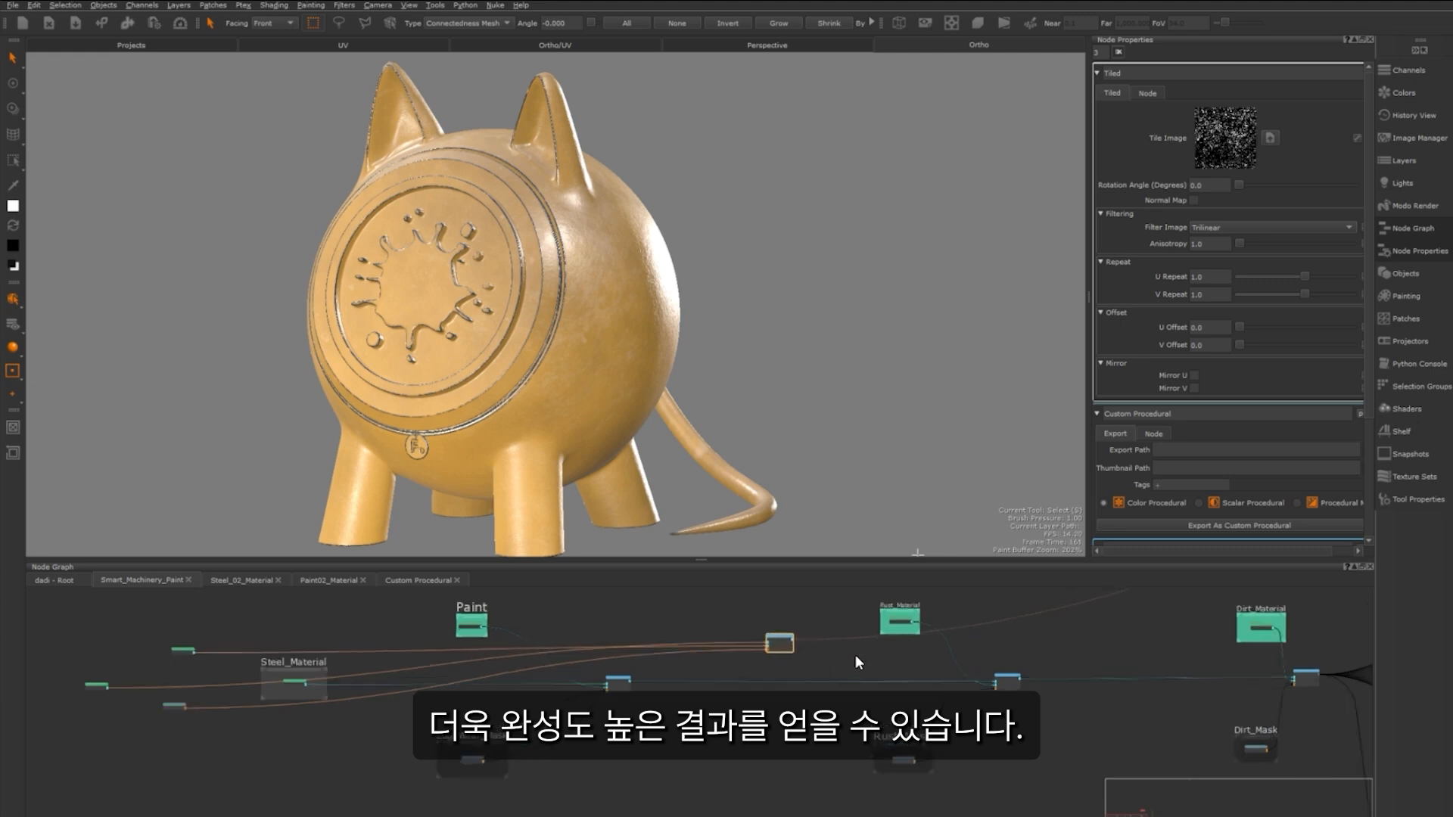
middle_click_drag(888, 661, 733, 686)
left_click_drag(643, 719, 613, 658)
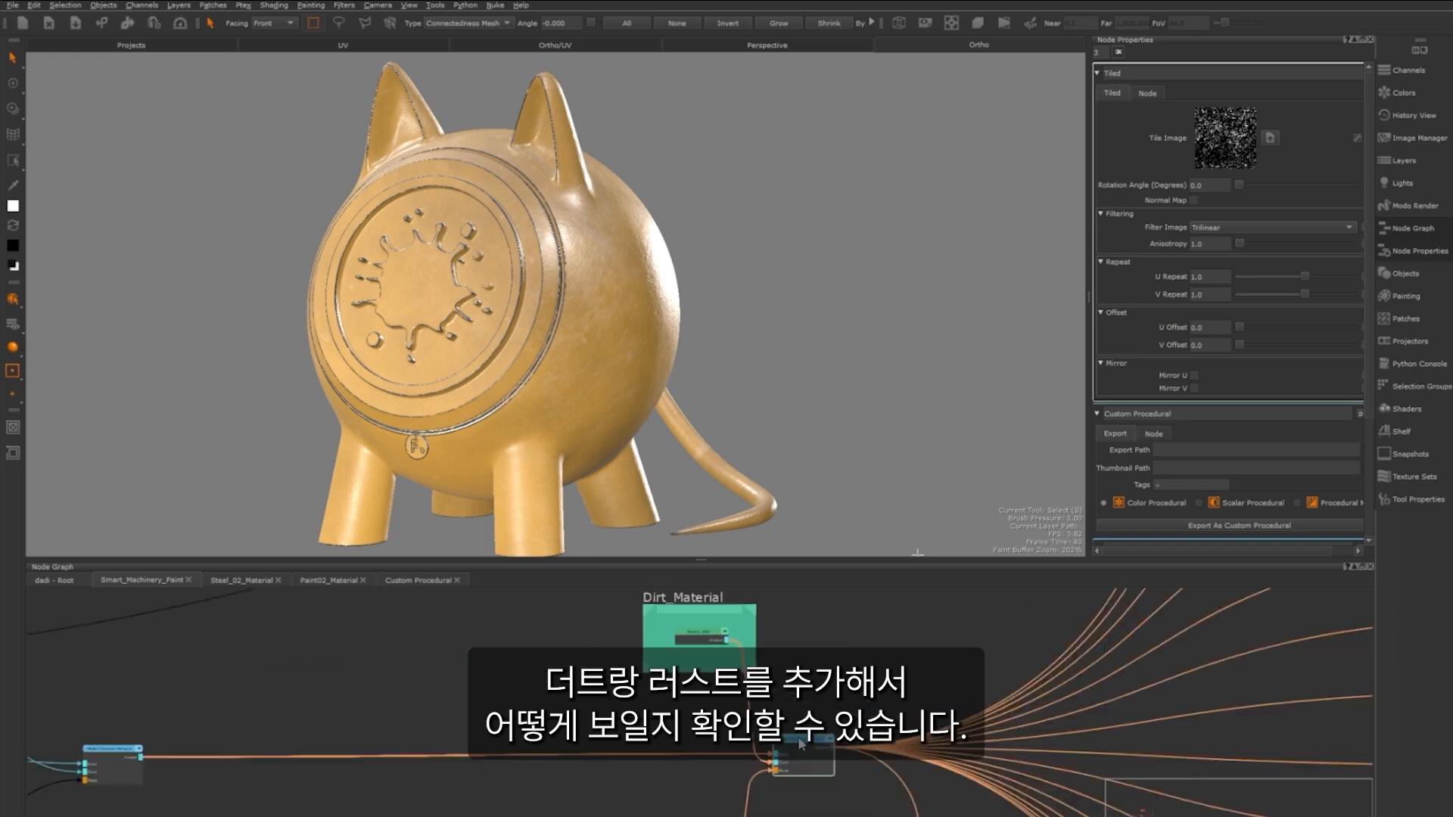
View the Dirt_Material's Multi-Channel Merge on the model as Principled BRDF and inspect the combined material
left_click(800, 744)
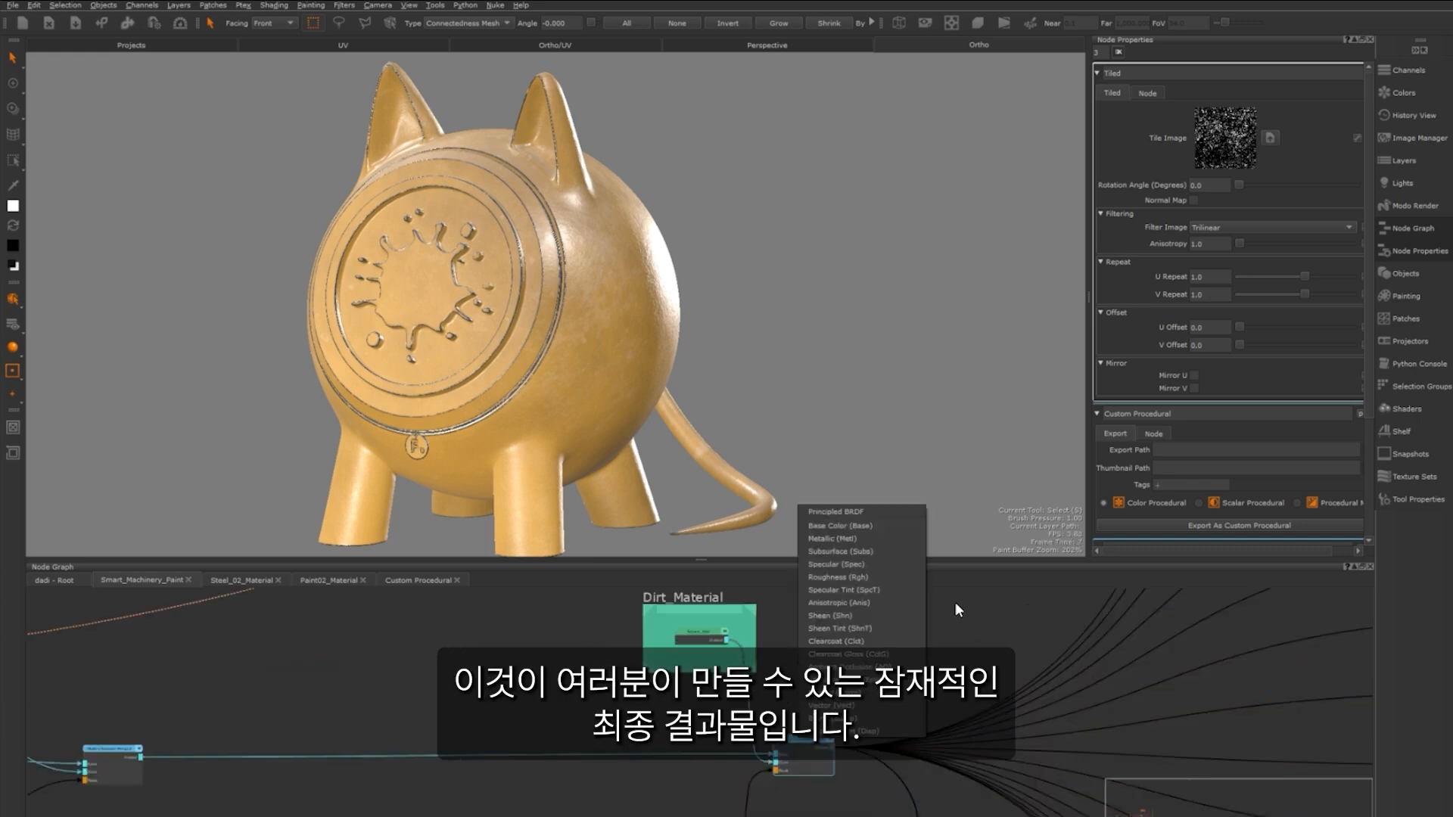
left_click(891, 506)
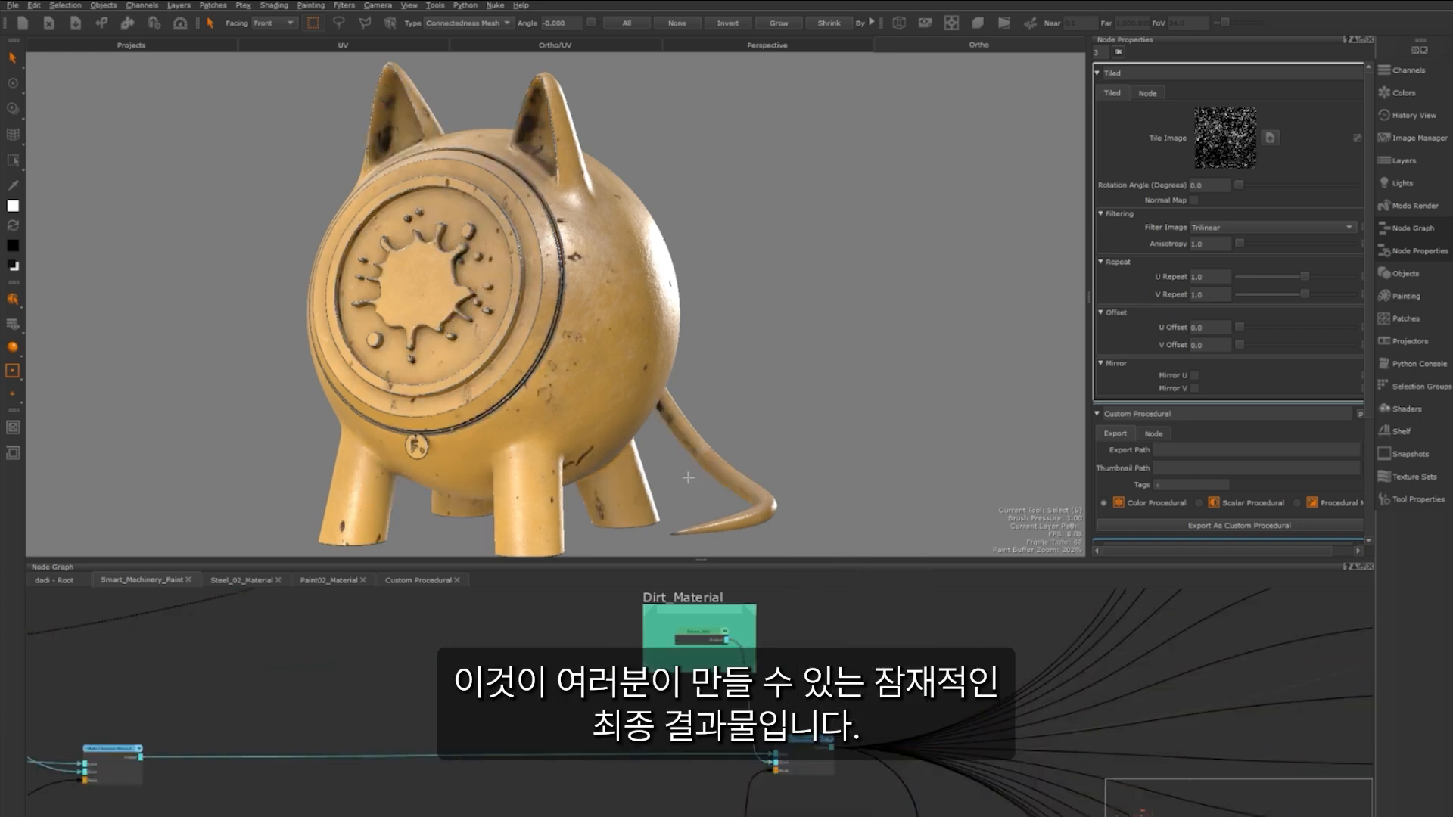
right_click_drag(453, 378, 778, 339, "alt")
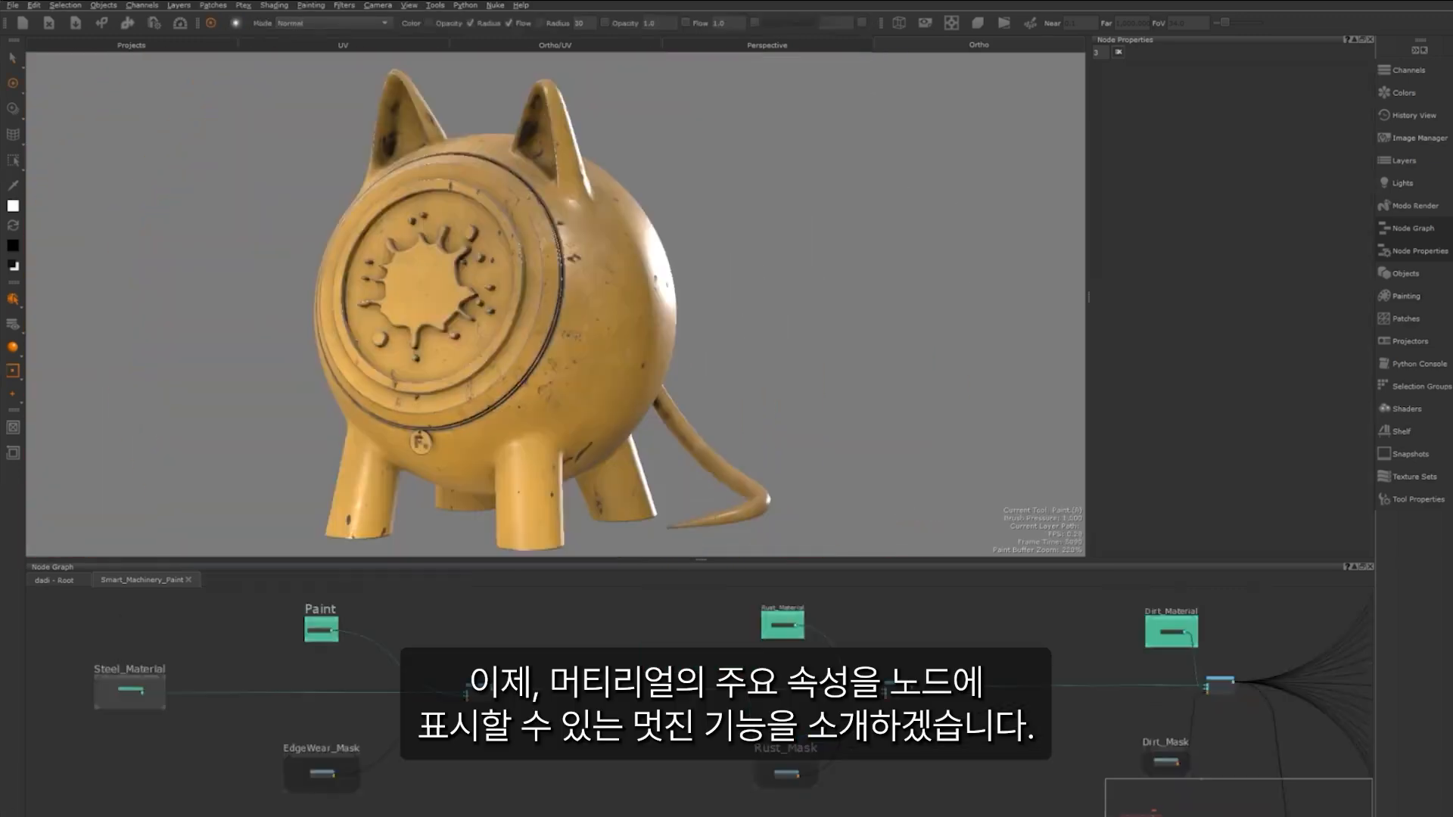
View the Smart_Paint material on the model as Principled BRDF
scroll(303, 635, "up", 2)
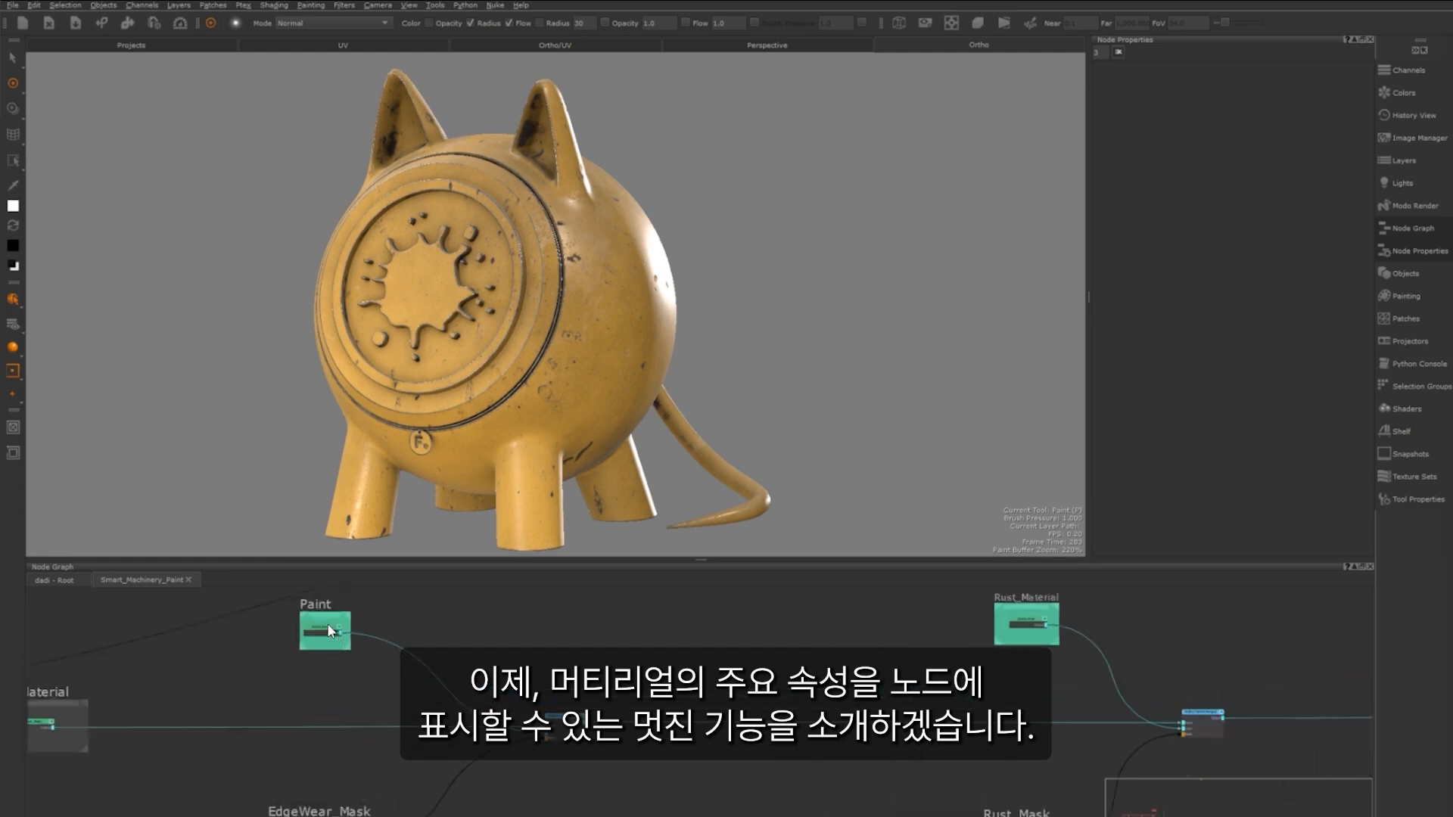
scroll(326, 629, "up", 2)
left_click(322, 628)
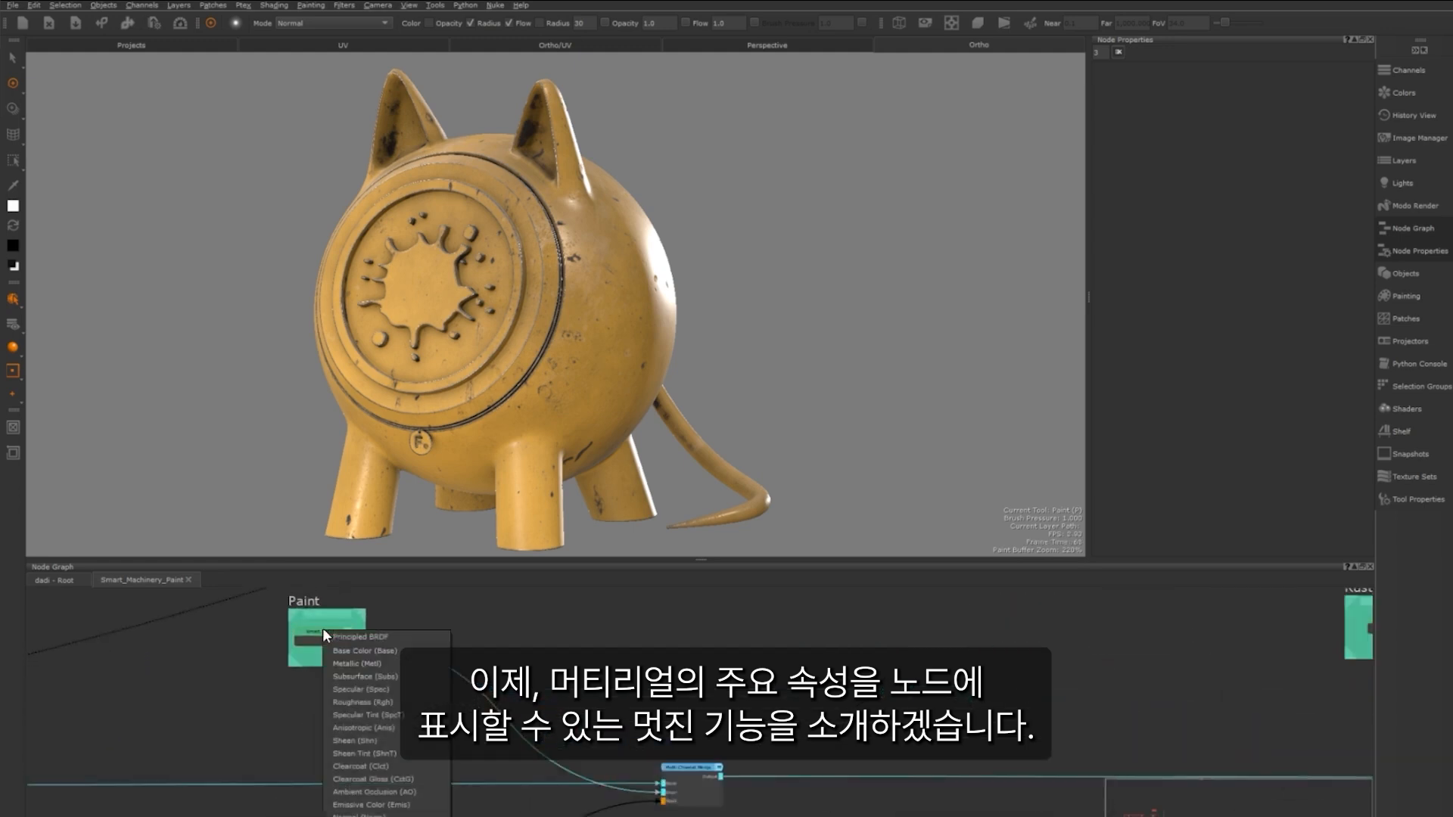
left_click(333, 639)
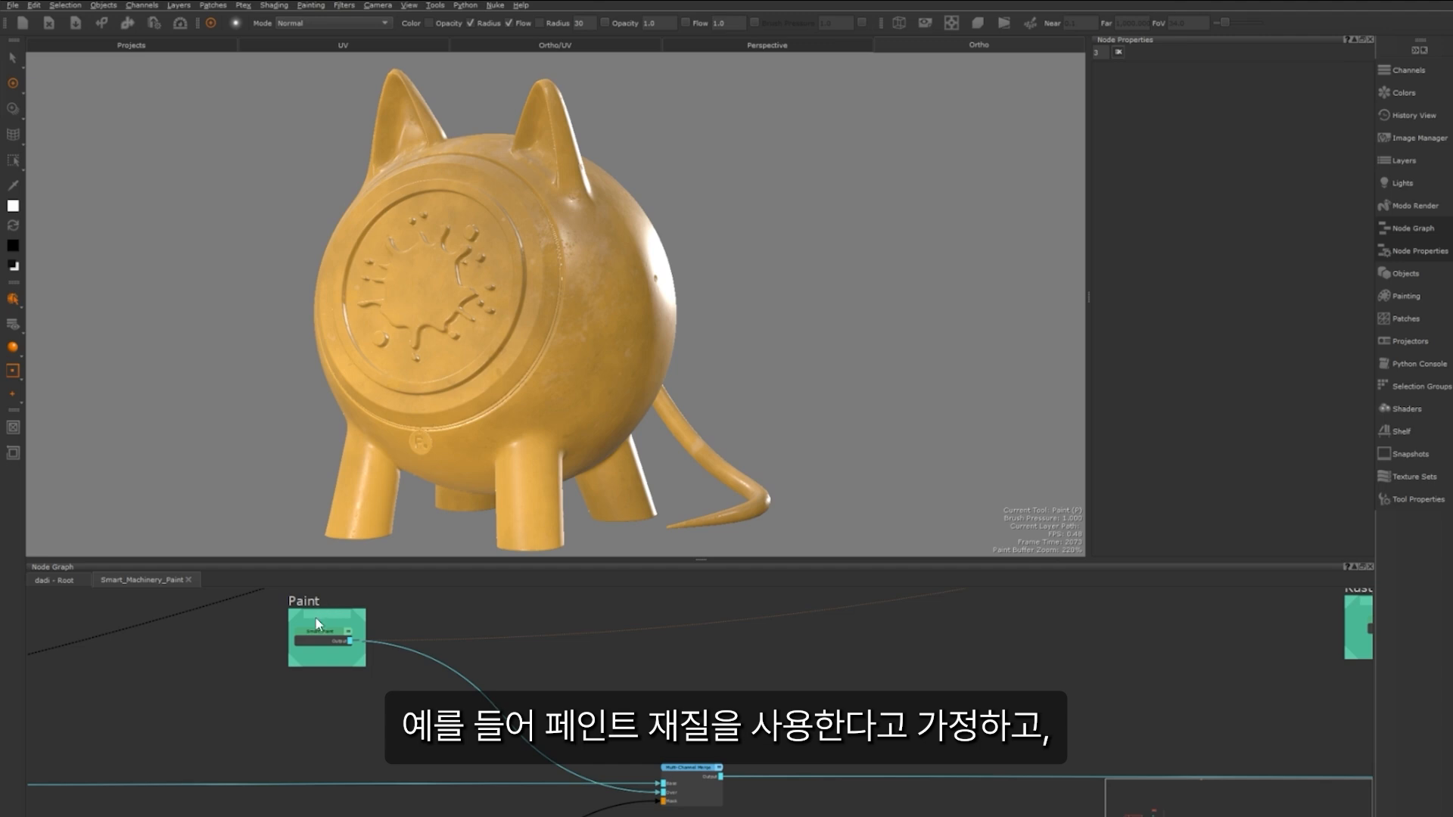
Toggle whether the Paint_Color node's Color setting is exposed on the Smart_Paint group, and open the group's properties
scroll(330, 618, "up", 1)
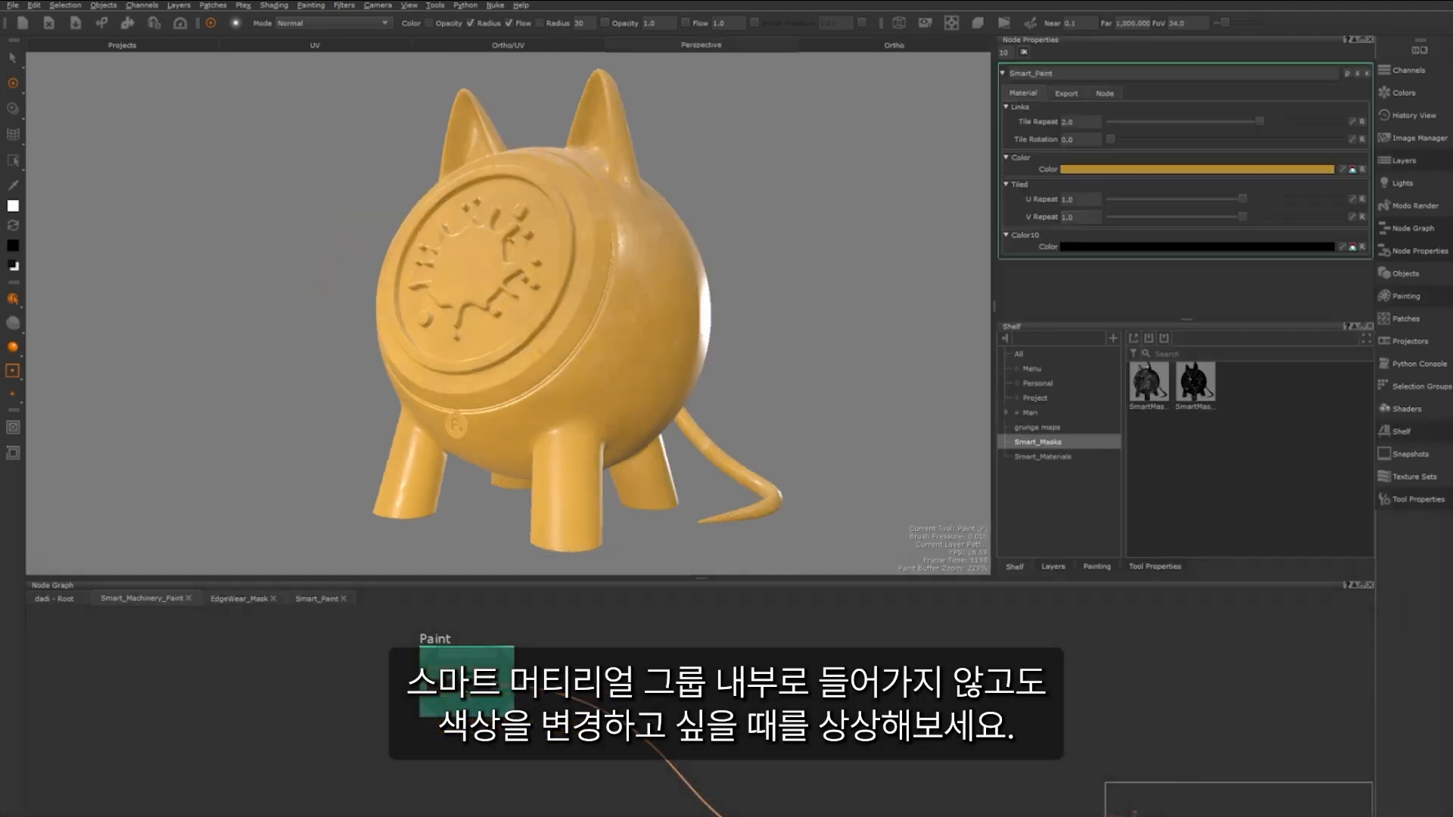
scroll(593, 748, "down", 3)
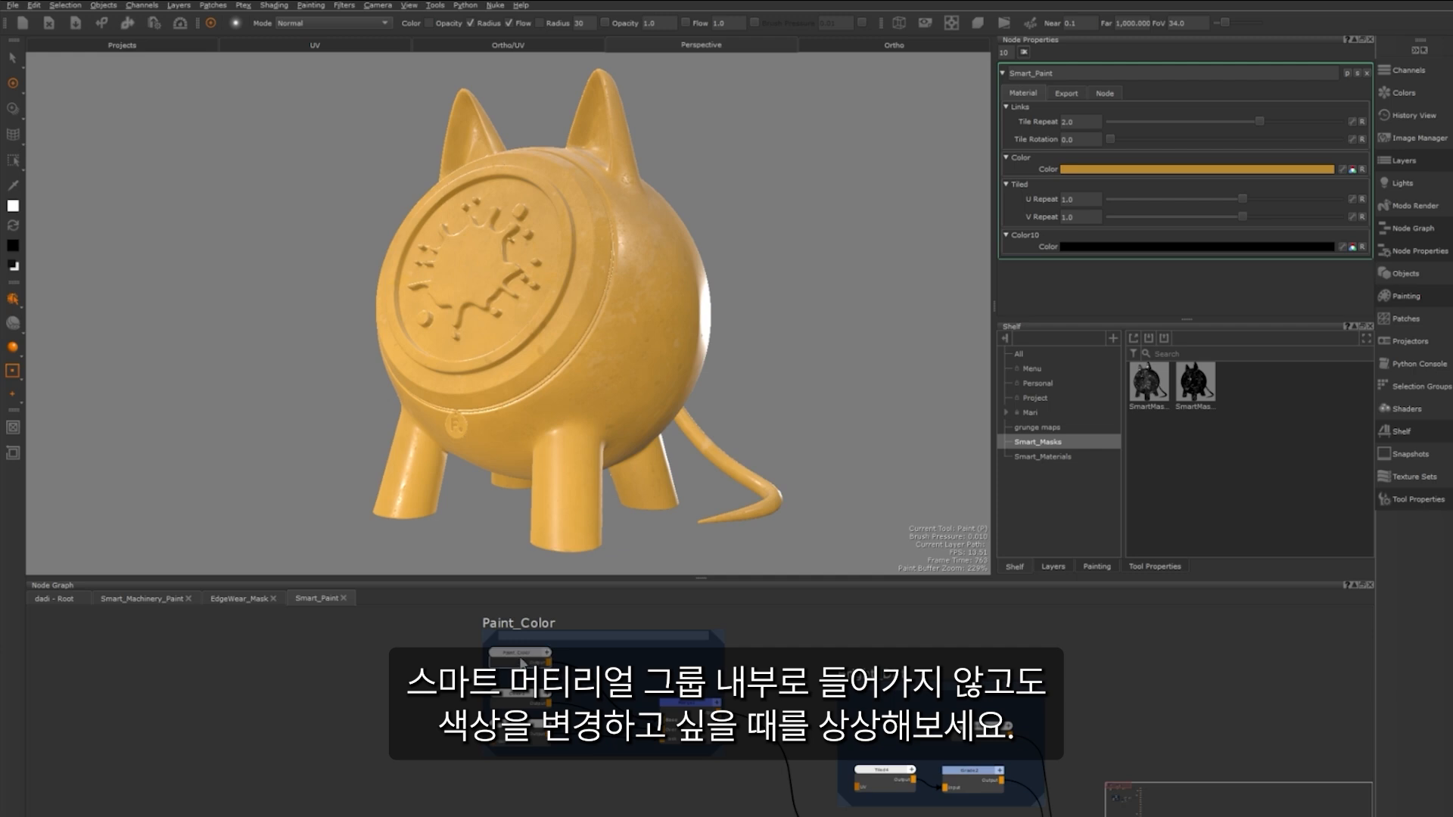
left_click(532, 663)
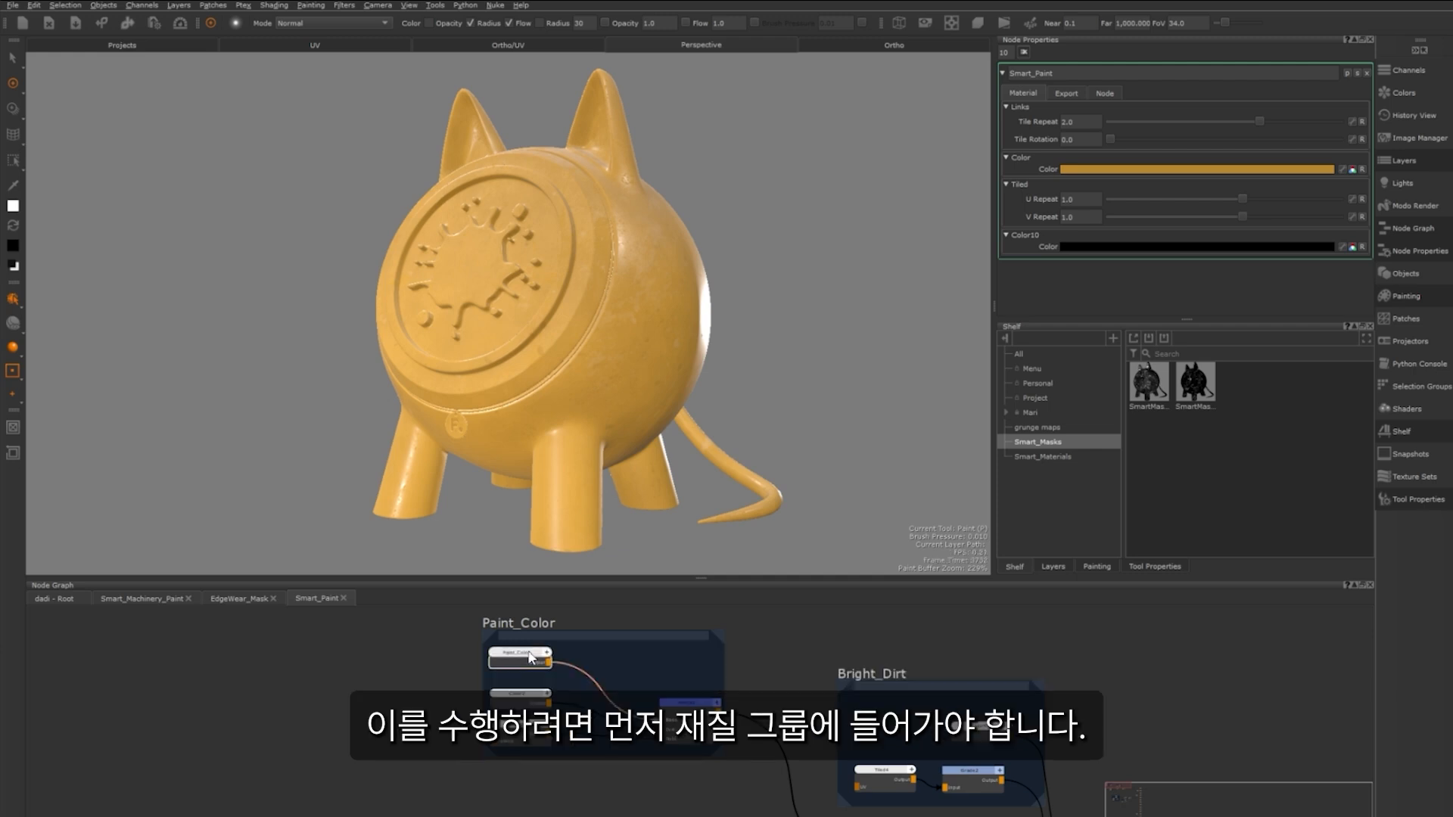
scroll(520, 630, "down", 3)
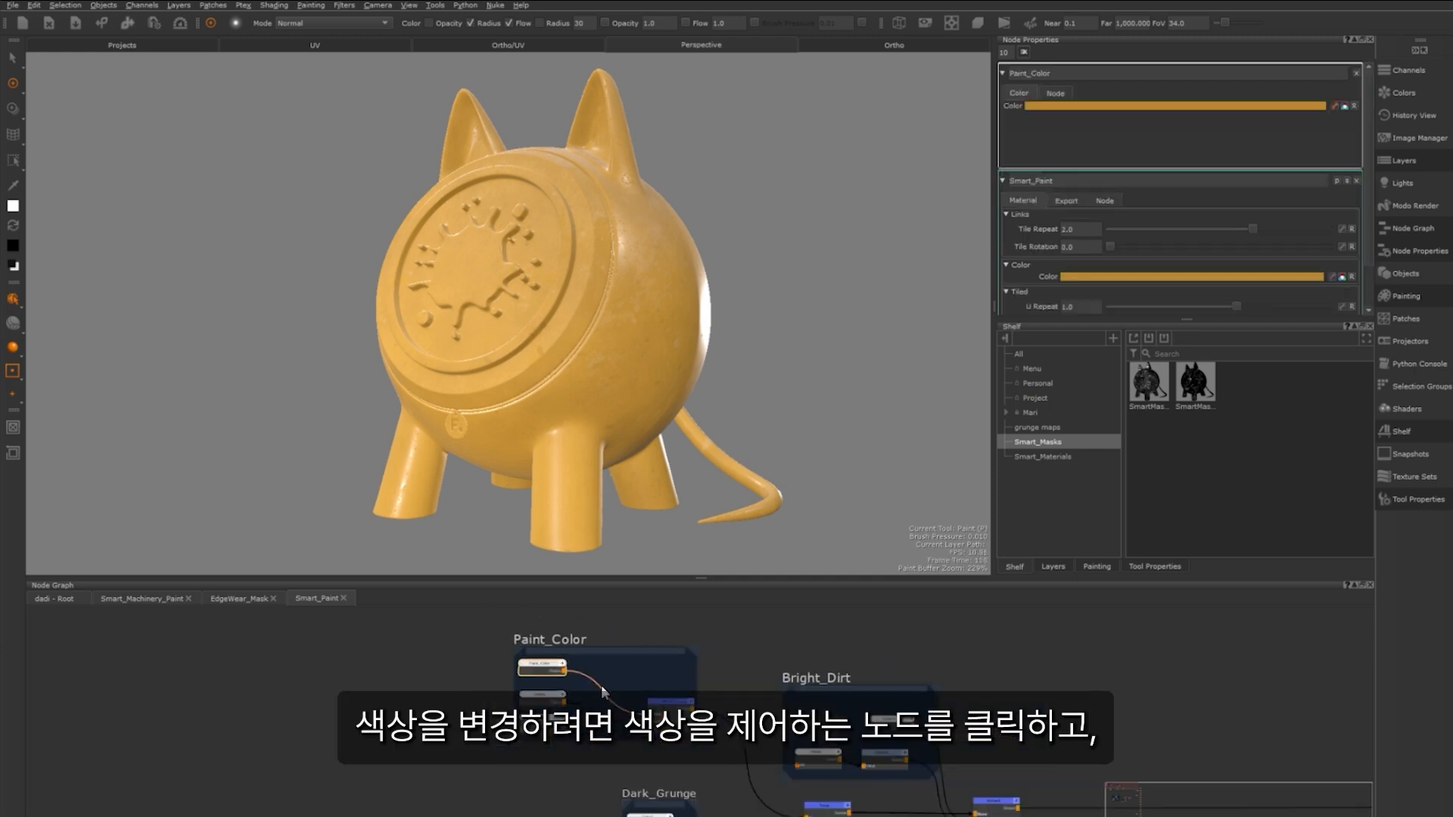
scroll(524, 670, "up", 6)
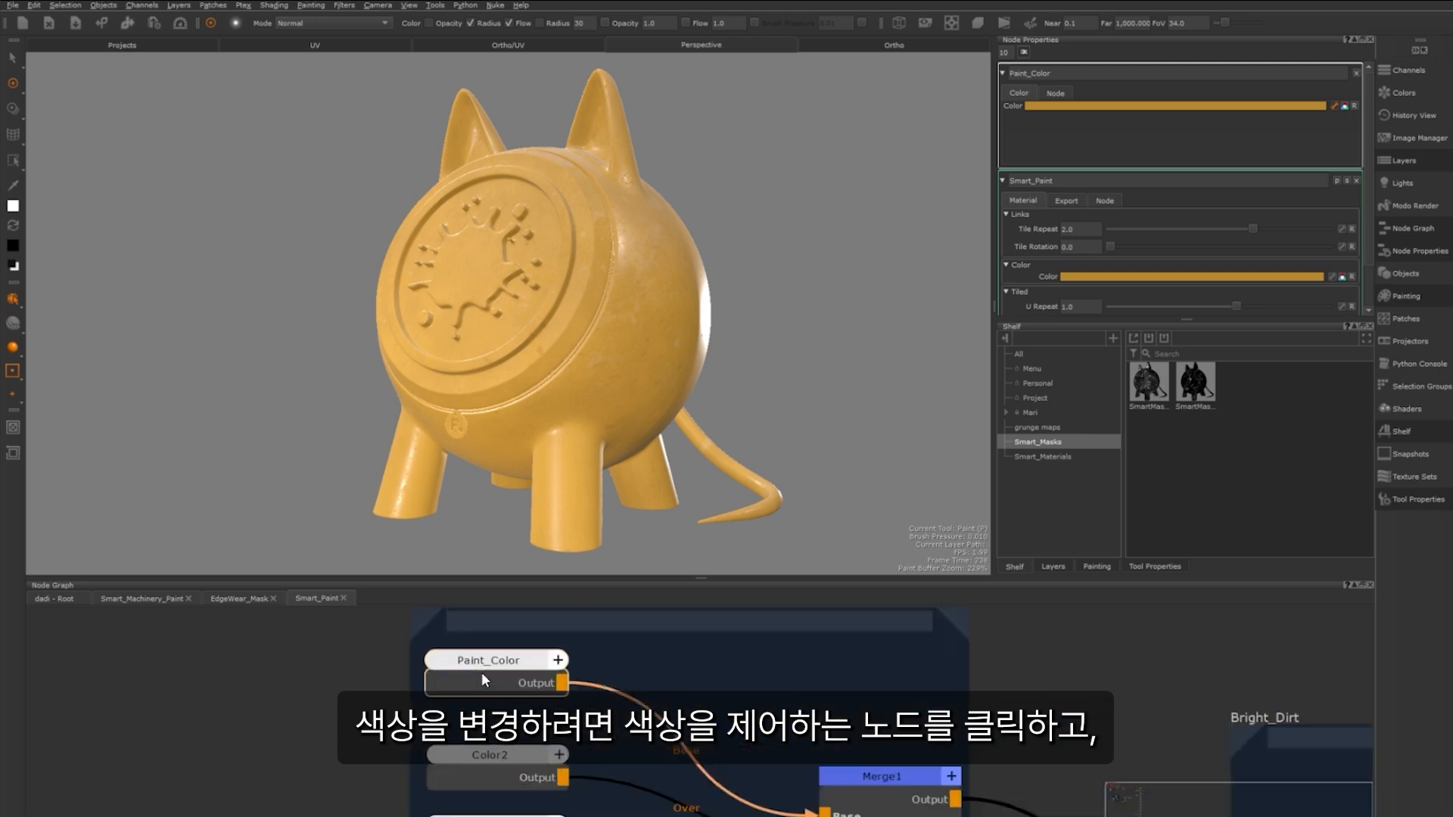
left_click_drag(1069, 72, 1005, 73)
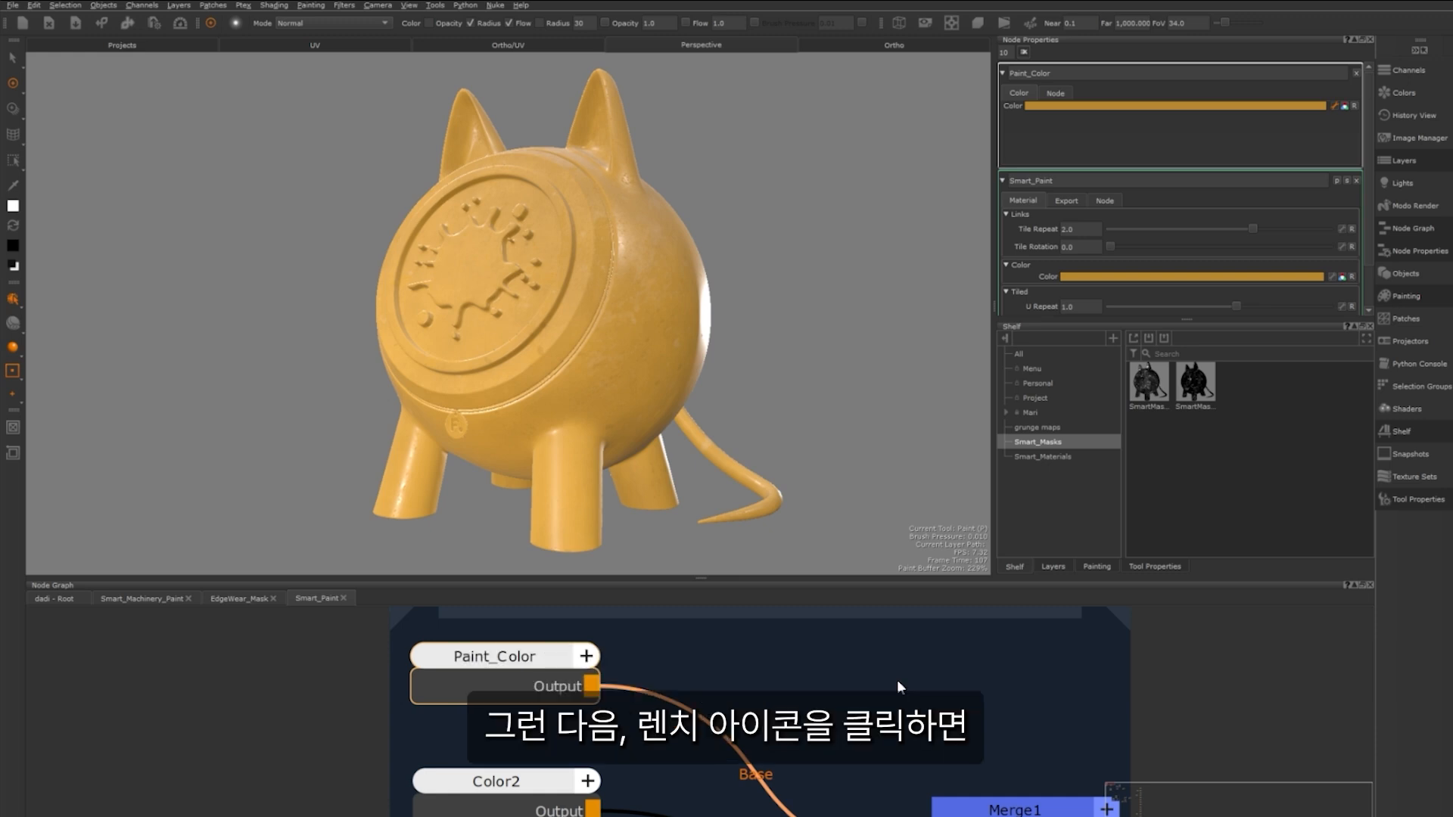
left_click(1335, 104)
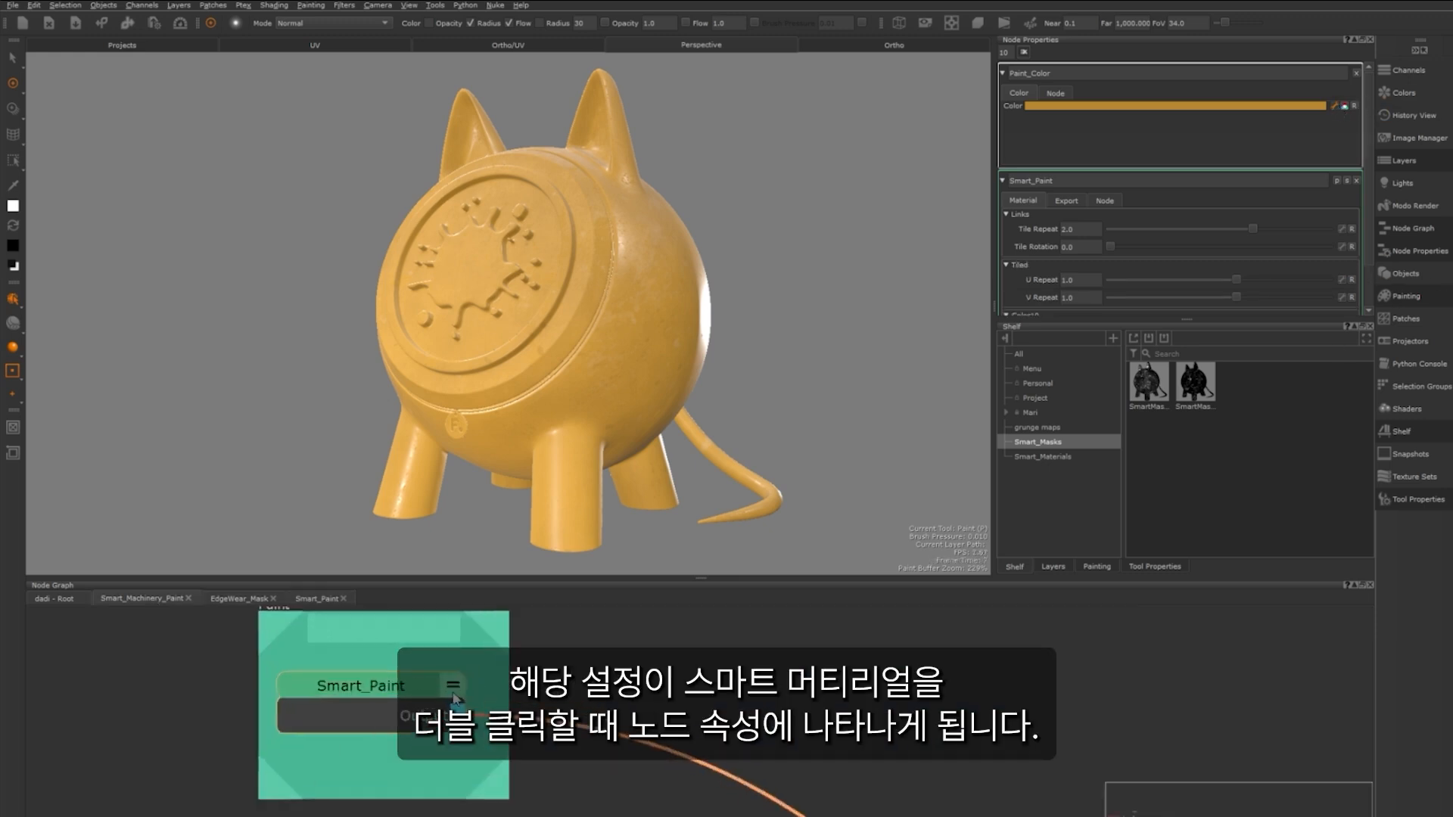
double_click(403, 690)
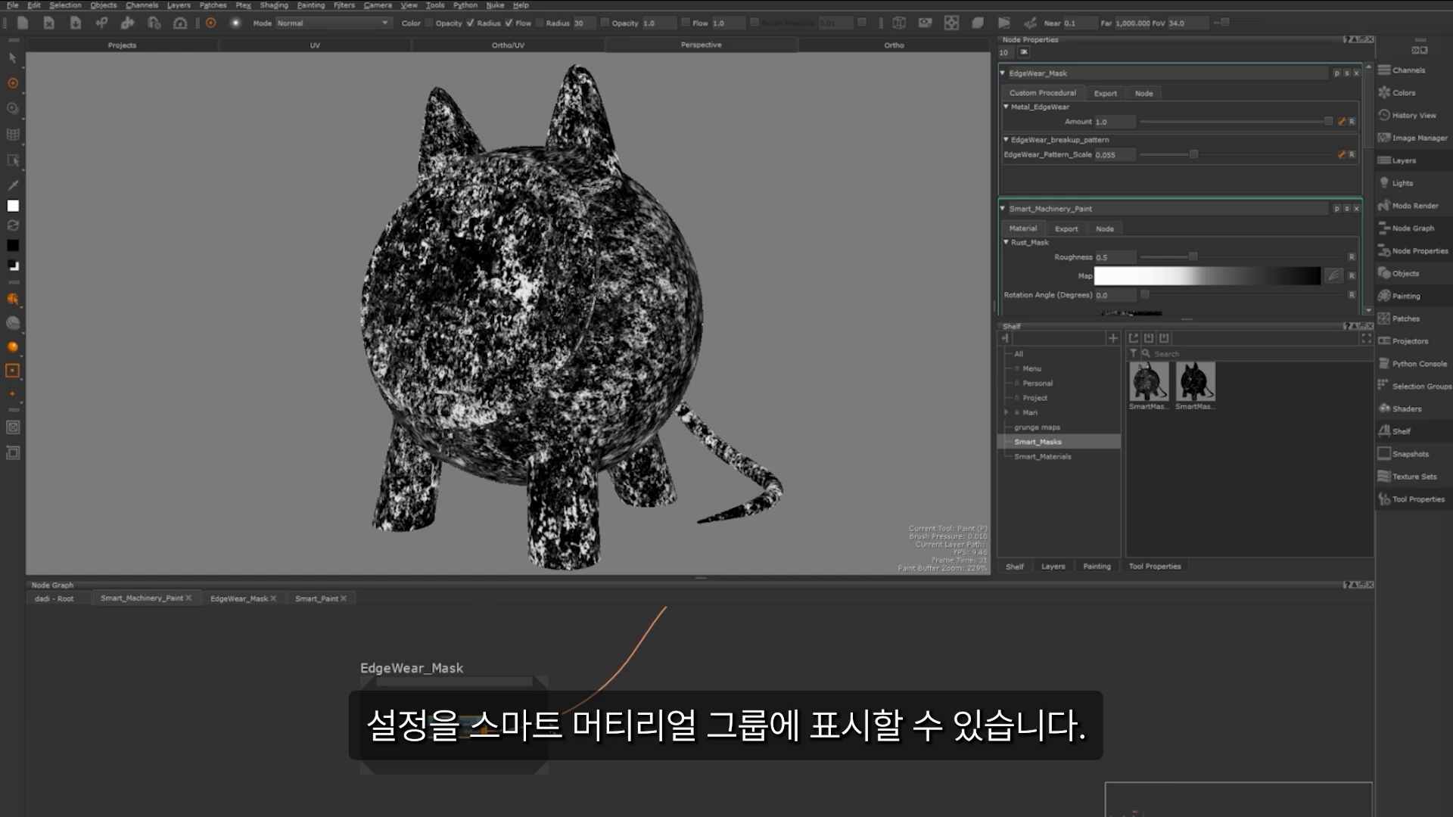
Reorder the Smart_Machinery_Paint group's knobs to place Smart_Steel1 between EdgeWear_Mask and Rust_Mask
left_click(52, 602)
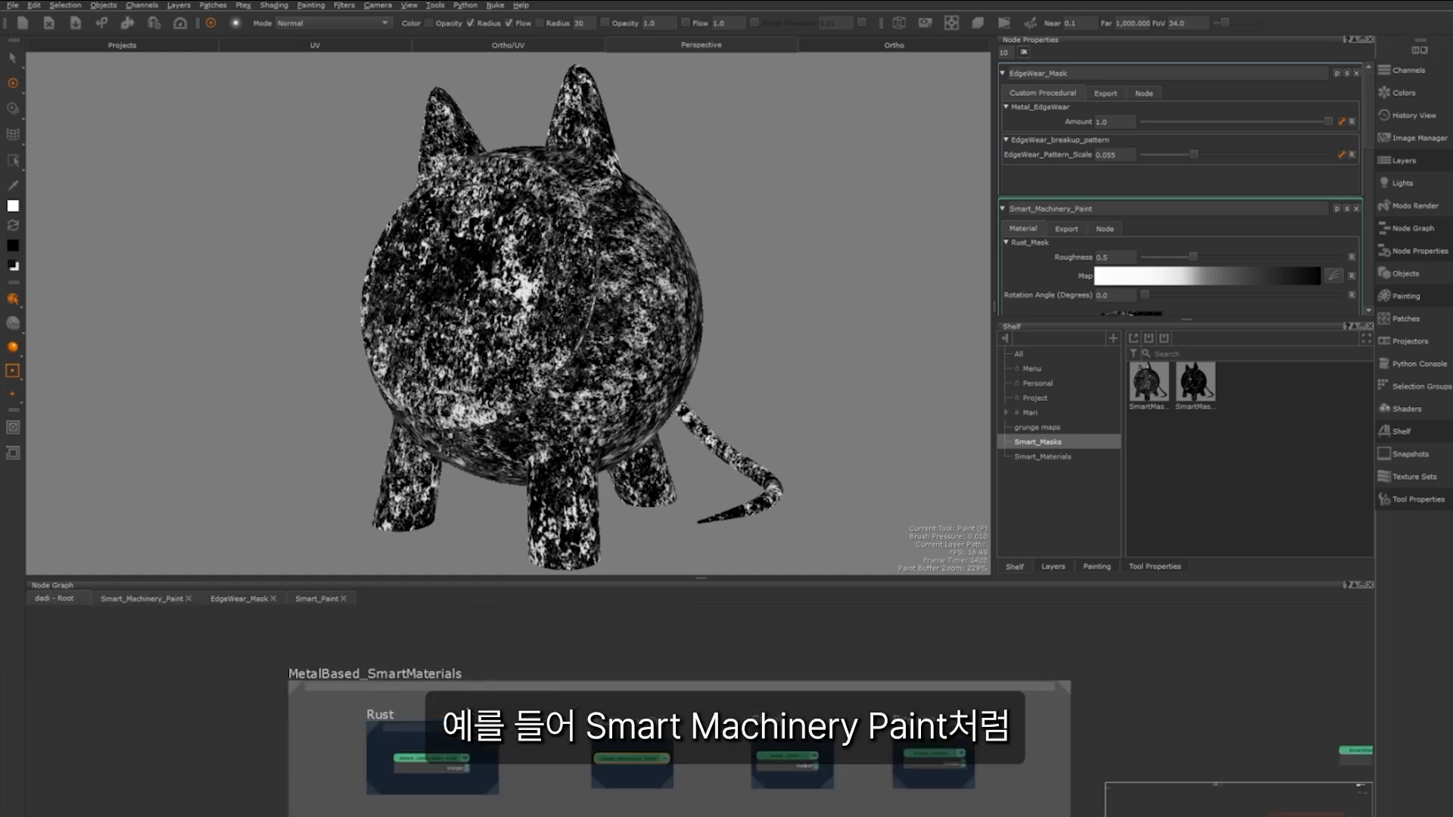
left_click(633, 758)
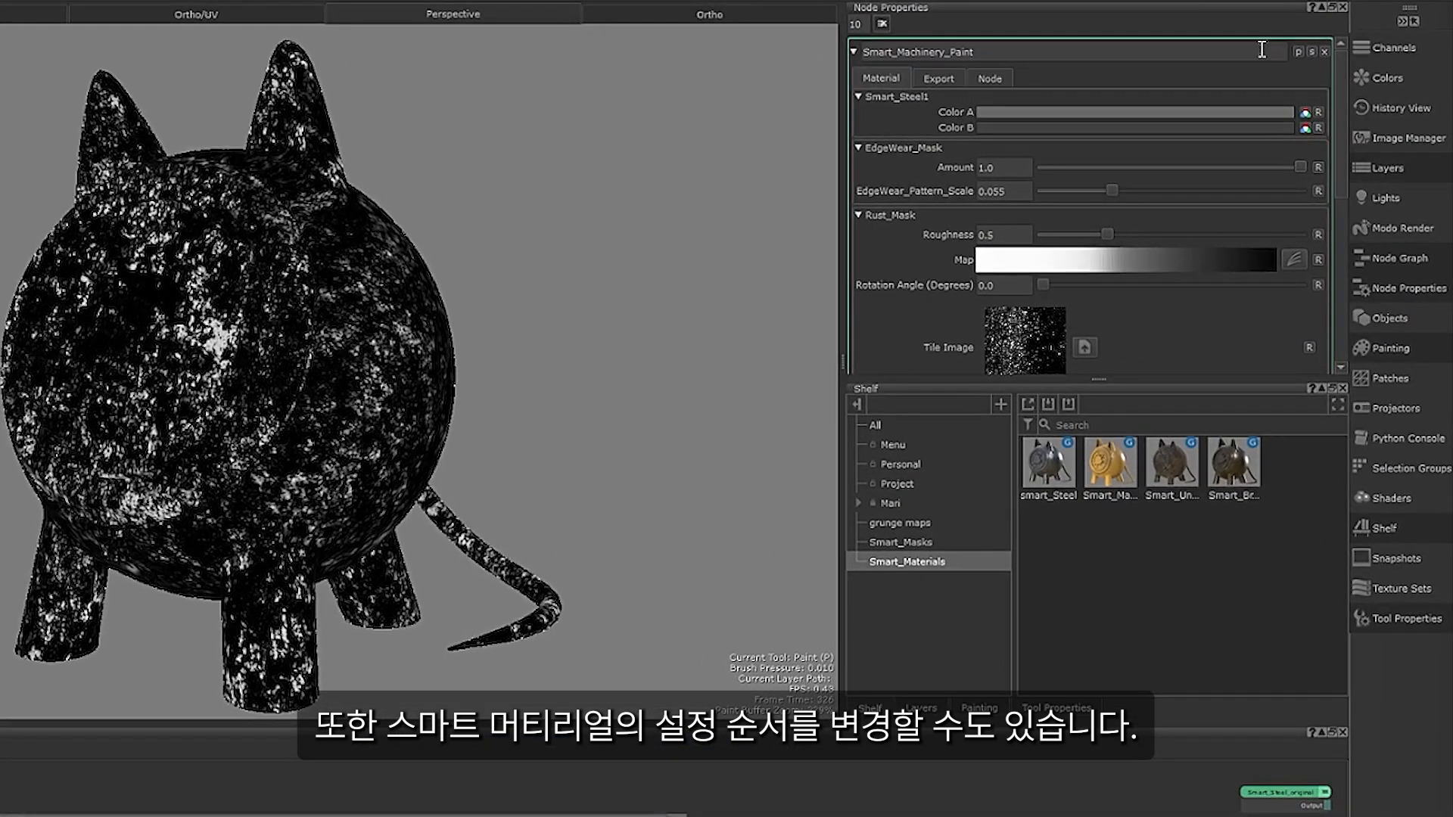
left_click(1298, 50)
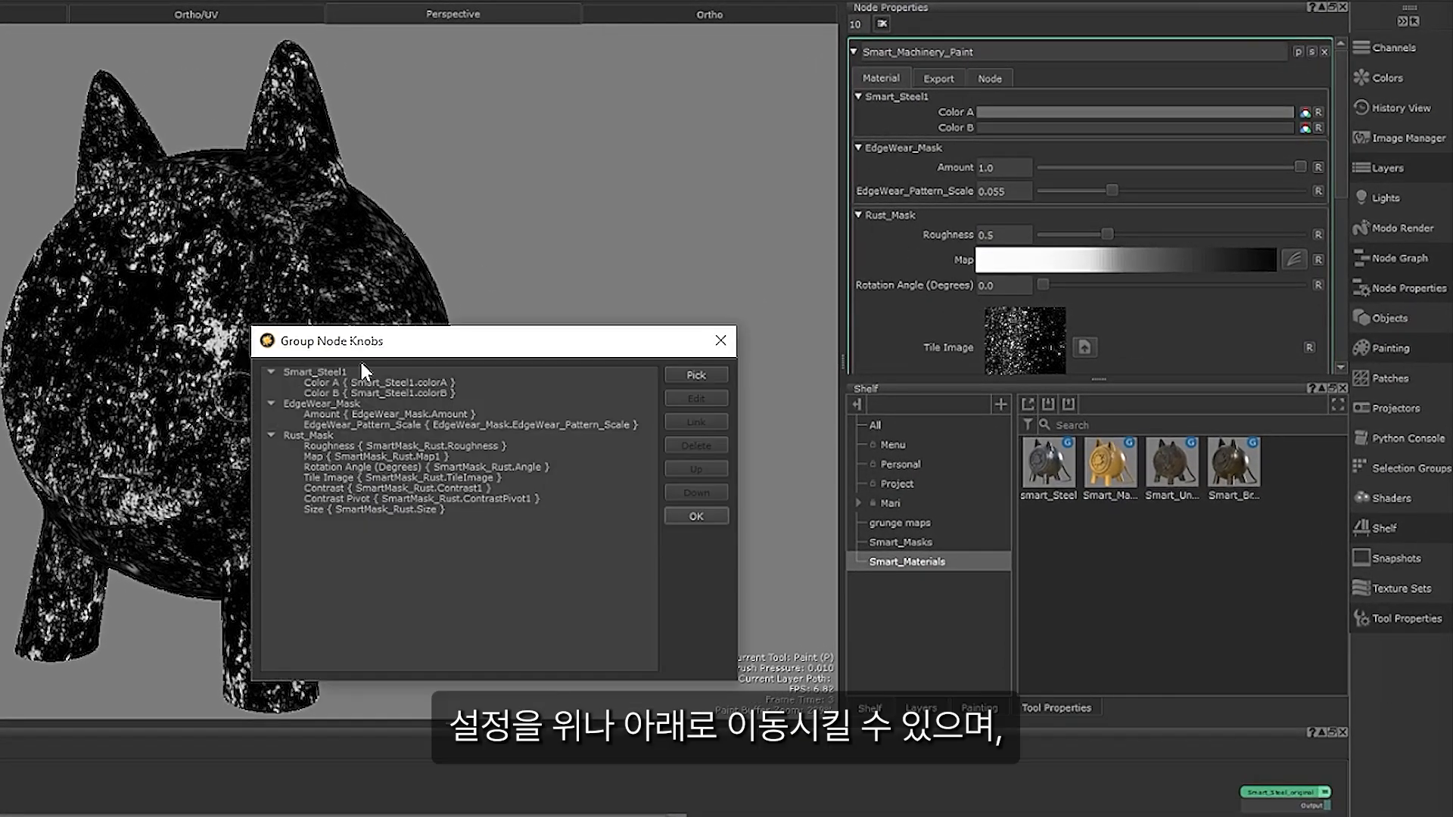
left_click(339, 373)
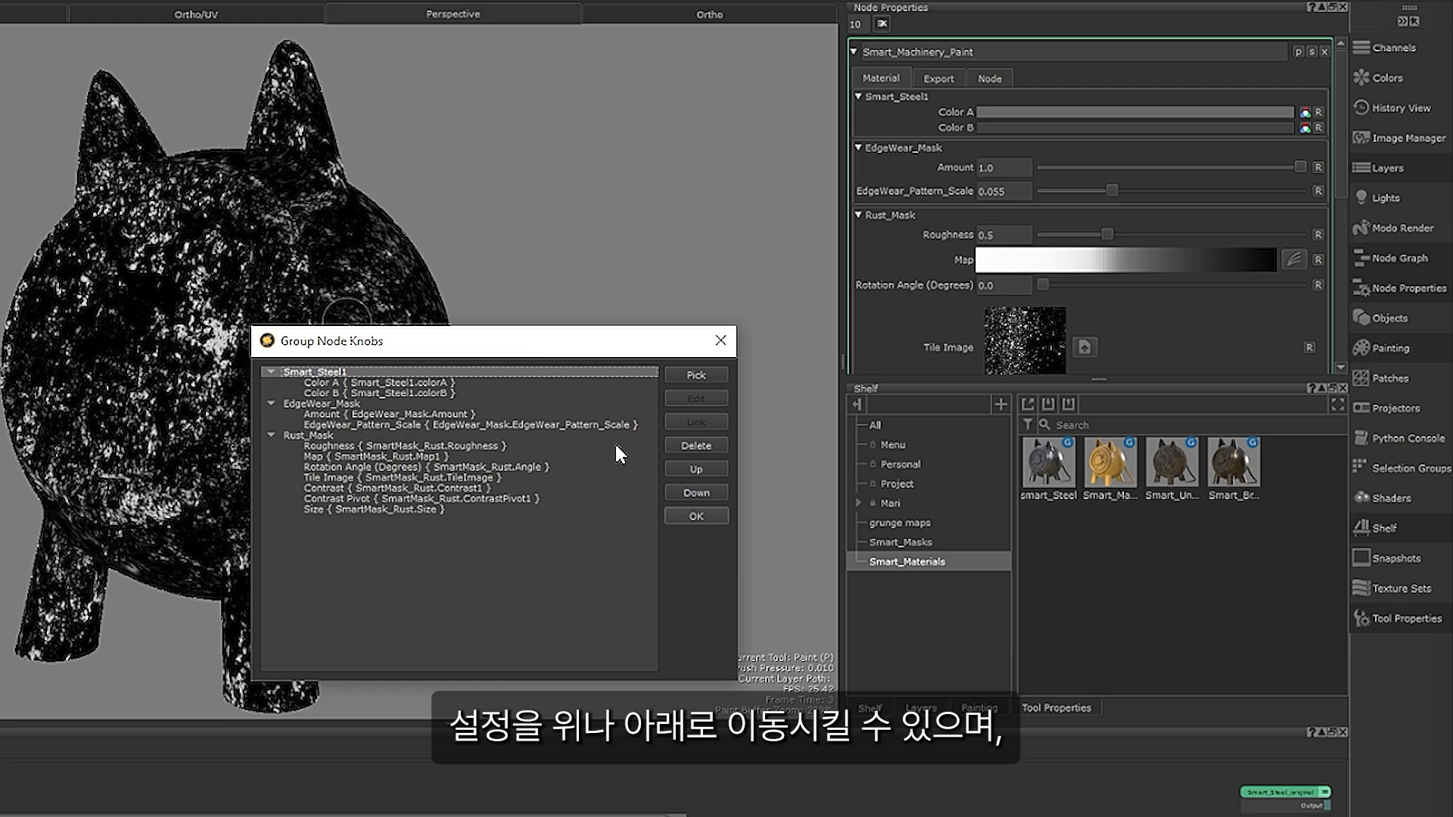
left_click(715, 492)
left_click(714, 493)
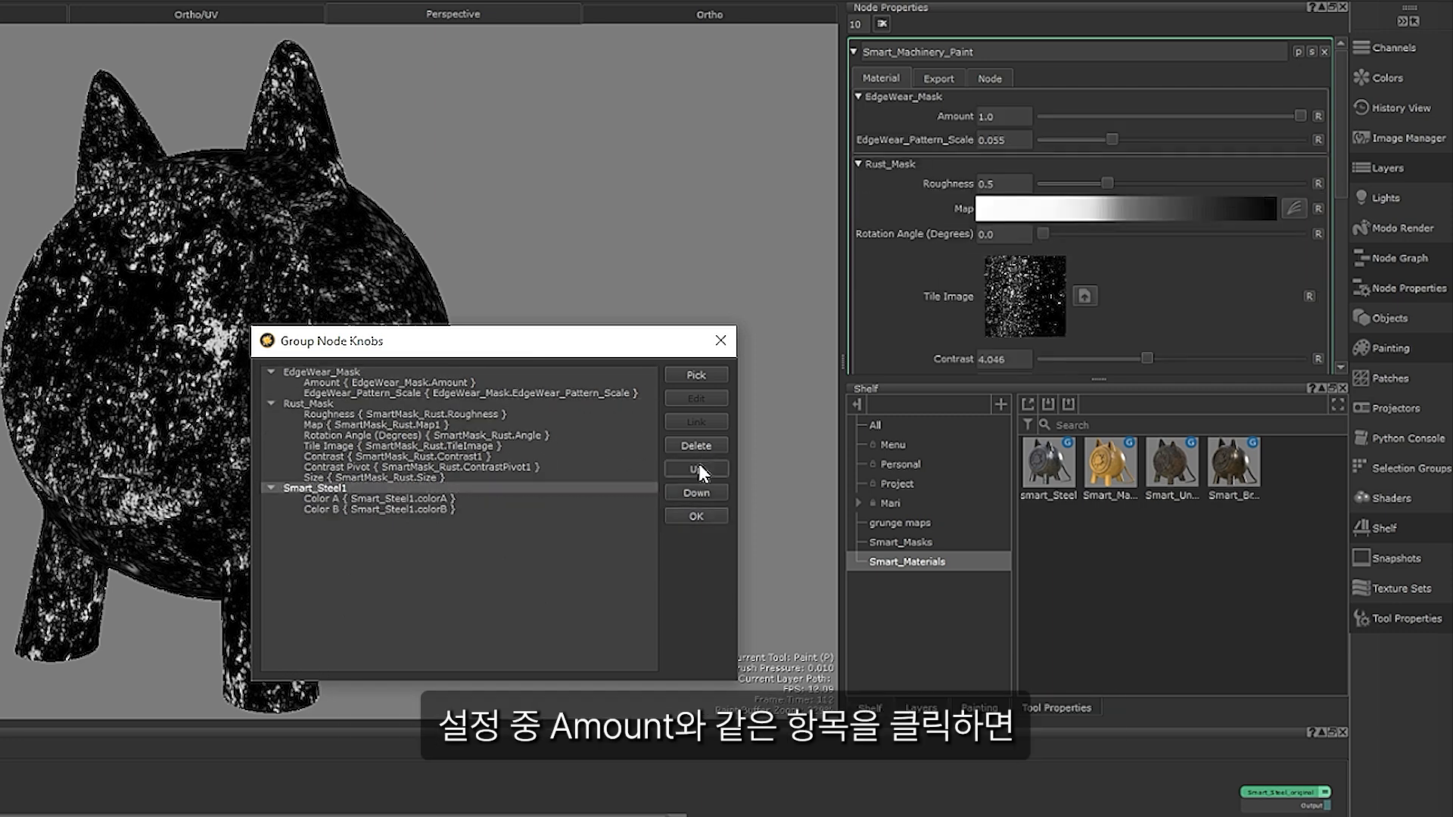
left_click(698, 469)
left_click(382, 382)
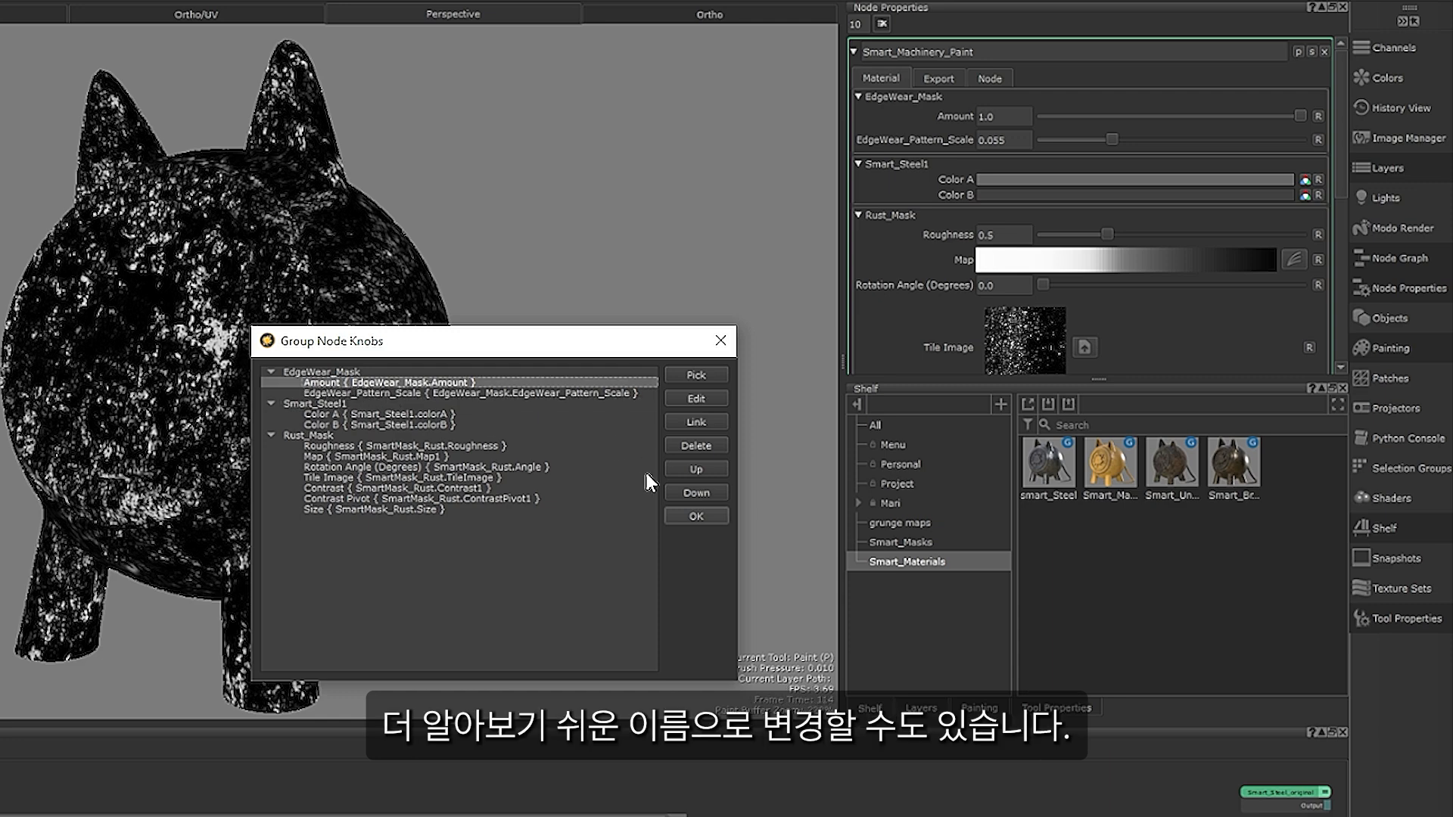
left_click(702, 396)
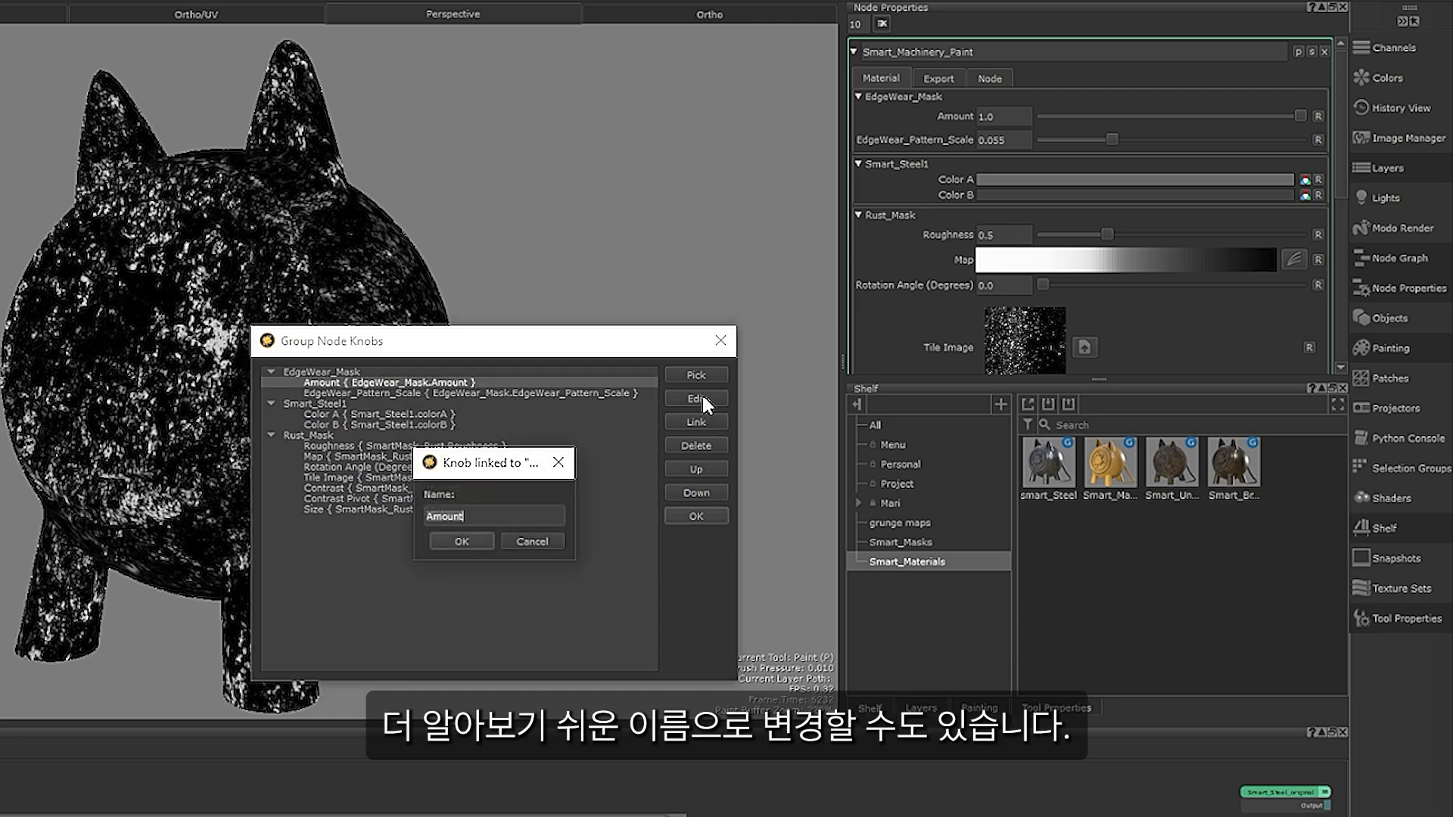
left_click(519, 542)
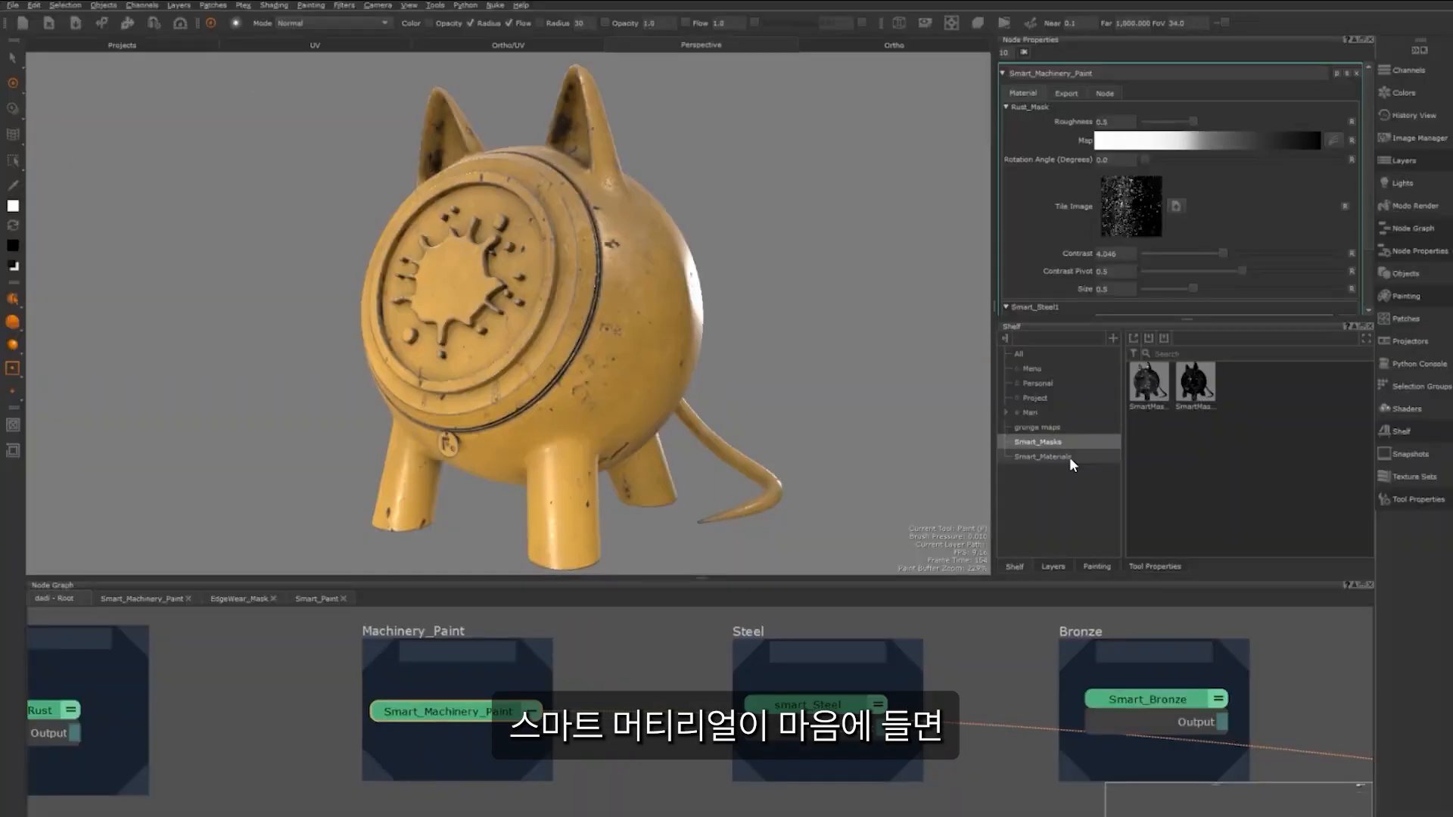
Try to add a new shelf alongside the Smart_Materials shelf
left_click(1069, 457)
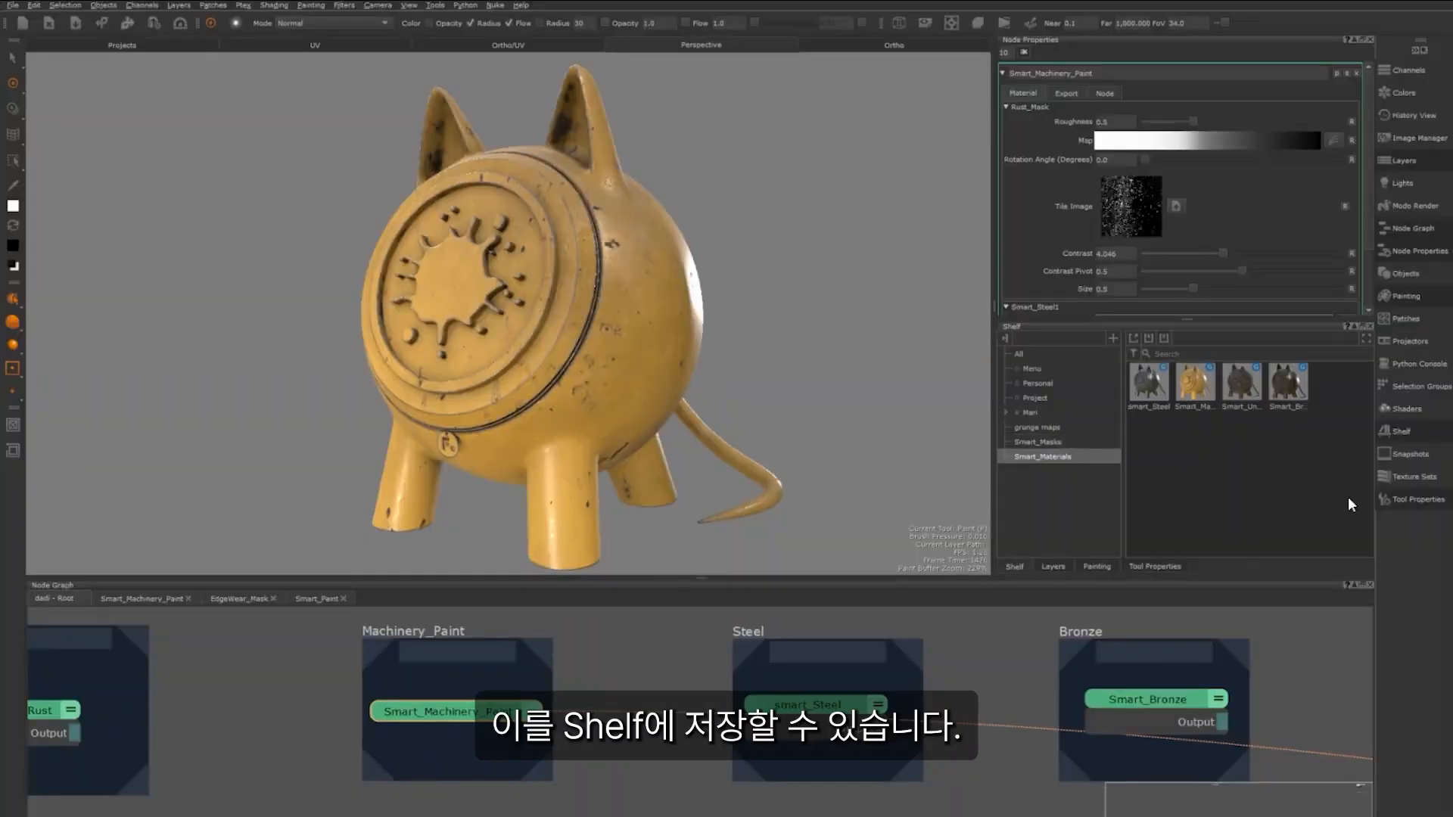
right_click(1040, 494)
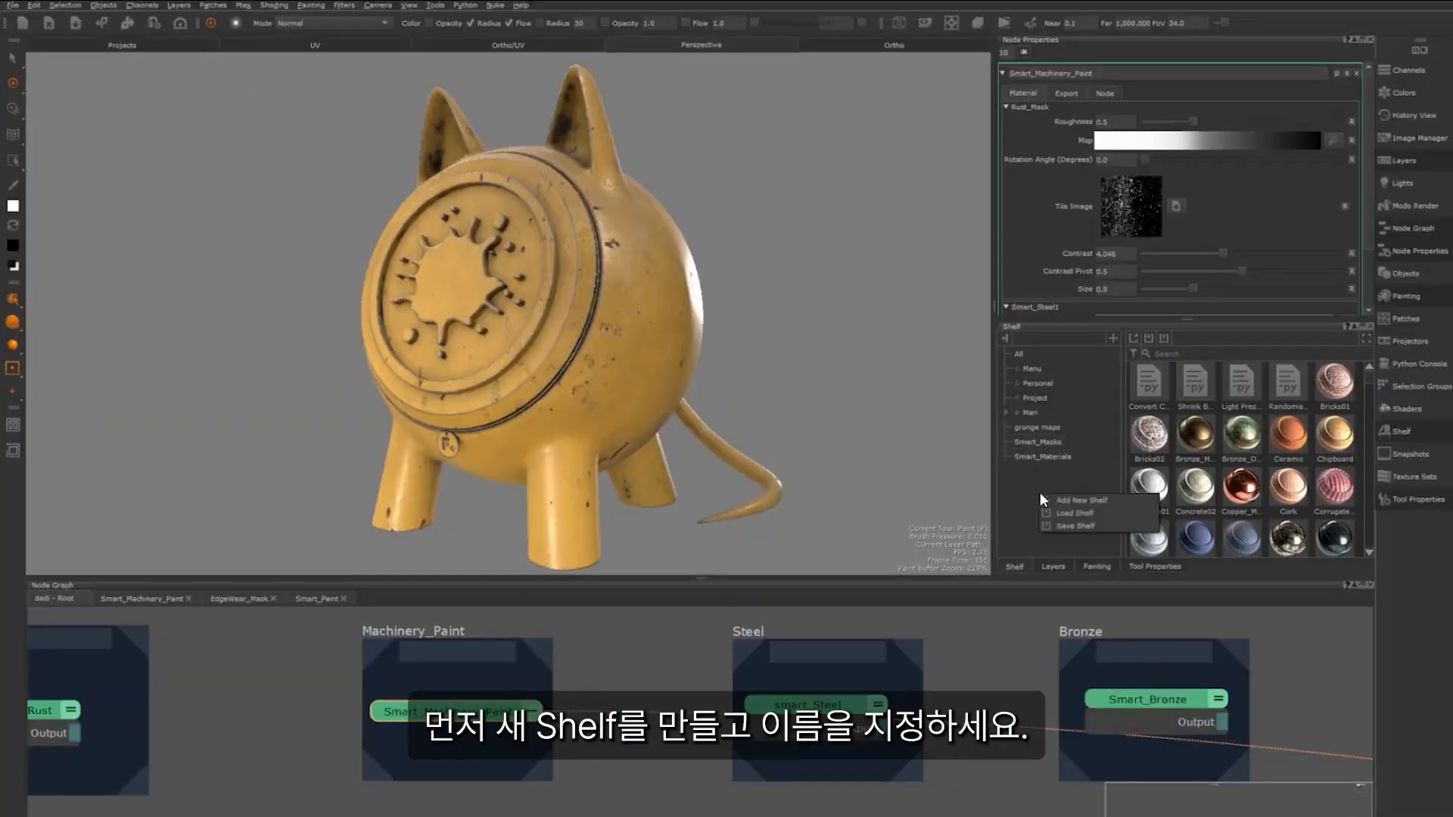
left_click(1086, 498)
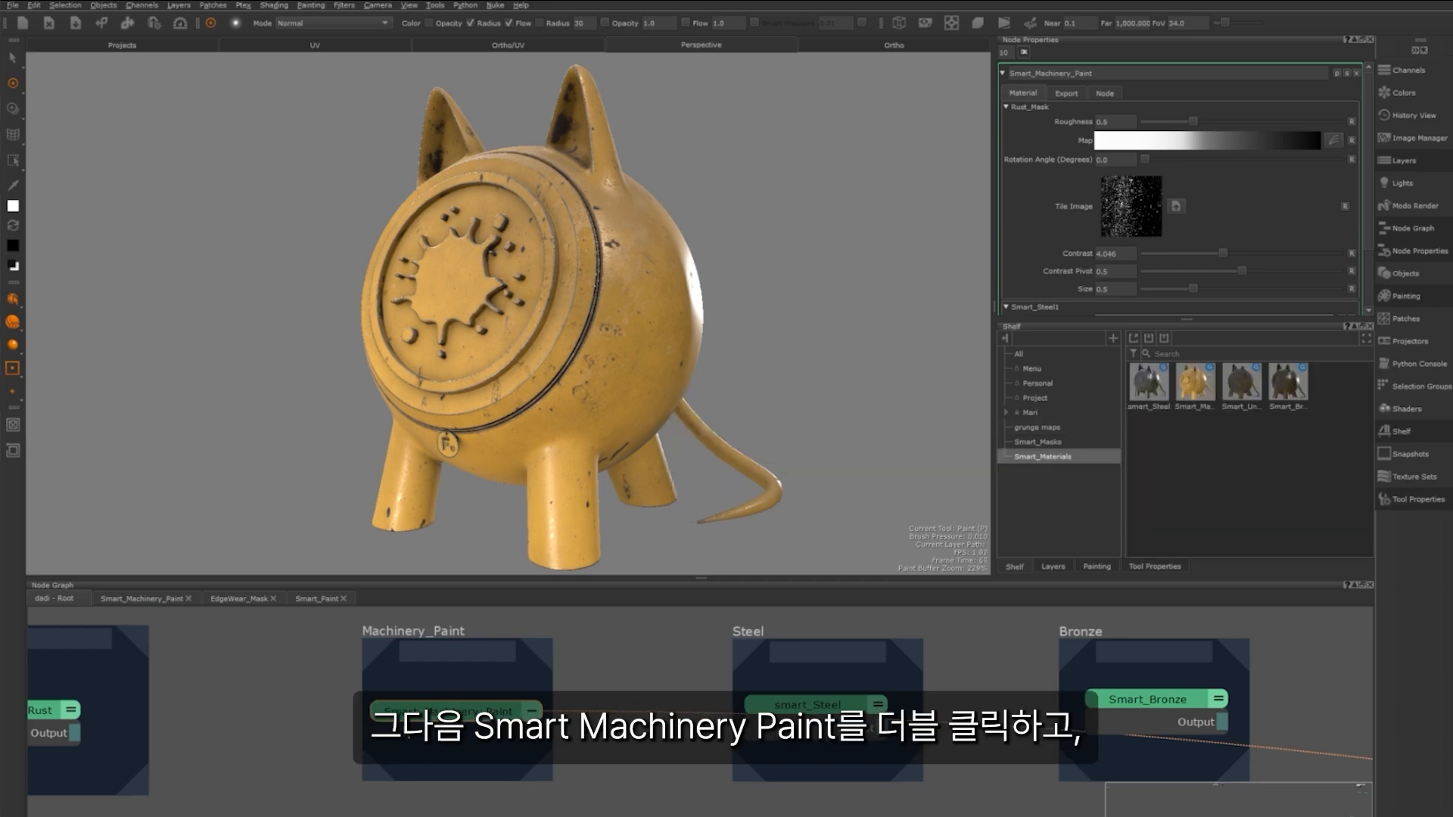
Set the Smart_Machinery_Paint group's export path to Smart_Machinery_Paint.mma in D:/MARI/Smart_Materials_Shelf, accepting the overwrite of the existing file
left_click(1064, 93)
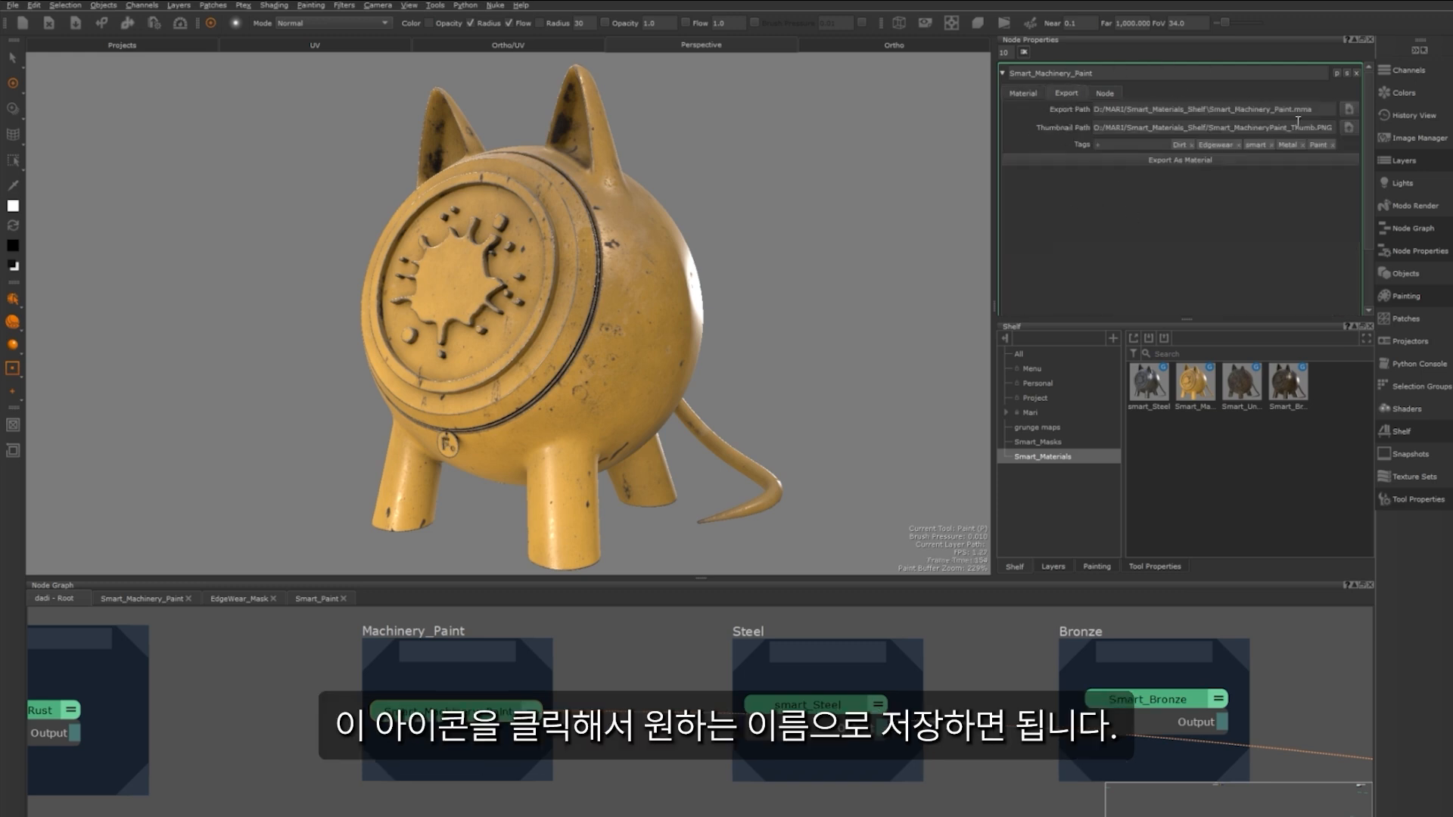
left_click(1347, 109)
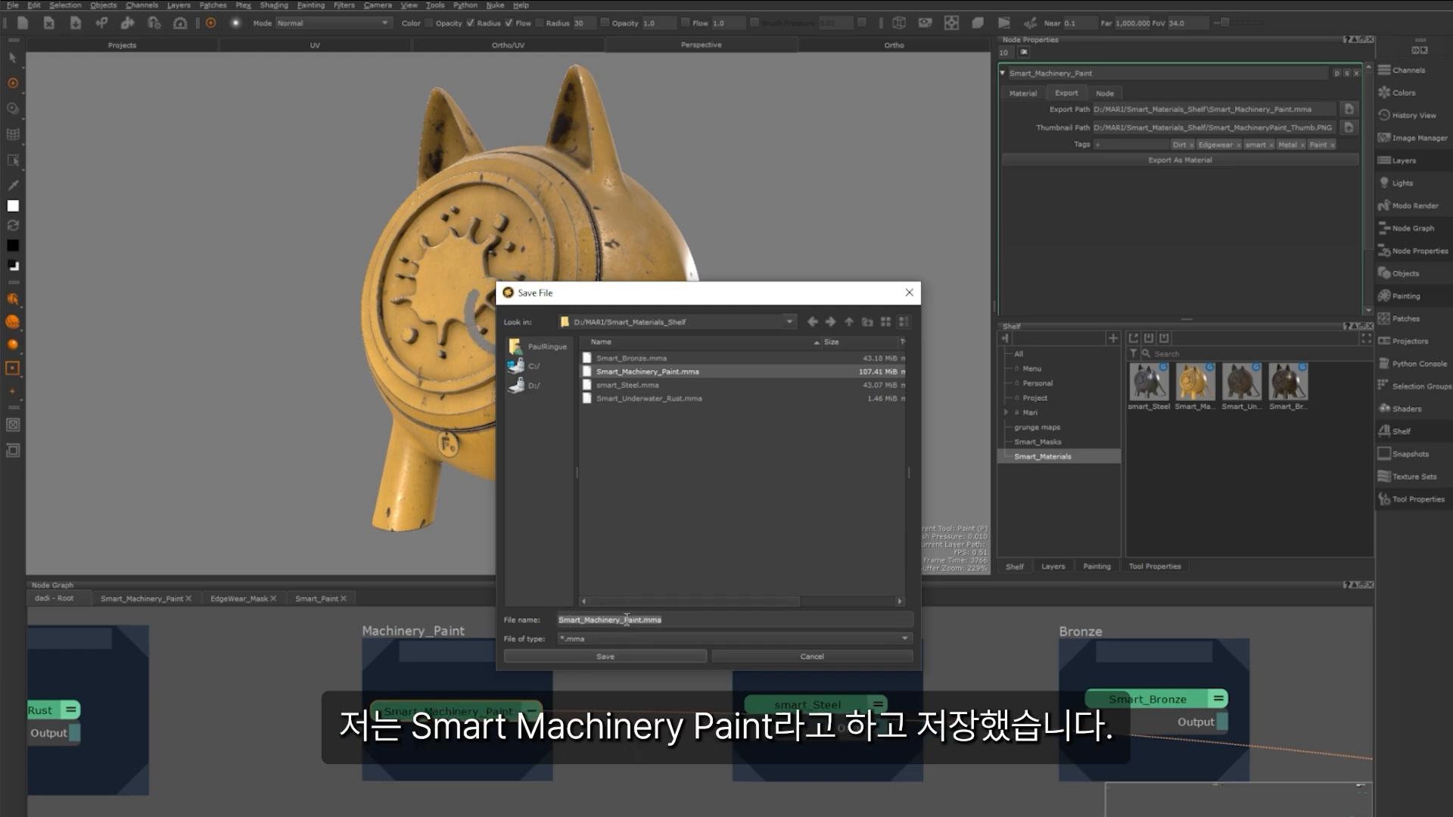
left_click(667, 653)
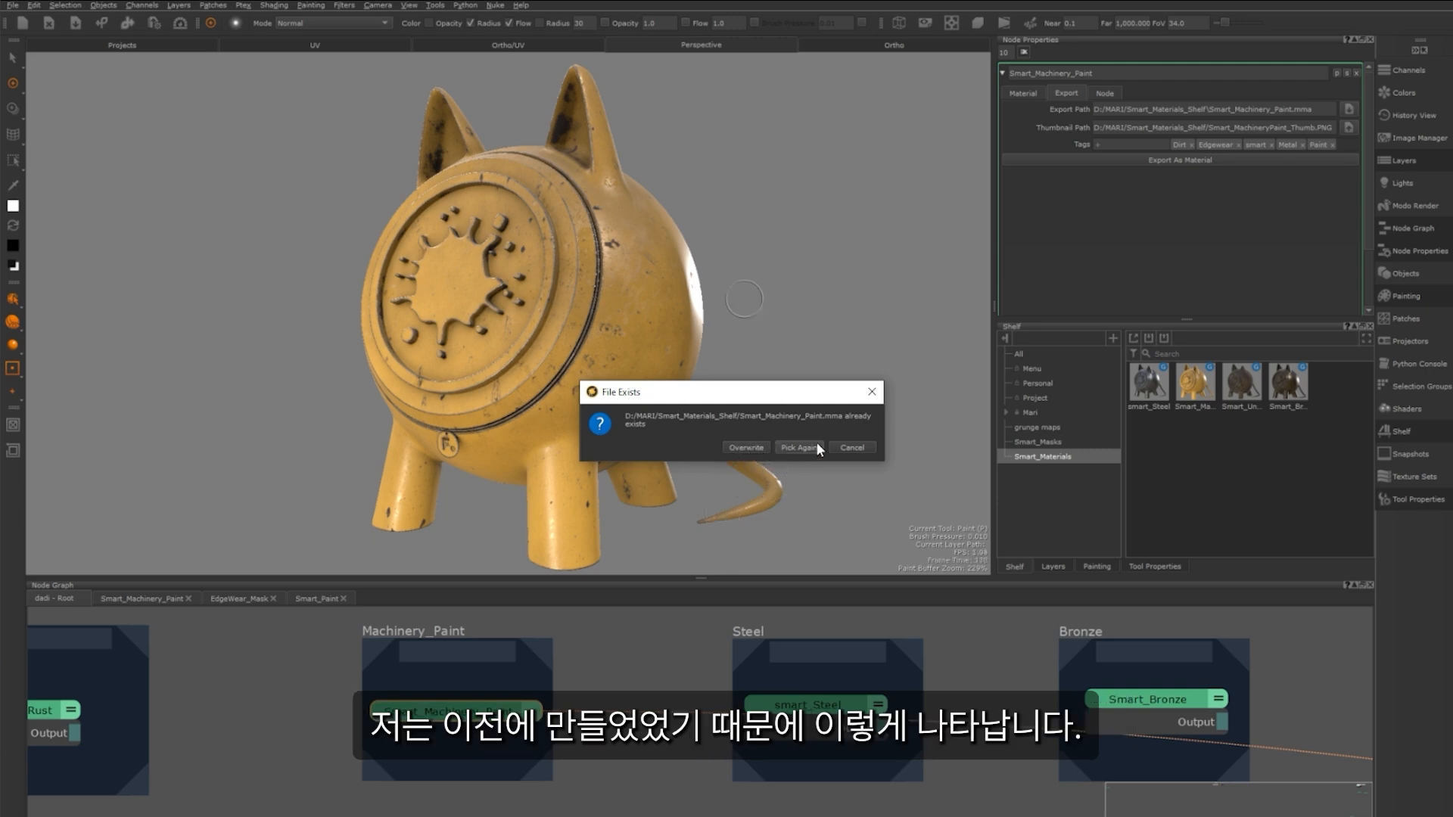
left_click(752, 447)
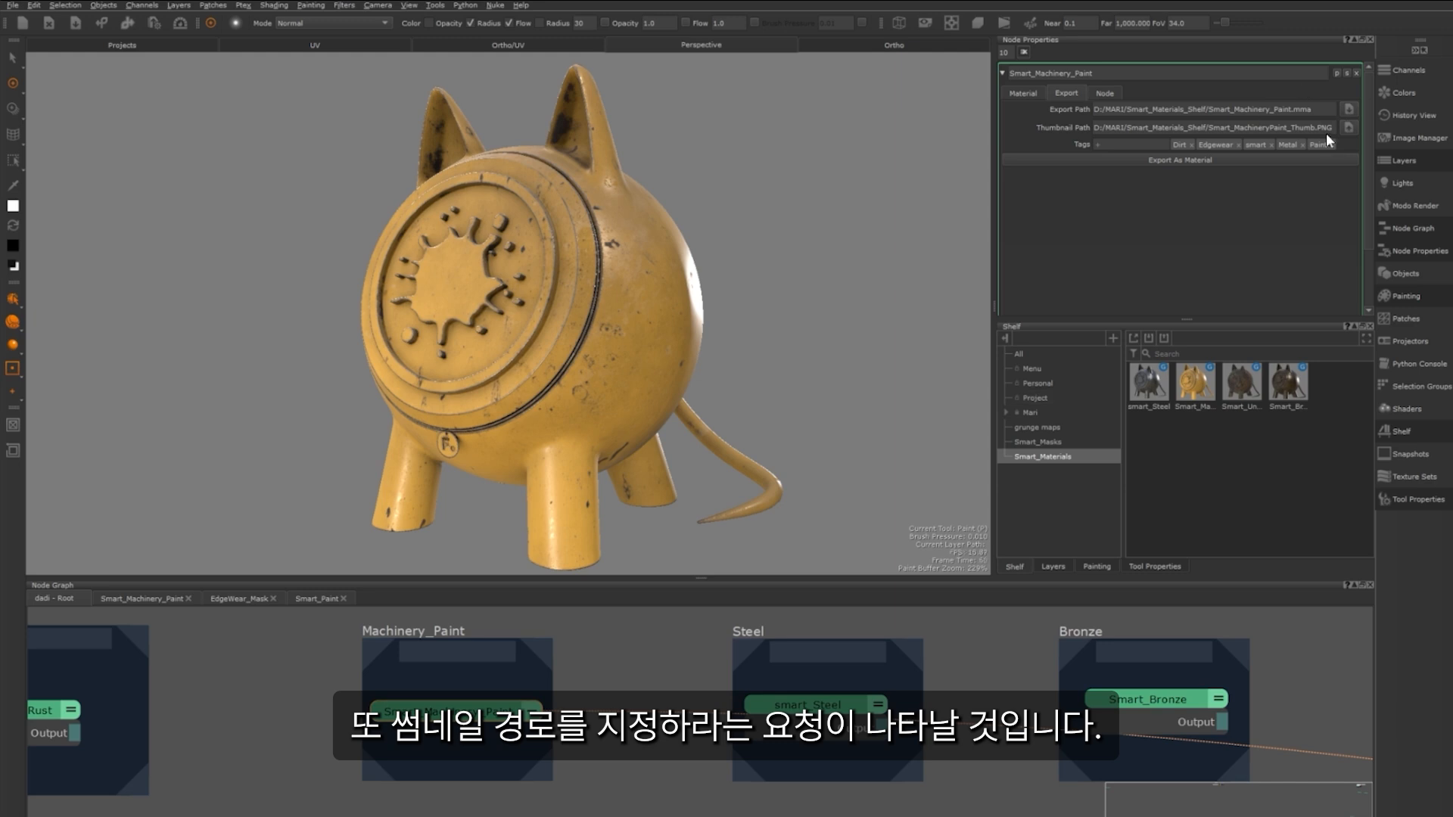
Capture a screenshot of the painted model in the viewport with Snipping Tool for the material's thumbnail
left_click(1348, 127)
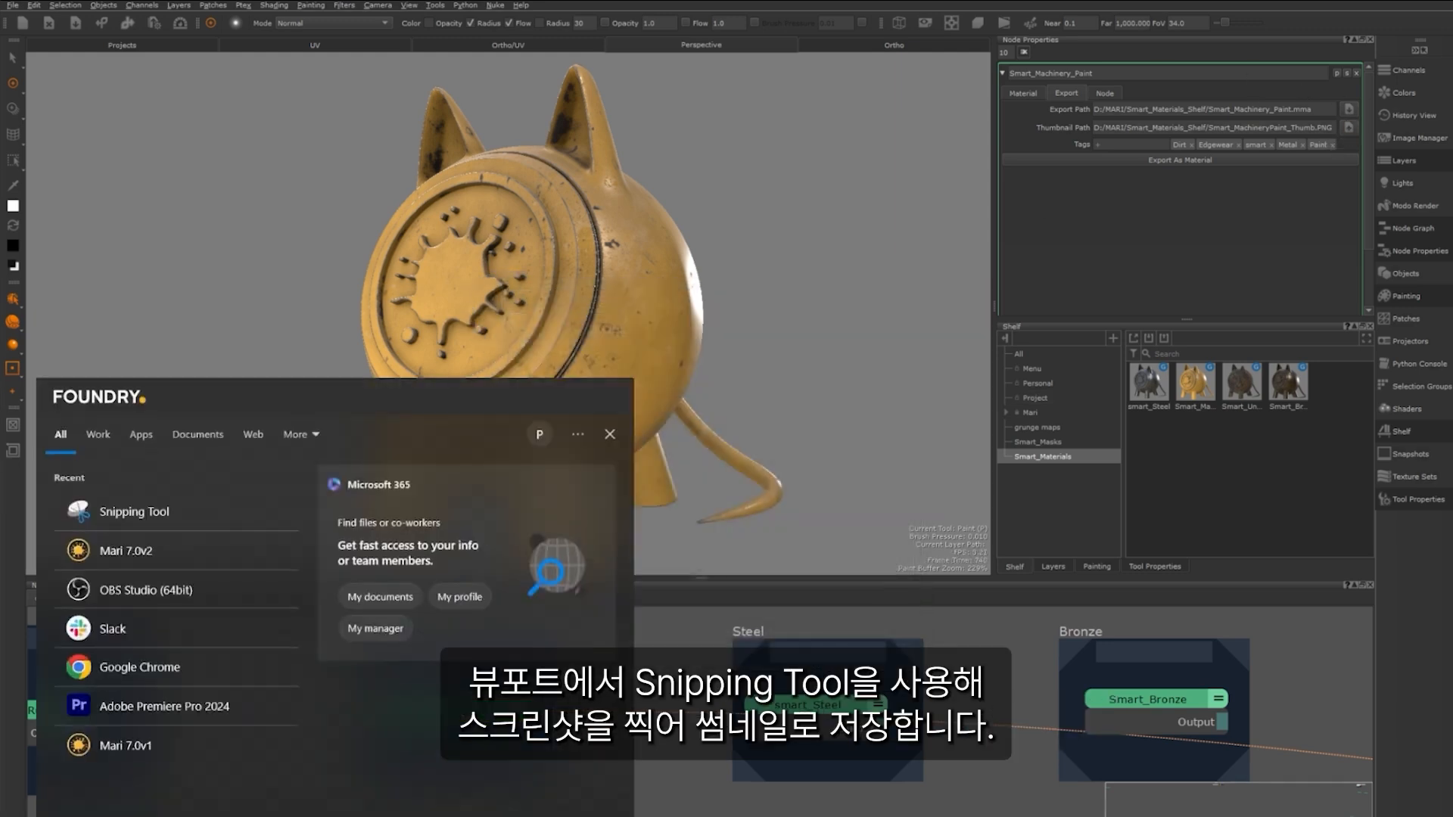
type("sni")
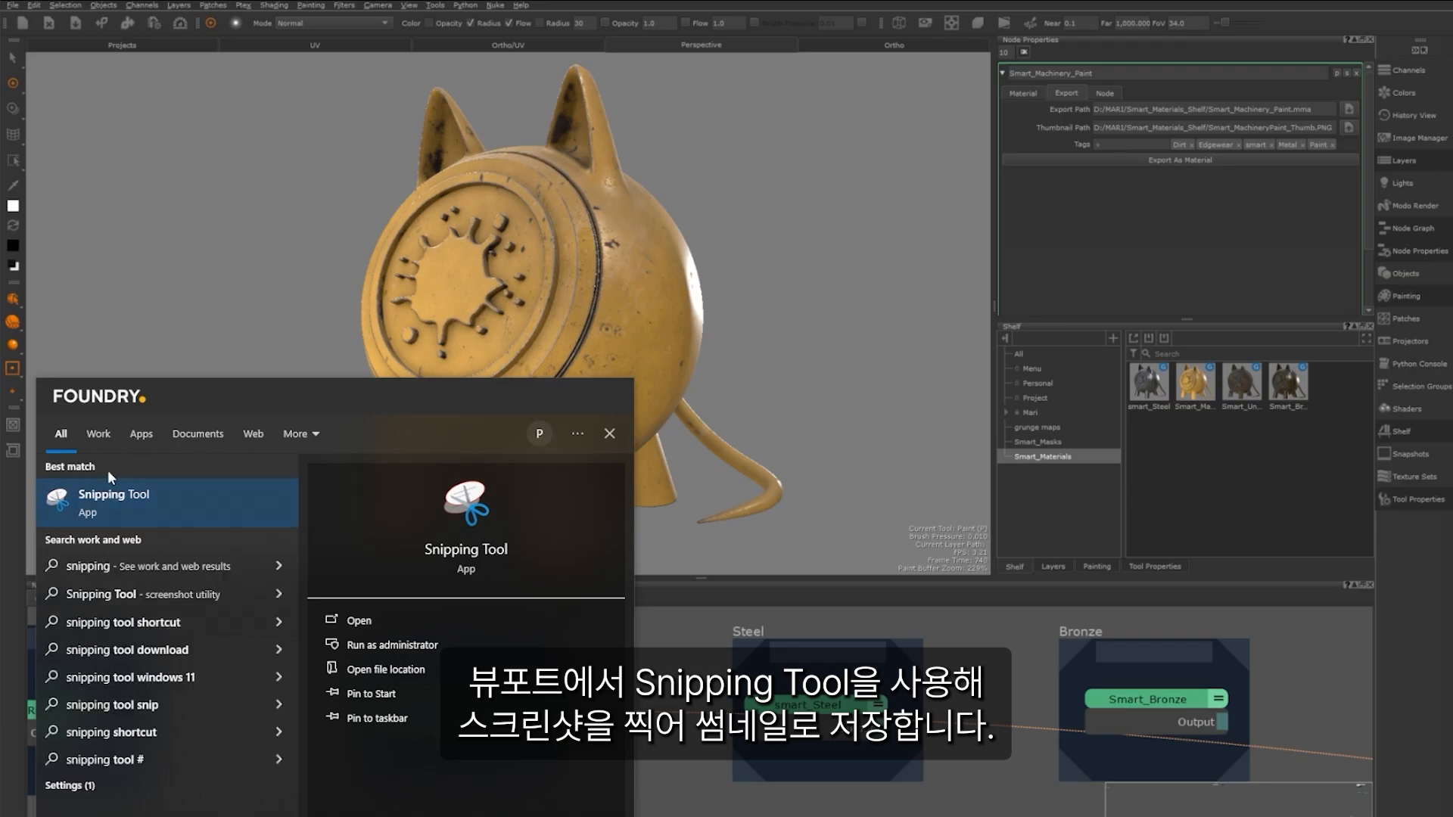
key("Return")
left_click_drag(307, 78, 812, 573)
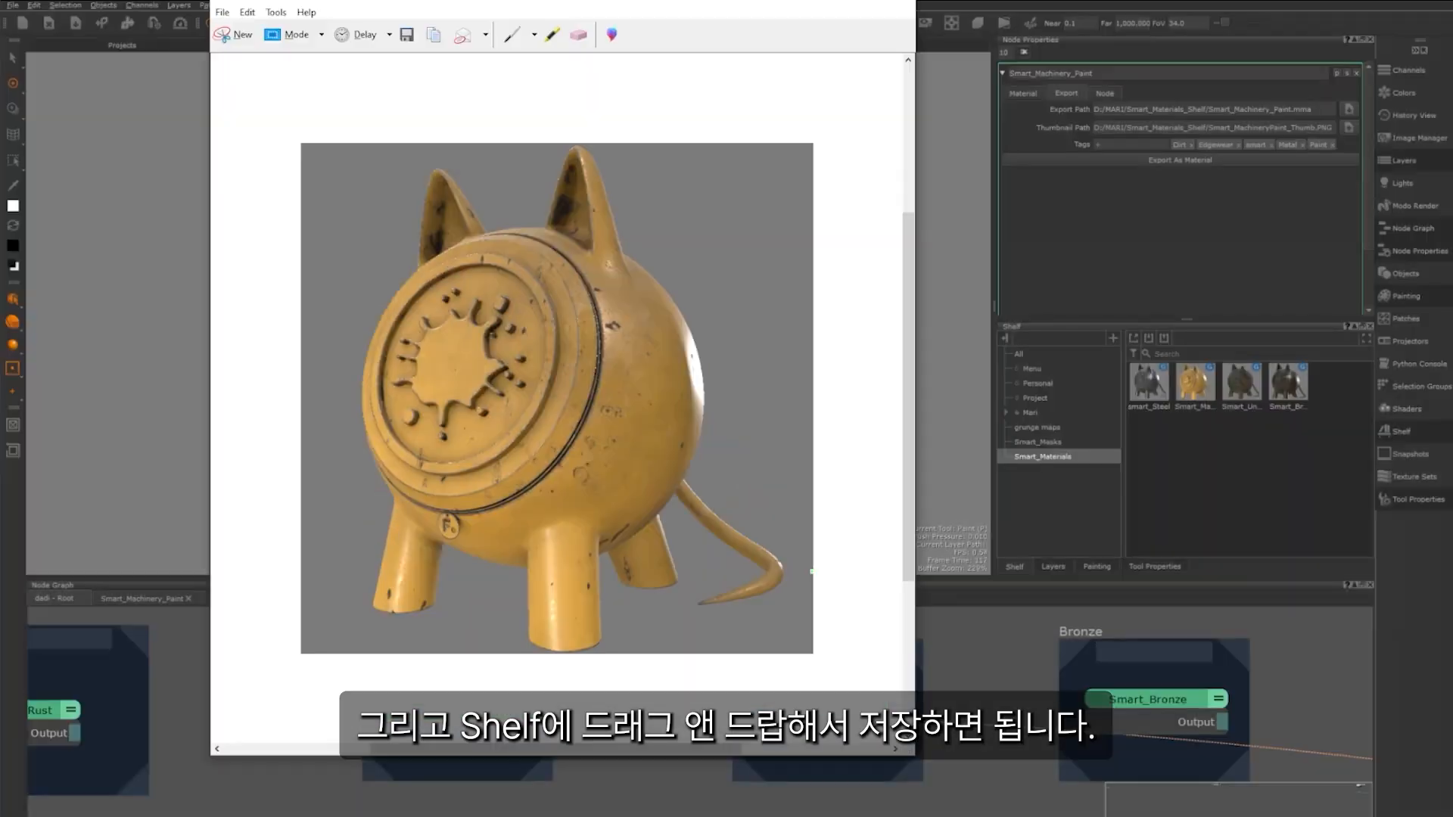
Save the capture as the PNG Smart_MachineryPaint_Thumb in the Smart_Materials_Shelf folder inside MARI on the D: drive
right_click(628, 348)
left_click(662, 392)
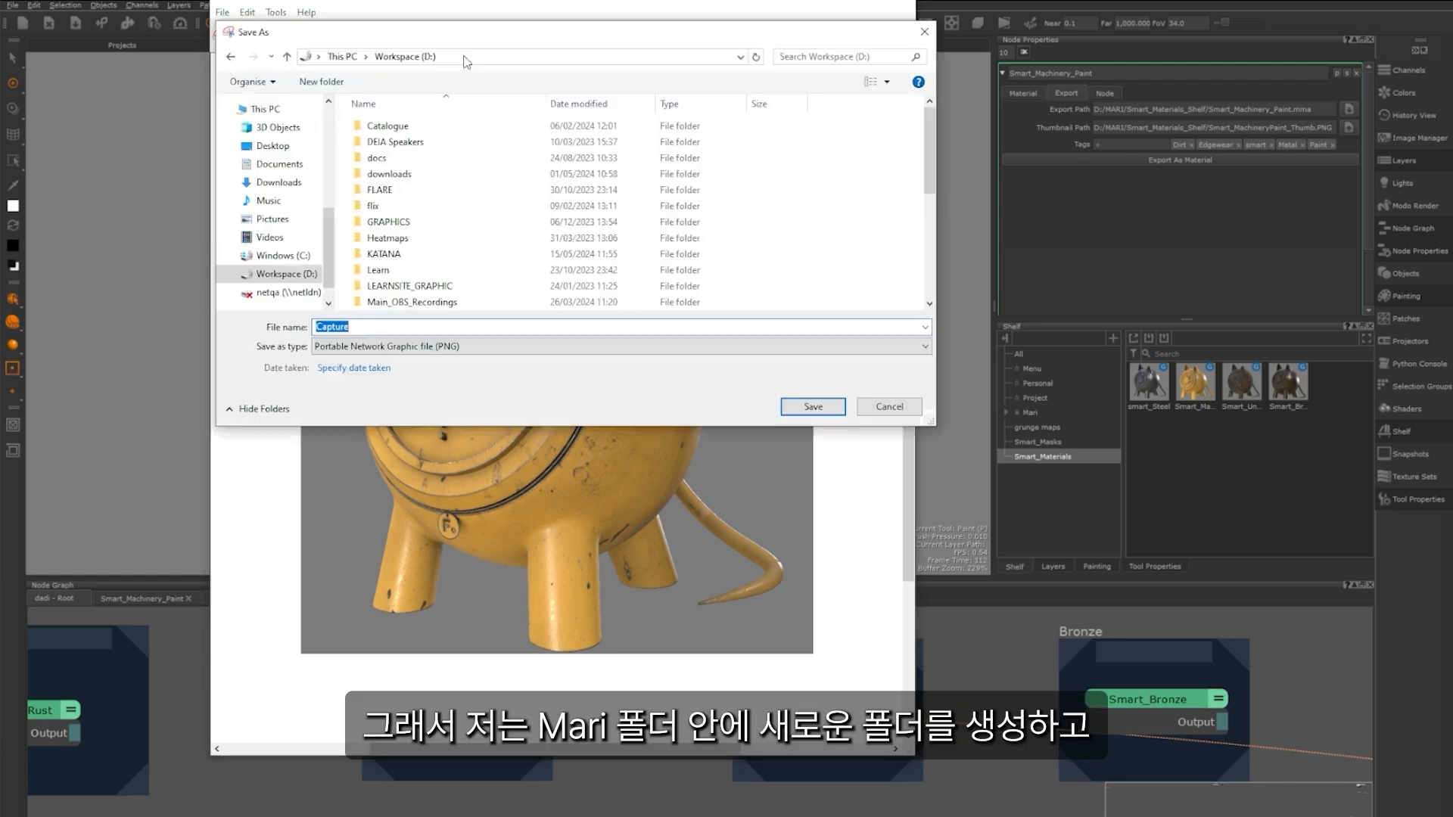
scroll(408, 212, "down", 2)
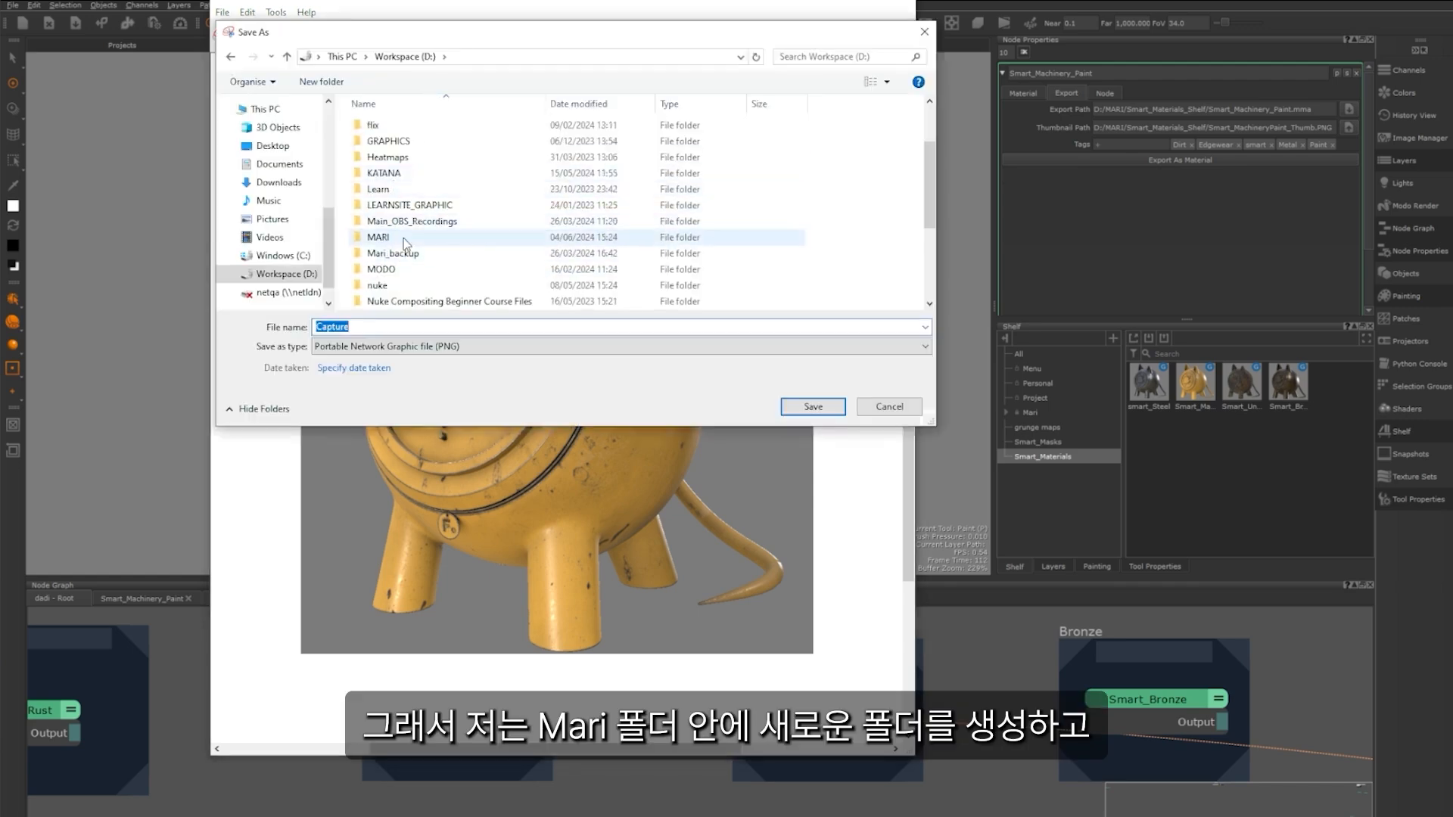
double_click(378, 237)
scroll(424, 265, "down", 3)
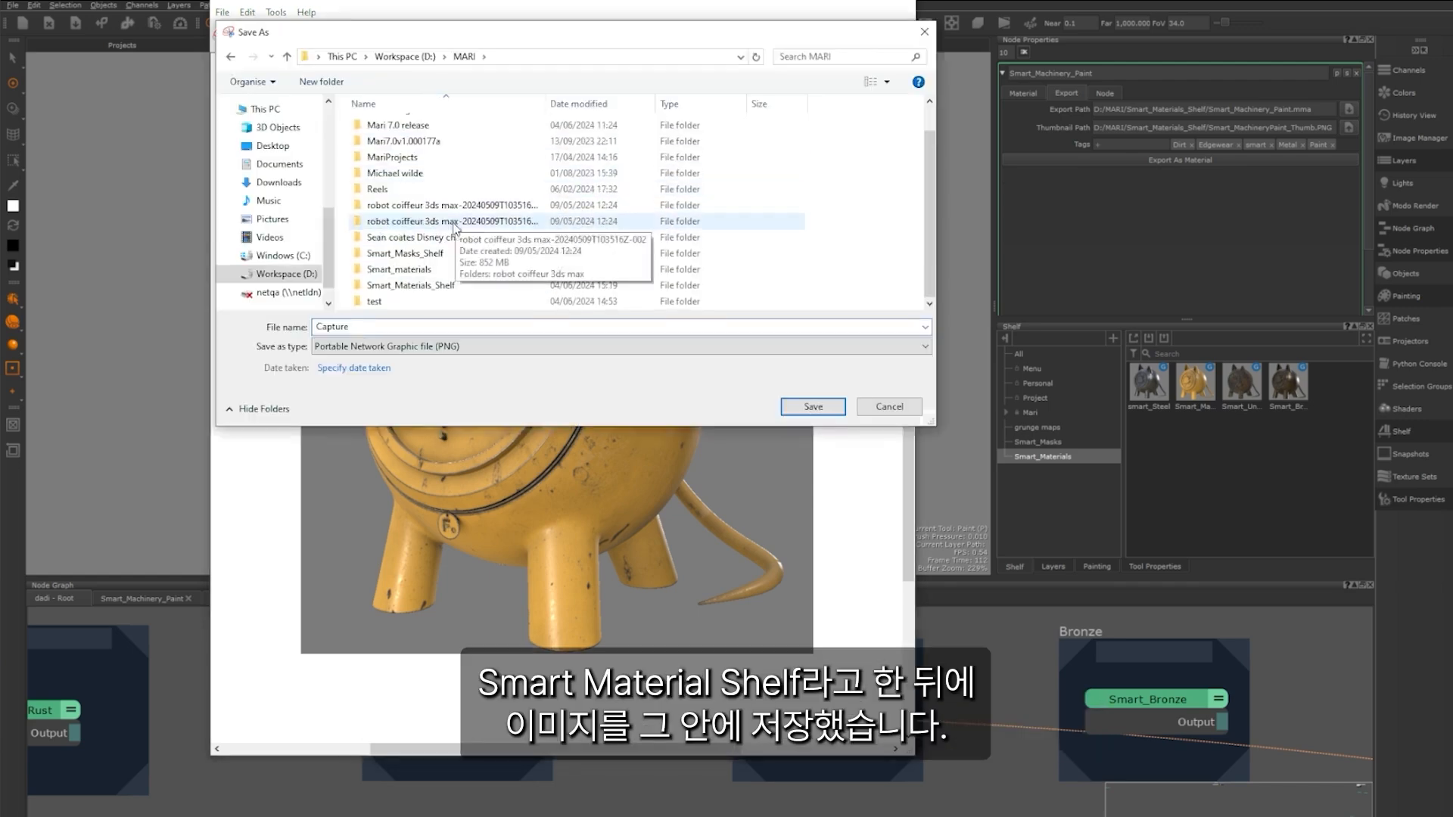
double_click(447, 287)
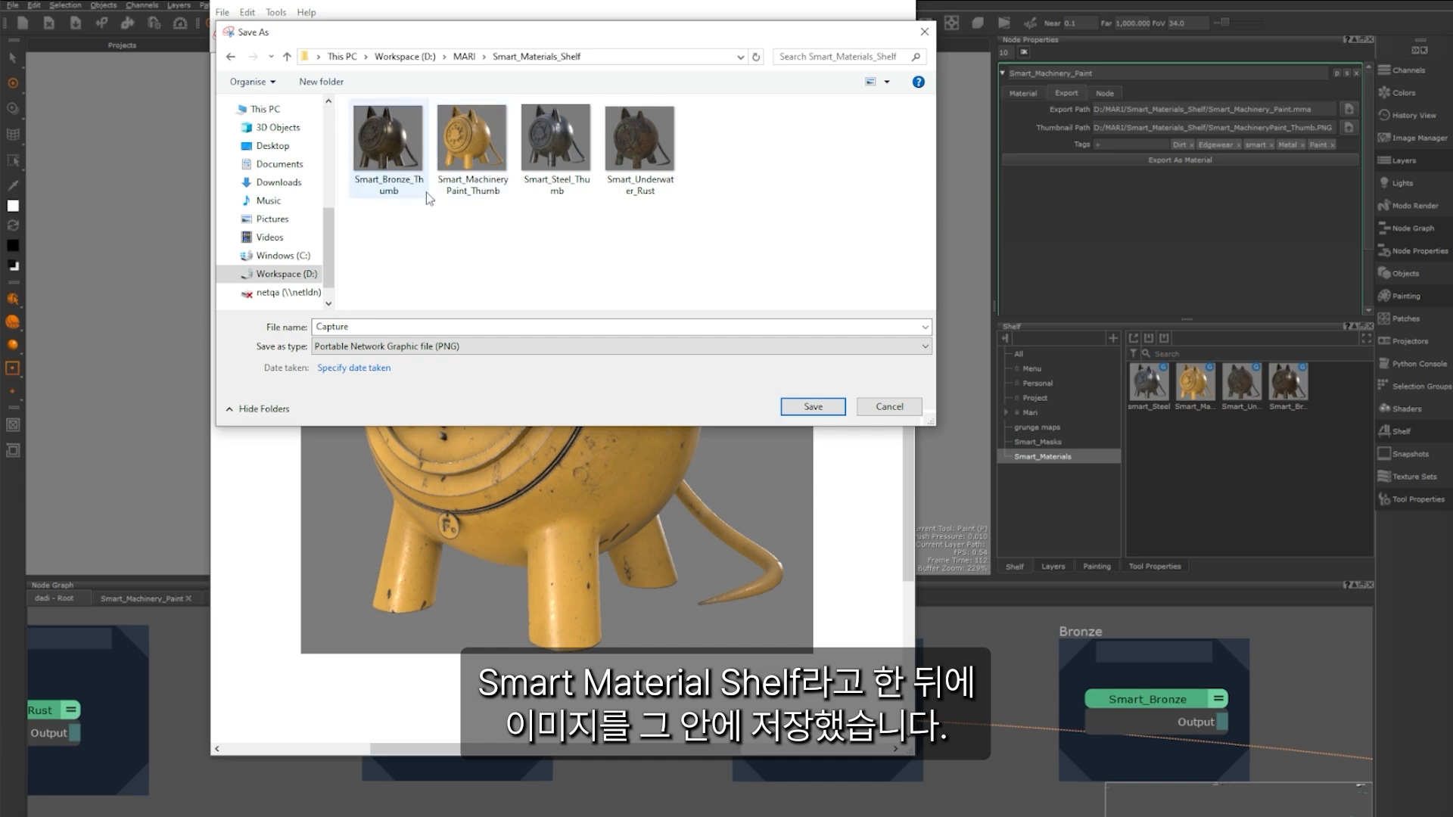
left_click(472, 147)
left_click(813, 406)
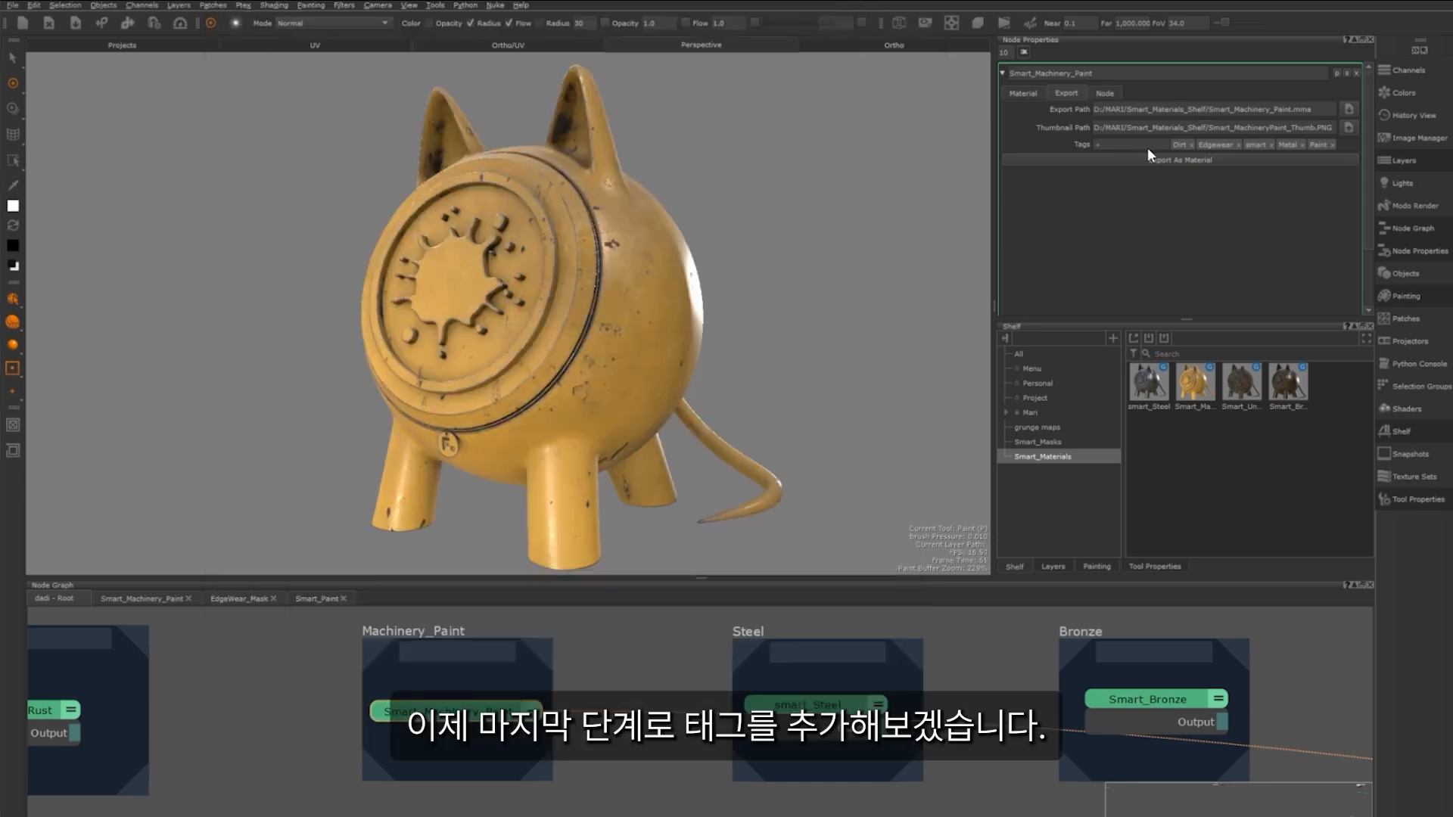
Add the tag "machinery" to the Smart_Machinery_Paint export settings
left_click(1110, 145)
type("m")
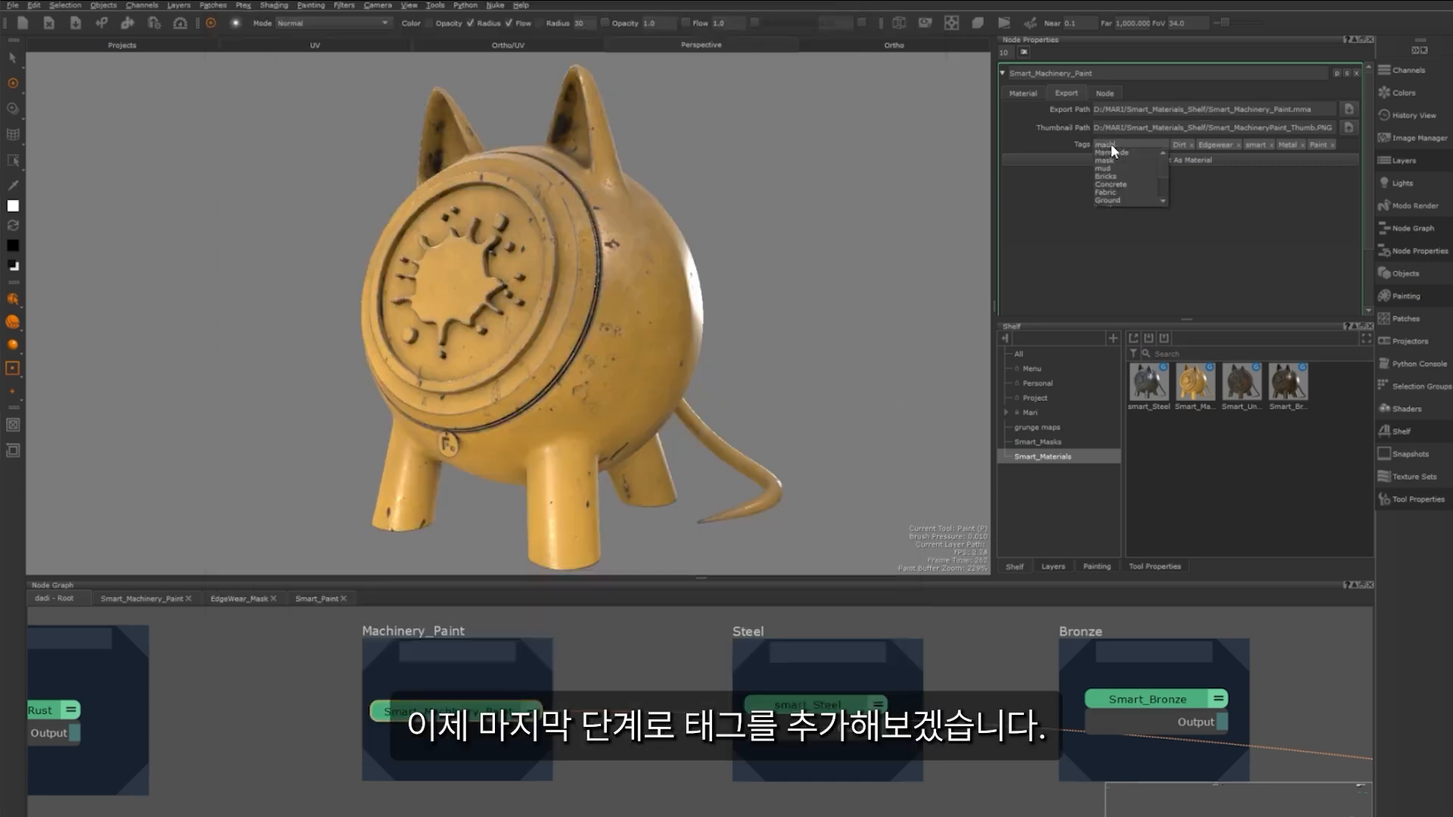
type("achinery")
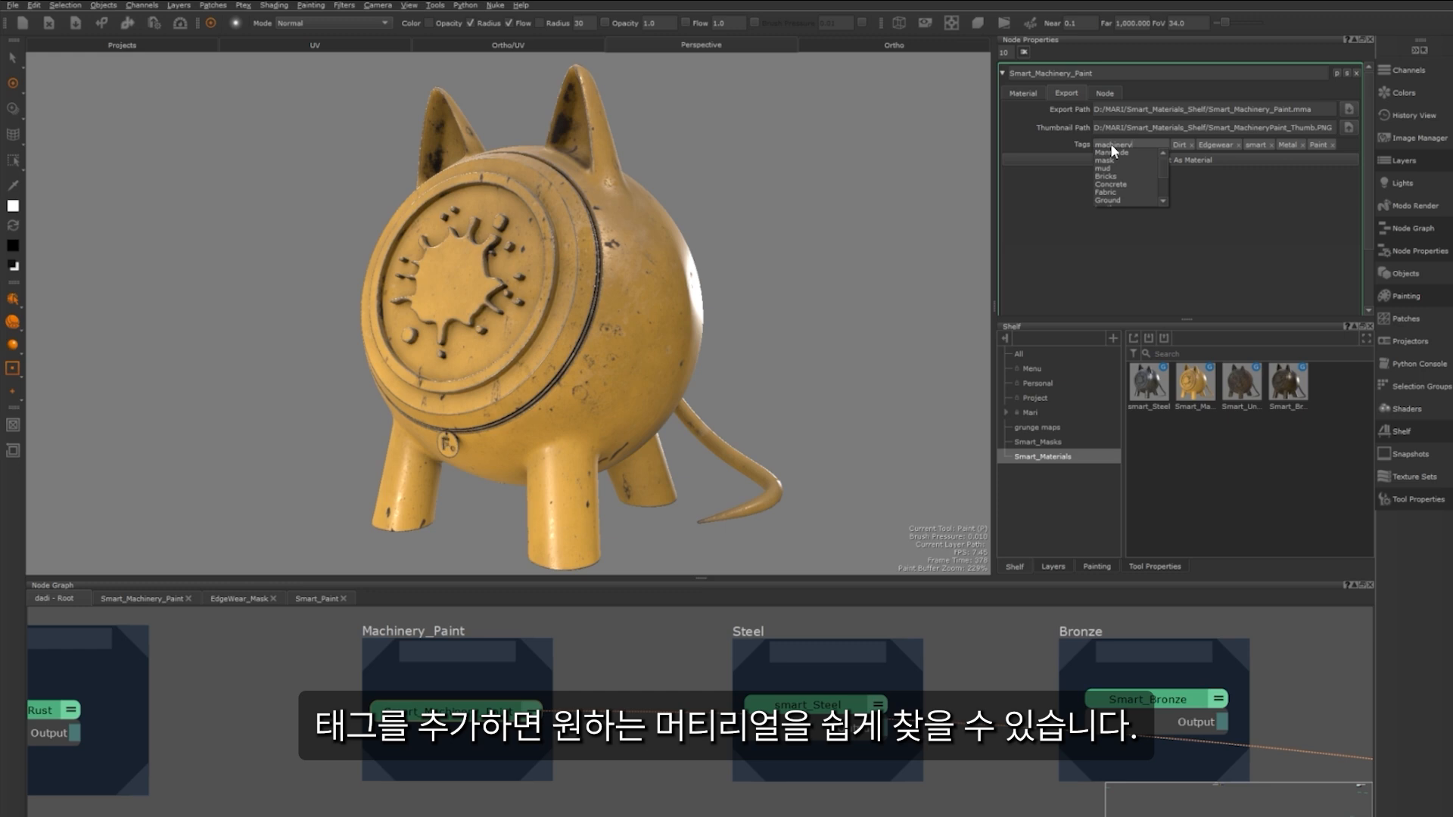
key("Return")
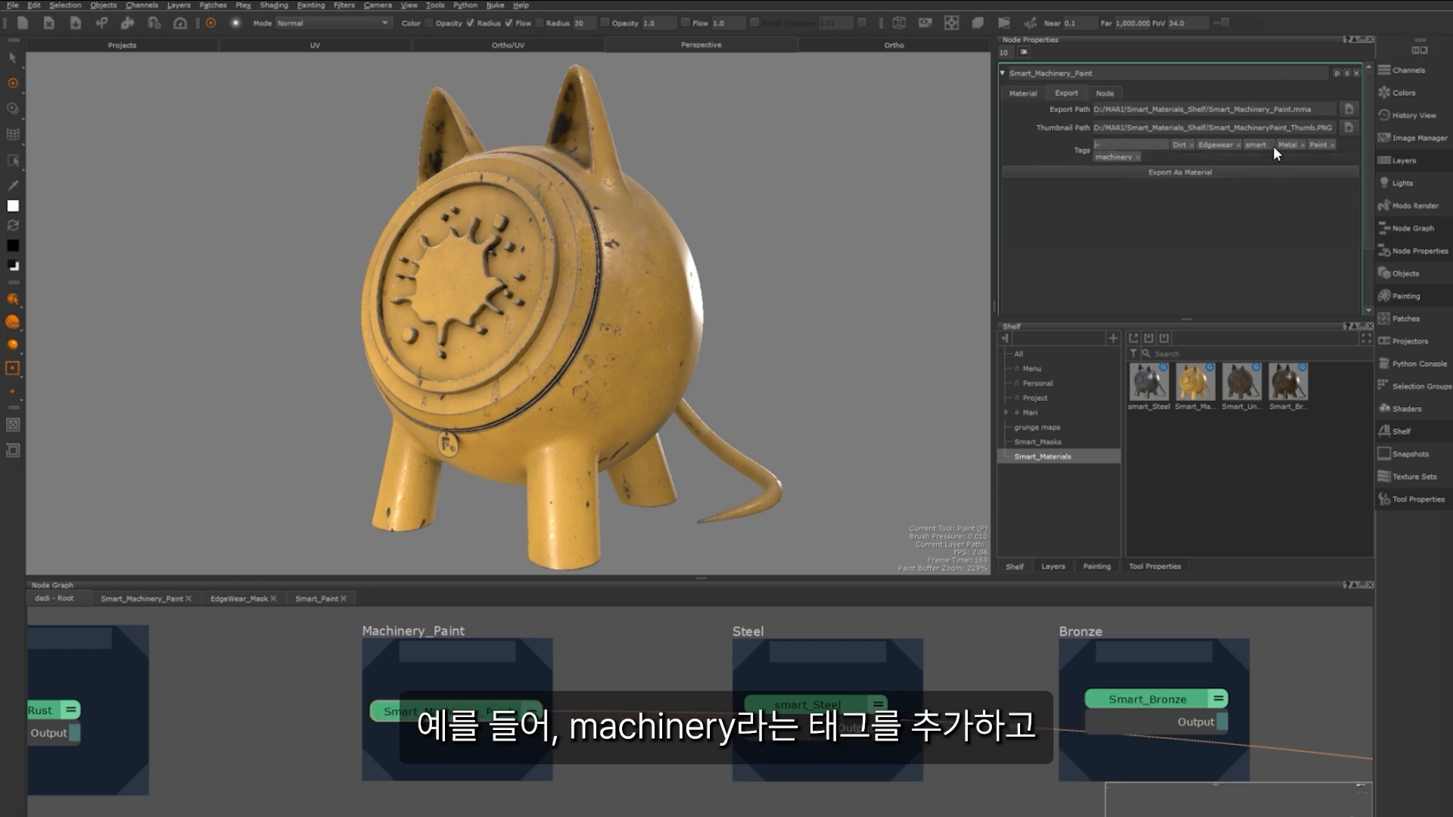
Search all shelves for "machinery" and clear the search
left_click(1074, 354)
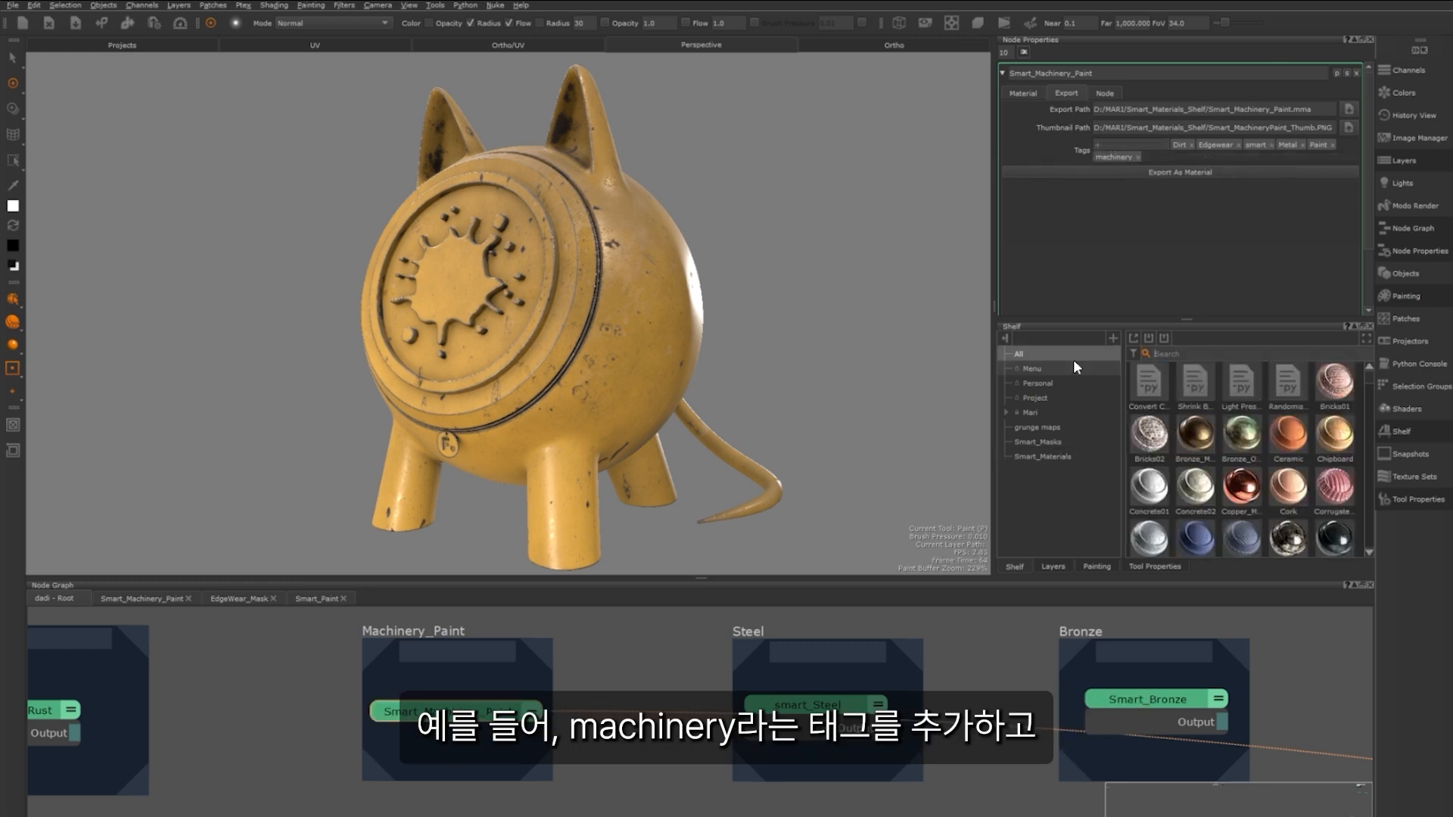
left_click(1188, 350)
type("machiner")
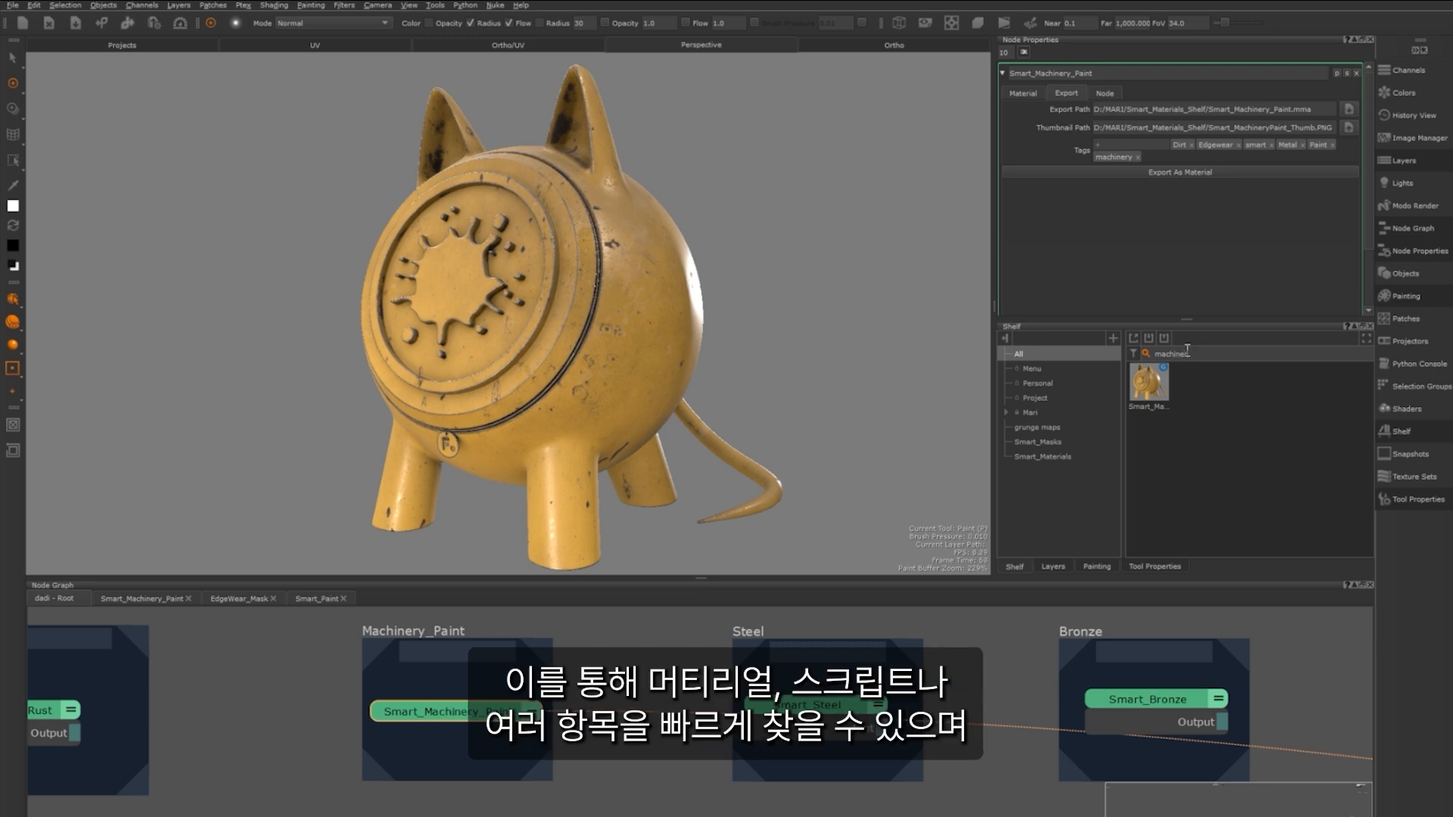
double_click(1151, 350)
key("BackSpace")
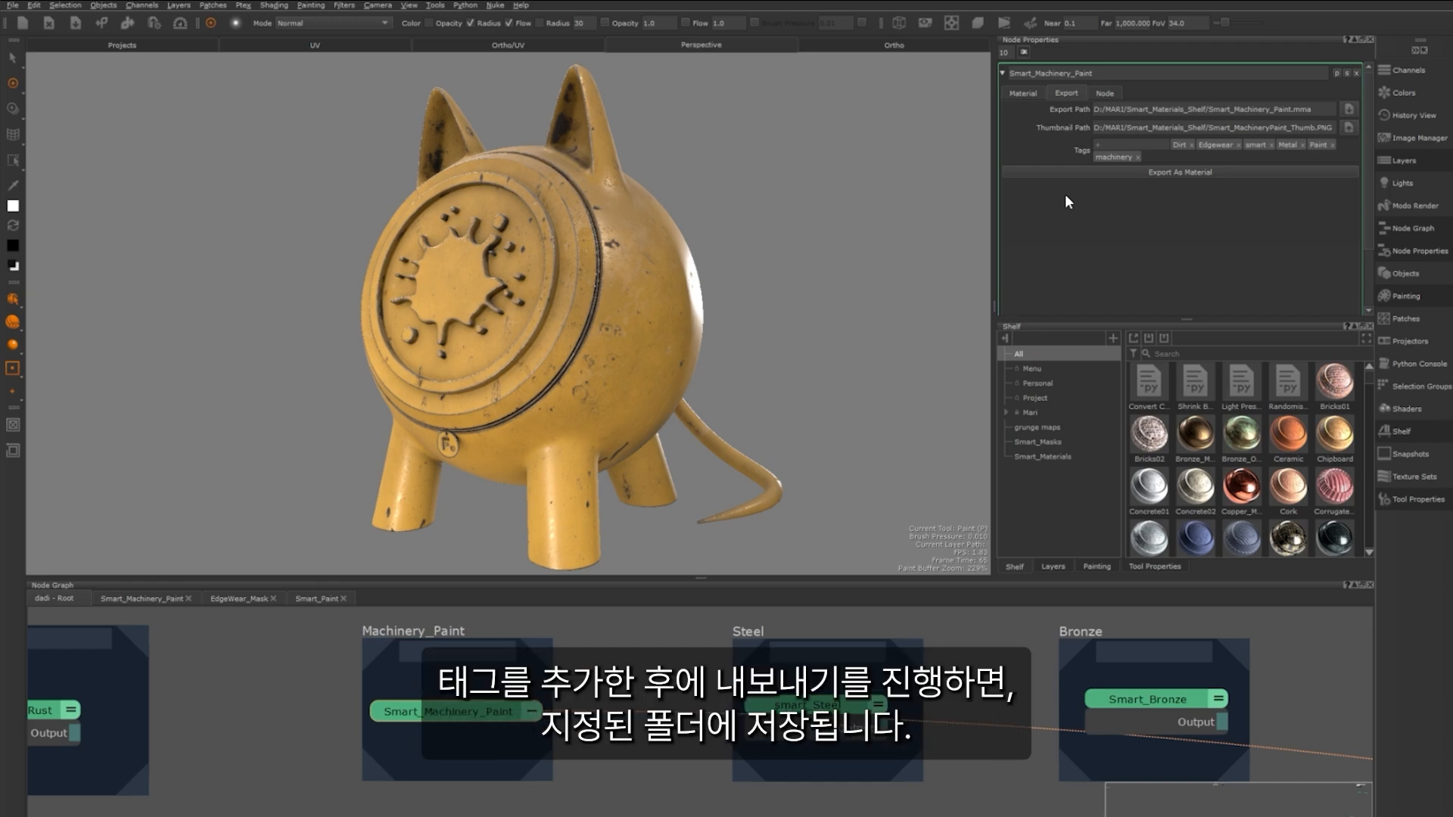
Export Smart_Machinery_Paint as a material and copy the Smart_Materials_Shelf folder path from the thumbnail file dialog
left_click(1119, 172)
left_click(1348, 127)
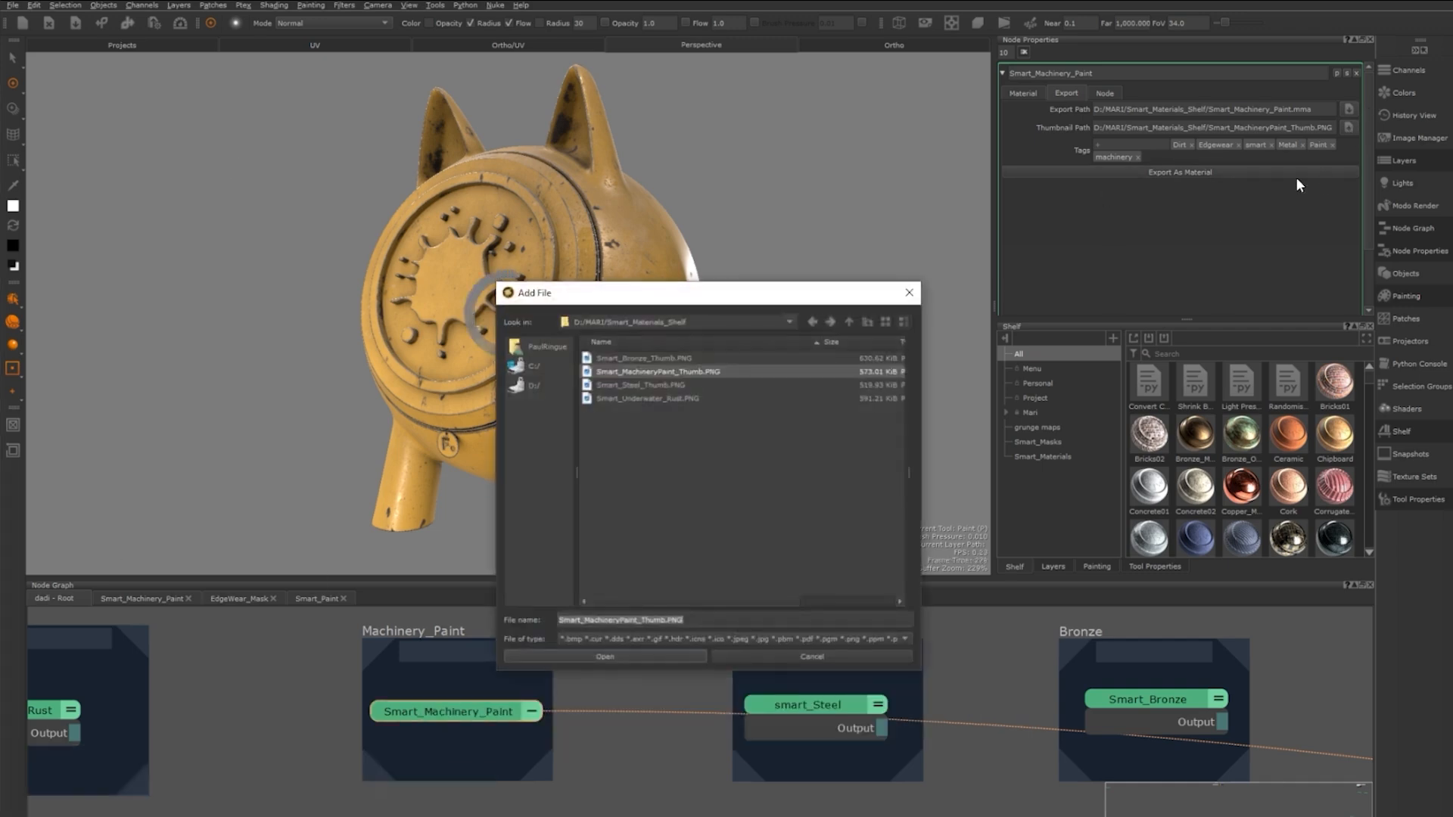
left_click_drag(725, 322, 458, 321)
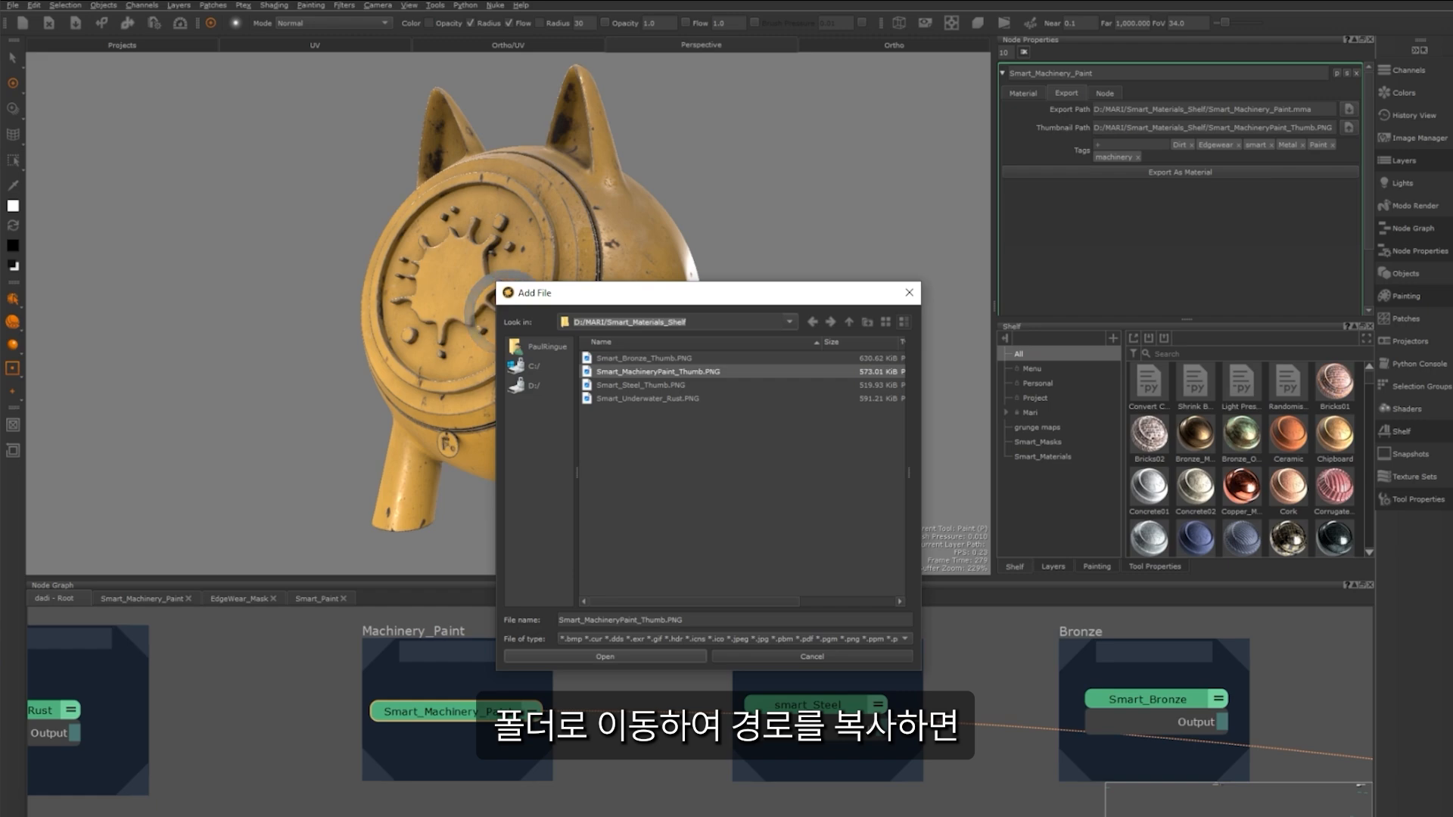
left_click(839, 651)
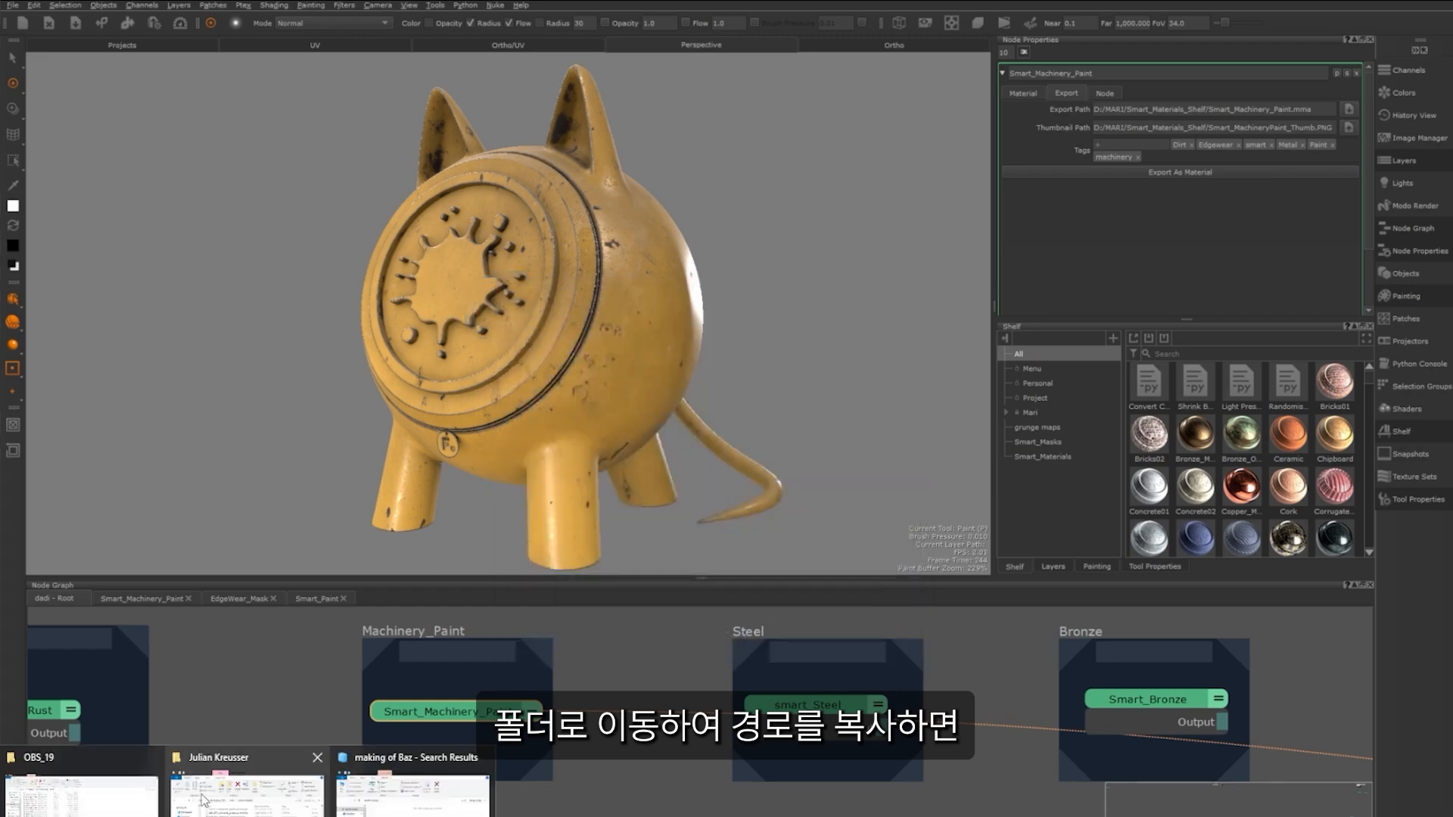
Open D:/MARI/Smart_Materials_Shelf in File Explorer and add Smart_Machinery_Paint.mma to the Smart_Materials shelf in Mari
left_click(204, 799)
left_click(647, 327)
type("D:\\MARI\\Smart_Materials_Shelf")
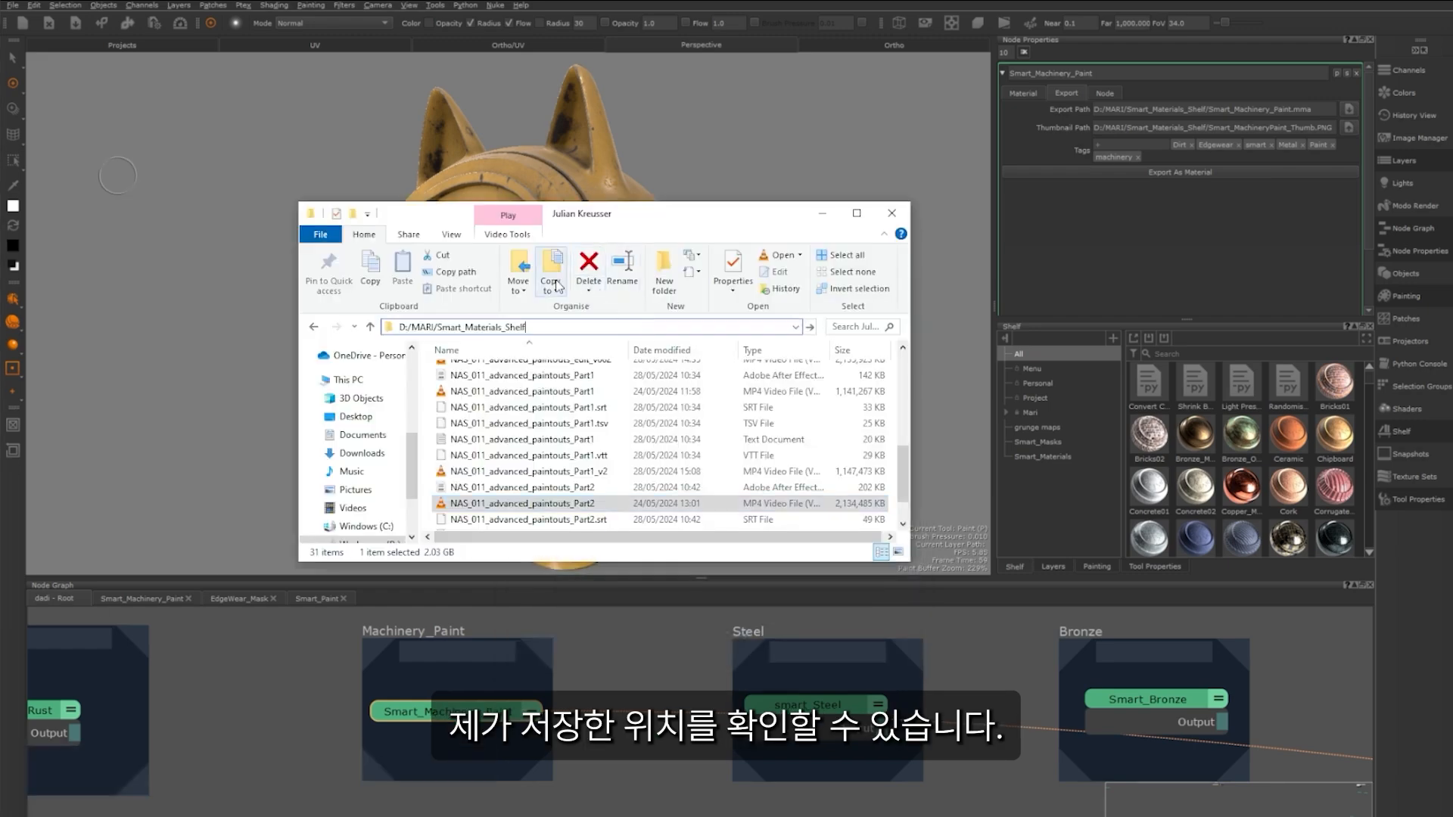
key("Return")
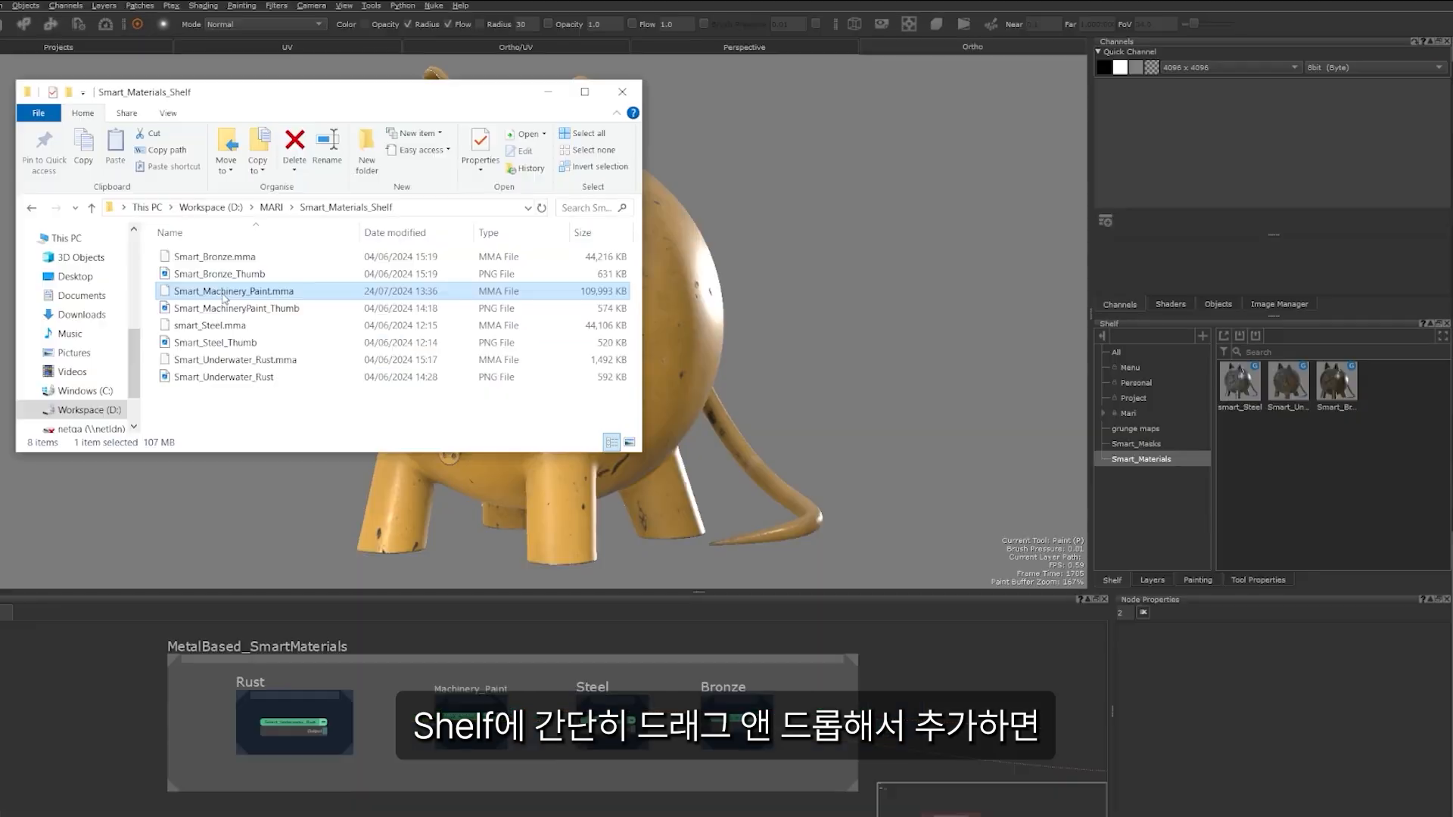
left_click_drag(231, 291, 1339, 496)
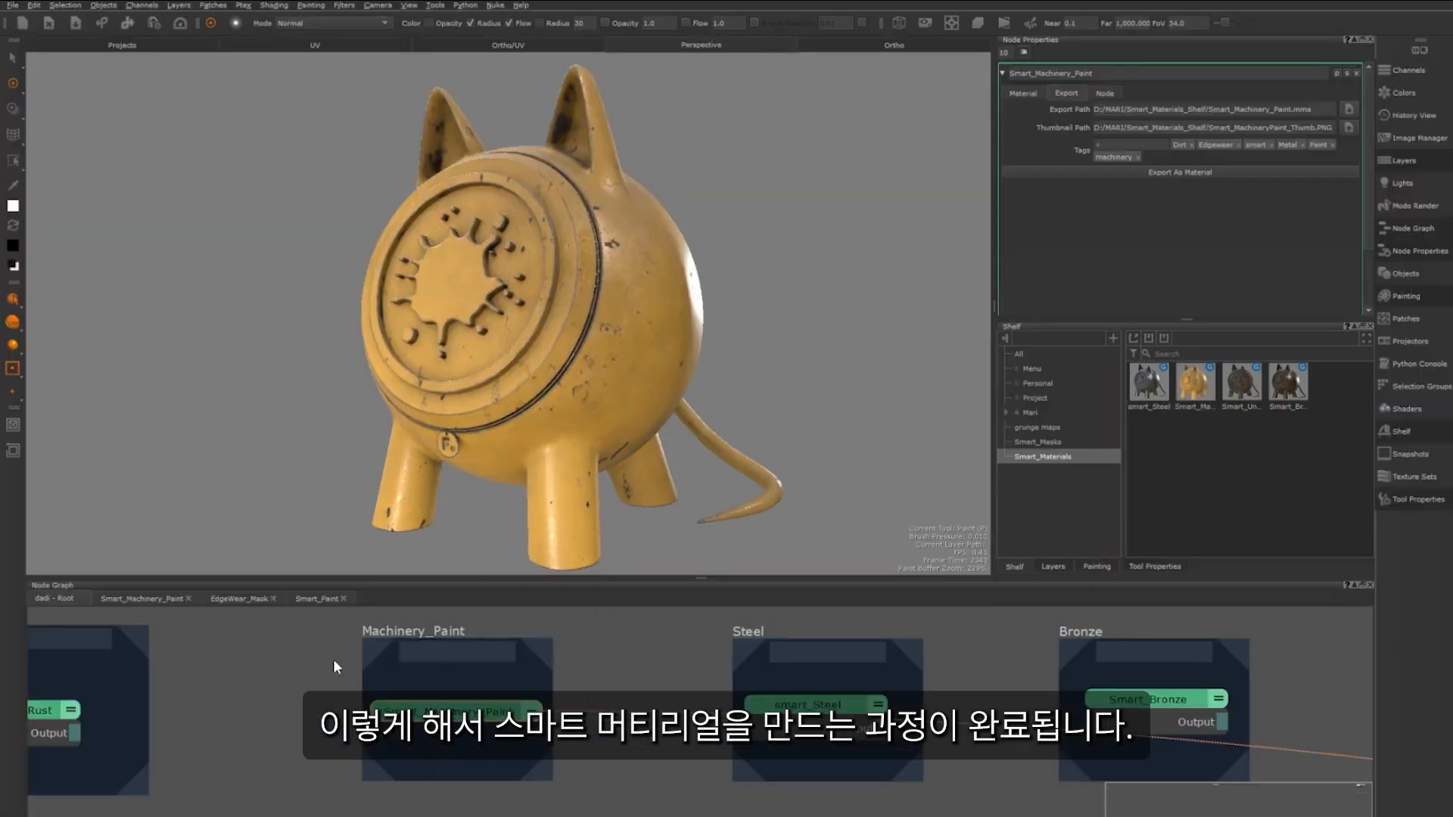
Select the Rust, Machinery_Paint and Steel backdrops within MetalBased_SmartMaterials in the node graph
scroll(395, 728, "down", 4)
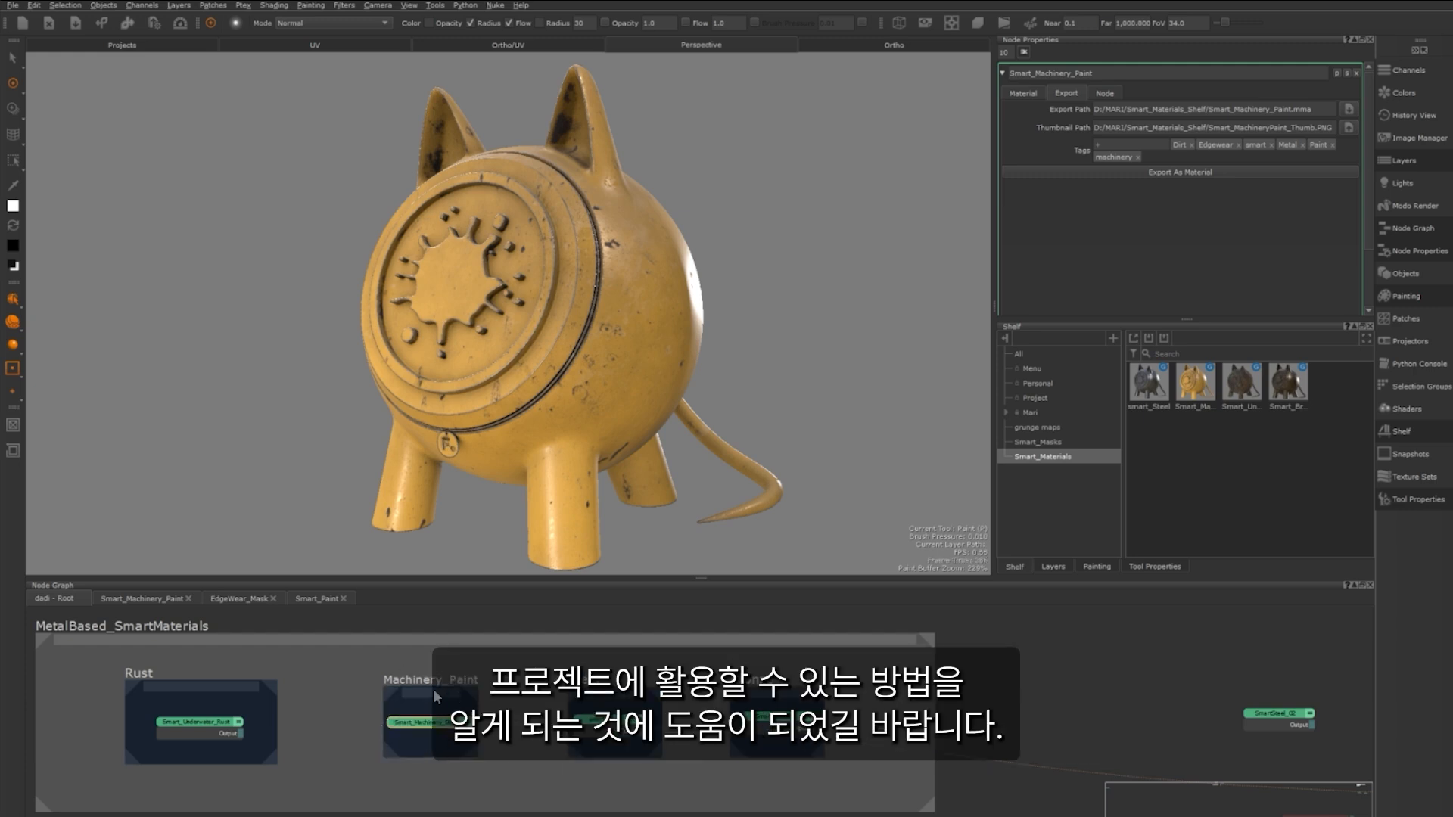
scroll(425, 721, "down", 2)
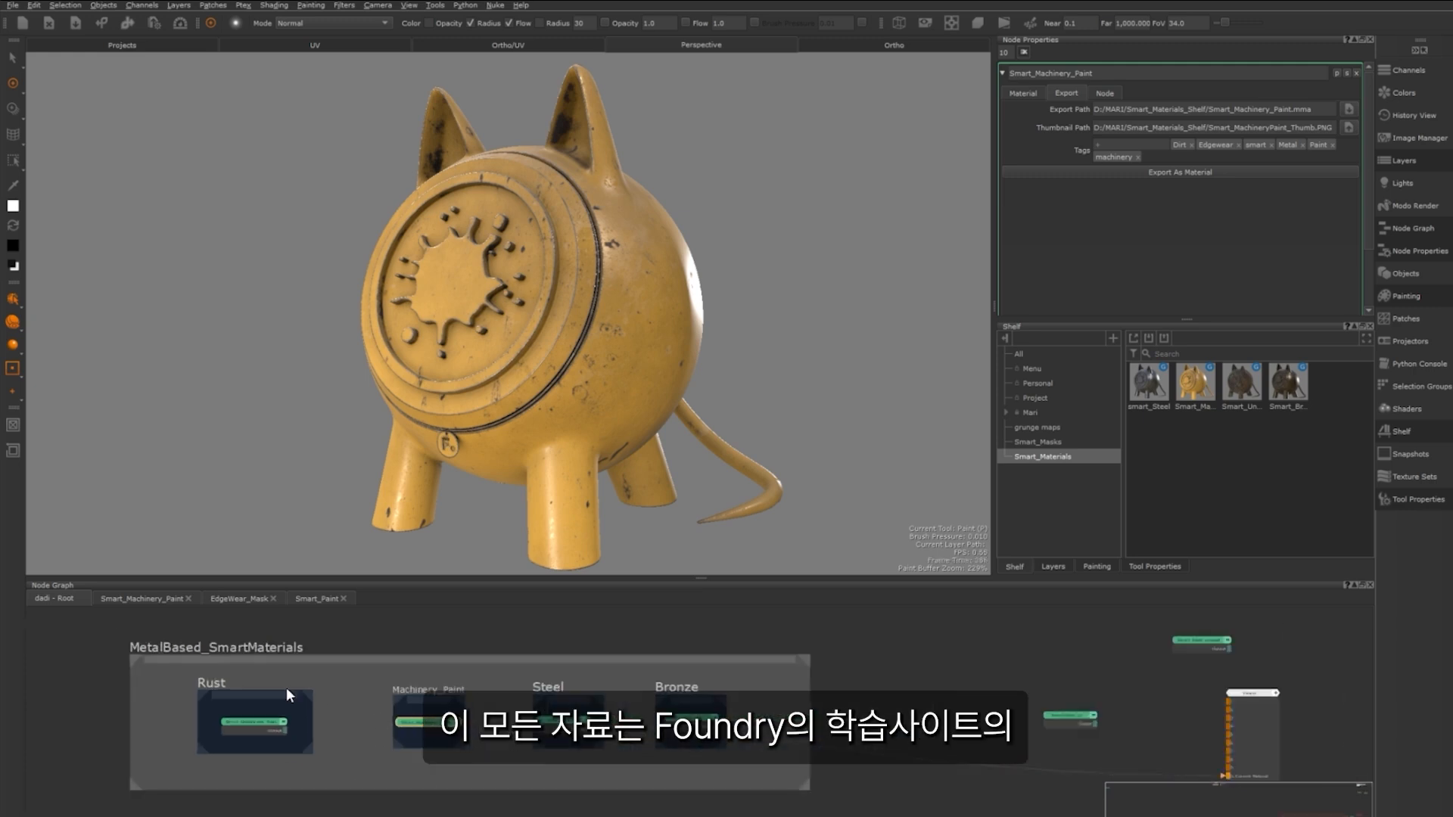
left_click_drag(174, 681, 619, 764)
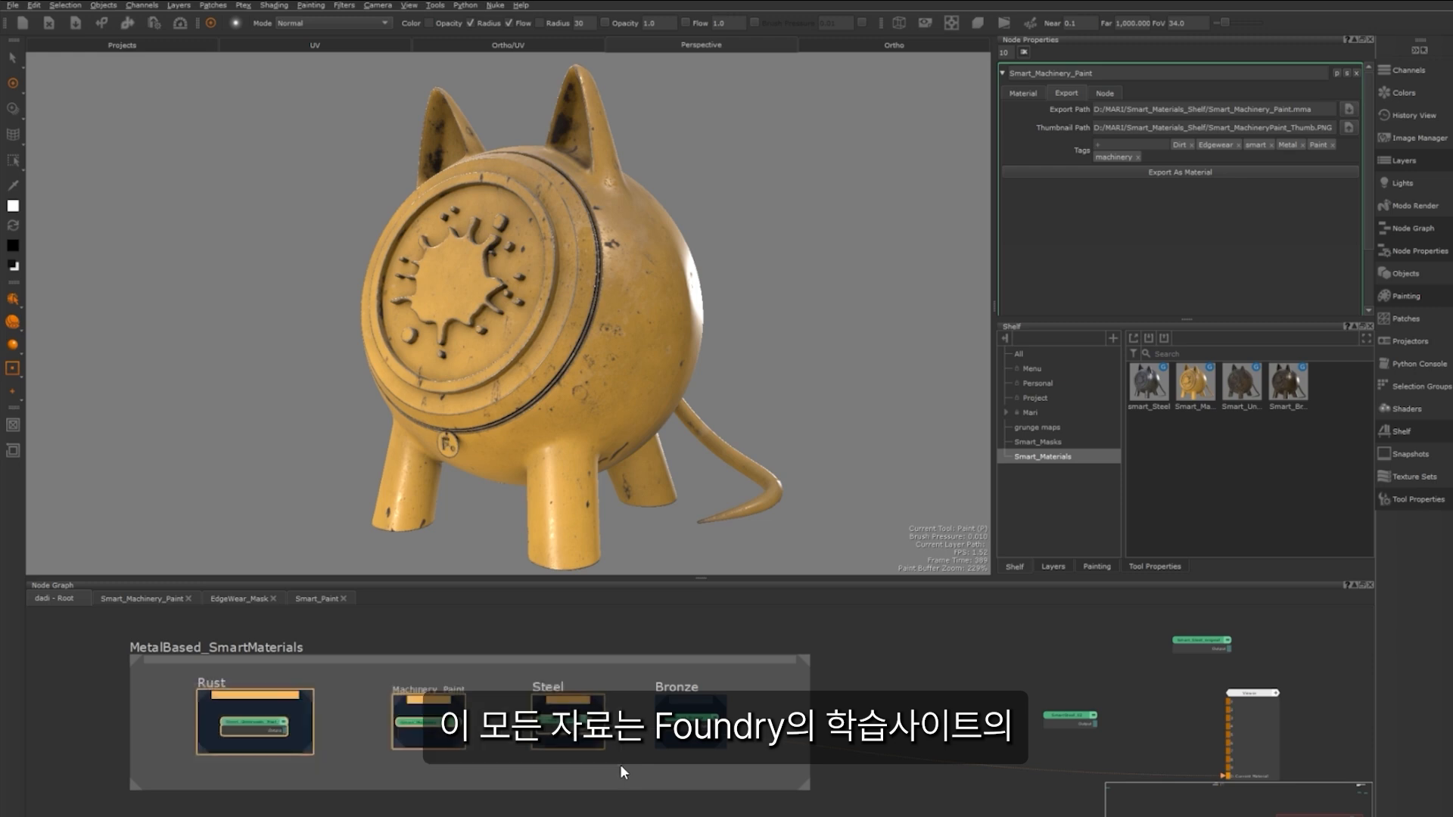
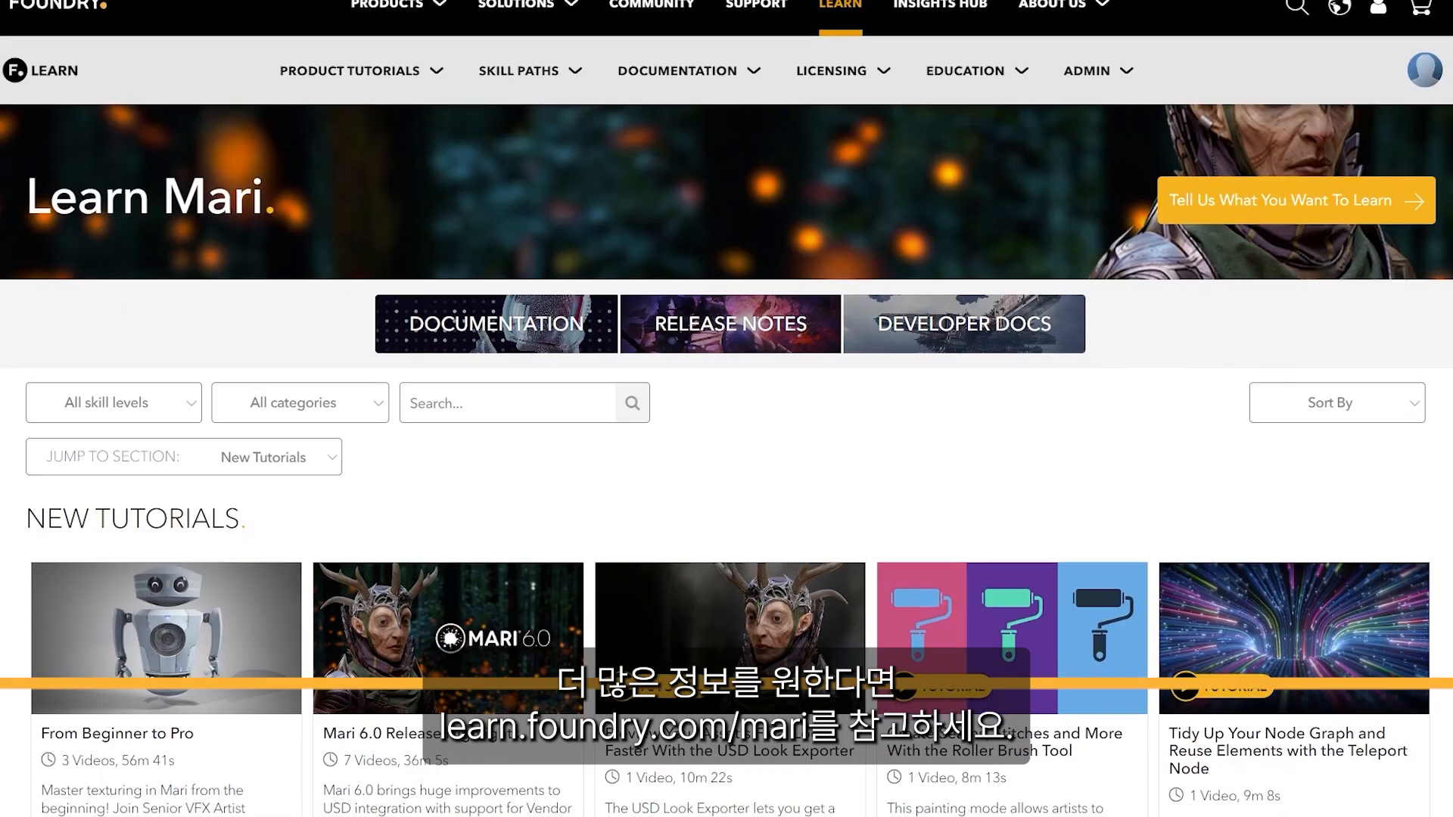
Browse the New Tutorials section on Foundry's Learn Mari web page
scroll(727, 409, "down", 5)
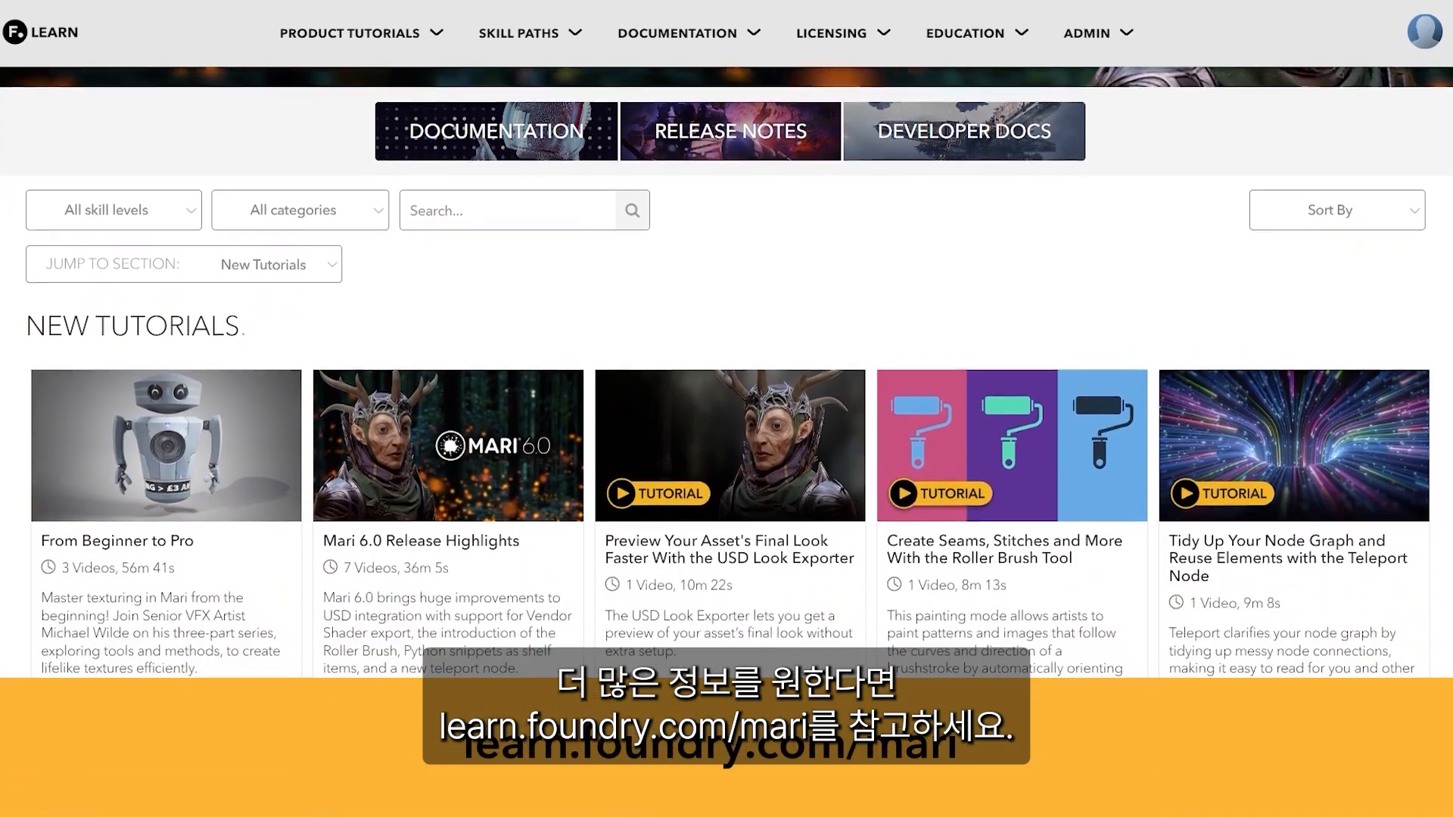
scroll(726, 410, "down", 5)
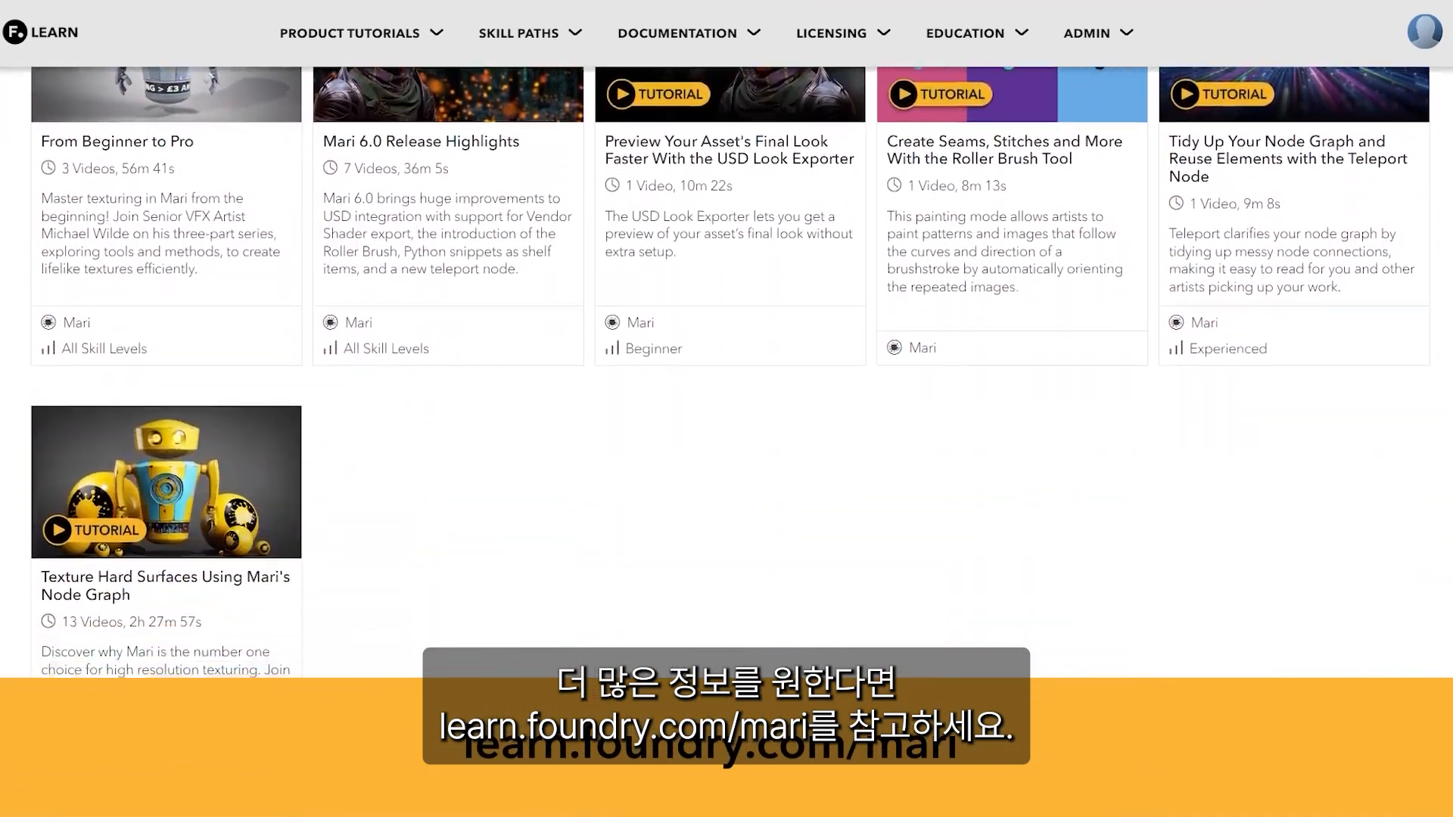
scroll(727, 408, "down", 4)
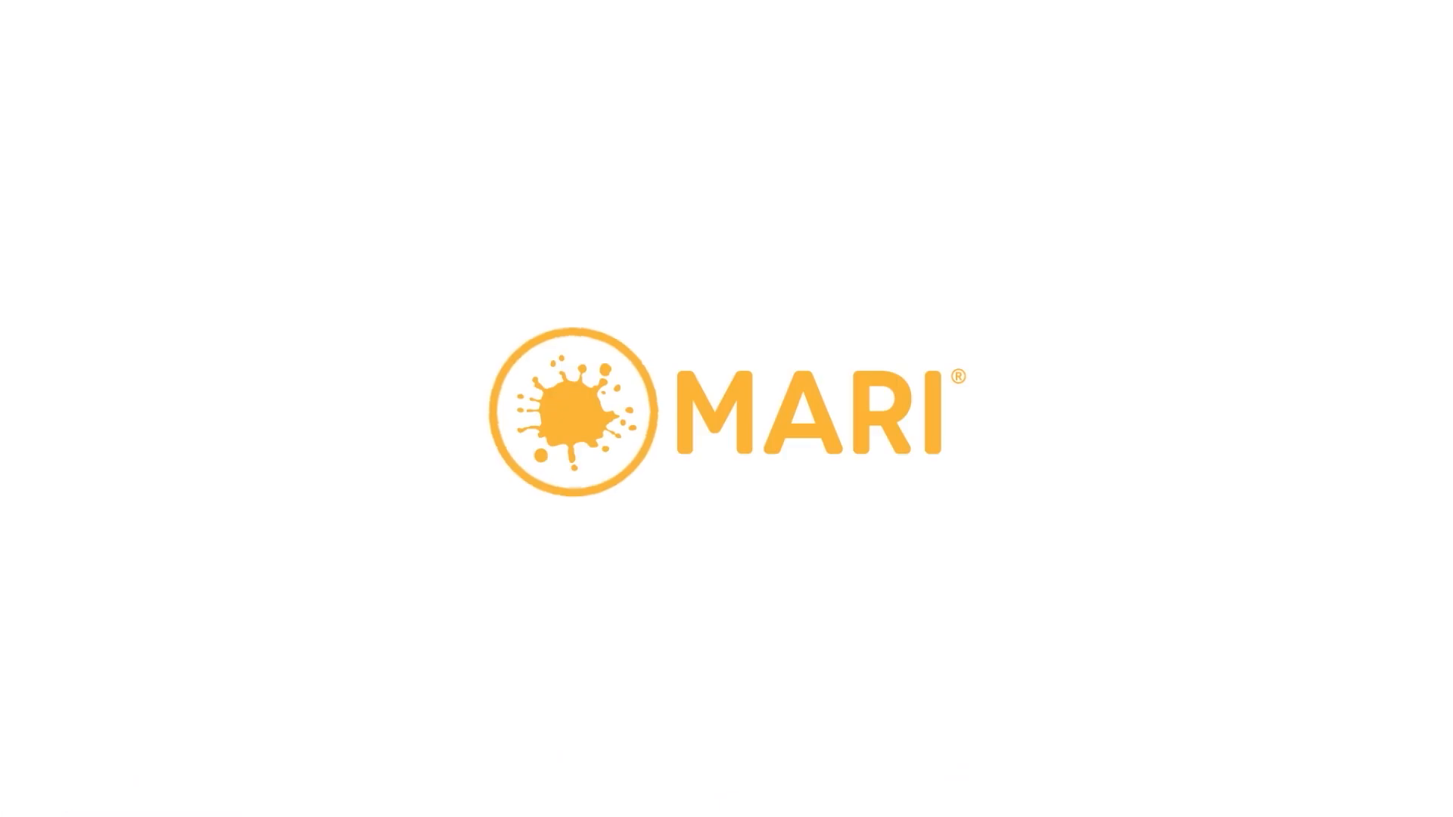